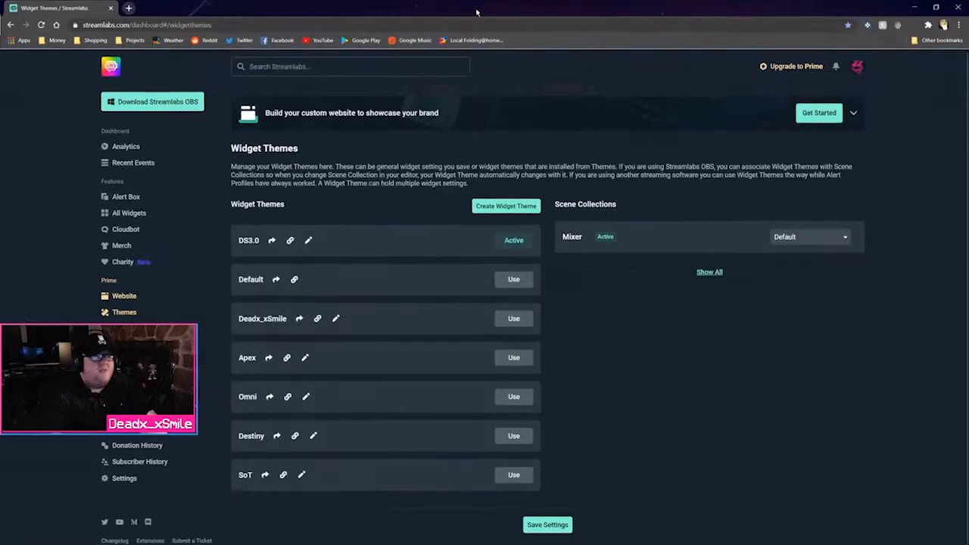
Open the Streamlabs web dashboard and go to its Settings page showing PayPal connected
{"action": "left_click", "coordinate": [111, 68]}
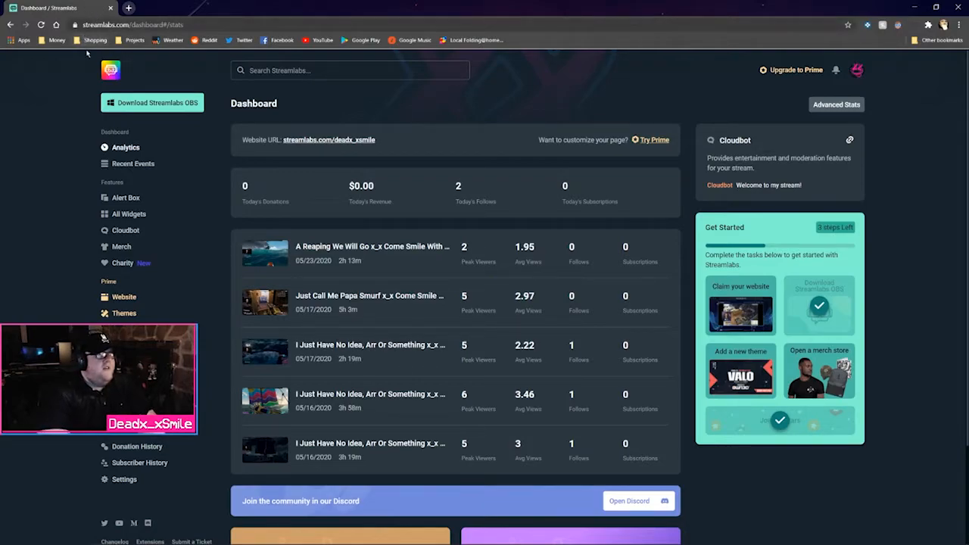
{"action": "scroll", "coordinate": [118, 460], "scroll_direction": "down", "scroll_amount": 2}
{"action": "scroll", "coordinate": [118, 463], "scroll_direction": "up", "scroll_amount": 2}
{"action": "left_click", "coordinate": [125, 480]}
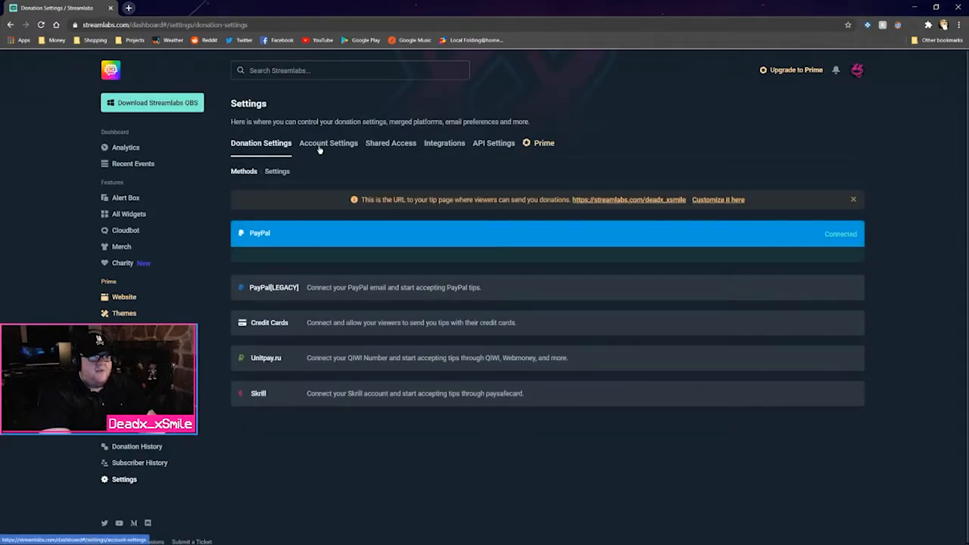
Switch to Account Settings to see the merged Twitch and Mixer platforms
{"action": "left_click", "coordinate": [325, 145]}
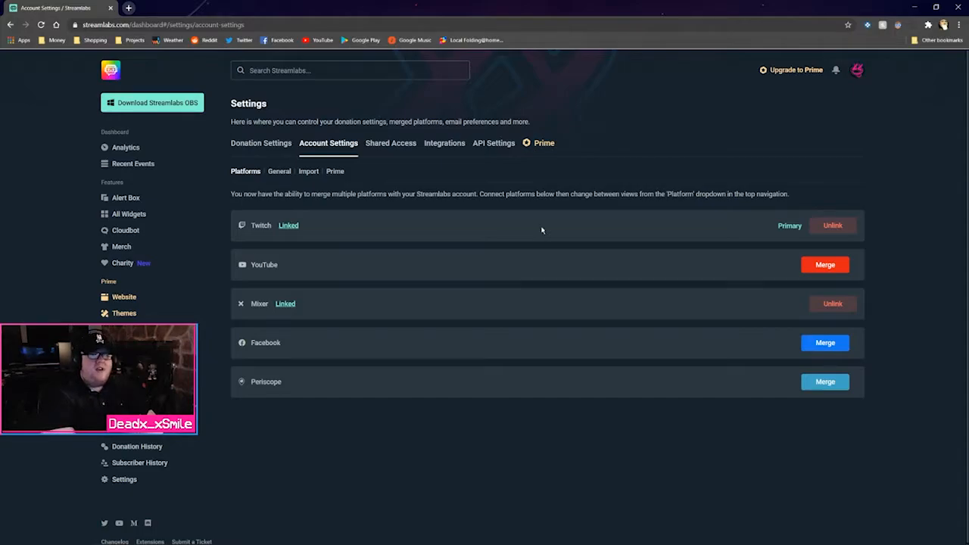
Close the browser and bring up Streamlabs OBS Settings on the General page
{"action": "left_click", "coordinate": [959, 6]}
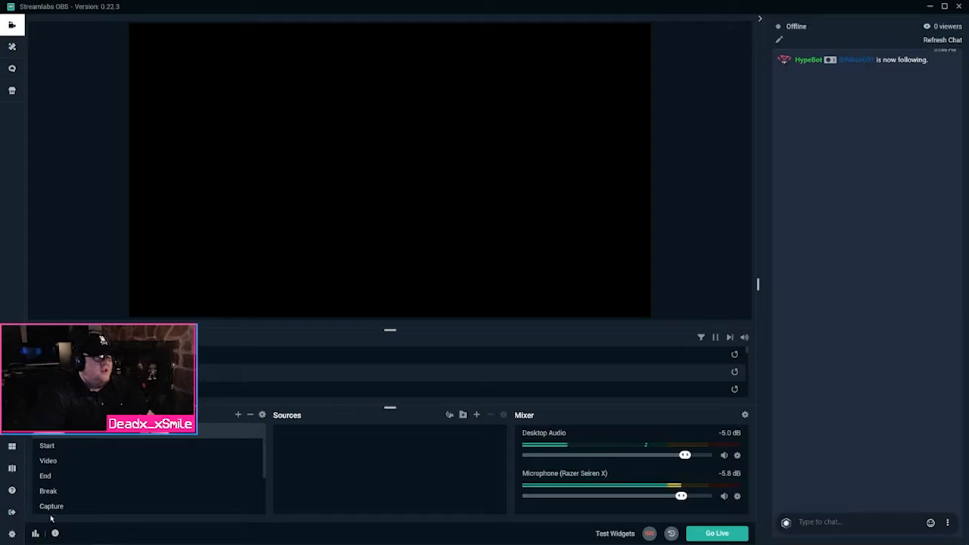
{"action": "left_click", "coordinate": [11, 534]}
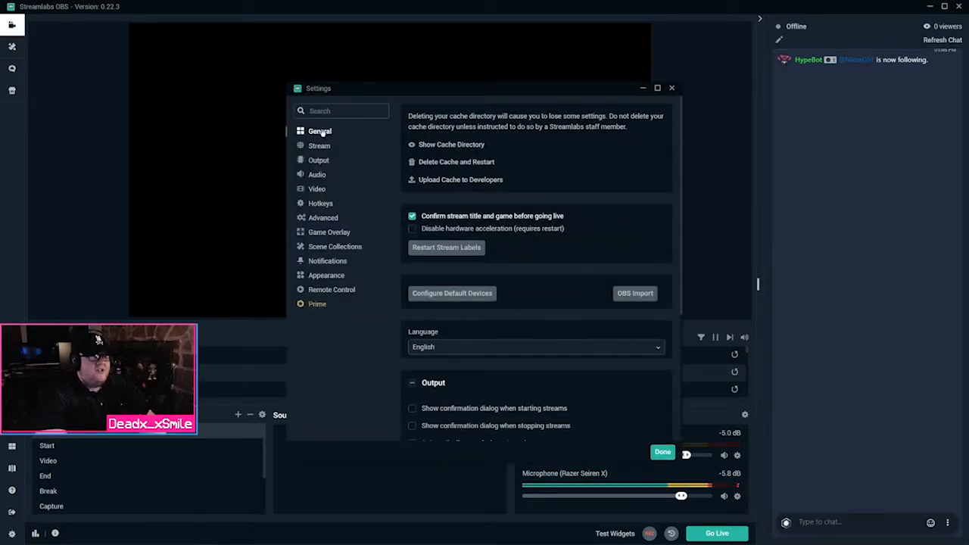
Delete the cache and restart Streamlabs OBS, accepting that all stream settings are lost
{"action": "left_click", "coordinate": [483, 163]}
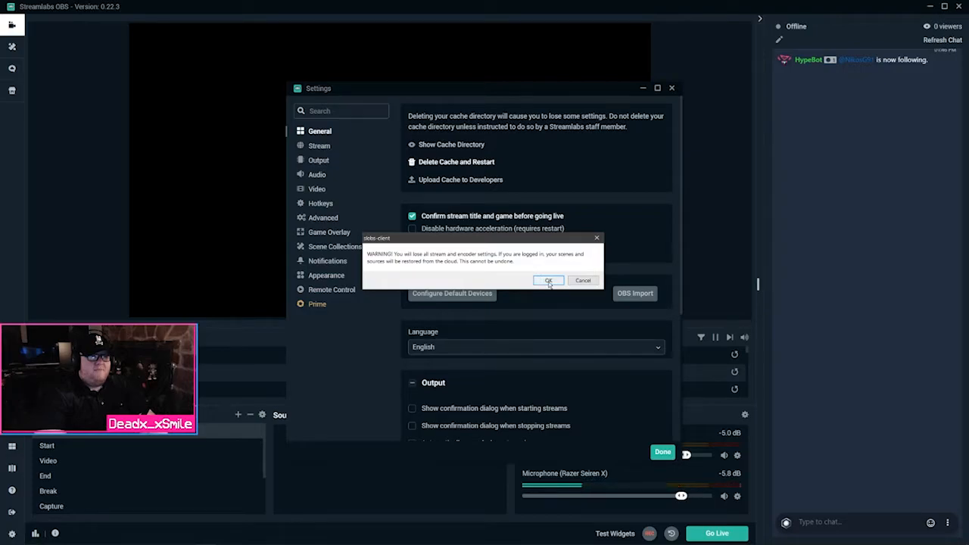
{"action": "left_click", "coordinate": [549, 281]}
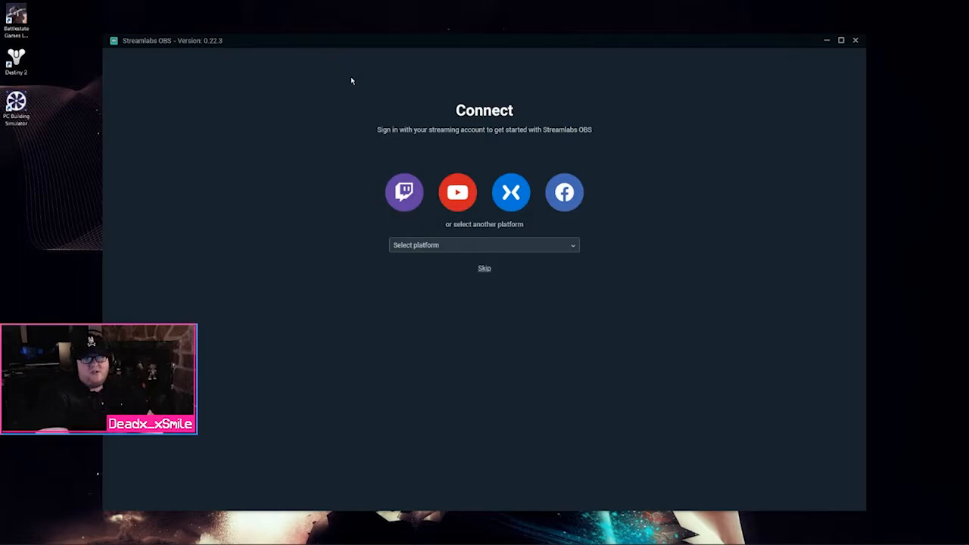
Start the Twitch sign-in from Streamlabs OBS and maximize the new Chrome window
{"action": "left_click", "coordinate": [402, 199]}
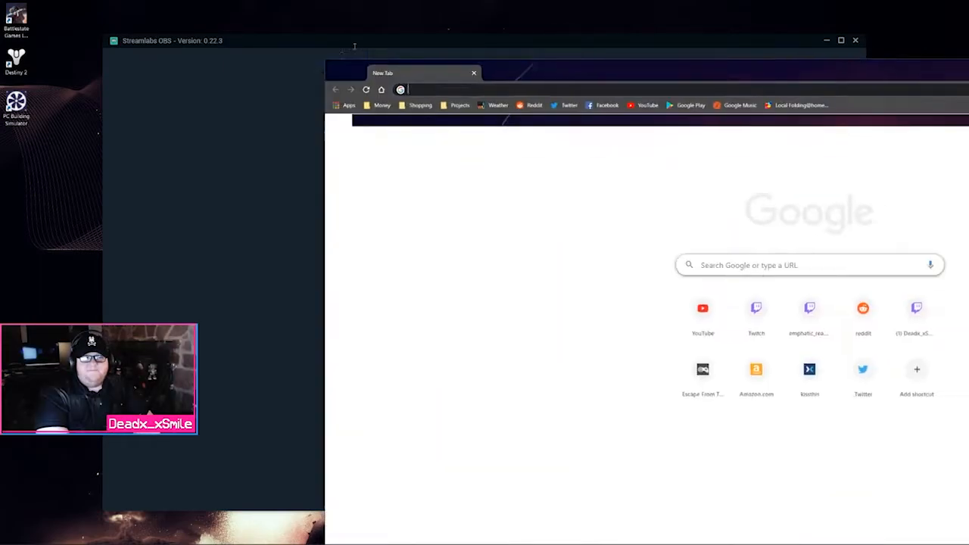
{"action": "left_click_drag", "start_coordinate": [355, 46], "coordinate": [331, 4]}
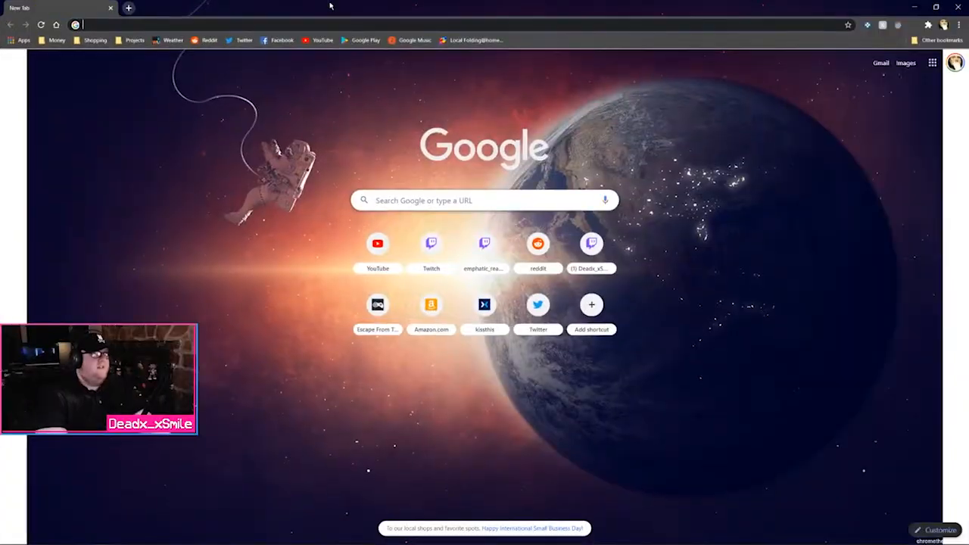
Go to Gmail in a private window and start creating a Google account for personal use
{"action": "left_click", "coordinate": [959, 6]}
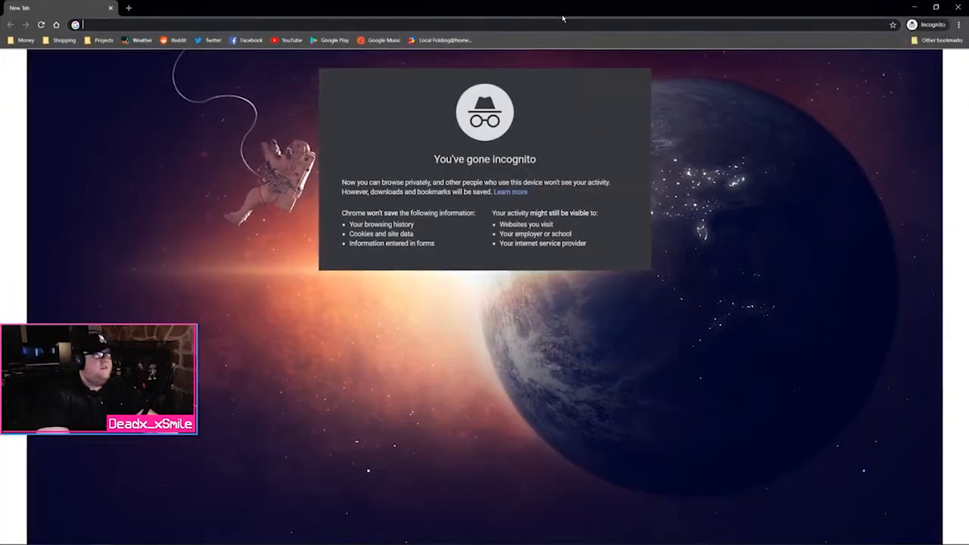
{"action": "type", "text": "gmail.com"}
{"action": "key", "text": "Return"}
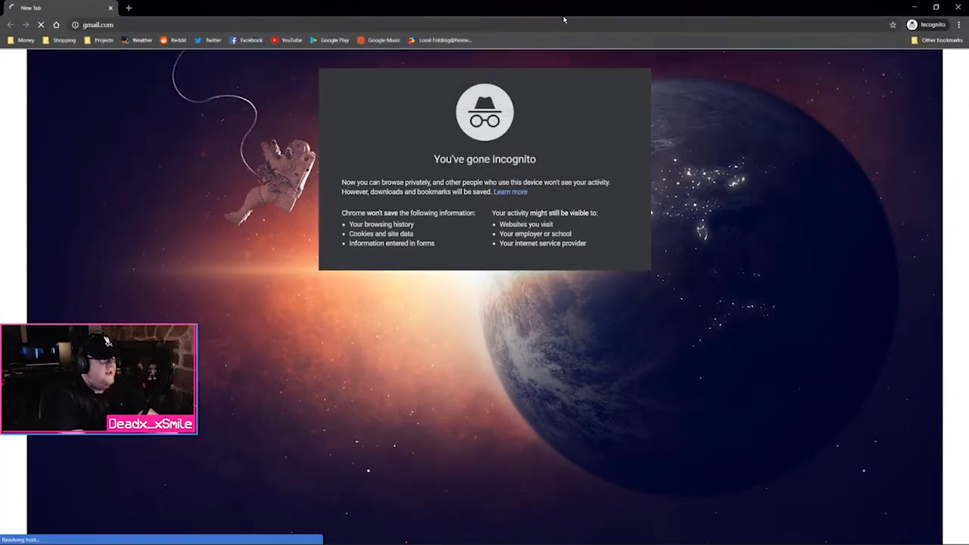
{"action": "left_click", "coordinate": [420, 374]}
{"action": "left_click", "coordinate": [430, 394]}
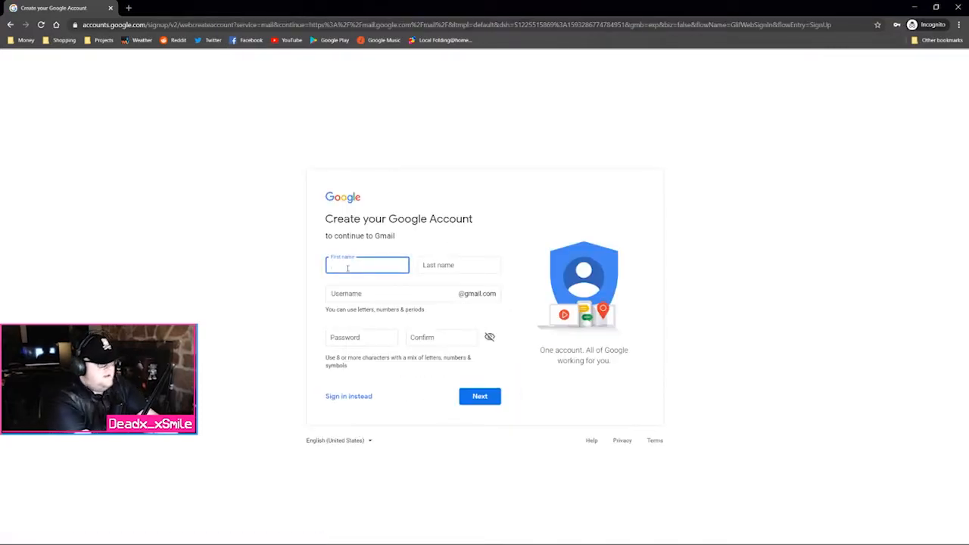
Enter the account holder's first and last name and a new Gmail username, correcting typos
{"action": "type", "text": "Dead"}
{"action": "key", "text": "Tab"}
{"action": "type", "text": "Teaches"}
{"action": "key", "text": "Tab"}
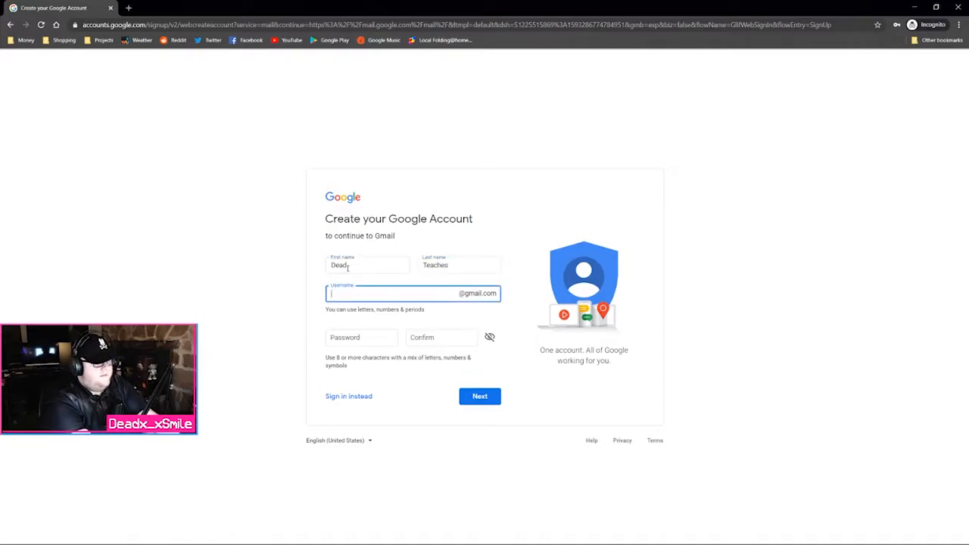
{"action": "type", "text": "ch"}
{"action": "key", "text": "BackSpace"}
{"action": "key", "text": "BackSpace"}
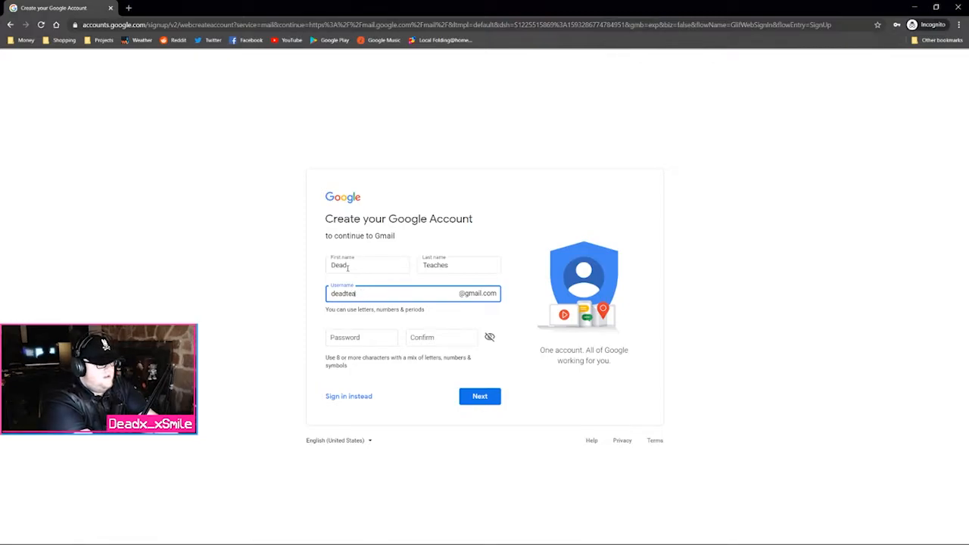
{"action": "type", "text": "ches"}
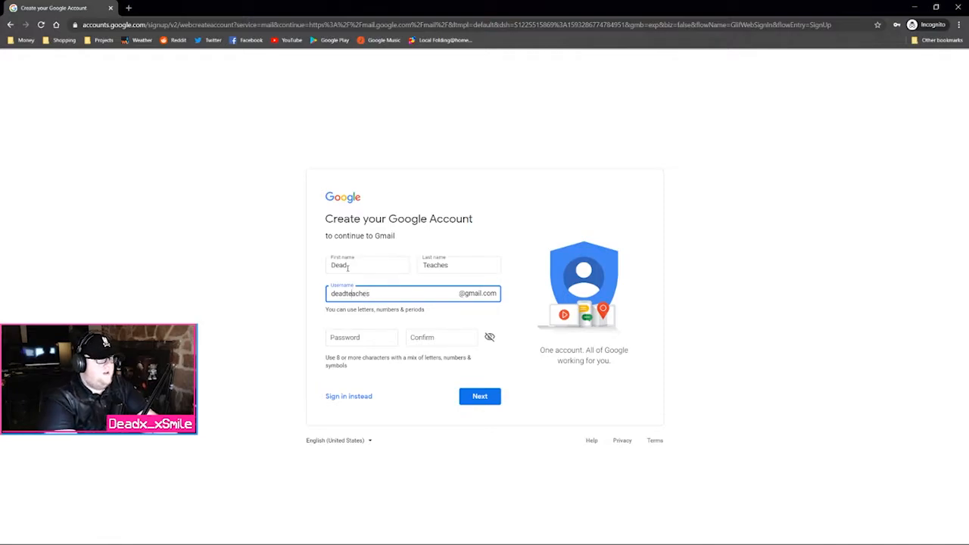
{"action": "type", "text": "xx"}
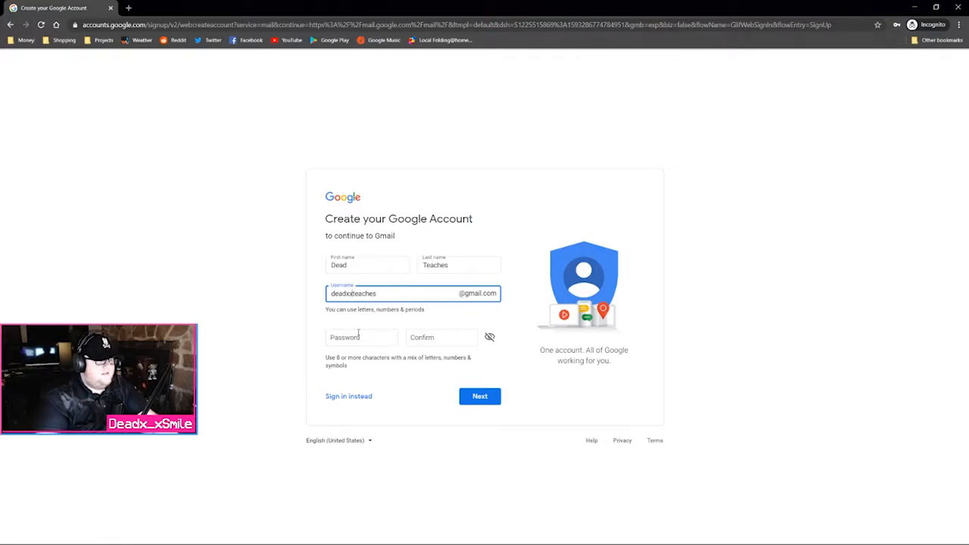
{"action": "left_click", "coordinate": [360, 335]}
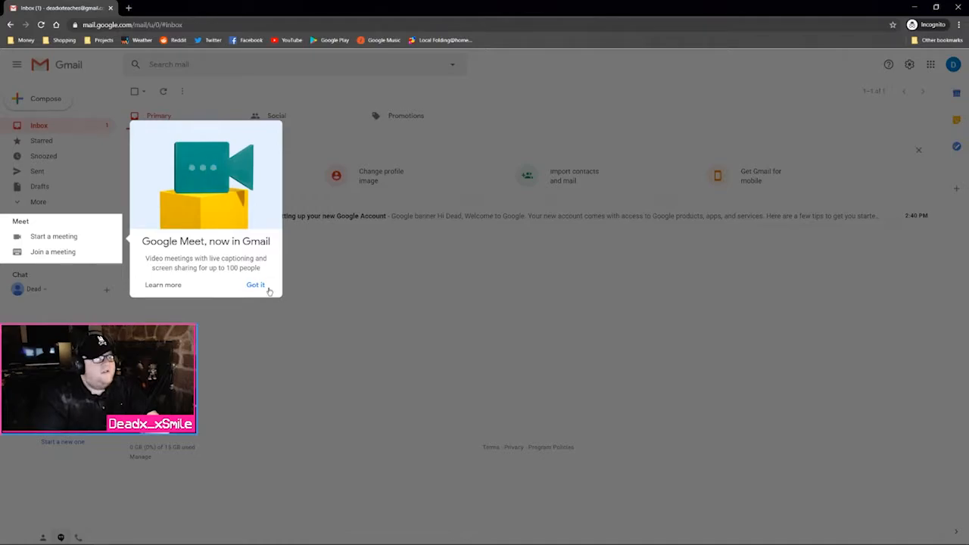
Dismiss the Google Meet promotion and check which Google account is signed in
{"action": "left_click", "coordinate": [265, 286]}
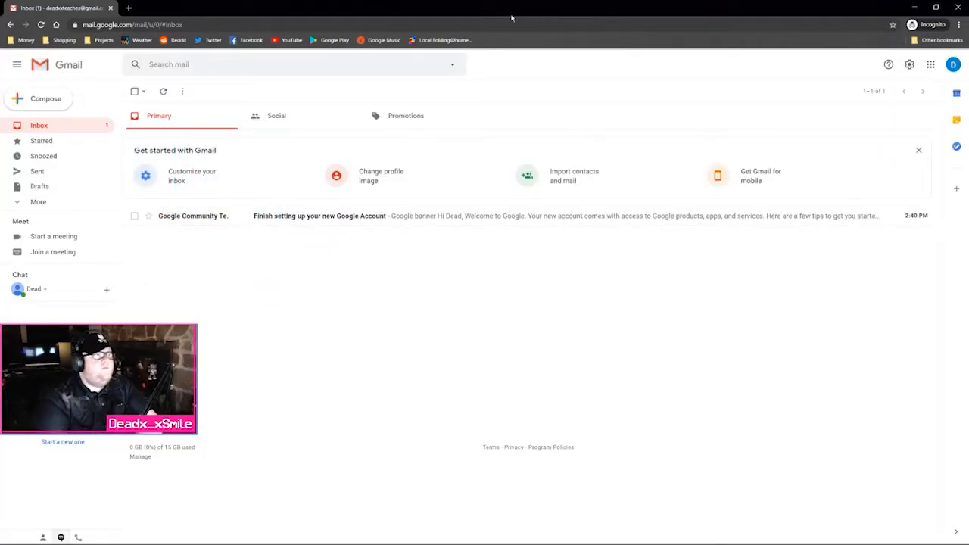
{"action": "left_click", "coordinate": [952, 65]}
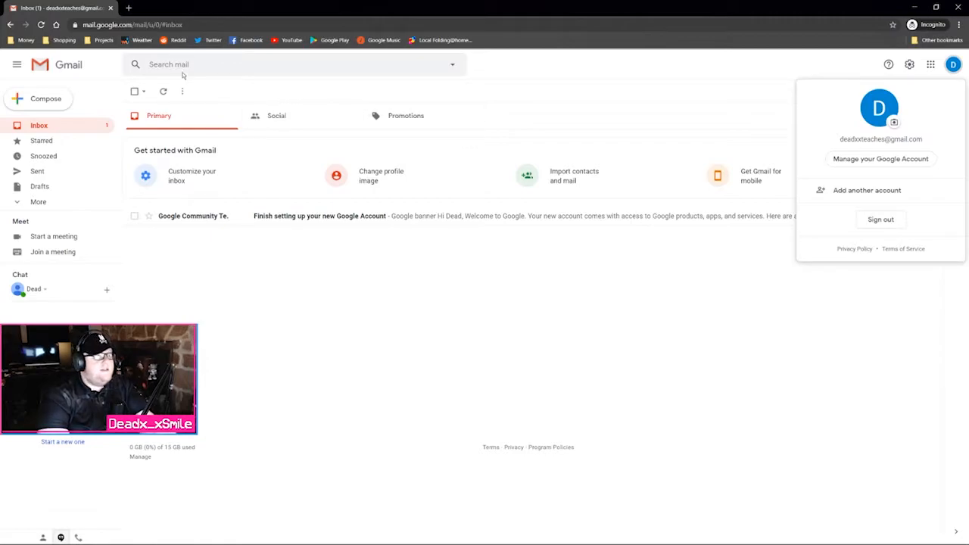
{"action": "left_click", "coordinate": [172, 26]}
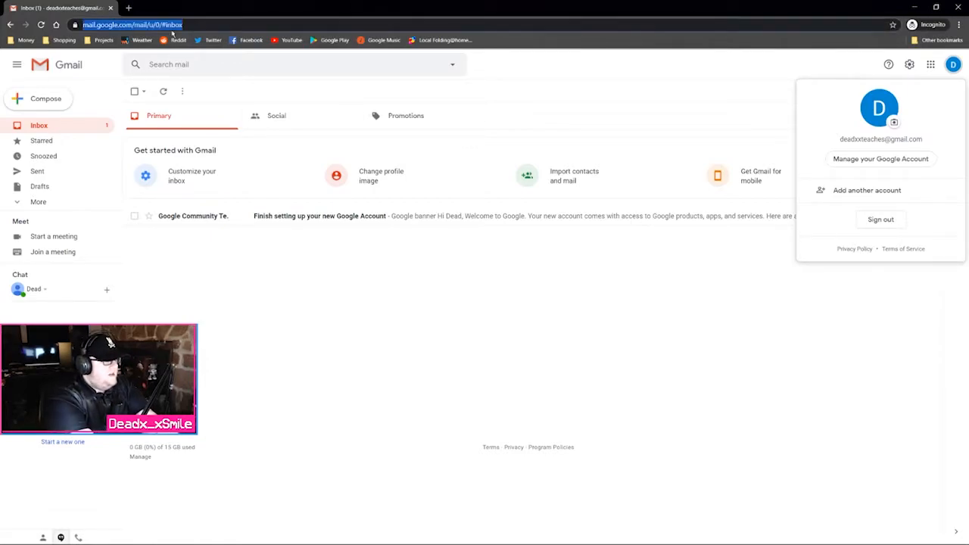
Load twitch.tv from the address suggestions and open its Sign Up form
{"action": "type", "text": "twit"}
{"action": "key", "text": "Up"}
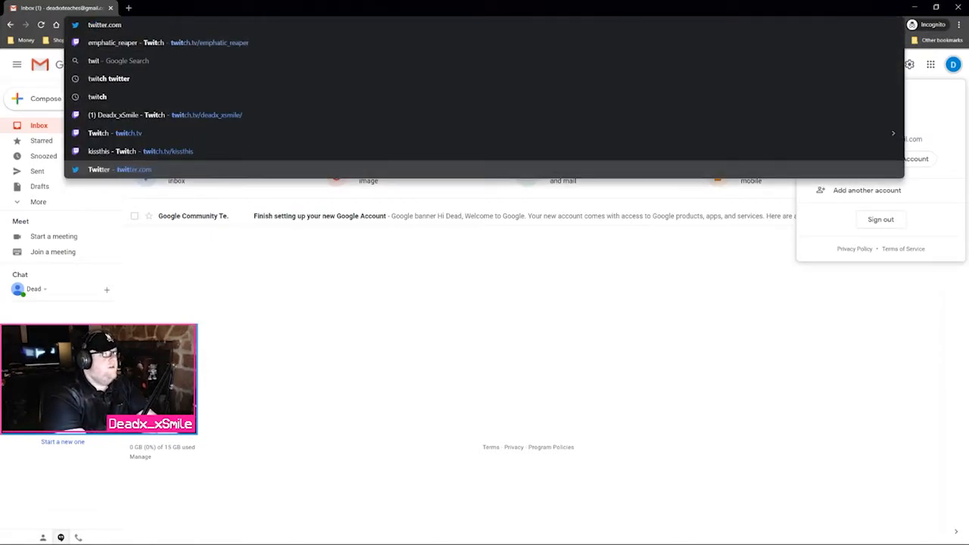
{"action": "key", "text": "Up"}
{"action": "key", "text": "Up"}
{"action": "key", "text": "Up"}
{"action": "key", "text": "Up"}
{"action": "key", "text": "Down"}
{"action": "key", "text": "Down"}
{"action": "key", "text": "Return"}
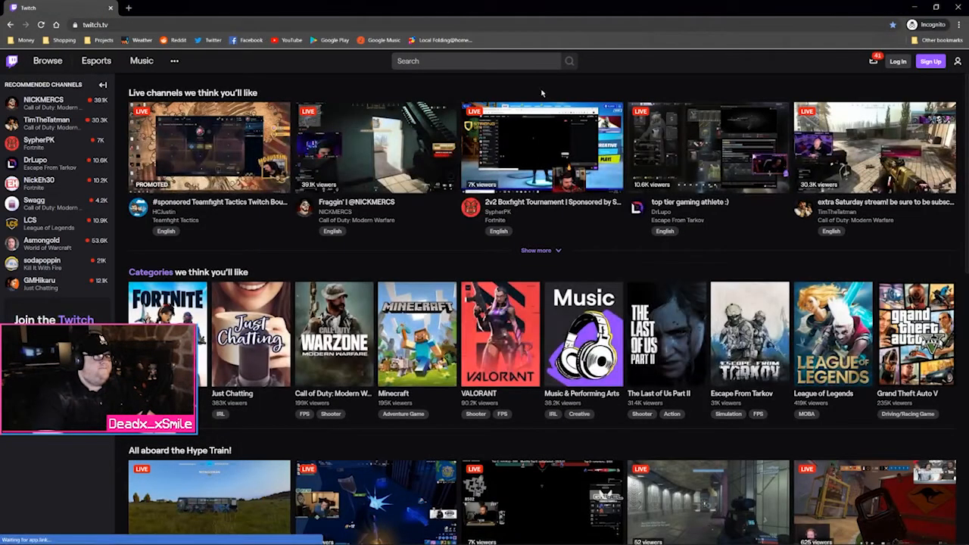
{"action": "left_click", "coordinate": [931, 61]}
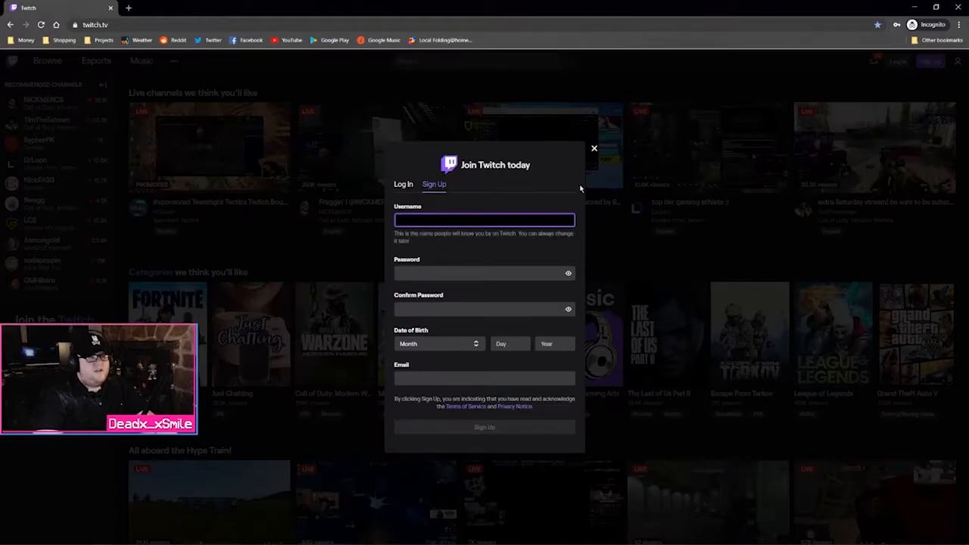
Enter a new Twitch username plus the password and its confirmation in the sign-up form
{"action": "type", "text": "dead"}
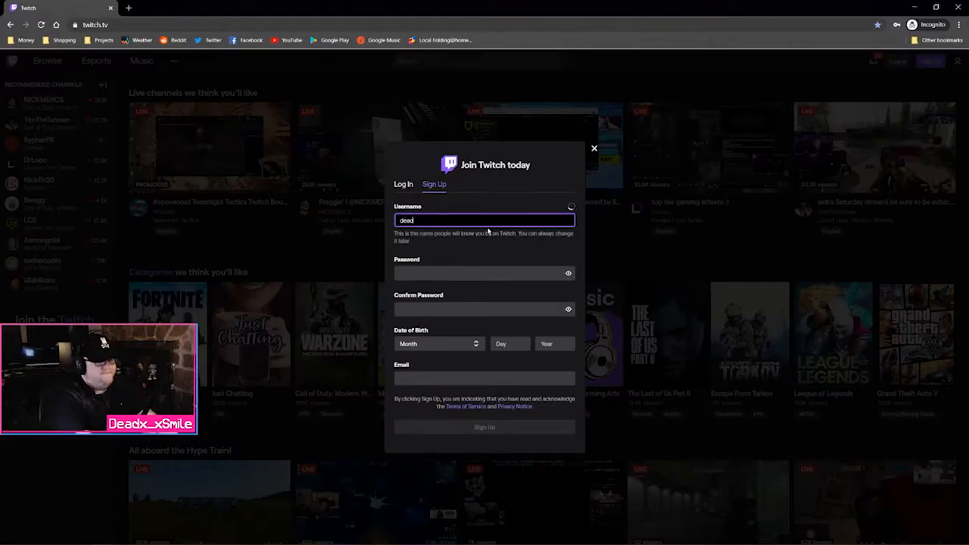
{"action": "type", "text": "x_xteacher"}
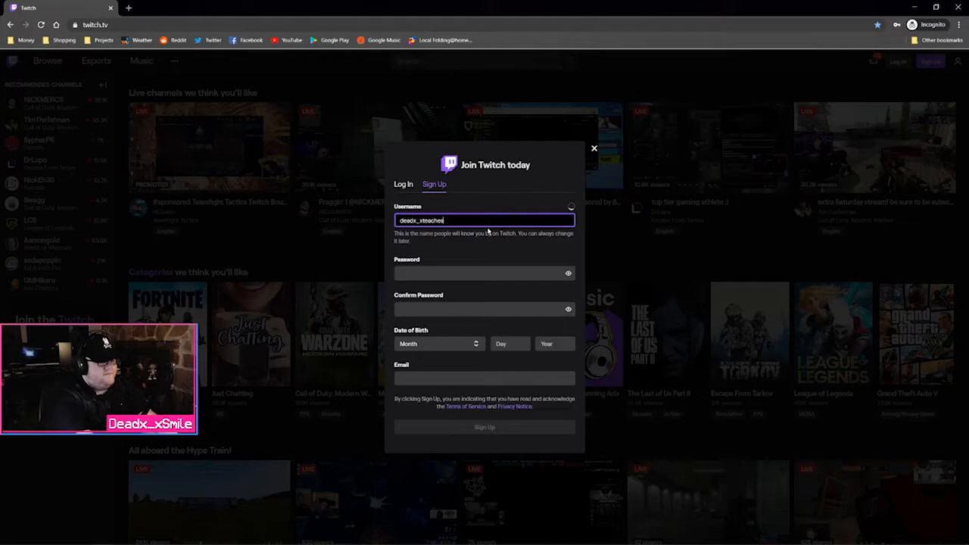
{"action": "key", "text": "Tab"}
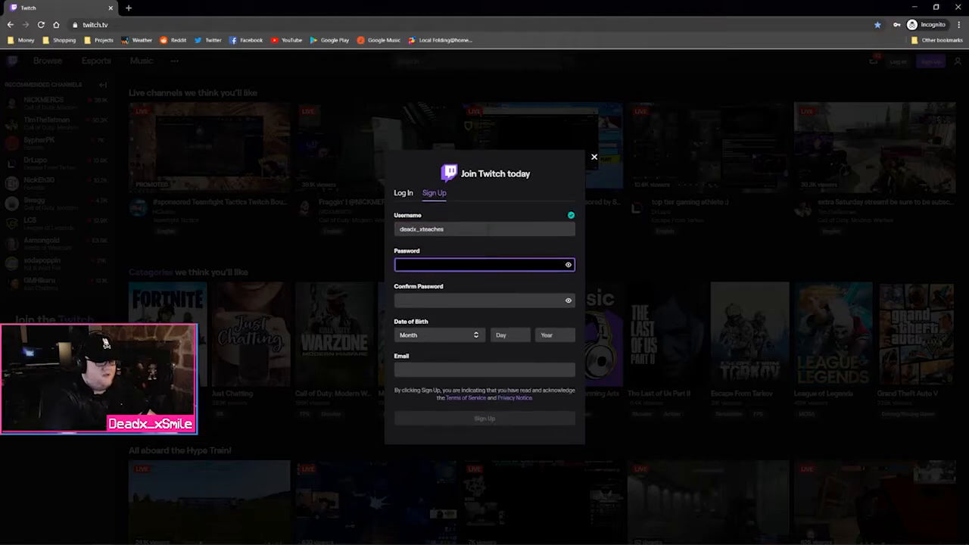
{"action": "type", "text": "•••"}
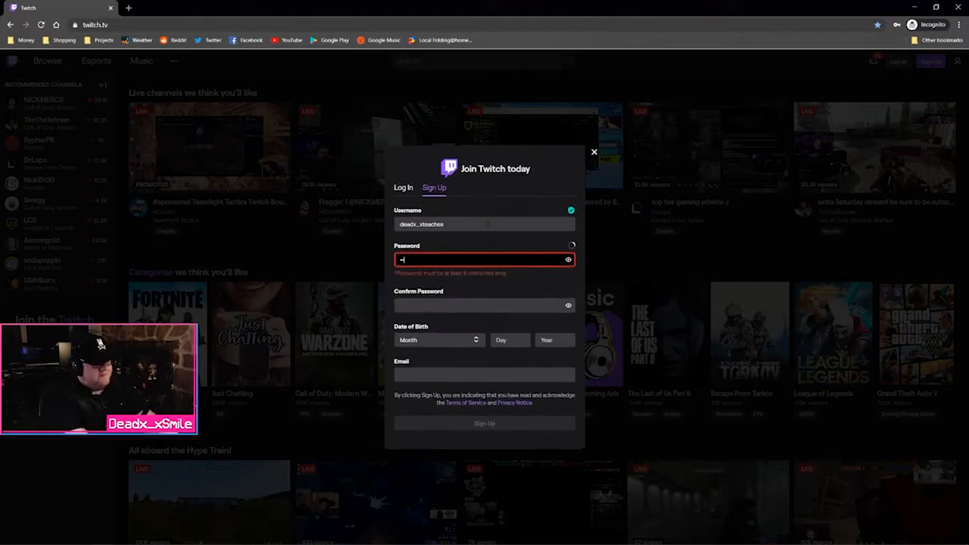
{"action": "key", "text": "BackSpace"}
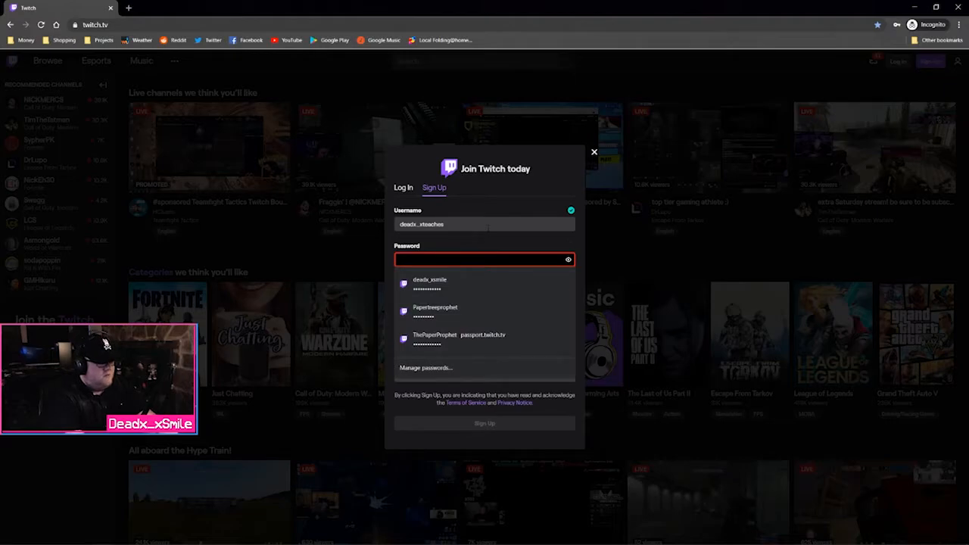
{"action": "type", "text": "•••••••"}
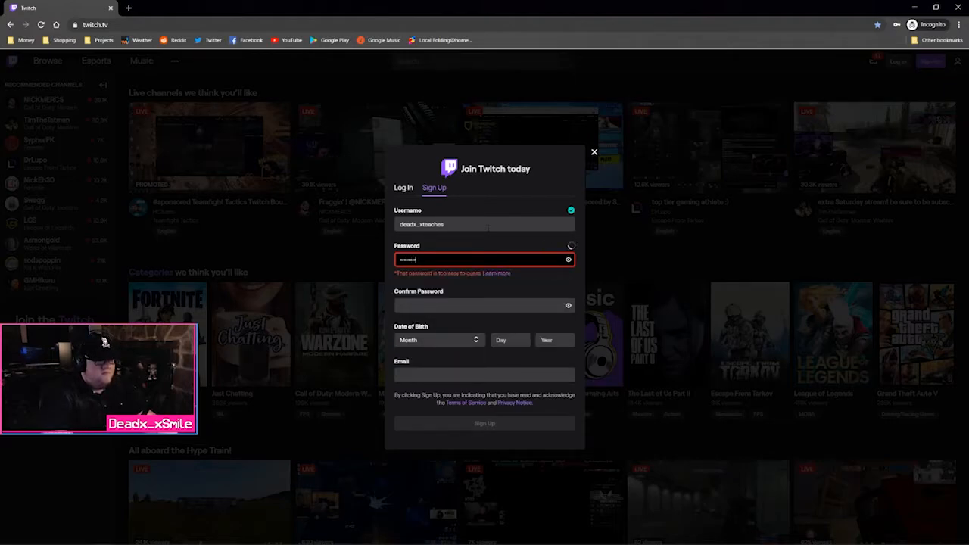
{"action": "type", "text": "••"}
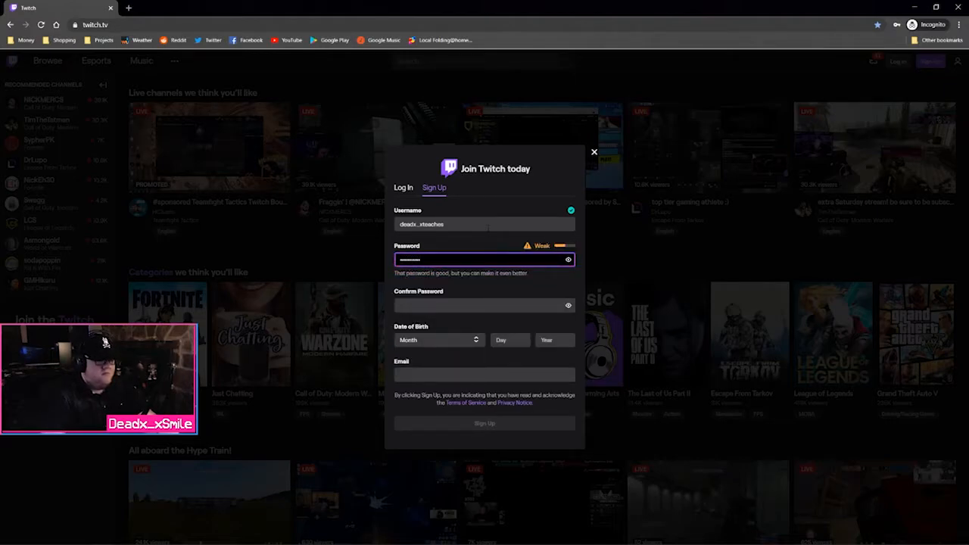
{"action": "key", "text": "Tab"}
{"action": "type", "text": "•••"}
{"action": "key", "text": "BackSpace"}
{"action": "key", "text": "BackSpace"}
{"action": "key", "text": "BackSpace"}
{"action": "type", "text": "•••••••••••"}
{"action": "key", "text": "Tab"}
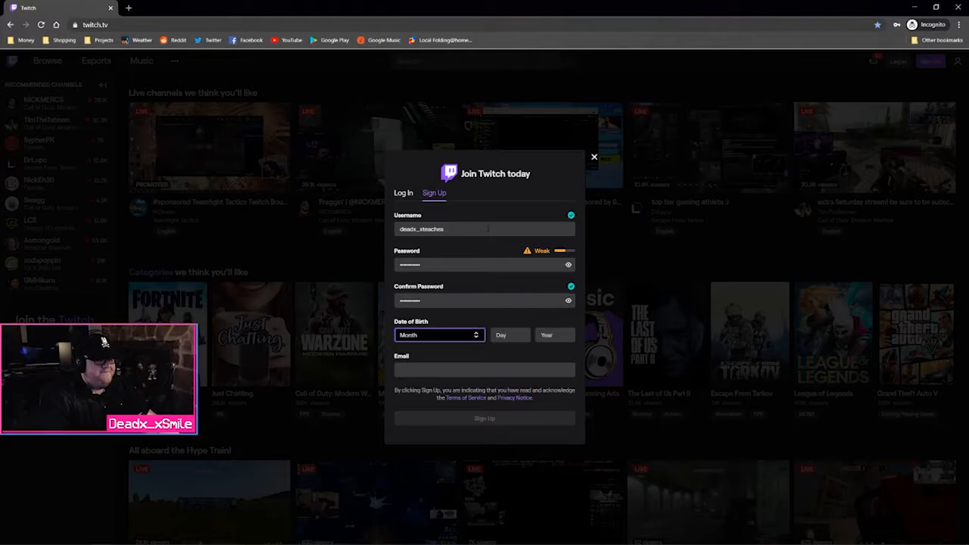
{"action": "left_click", "coordinate": [436, 337]}
{"action": "left_click", "coordinate": [439, 340]}
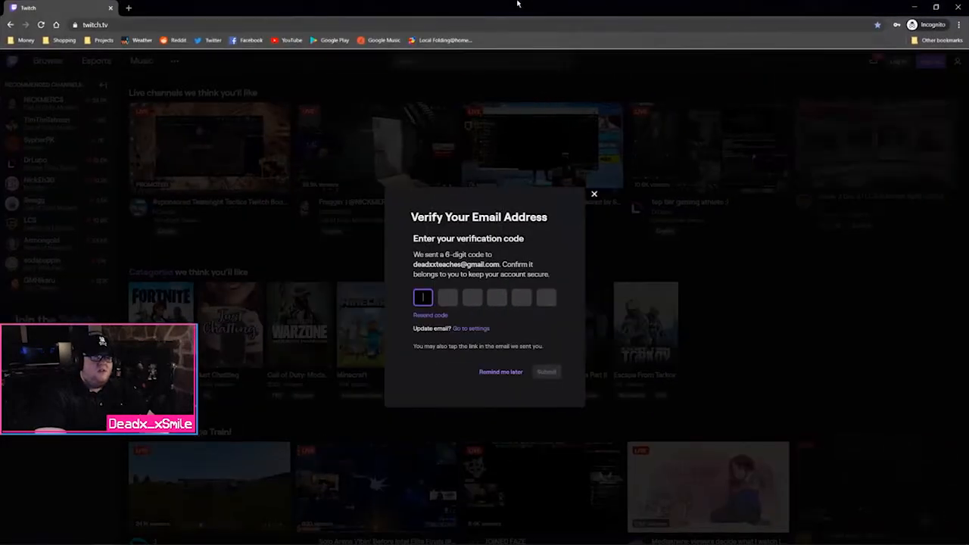
Open Gmail in a new tab and clear the Chime and Motley Fool ads from Promotions
{"action": "left_click", "coordinate": [129, 8]}
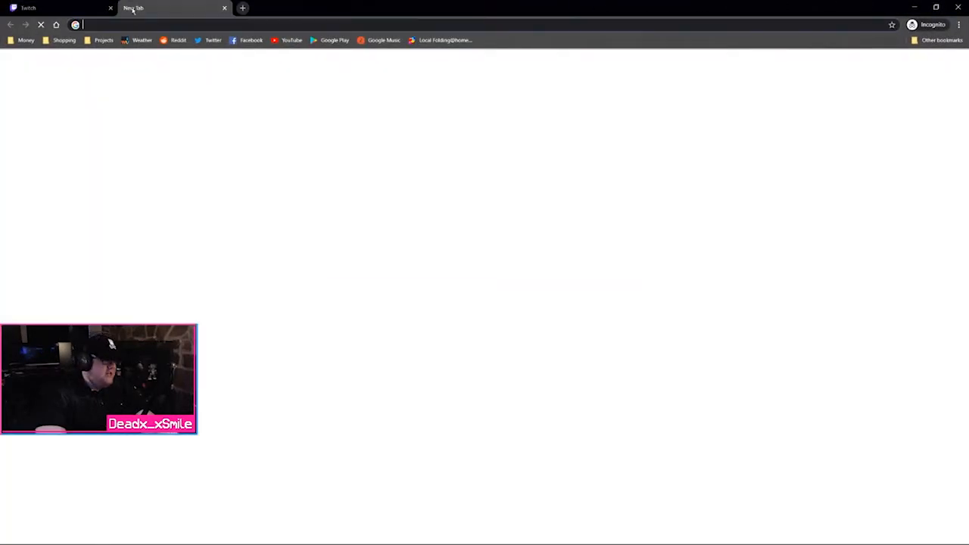
{"action": "type", "text": "gmail.com"}
{"action": "key", "text": "Return"}
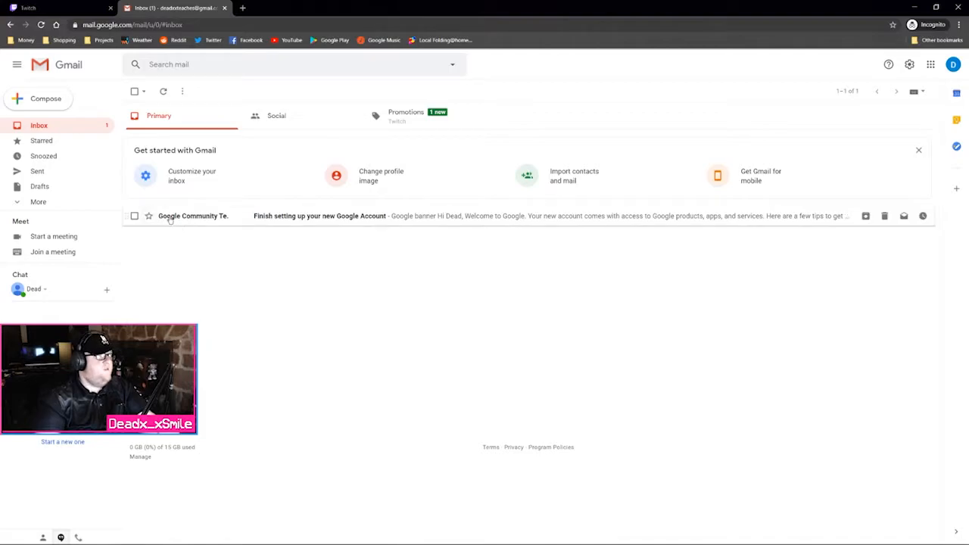
{"action": "left_click", "coordinate": [918, 150]}
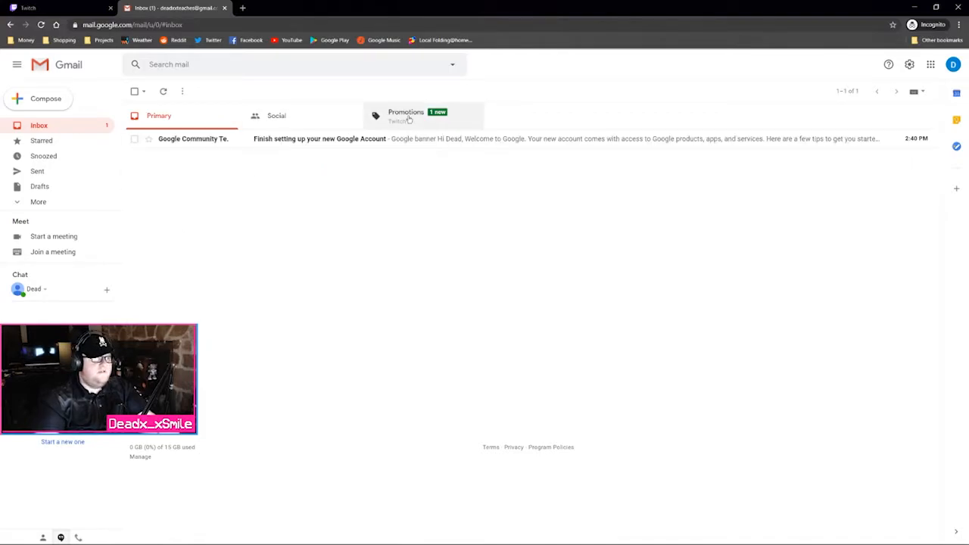
{"action": "left_click", "coordinate": [417, 121]}
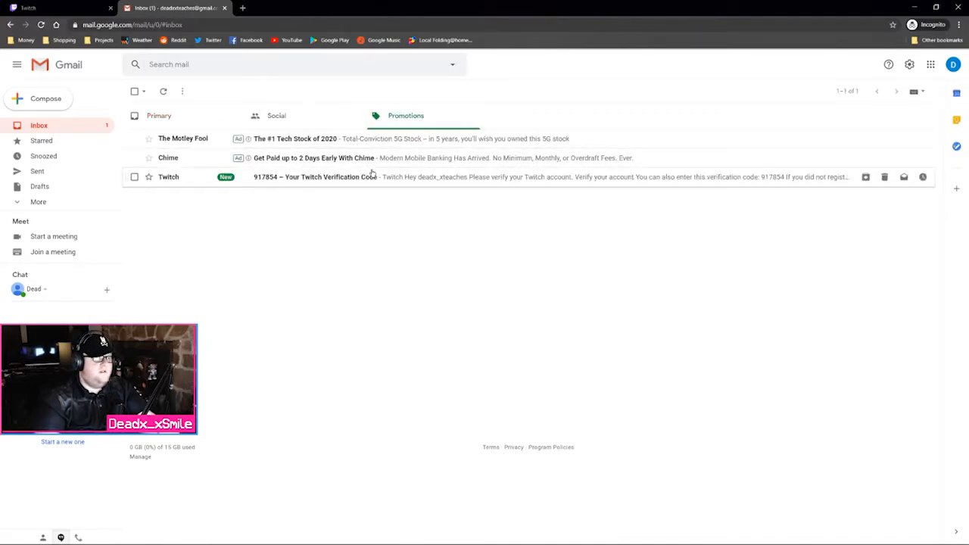
{"action": "left_click", "coordinate": [158, 146]}
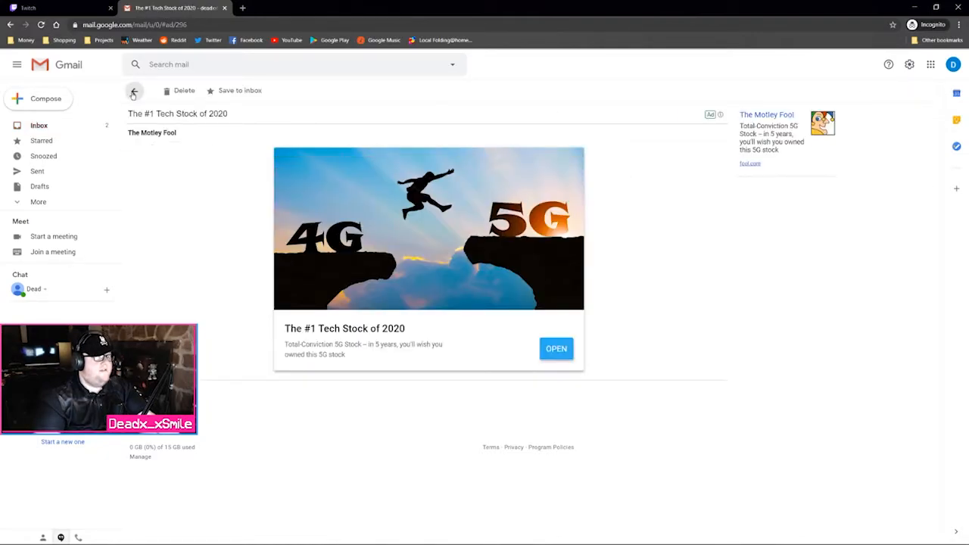
{"action": "left_click", "coordinate": [134, 91]}
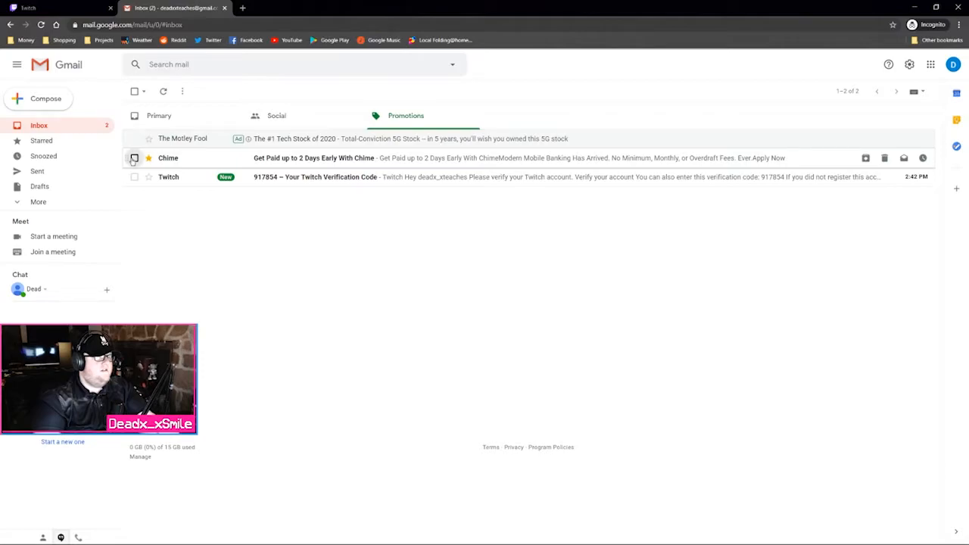
{"action": "left_click", "coordinate": [134, 157]}
{"action": "left_click", "coordinate": [163, 91]}
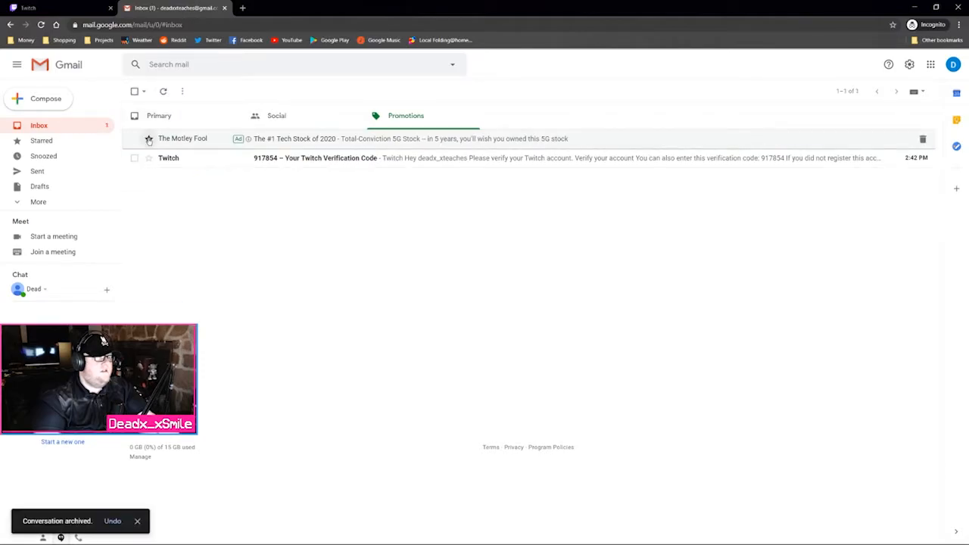
{"action": "left_click", "coordinate": [141, 141]}
{"action": "left_click", "coordinate": [172, 97]}
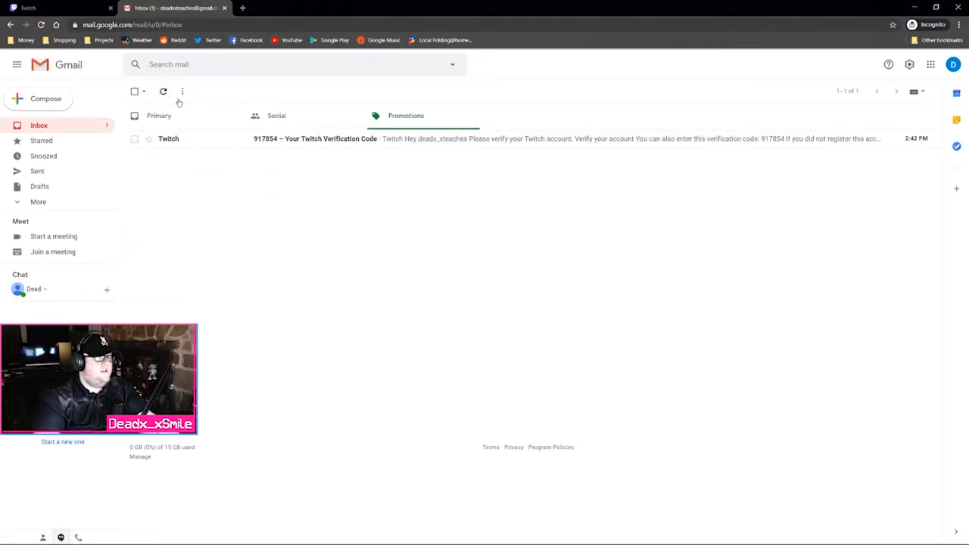
Copy the code from the Twitch verification email and paste it into the Twitch page
{"action": "left_click", "coordinate": [448, 145]}
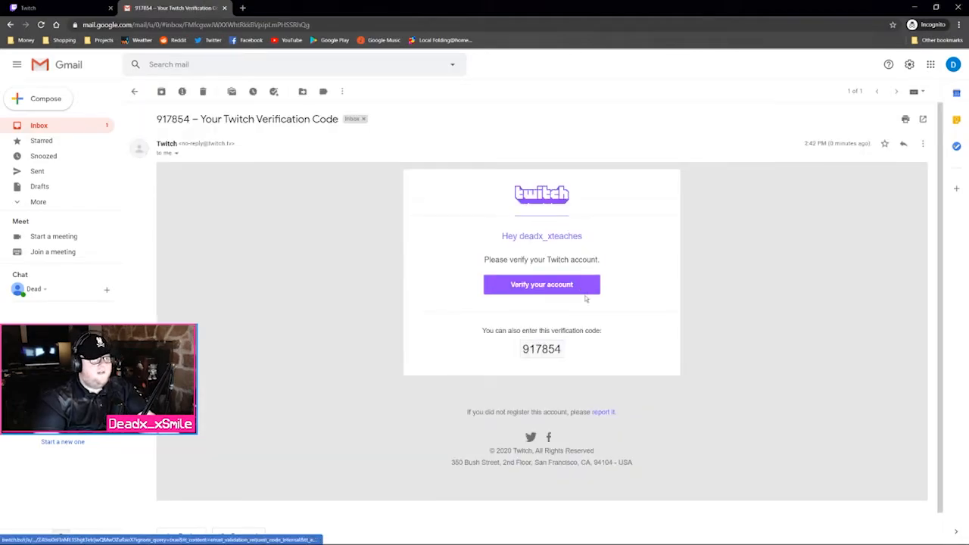
{"action": "left_click_drag", "start_coordinate": [558, 350], "coordinate": [510, 350]}
{"action": "left_click", "coordinate": [563, 351]}
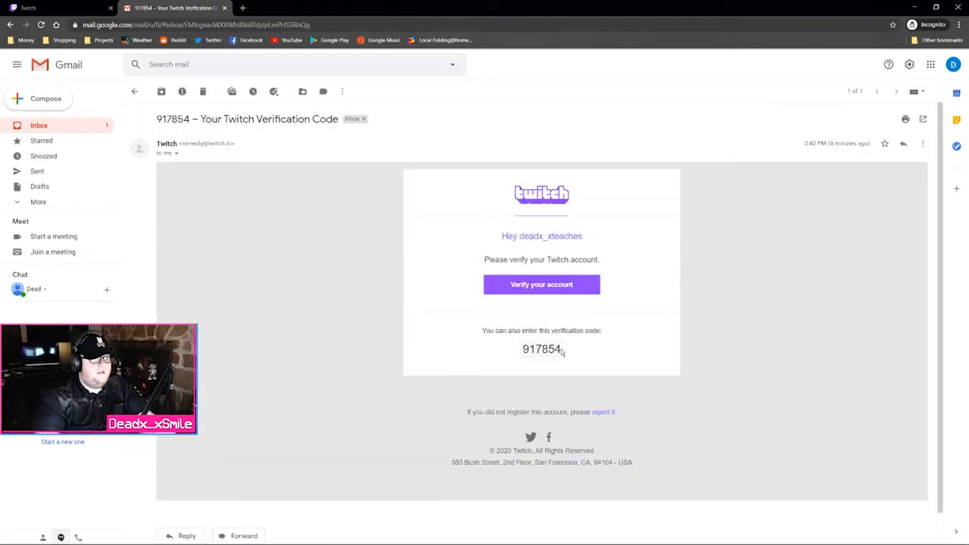
{"action": "double_click", "coordinate": [560, 348]}
{"action": "key", "text": "ctrl+c"}
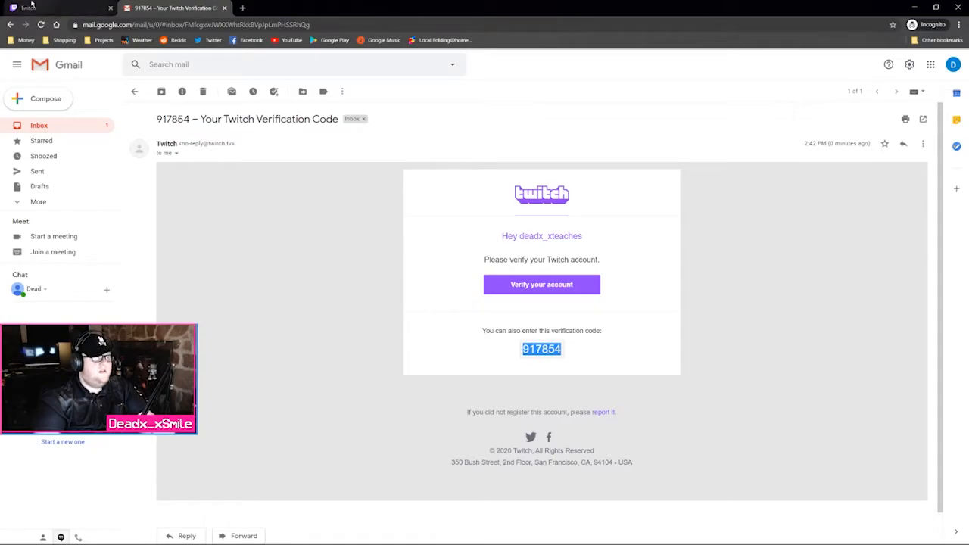
{"action": "left_click", "coordinate": [53, 8]}
{"action": "key", "text": "ctrl+v"}
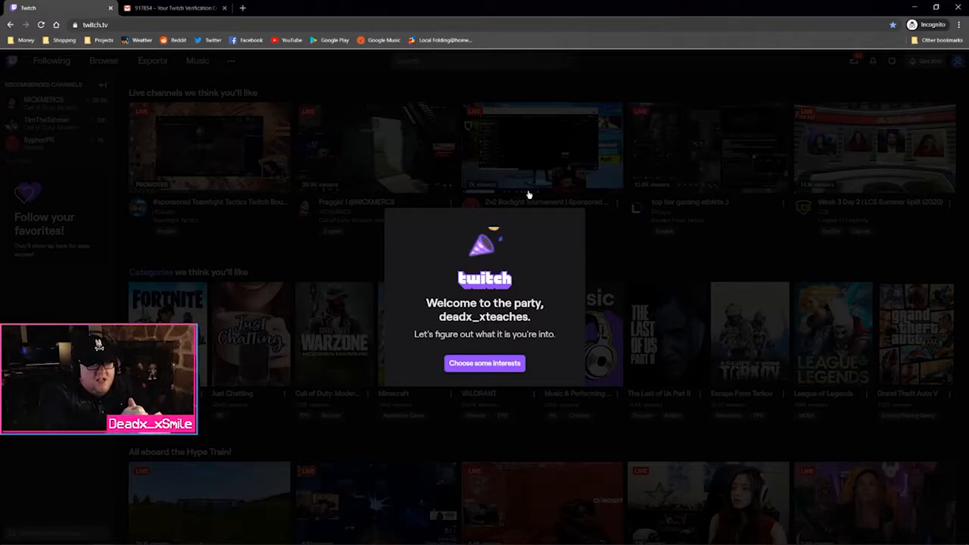
Skip the Twitch interests picker, glance at the Prime loot offers, and minimise Chrome
{"action": "left_click", "coordinate": [506, 367]}
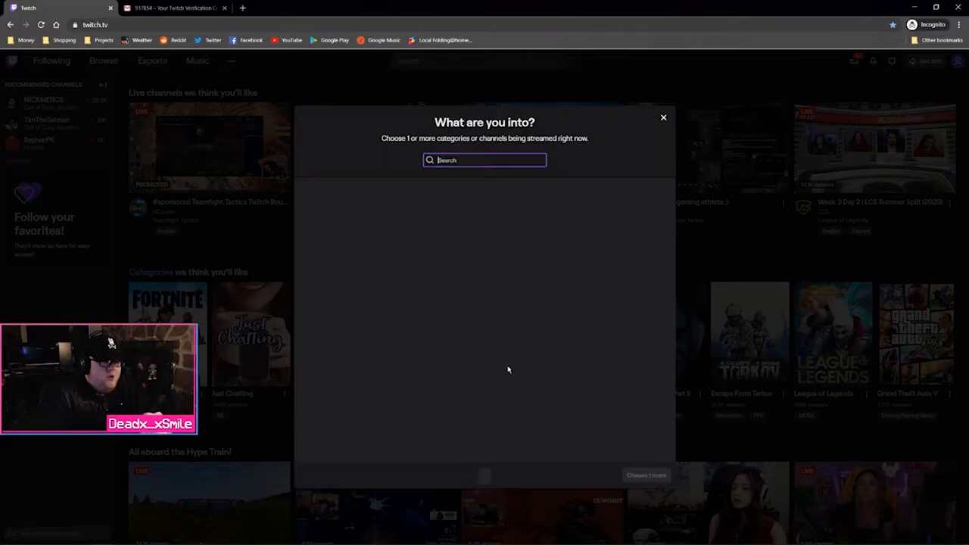
{"action": "left_click", "coordinate": [663, 117]}
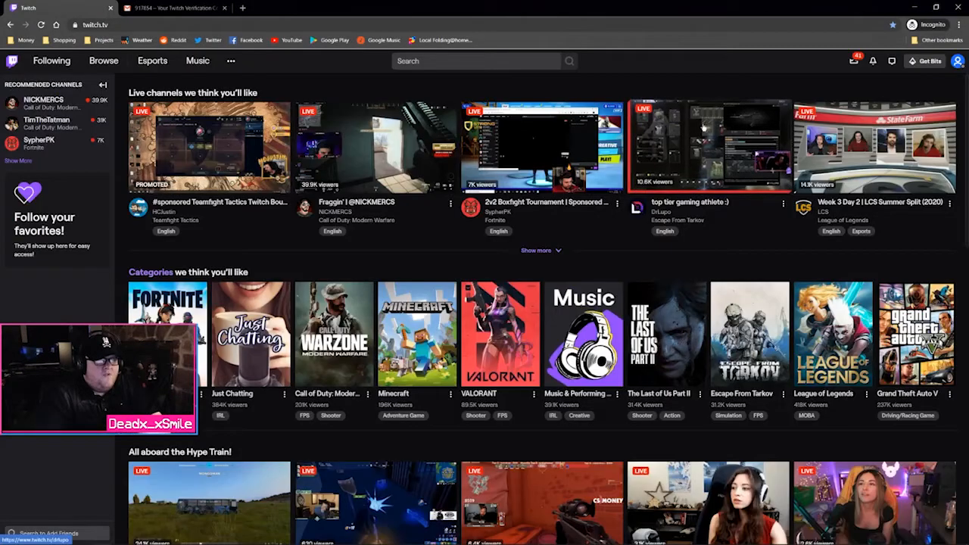
{"action": "left_click", "coordinate": [854, 61]}
{"action": "left_click", "coordinate": [855, 61]}
{"action": "left_click", "coordinate": [914, 6]}
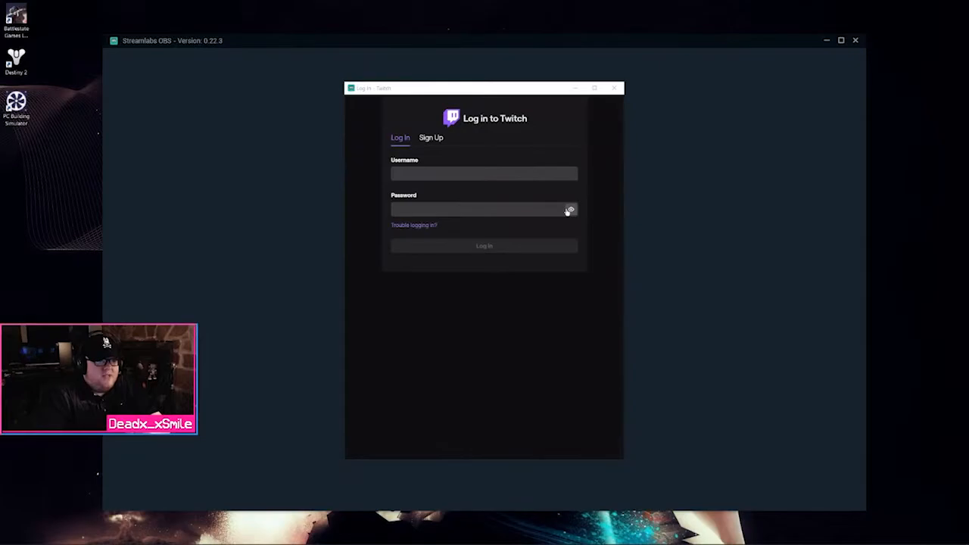
Move the Twitch login window off-screen and skip connecting a streaming account
{"action": "left_click", "coordinate": [415, 177]}
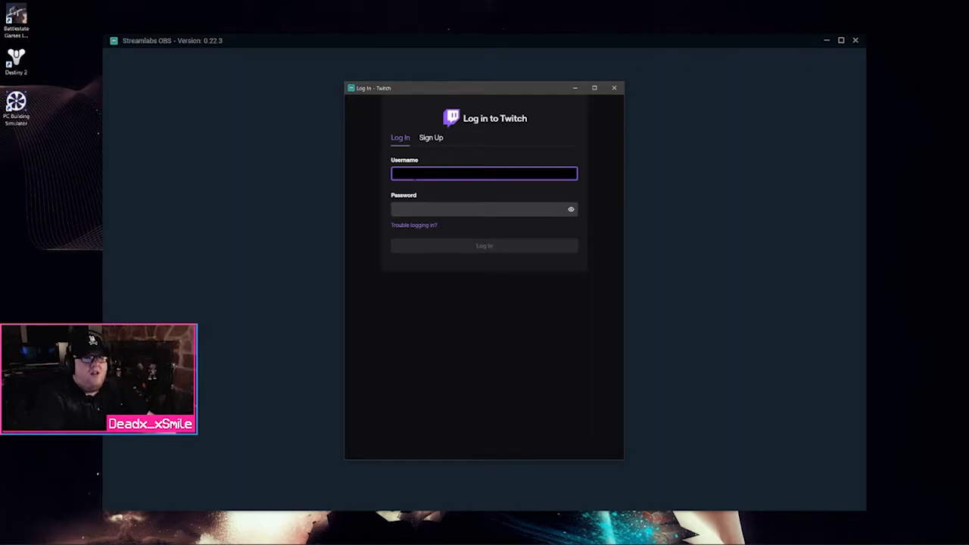
{"action": "left_click_drag", "start_coordinate": [427, 82], "coordinate": [968, 88]}
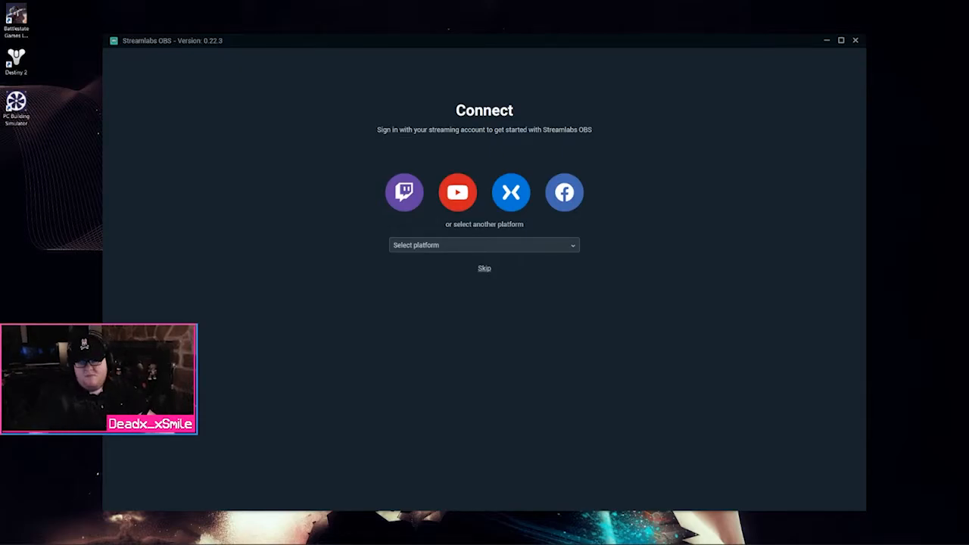
{"action": "left_click", "coordinate": [485, 268]}
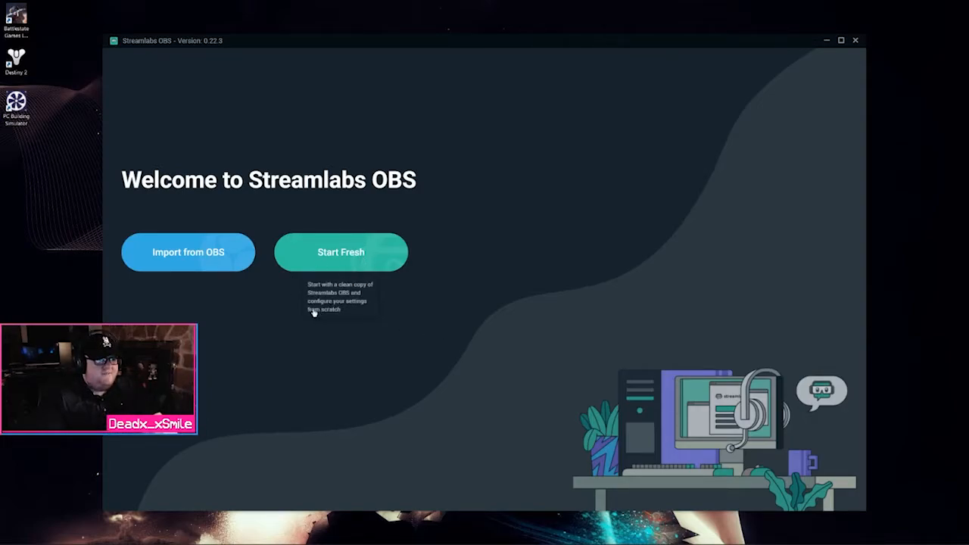
Start fresh with Microphone (Razer Seiren X), skipping the theme, optimization and Prime pages
{"action": "left_click", "coordinate": [313, 311]}
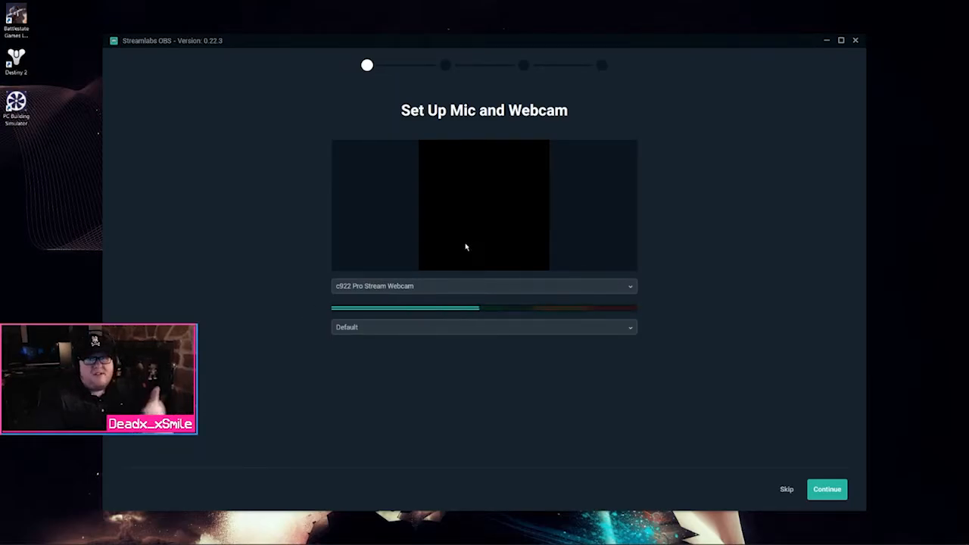
{"action": "left_click", "coordinate": [413, 330]}
{"action": "left_click", "coordinate": [413, 358]}
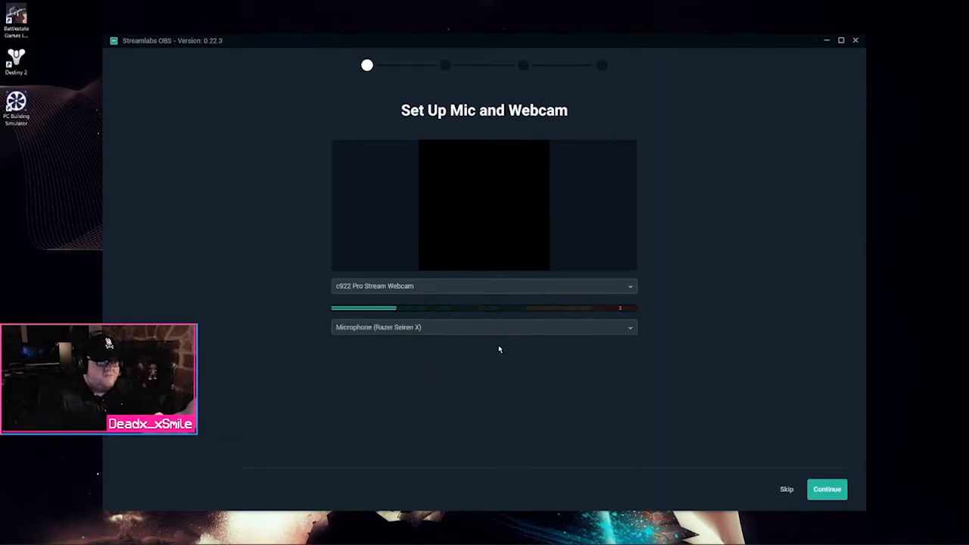
{"action": "left_click", "coordinate": [817, 490]}
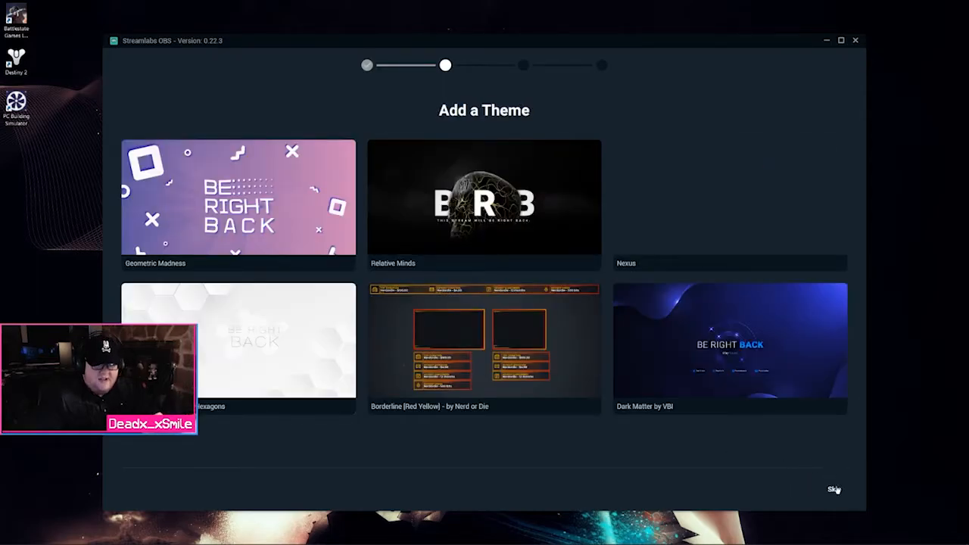
{"action": "left_click", "coordinate": [835, 490]}
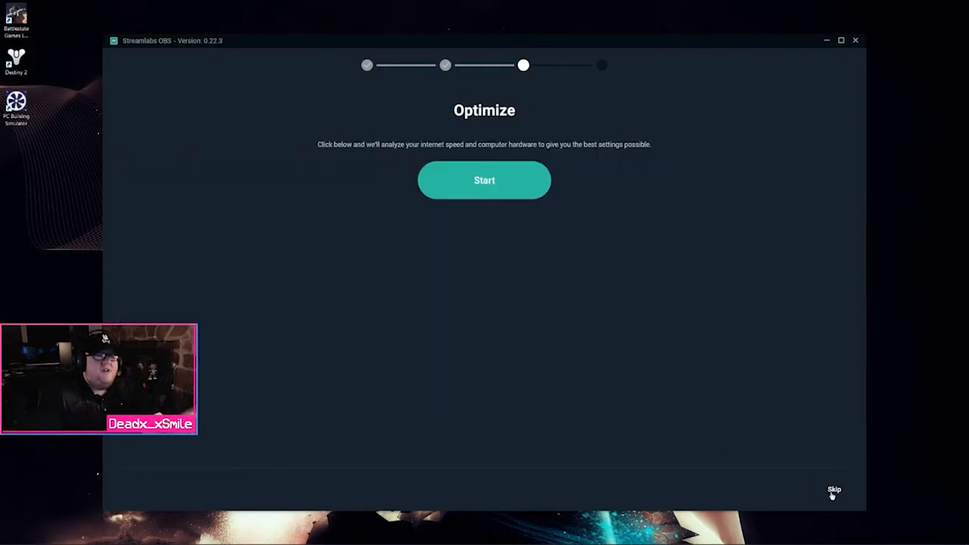
{"action": "left_click", "coordinate": [833, 491]}
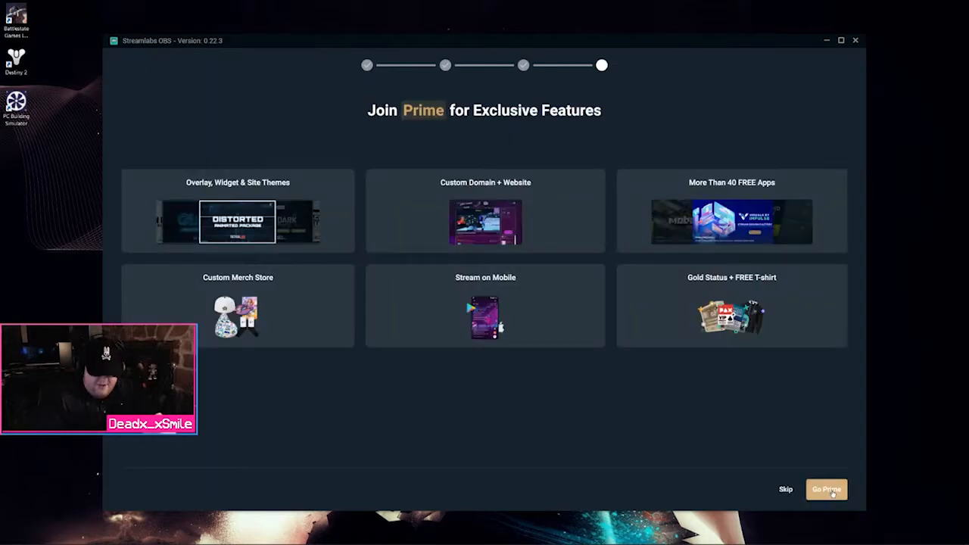
{"action": "left_click", "coordinate": [784, 490]}
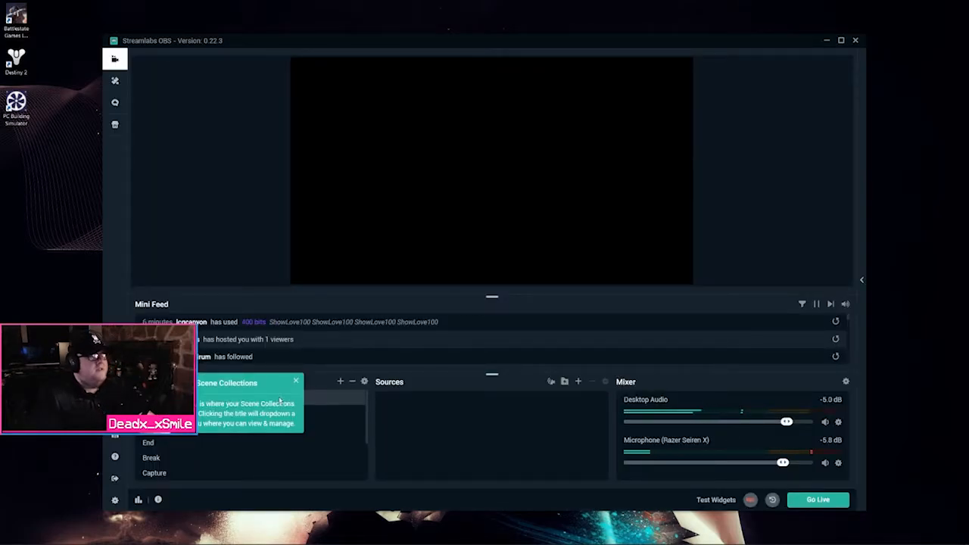
Dismiss the Scene Collections tip, maximize the editor and show the stream chat panel
{"action": "left_click", "coordinate": [297, 381]}
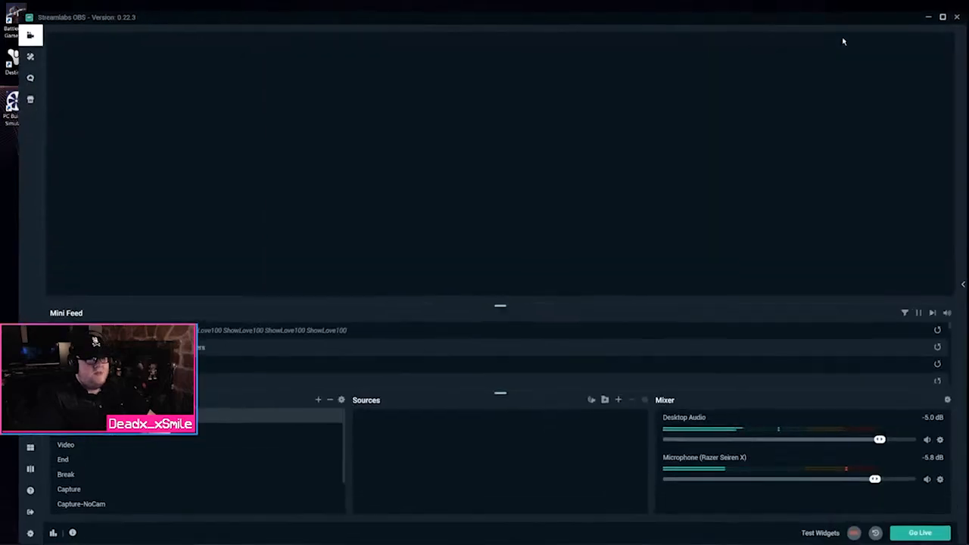
{"action": "left_click", "coordinate": [840, 40]}
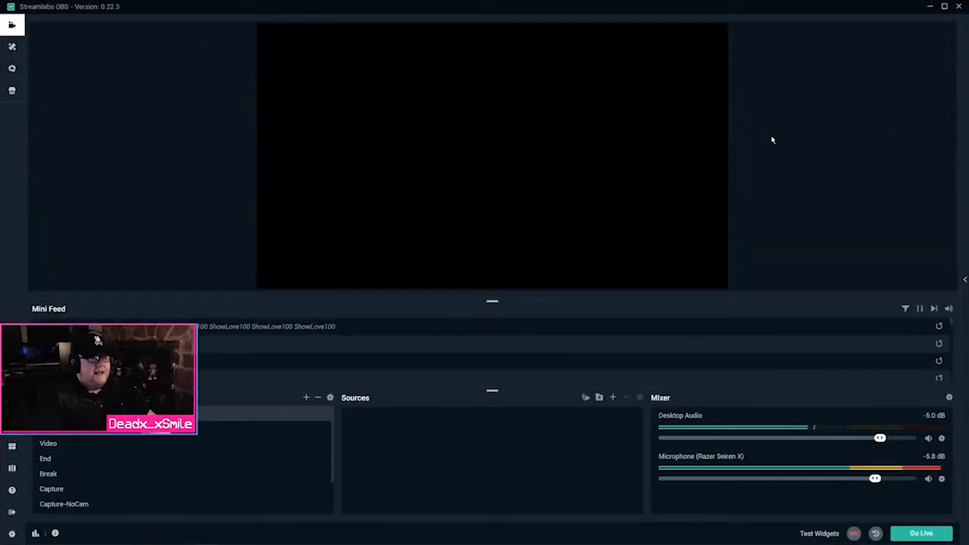
{"action": "left_click", "coordinate": [965, 279]}
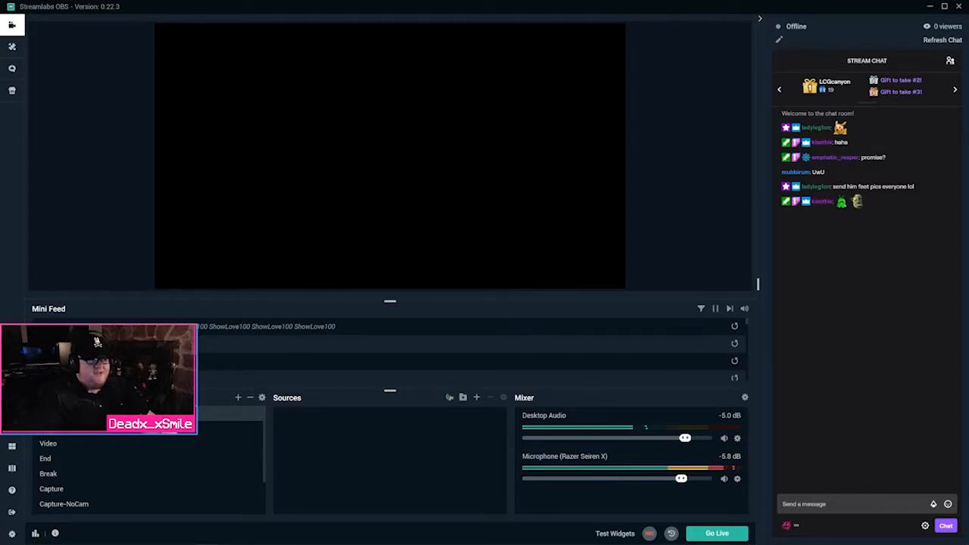
Preview the Video, End and Break scenes, then select the top empty scene
{"action": "left_click", "coordinate": [50, 445]}
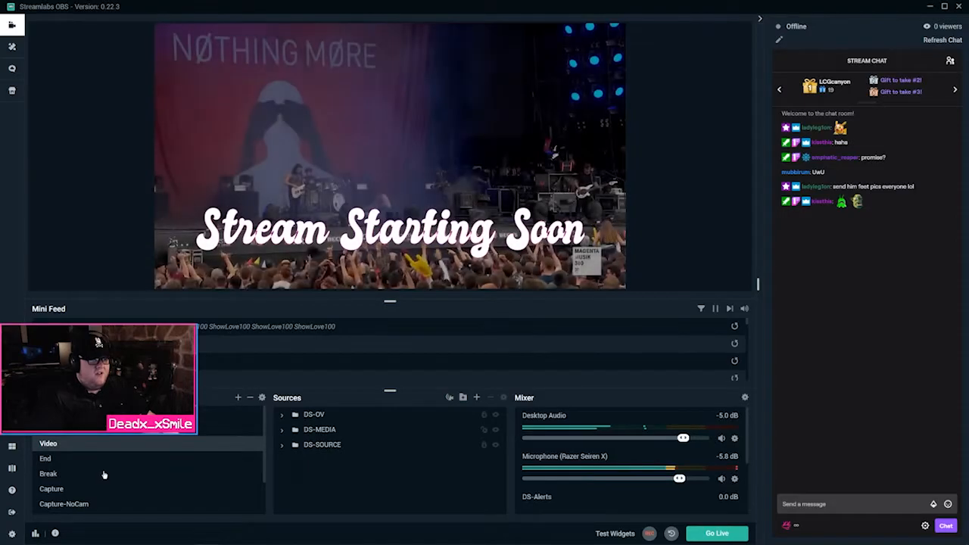
{"action": "left_click", "coordinate": [95, 458]}
{"action": "left_click", "coordinate": [93, 473]}
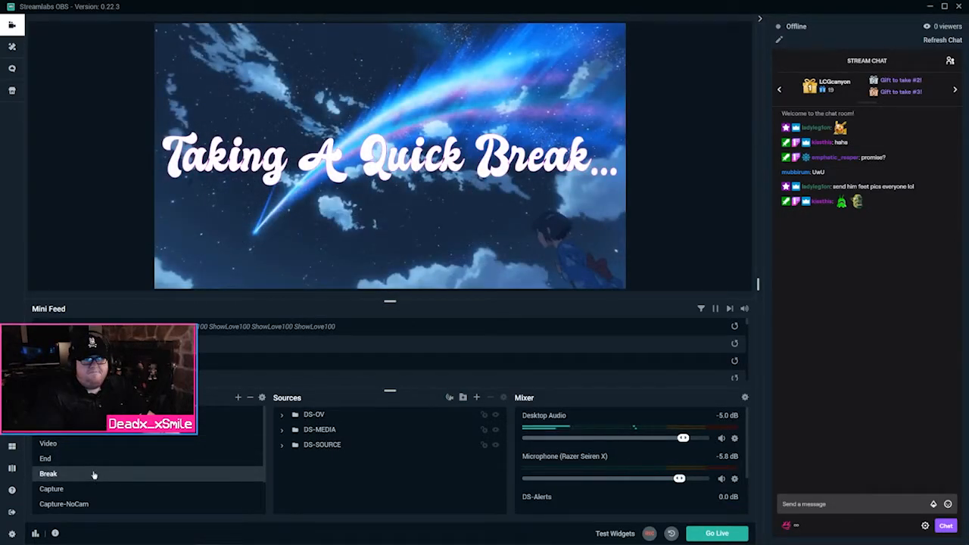
{"action": "left_click", "coordinate": [99, 428]}
{"action": "left_click", "coordinate": [98, 414]}
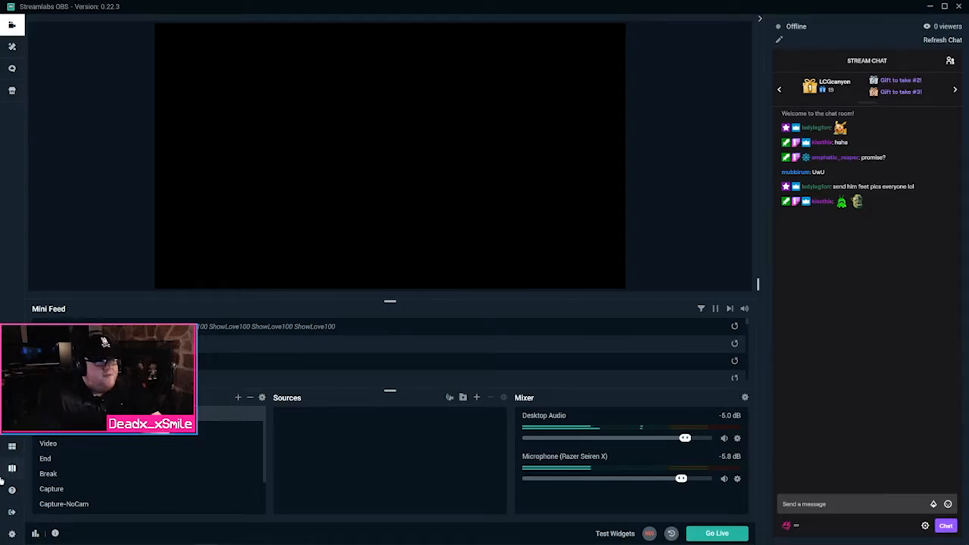
In Settings > Output, change Output Mode from Simple to Advanced
{"action": "left_click", "coordinate": [14, 533]}
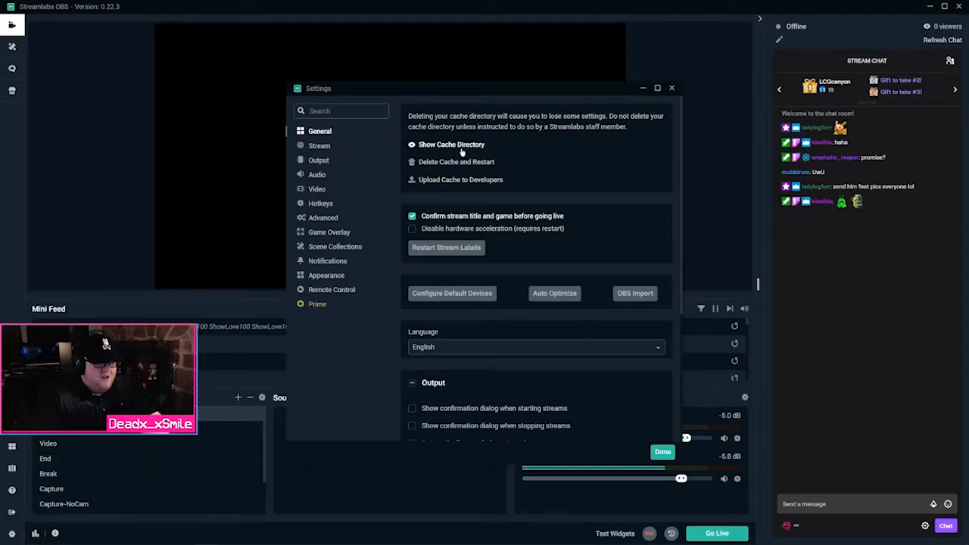
{"action": "left_click", "coordinate": [325, 148]}
{"action": "left_click", "coordinate": [321, 162]}
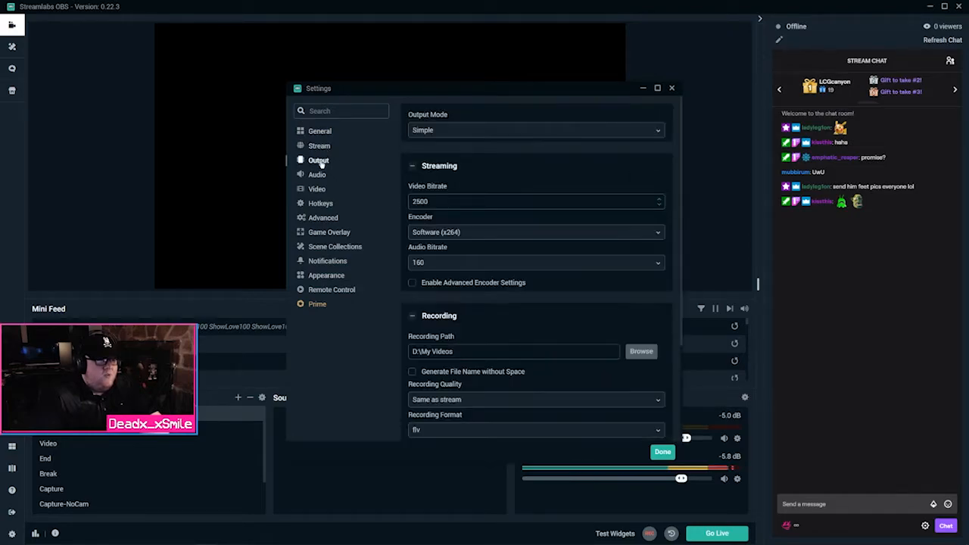
{"action": "left_click", "coordinate": [509, 133]}
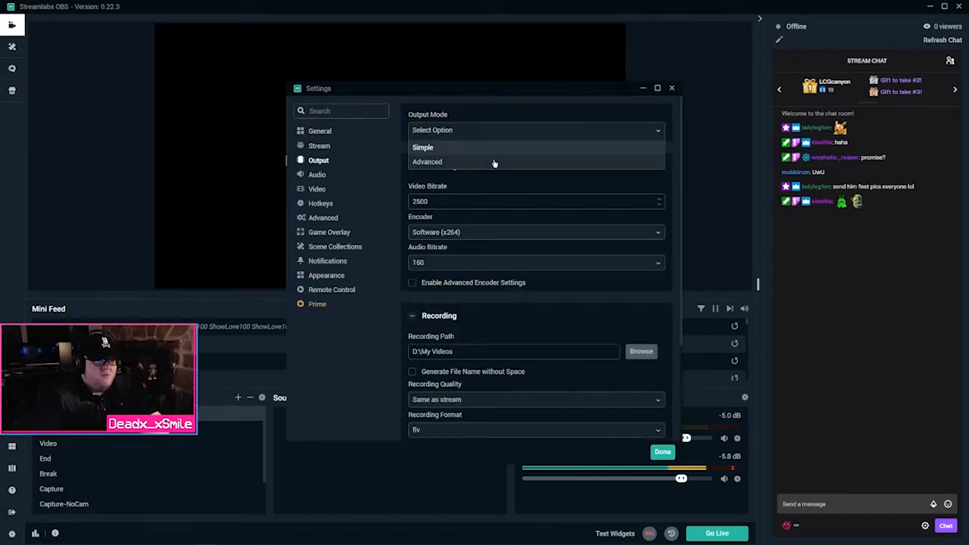
{"action": "left_click", "coordinate": [493, 162]}
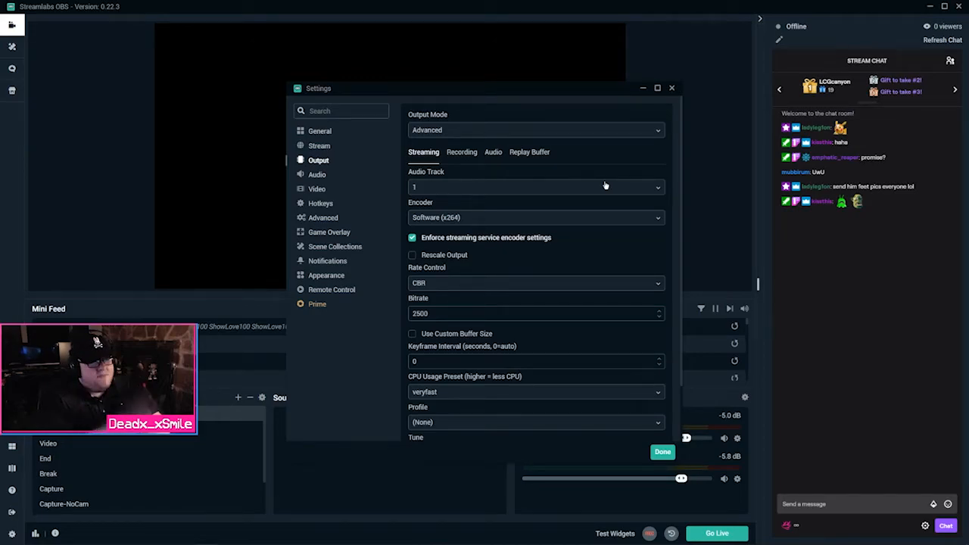
{"action": "scroll", "coordinate": [485, 221], "scroll_direction": "down", "scroll_amount": 1}
{"action": "scroll", "coordinate": [456, 217], "scroll_direction": "up", "scroll_amount": 1}
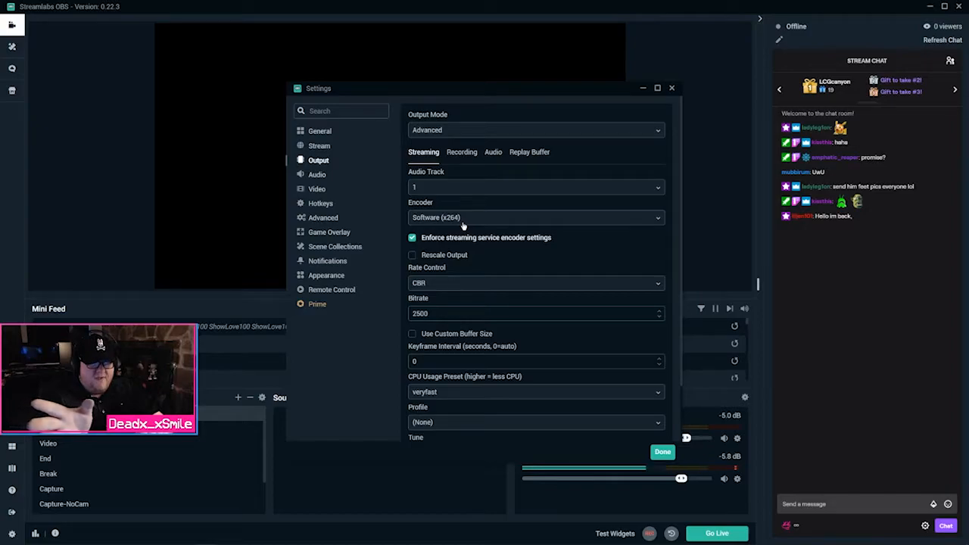
{"action": "left_click", "coordinate": [448, 217]}
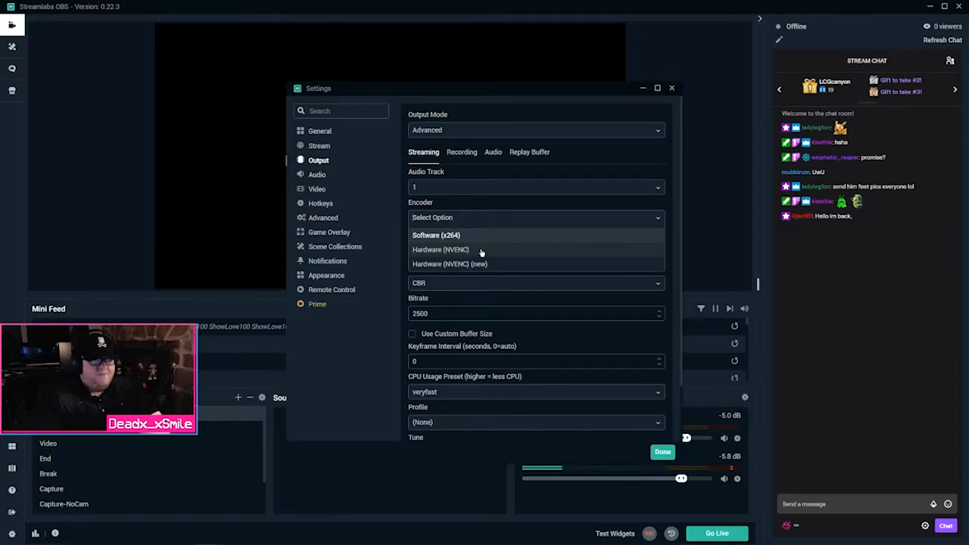
{"action": "scroll", "coordinate": [480, 256], "scroll_direction": "down", "scroll_amount": 1}
{"action": "scroll", "coordinate": [478, 262], "scroll_direction": "up", "scroll_amount": 1}
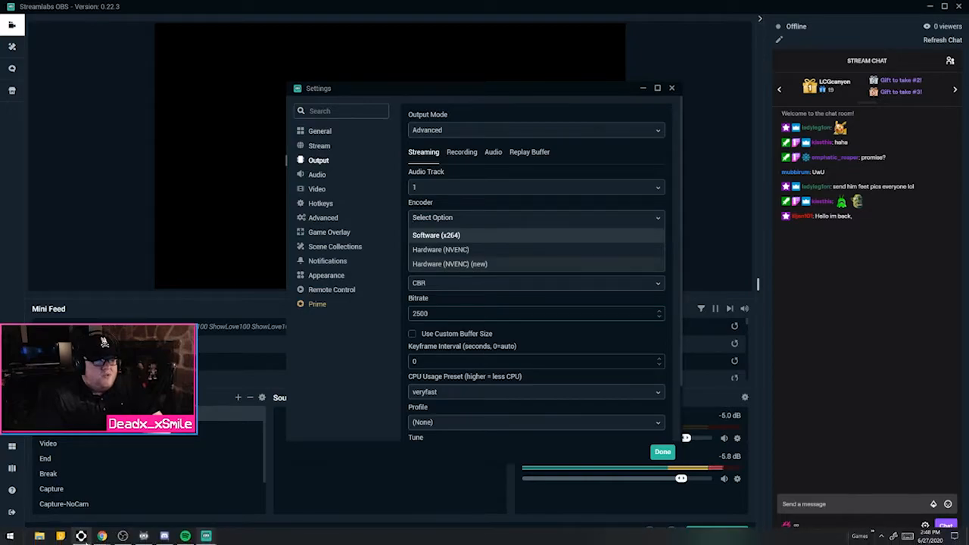
{"action": "left_click", "coordinate": [82, 537]}
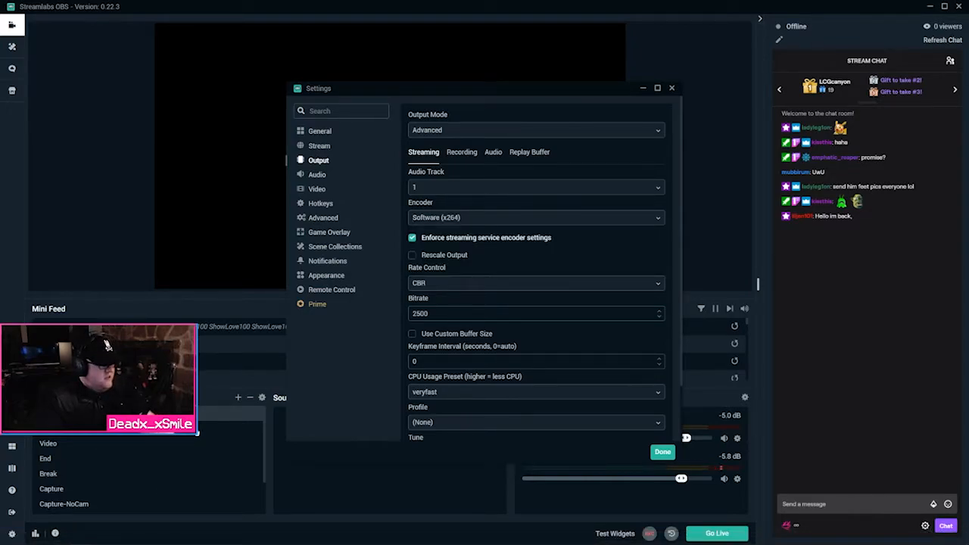
Open Task Manager's Performance tab to check the i5-8600K CPU load
{"action": "key", "text": "ctrl+shift+Escape"}
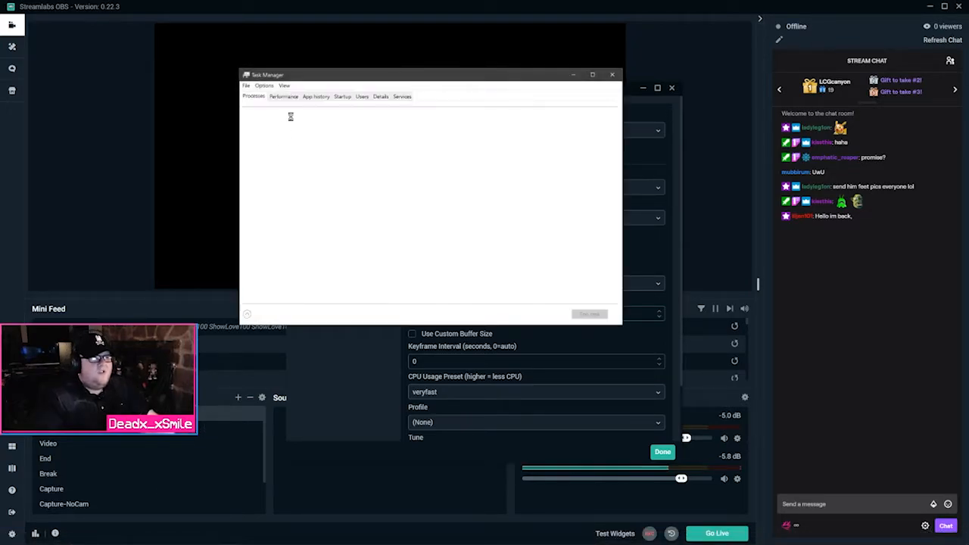
{"action": "left_click", "coordinate": [284, 96]}
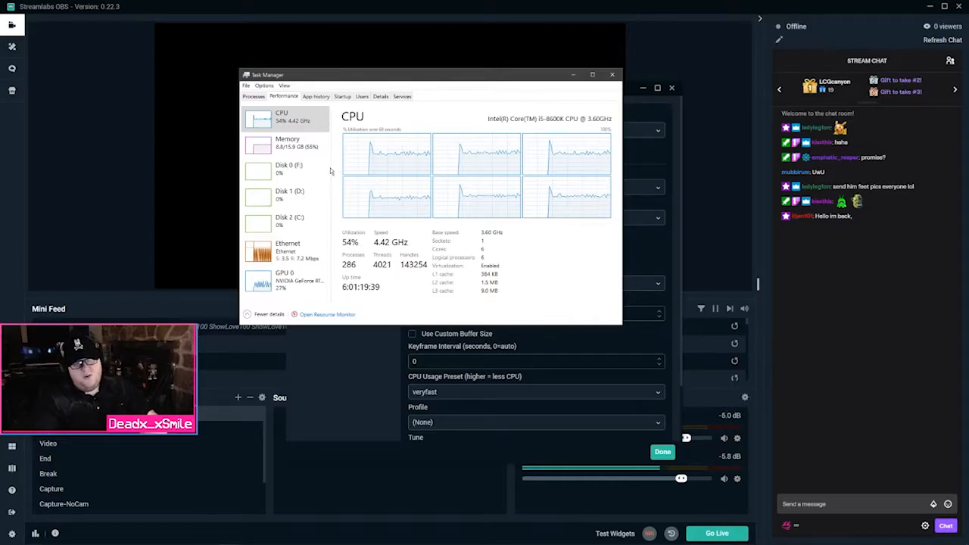
Close Task Manager and set the streaming encoder to Hardware (NVENC) (new)
{"action": "left_click", "coordinate": [611, 76]}
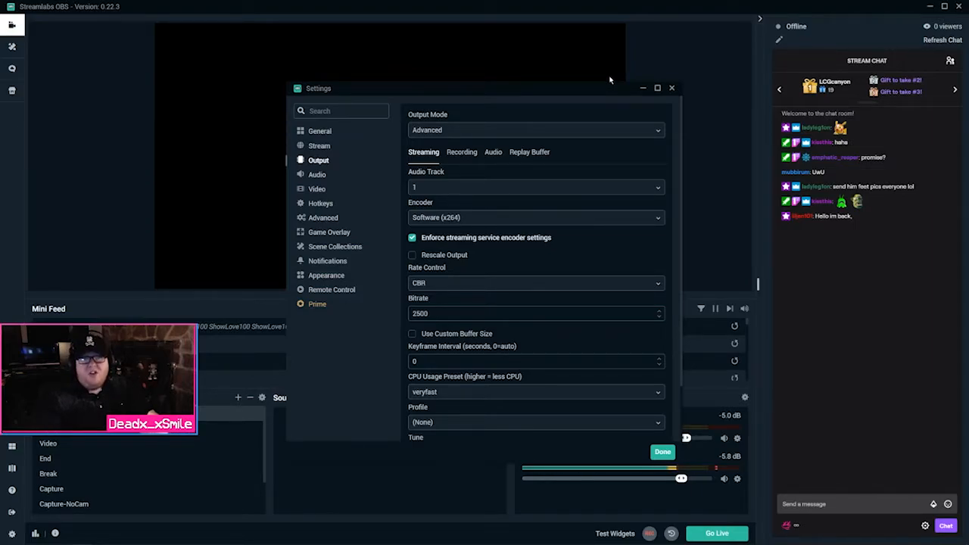
{"action": "left_click", "coordinate": [485, 219]}
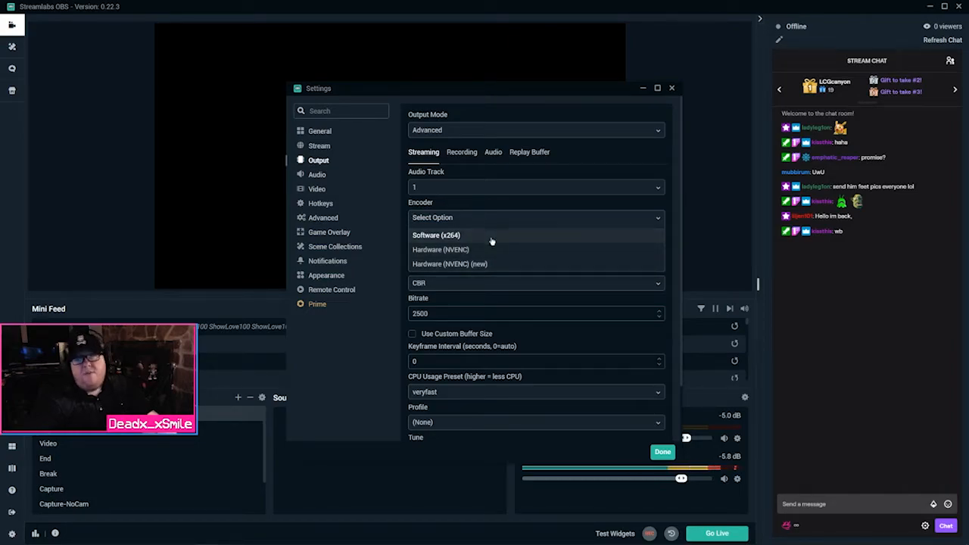
{"action": "left_click", "coordinate": [486, 248]}
{"action": "left_click", "coordinate": [483, 221]}
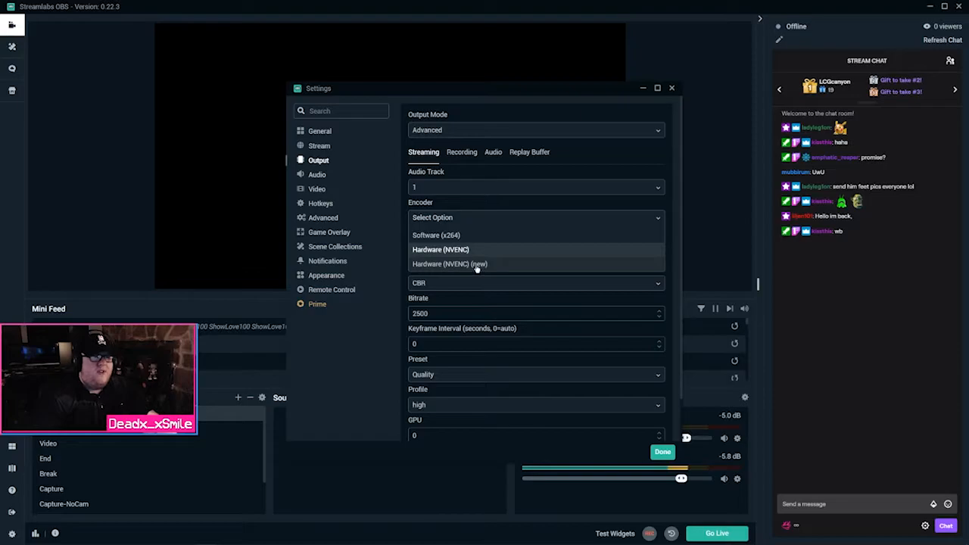
{"action": "left_click", "coordinate": [479, 265]}
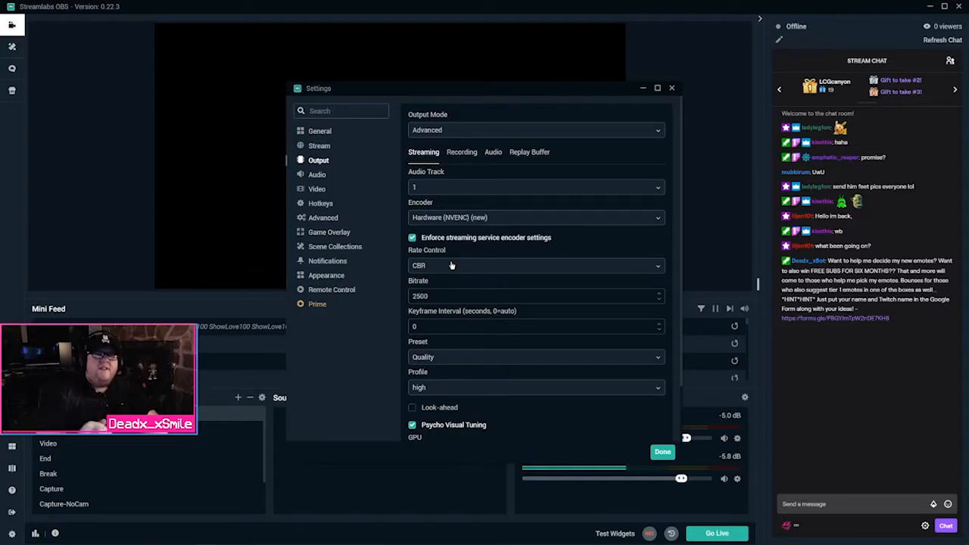
Set rate control to VBR with bitrate 3000 and max bitrate 5500
{"action": "left_click", "coordinate": [452, 265]}
{"action": "left_click", "coordinate": [449, 313]}
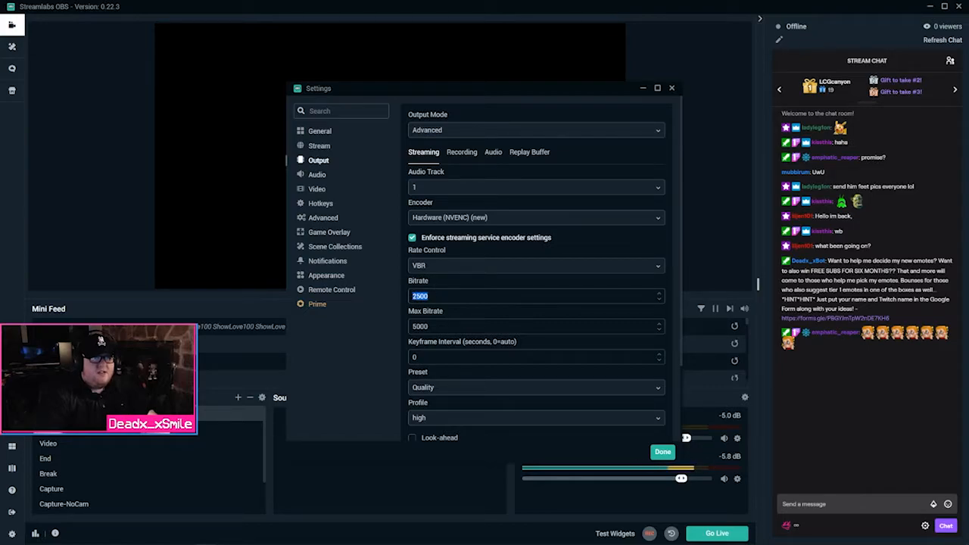
{"action": "type", "text": "20"}
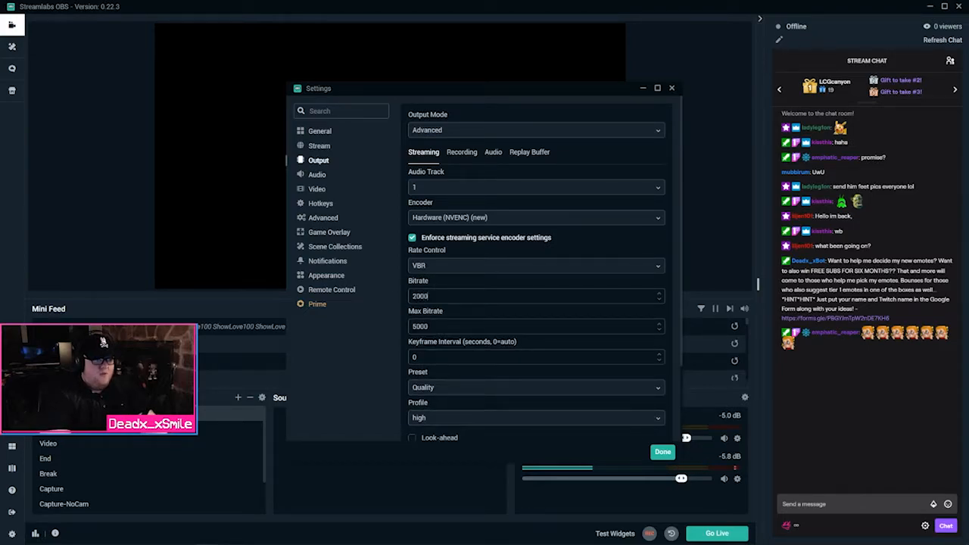
{"action": "key", "text": "BackSpace"}
{"action": "key", "text": "BackSpace"}
{"action": "type", "text": "3000"}
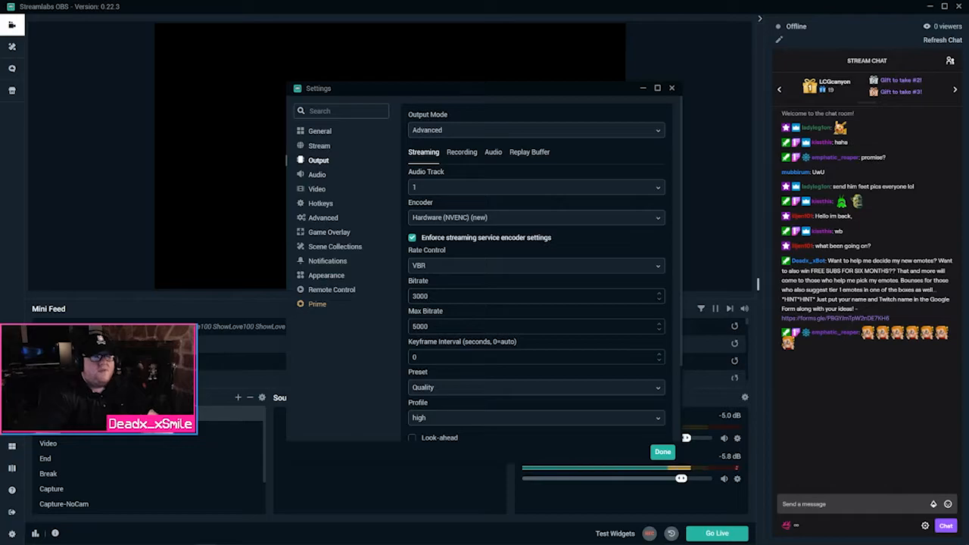
{"action": "key", "text": "Tab"}
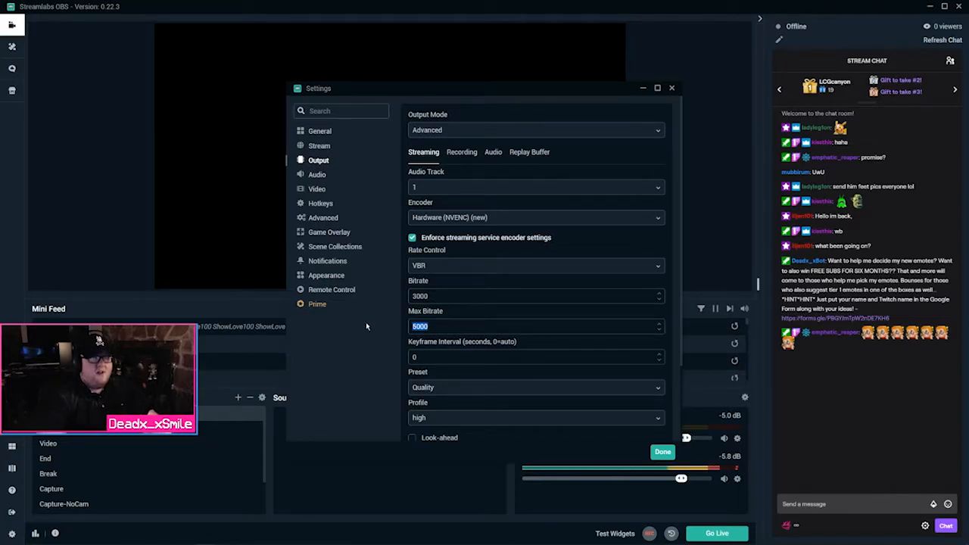
{"action": "type", "text": "55000"}
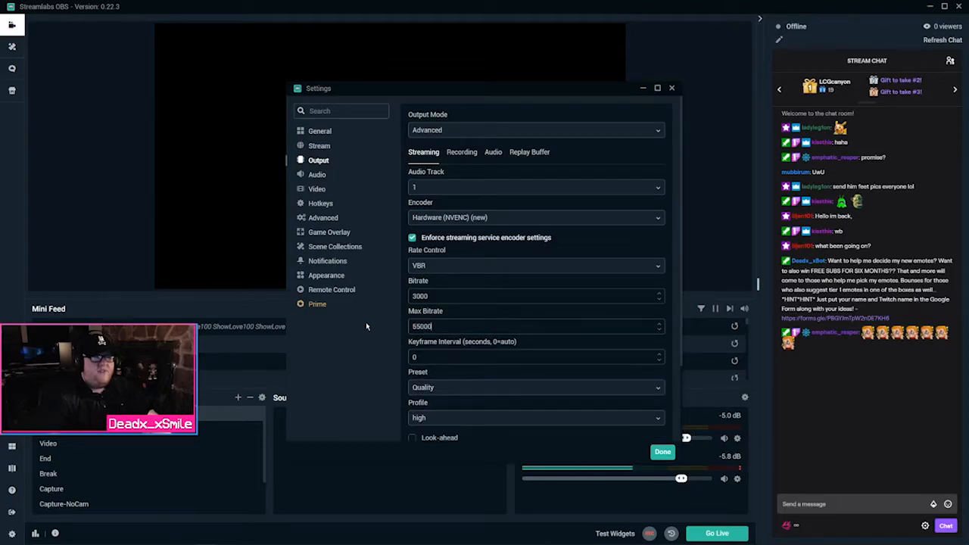
{"action": "key", "text": "BackSpace"}
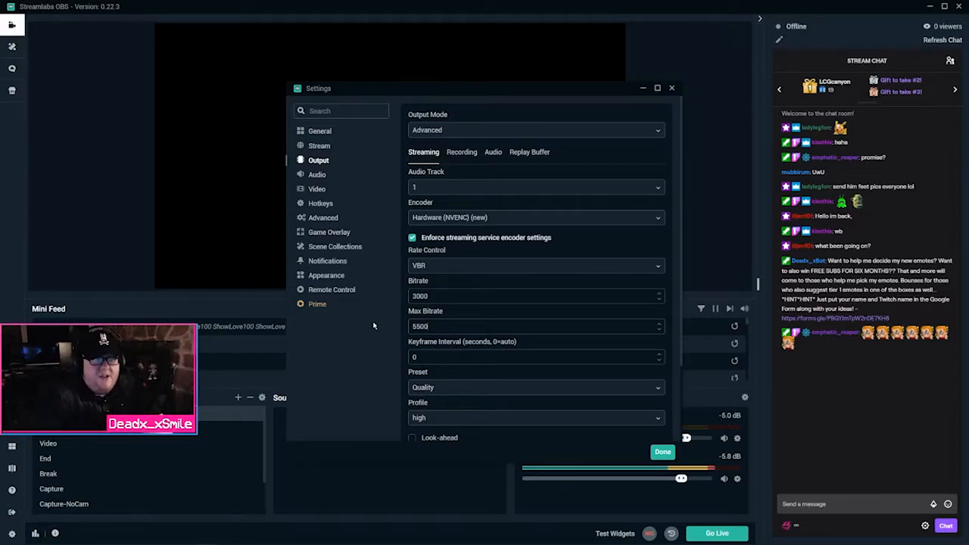
Keep the encoder preset at Quality and profile at high, then open Audio settings
{"action": "scroll", "coordinate": [441, 314], "scroll_direction": "down", "scroll_amount": 3}
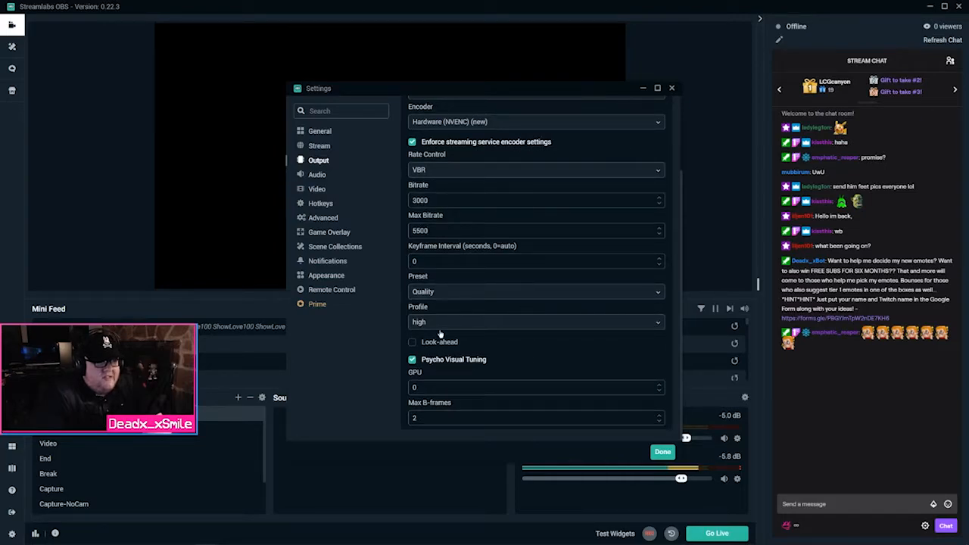
{"action": "left_click", "coordinate": [434, 293]}
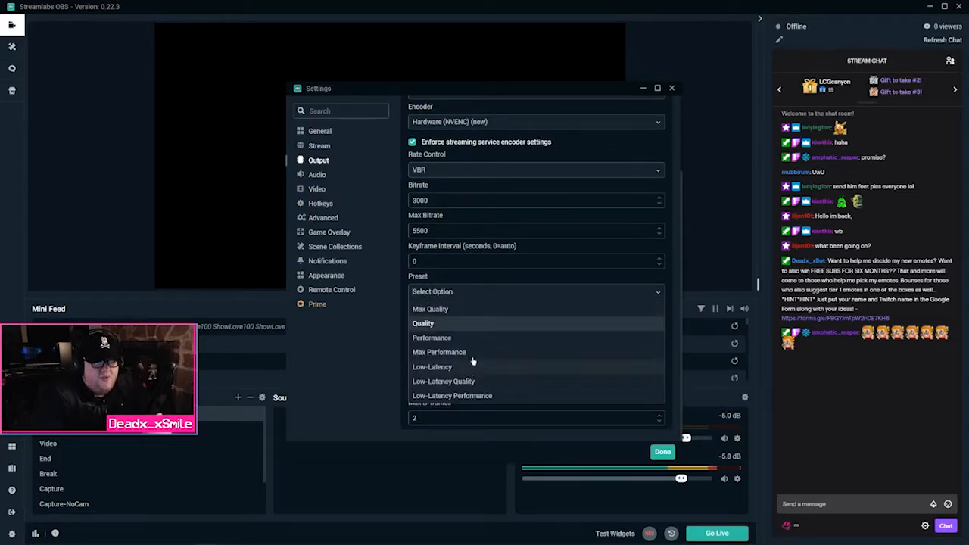
{"action": "left_click", "coordinate": [469, 323]}
{"action": "left_click", "coordinate": [467, 323]}
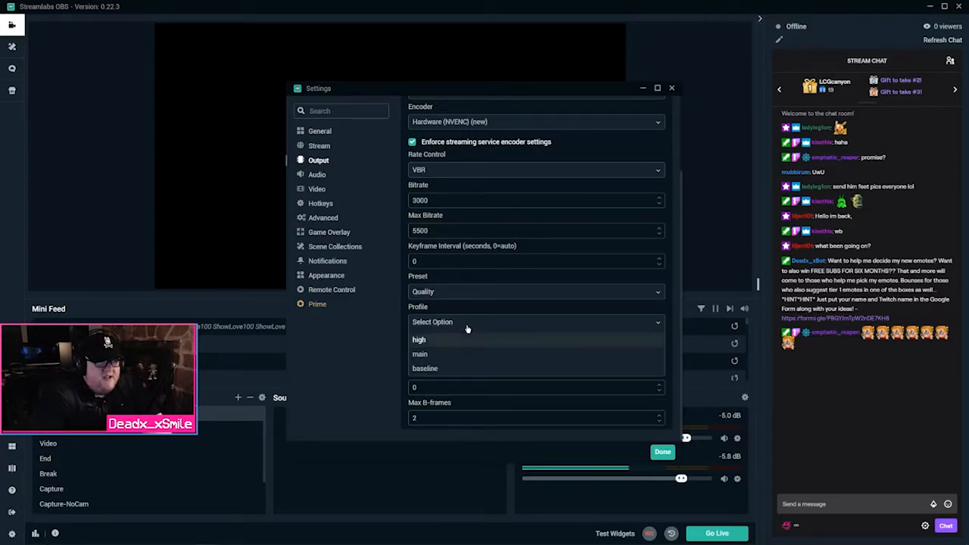
{"action": "left_click", "coordinate": [467, 293]}
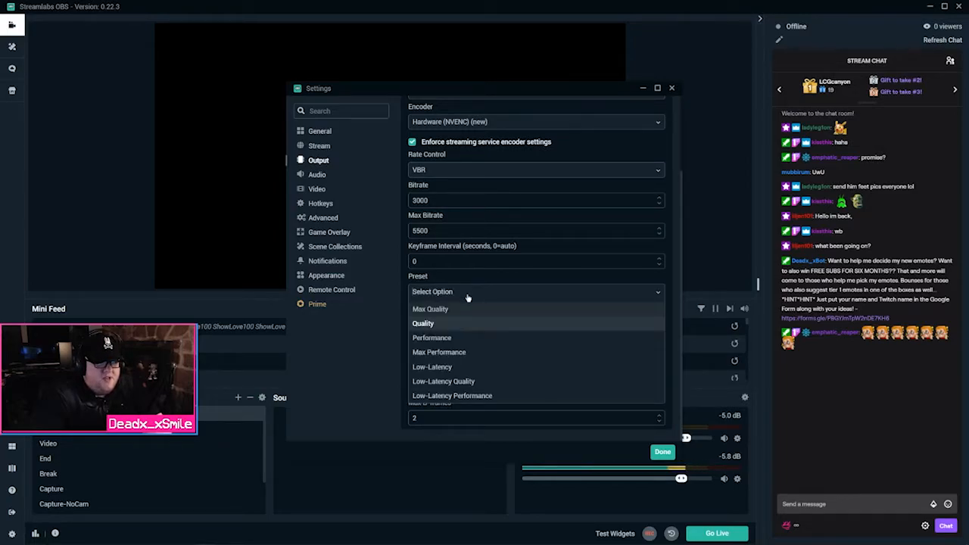
{"action": "left_click", "coordinate": [314, 177]}
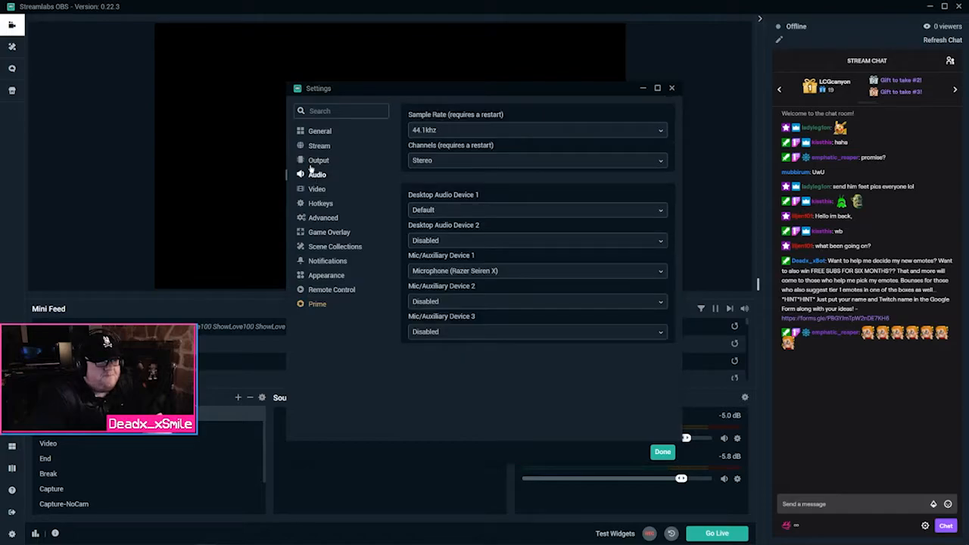
Review the Output Recording and Audio tabs, confirming each audio track at 160 bitrate
{"action": "left_click", "coordinate": [312, 163]}
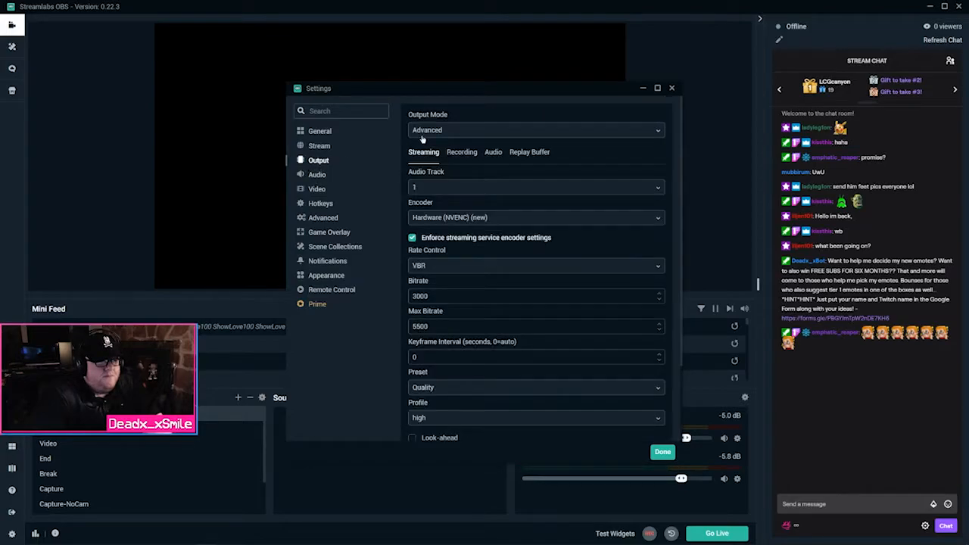
{"action": "left_click", "coordinate": [463, 154]}
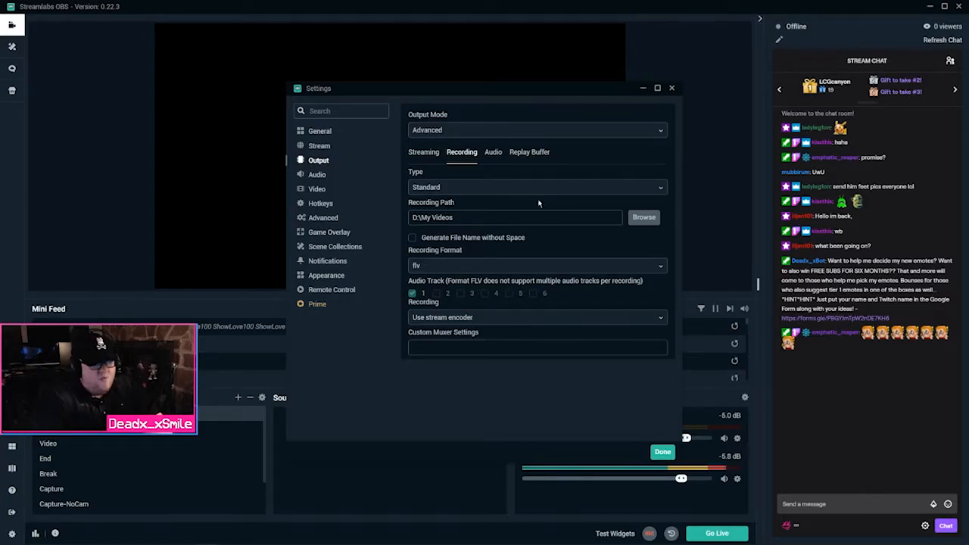
{"action": "left_click", "coordinate": [493, 152]}
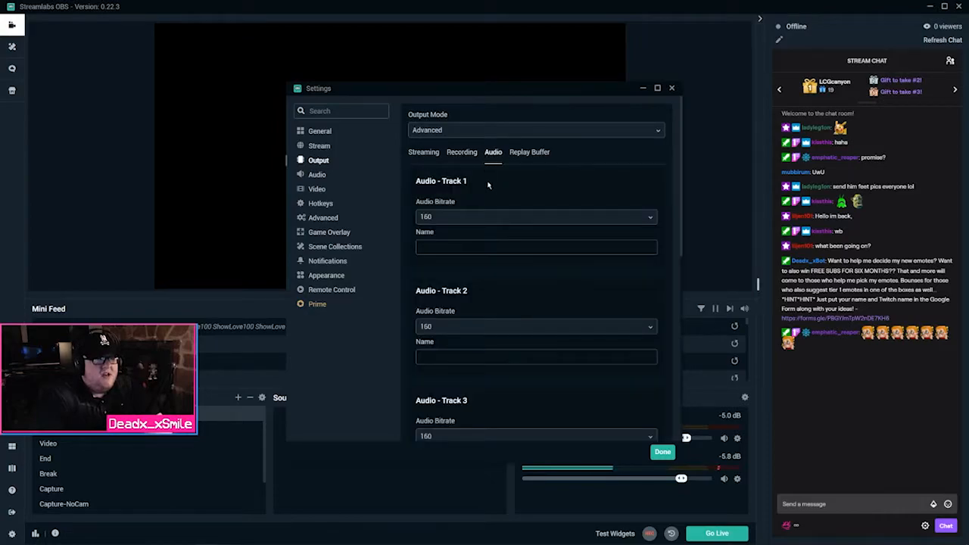
{"action": "scroll", "coordinate": [514, 247], "scroll_direction": "down", "scroll_amount": 2}
{"action": "scroll", "coordinate": [513, 247], "scroll_direction": "up", "scroll_amount": 2}
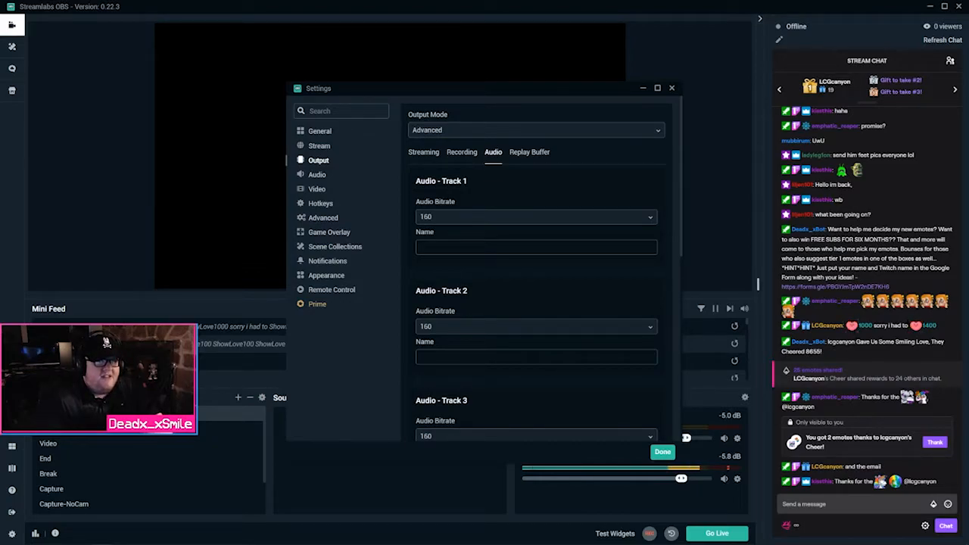
{"action": "mouse_move", "coordinate": [195, 541]}
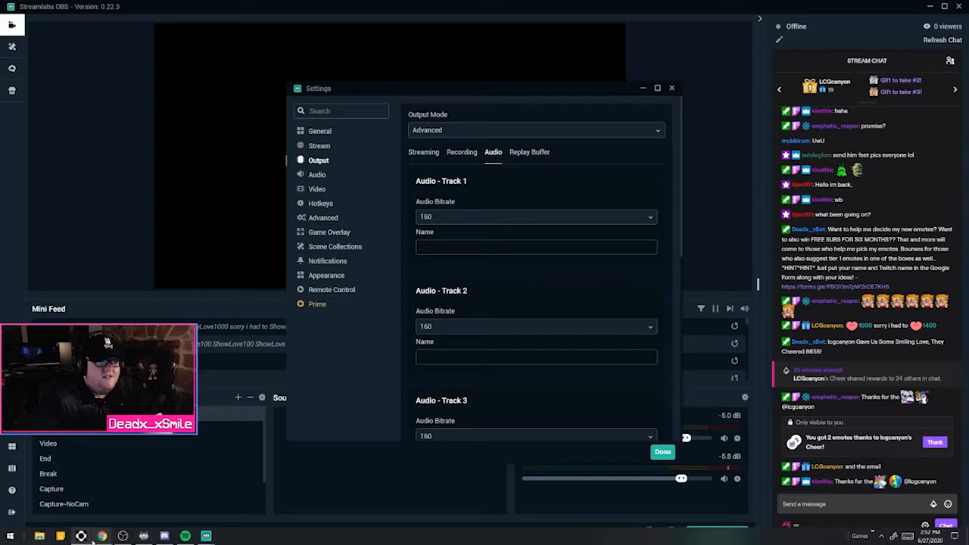
{"action": "mouse_move", "coordinate": [99, 539]}
{"action": "left_click", "coordinate": [149, 492]}
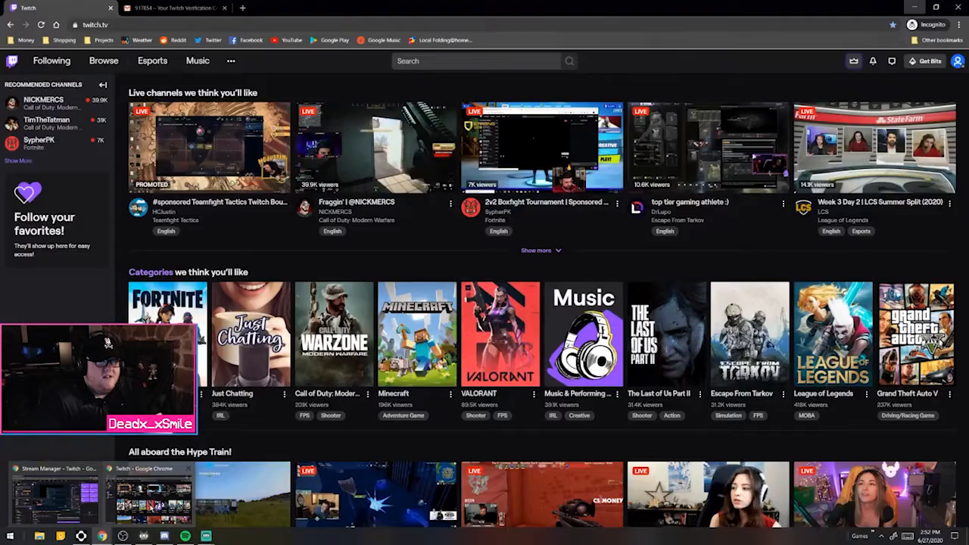
{"action": "left_click_drag", "start_coordinate": [803, 8], "coordinate": [817, 51]}
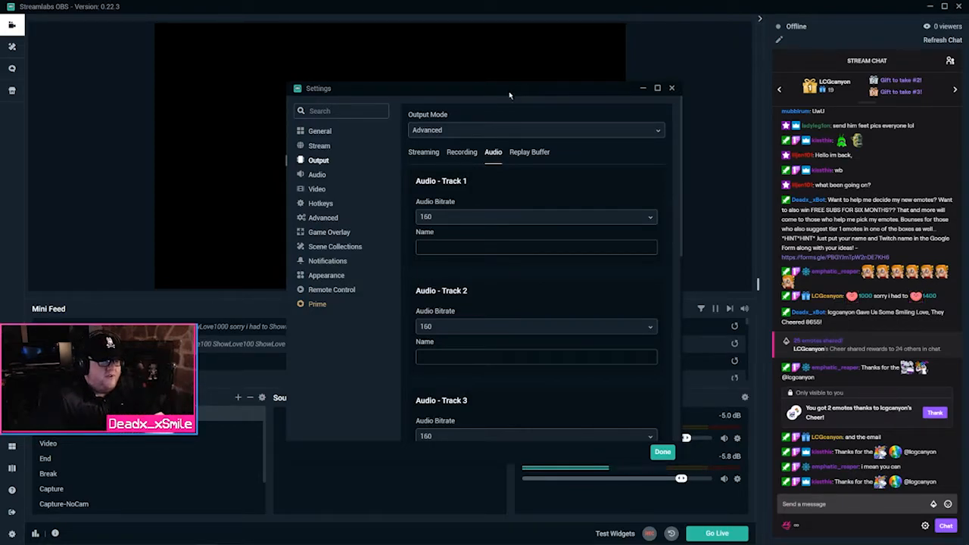
Uncheck Enable Replay Buffer on the Replay Buffer tab, then go to Audio settings
{"action": "left_click", "coordinate": [536, 151]}
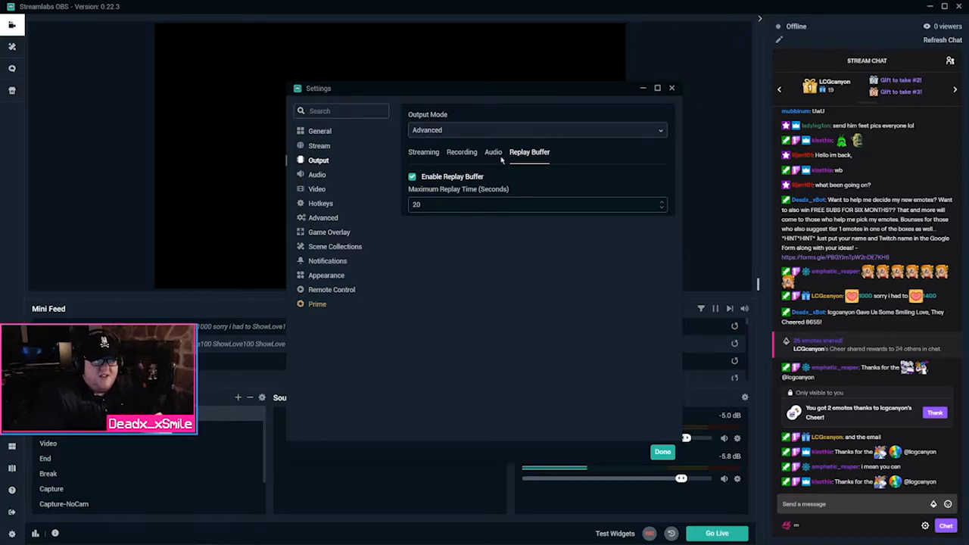
{"action": "left_click", "coordinate": [458, 178]}
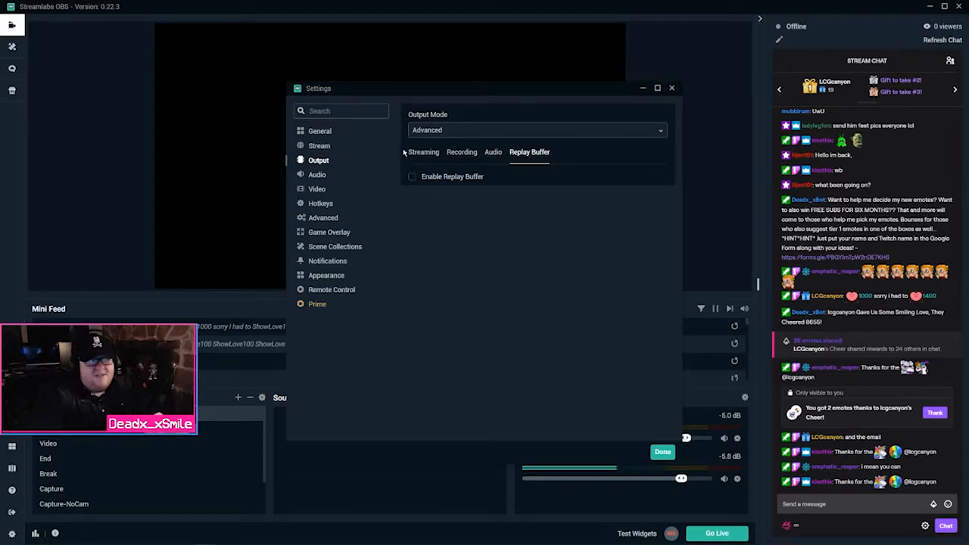
{"action": "left_click", "coordinate": [316, 175]}
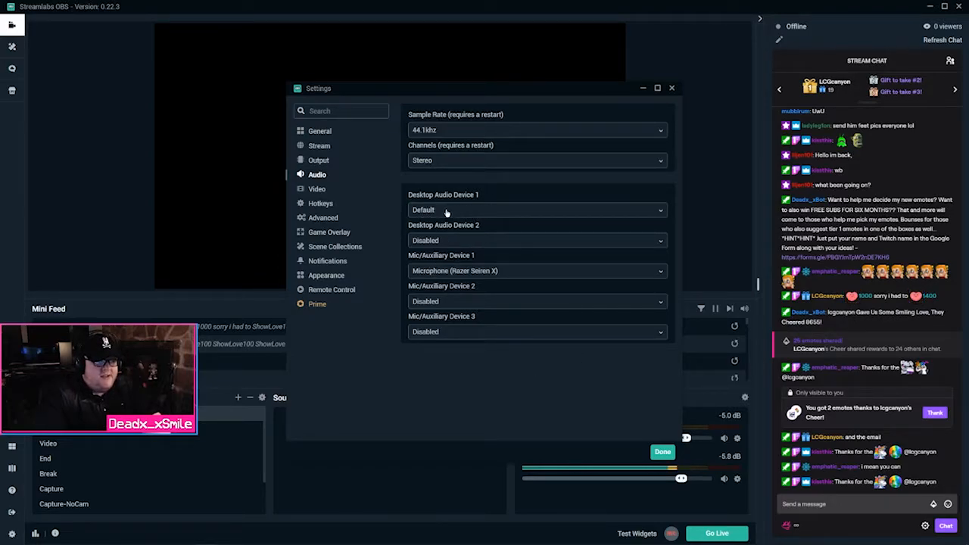
In Video settings, keep the 1920x1080 canvas and 1280x720 output resolution
{"action": "left_click", "coordinate": [317, 191]}
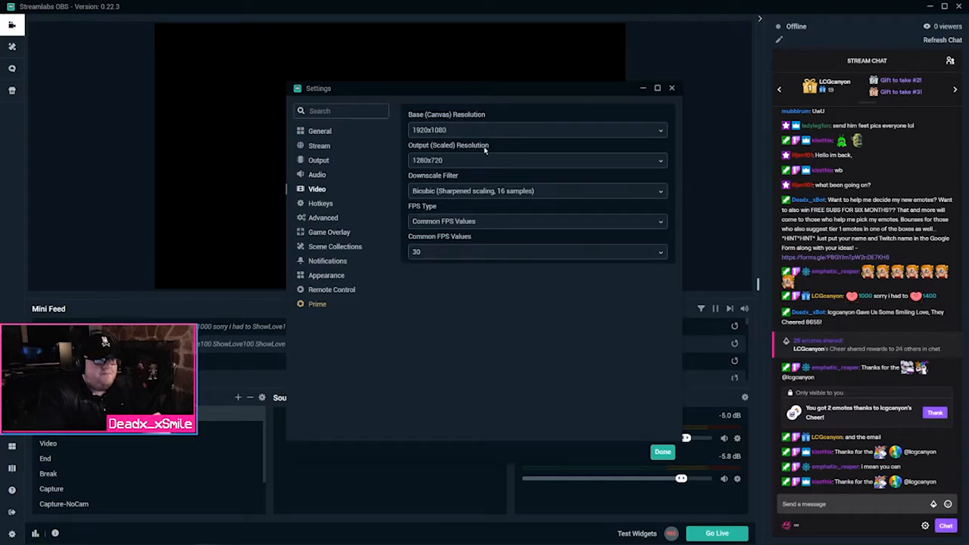
{"action": "left_click", "coordinate": [441, 130]}
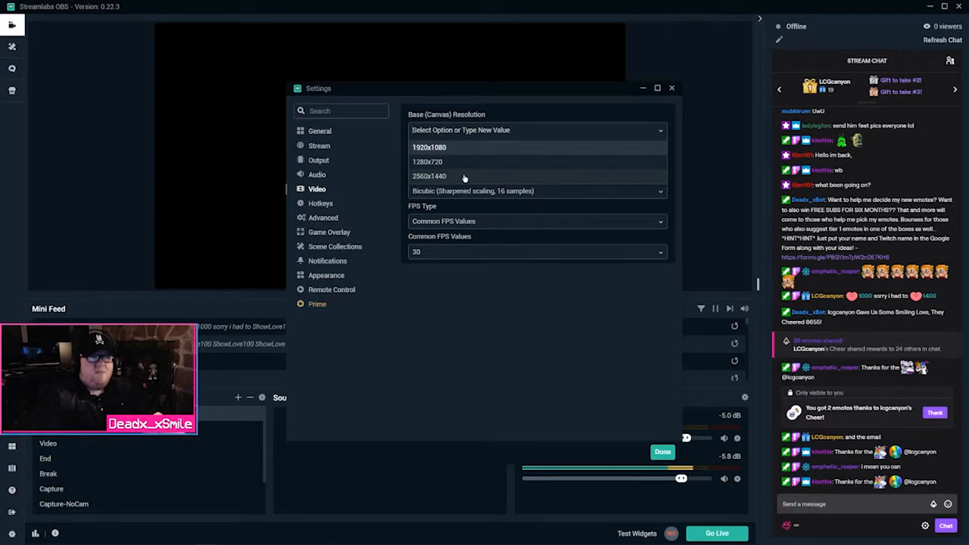
{"action": "left_click", "coordinate": [475, 114]}
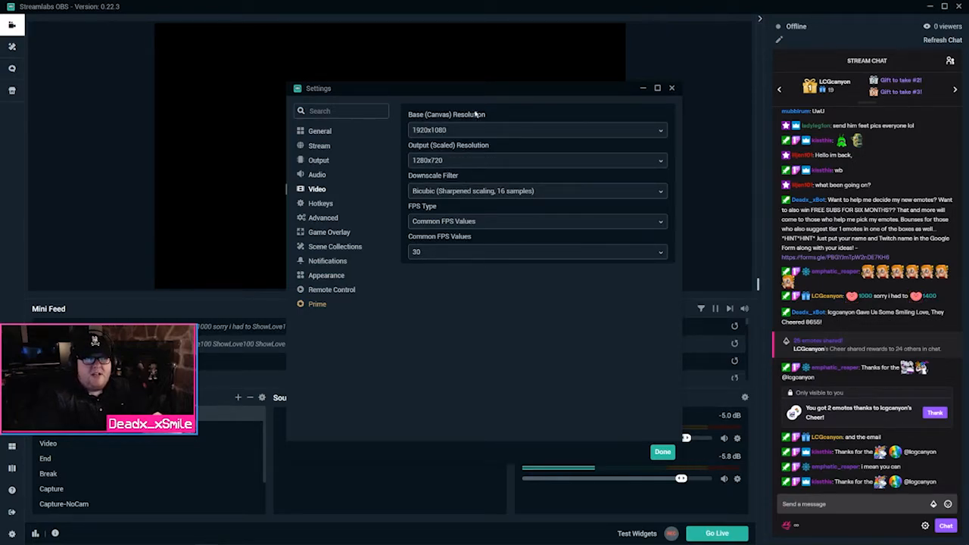
{"action": "left_click", "coordinate": [459, 162]}
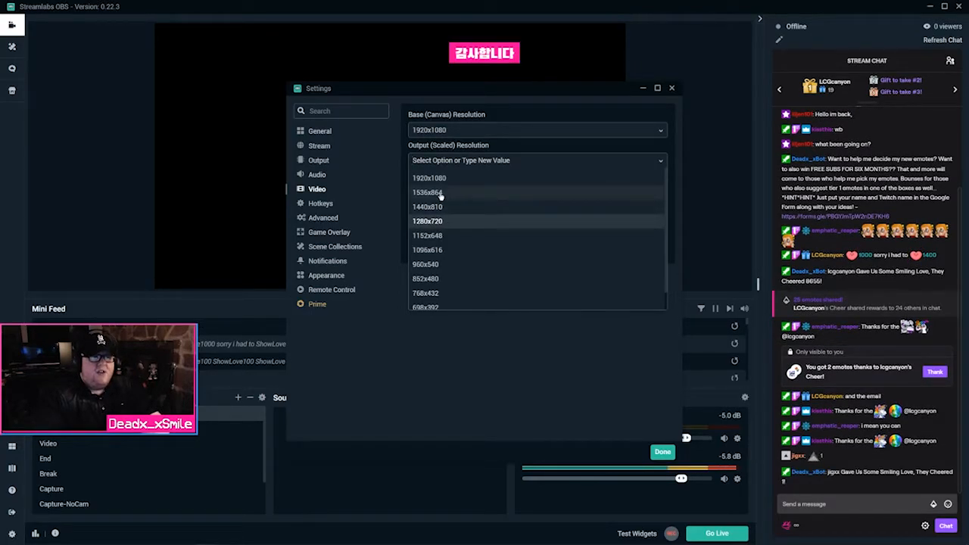
{"action": "left_click", "coordinate": [560, 112]}
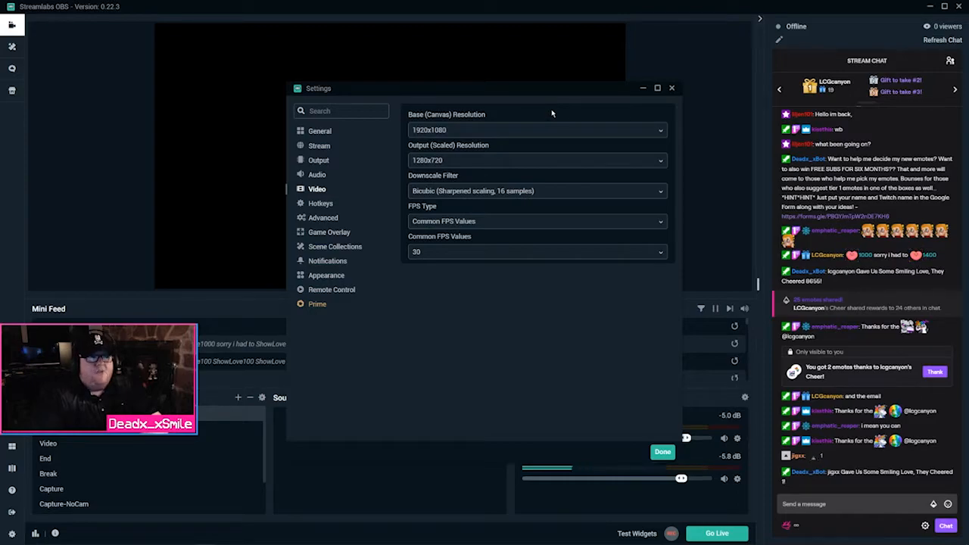
Review the Advanced settings (Normal priority, NV12, 601, Partial range), then close Settings with Done
{"action": "left_click", "coordinate": [323, 218]}
{"action": "scroll", "coordinate": [507, 238], "scroll_direction": "down", "scroll_amount": 5}
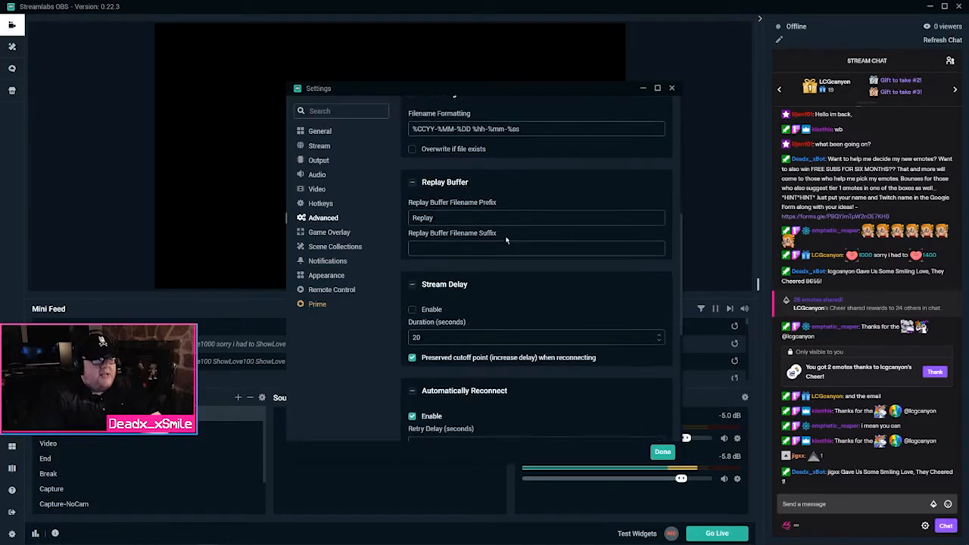
{"action": "scroll", "coordinate": [507, 238], "scroll_direction": "up", "scroll_amount": 6}
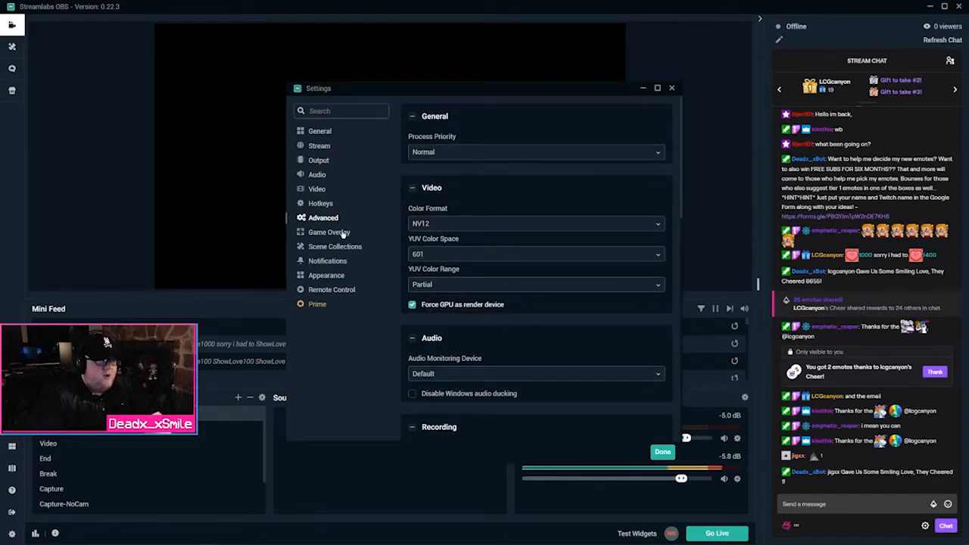
{"action": "scroll", "coordinate": [472, 251], "scroll_direction": "down", "scroll_amount": 7}
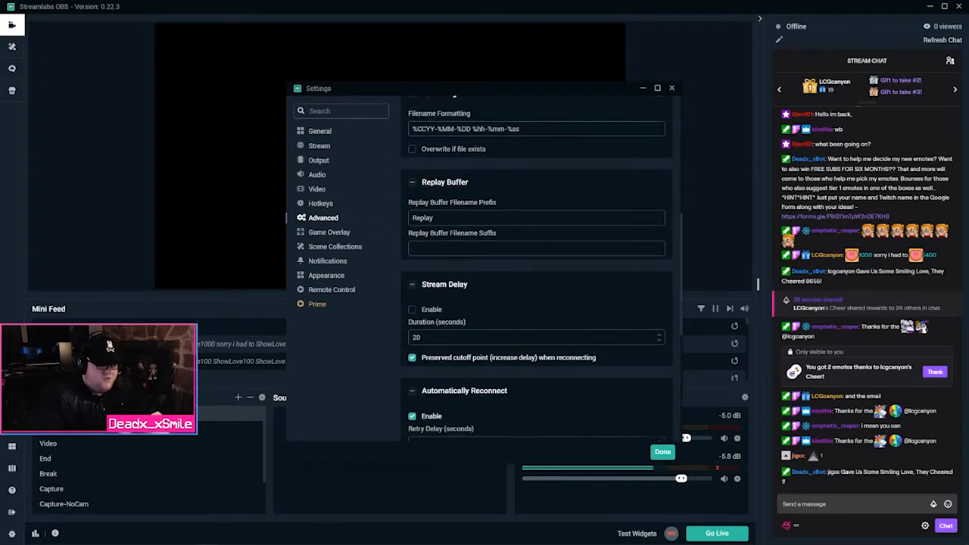
{"action": "scroll", "coordinate": [472, 243], "scroll_direction": "up", "scroll_amount": 4}
{"action": "scroll", "coordinate": [472, 244], "scroll_direction": "up", "scroll_amount": 3}
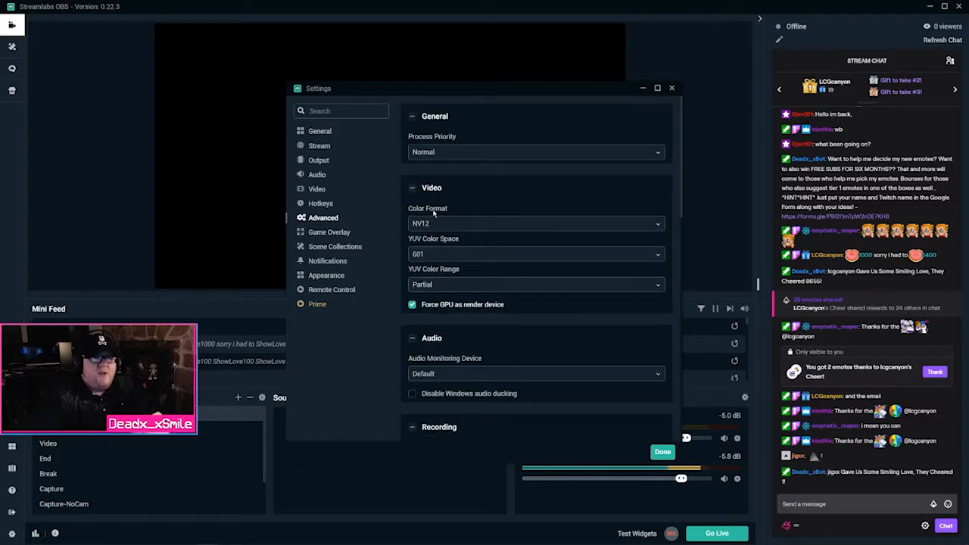
{"action": "left_click", "coordinate": [664, 451]}
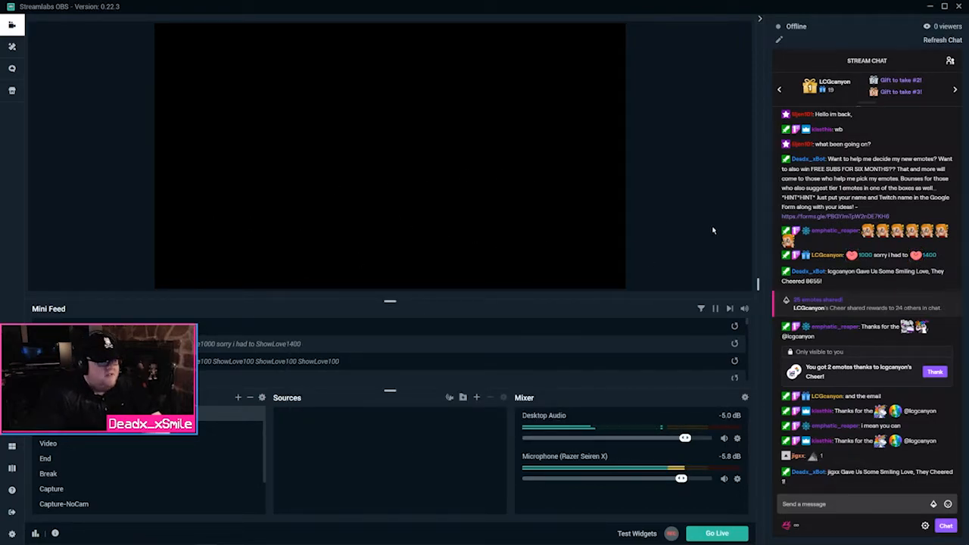
Switch to the Video scene and bring the Twitch browser window to full screen
{"action": "left_click", "coordinate": [176, 443]}
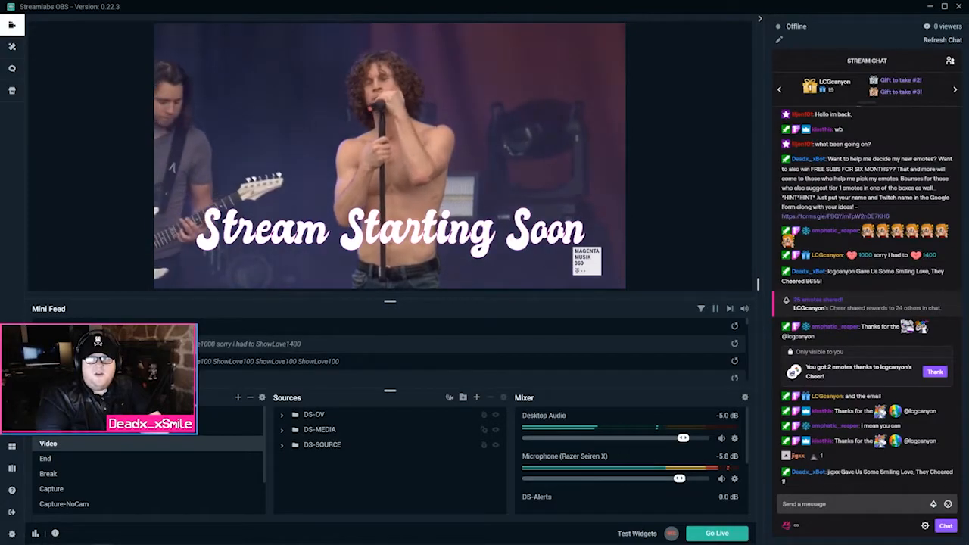
{"action": "left_click_drag", "start_coordinate": [968, 98], "coordinate": [471, 3]}
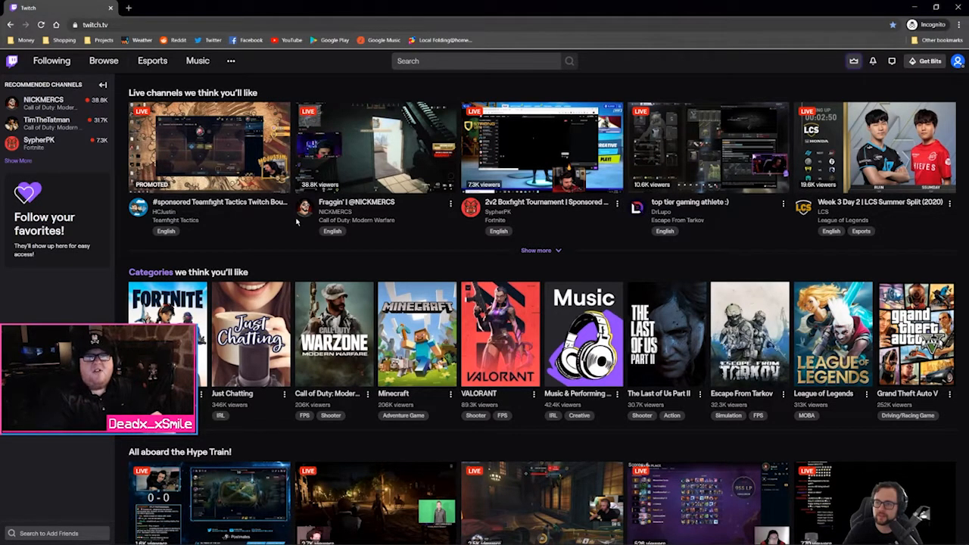
Open the live Escape From Tarkov stream, unmute the Twitch site, and dismiss the Stream With Pride card
{"action": "left_click", "coordinate": [715, 146]}
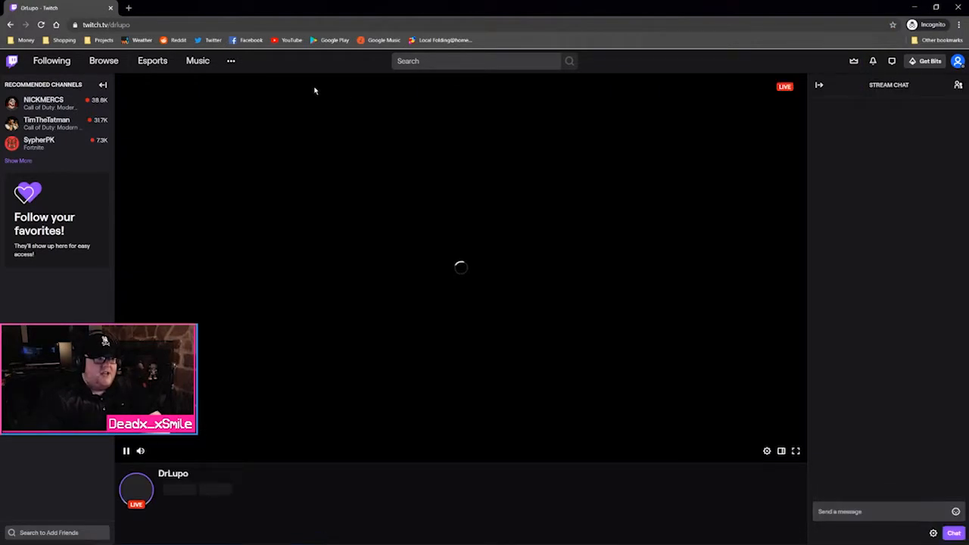
{"action": "right_click", "coordinate": [83, 6]}
{"action": "left_click", "coordinate": [106, 67]}
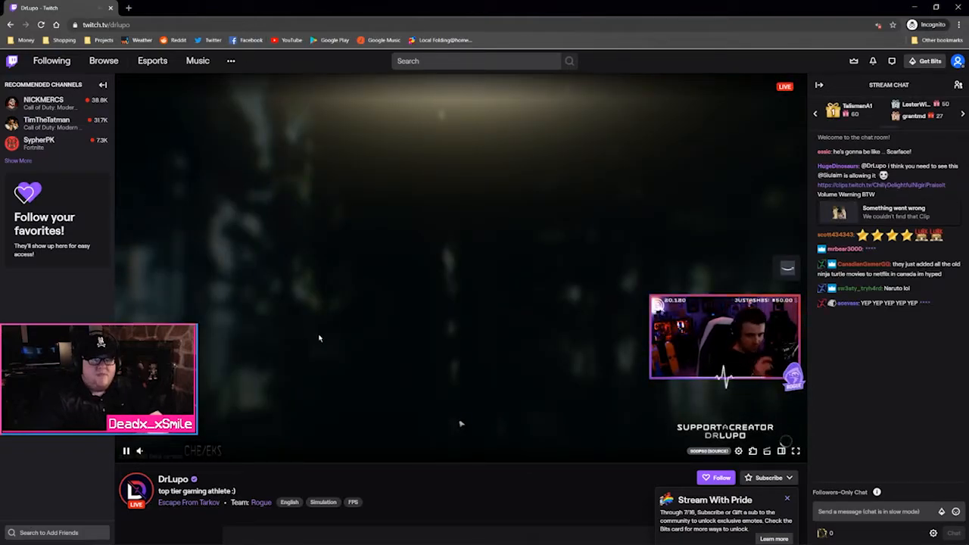
{"action": "left_click", "coordinate": [788, 498]}
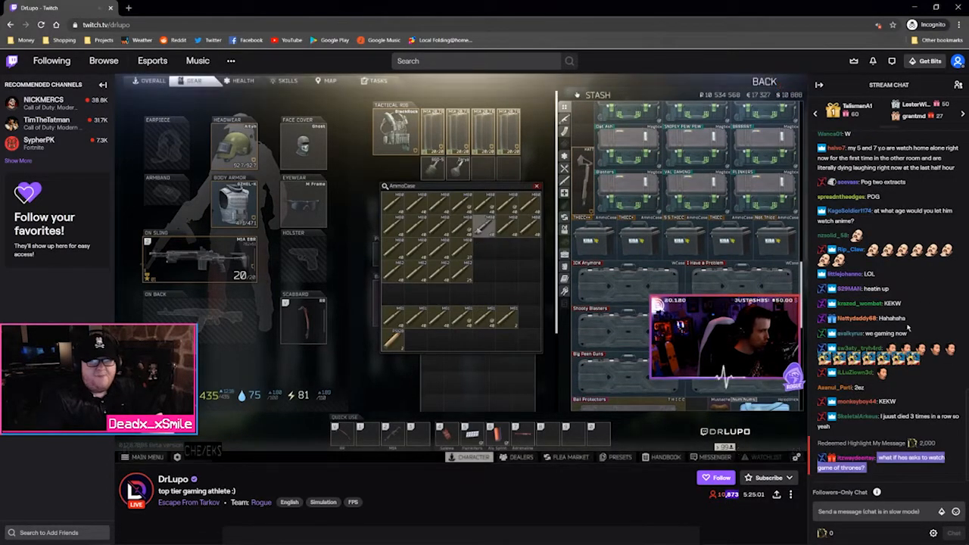
Accept the channel's chat rules with Okay, Got It! and focus the chat message box
{"action": "left_click", "coordinate": [867, 512]}
{"action": "left_click", "coordinate": [892, 512]}
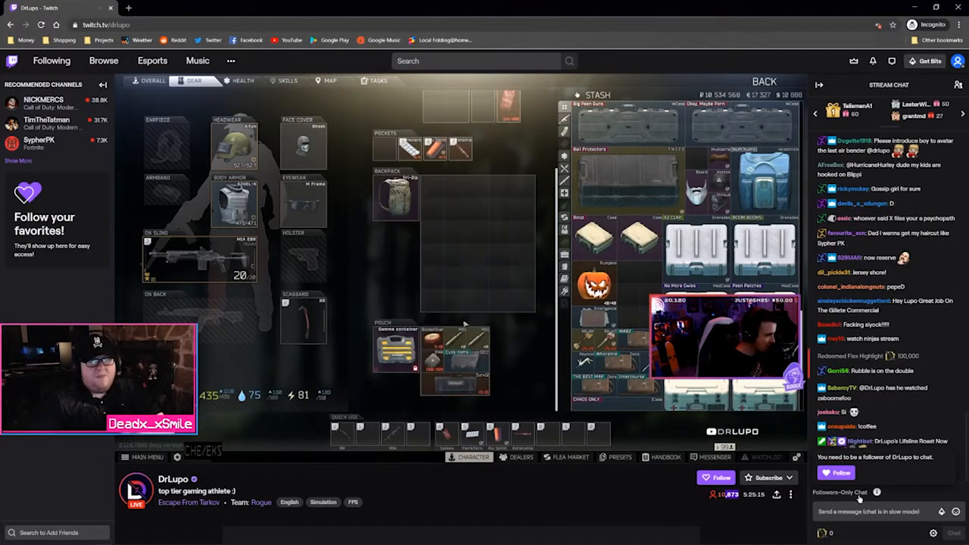
{"action": "left_click", "coordinate": [863, 511]}
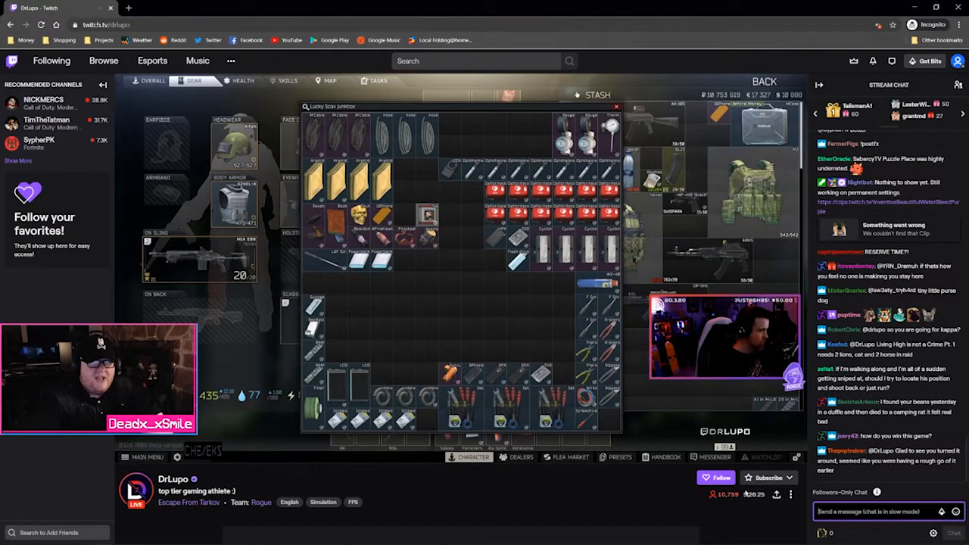
Open the channel points panel, pass the Get Started intro, and scroll through the Golden Ds rewards
{"action": "left_click", "coordinate": [831, 534]}
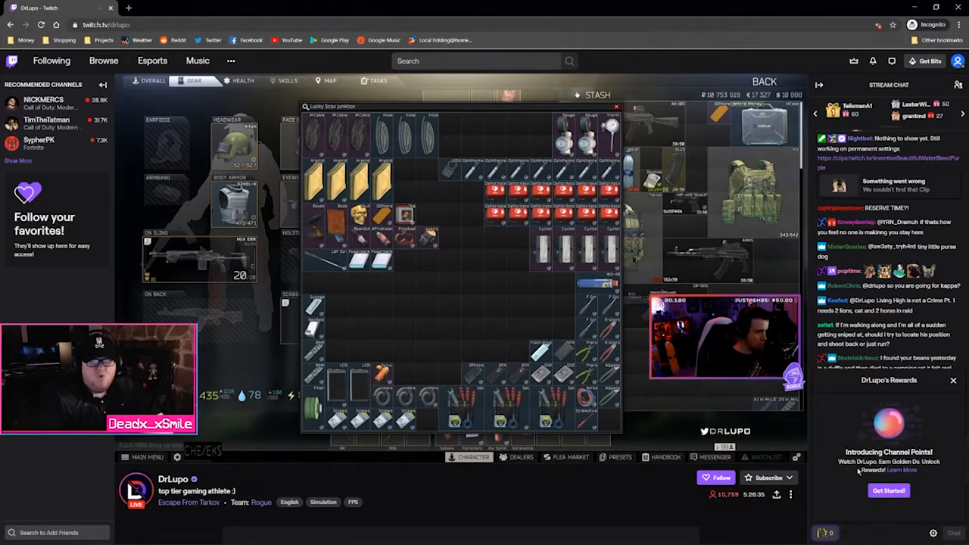
{"action": "left_click", "coordinate": [872, 491]}
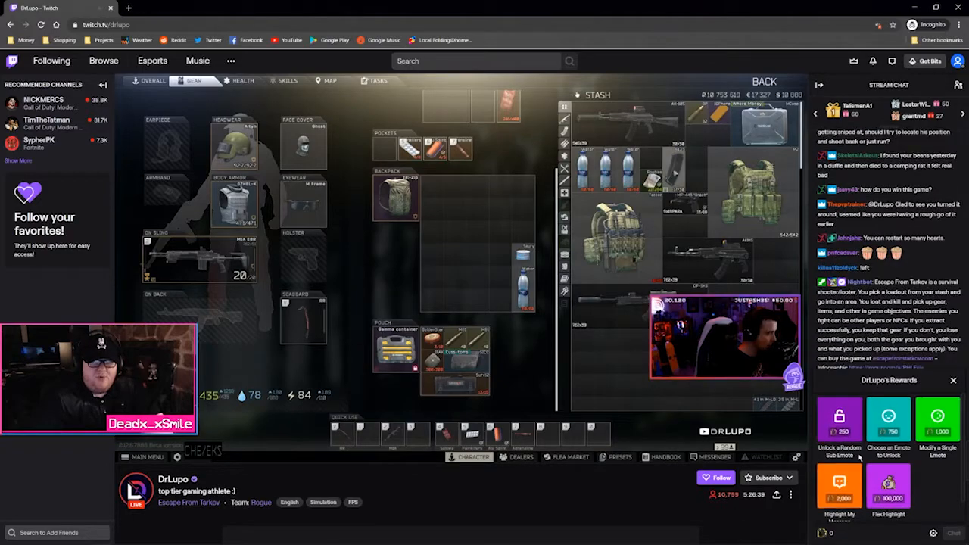
{"action": "scroll", "coordinate": [858, 456], "scroll_direction": "down", "scroll_amount": 1}
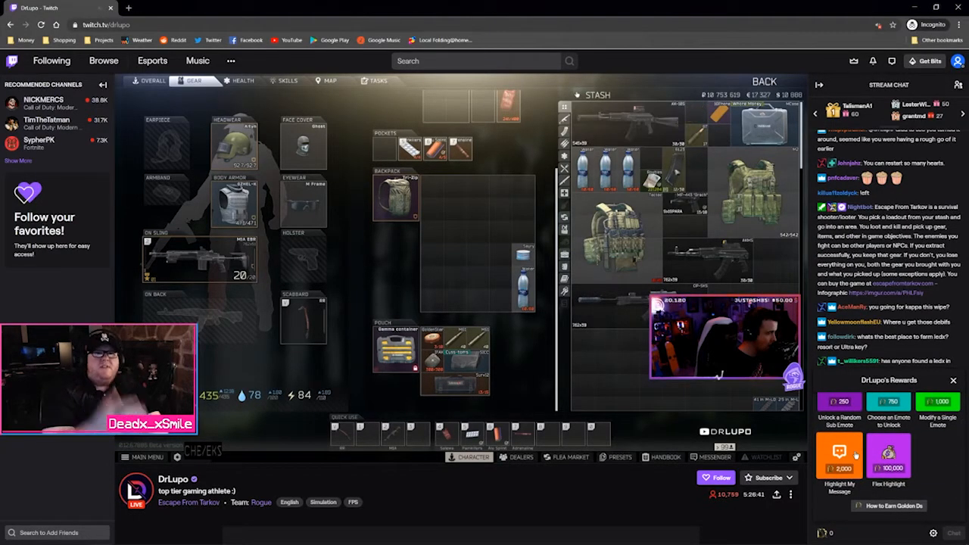
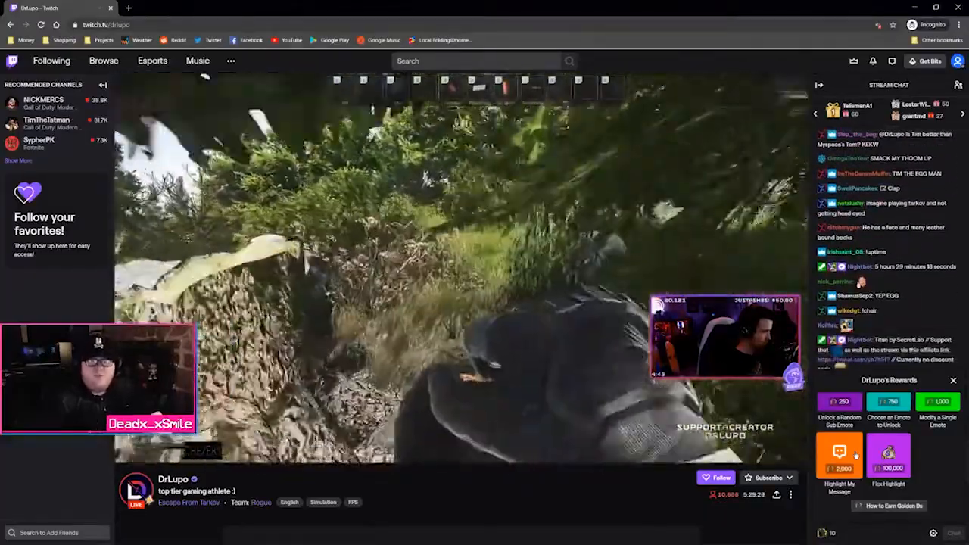
Close the channel rewards panel to return to chat, and open the account menu
{"action": "left_click", "coordinate": [954, 381]}
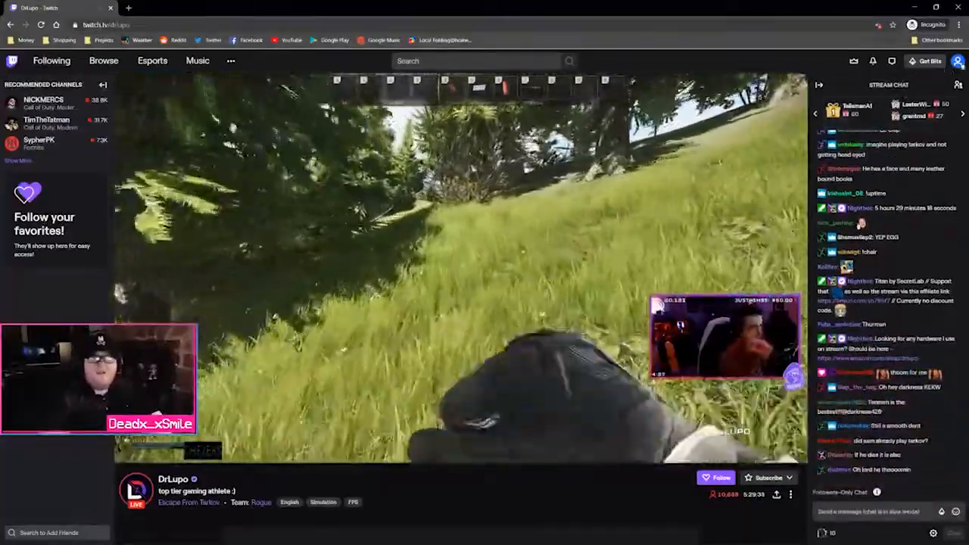
{"action": "left_click", "coordinate": [958, 61]}
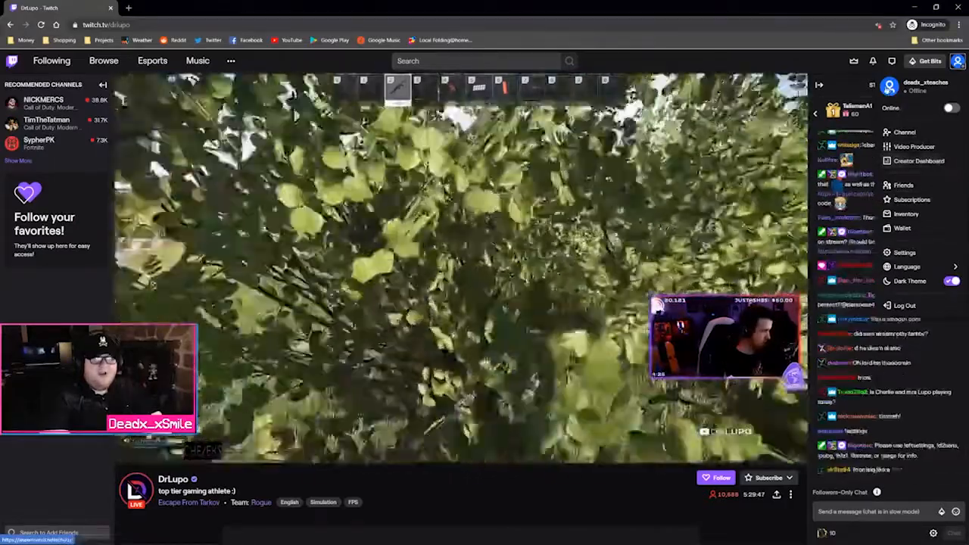
Open the account Settings page from the avatar menu
{"action": "left_click", "coordinate": [904, 253]}
{"action": "right_click", "coordinate": [426, 275]}
{"action": "left_click", "coordinate": [576, 208]}
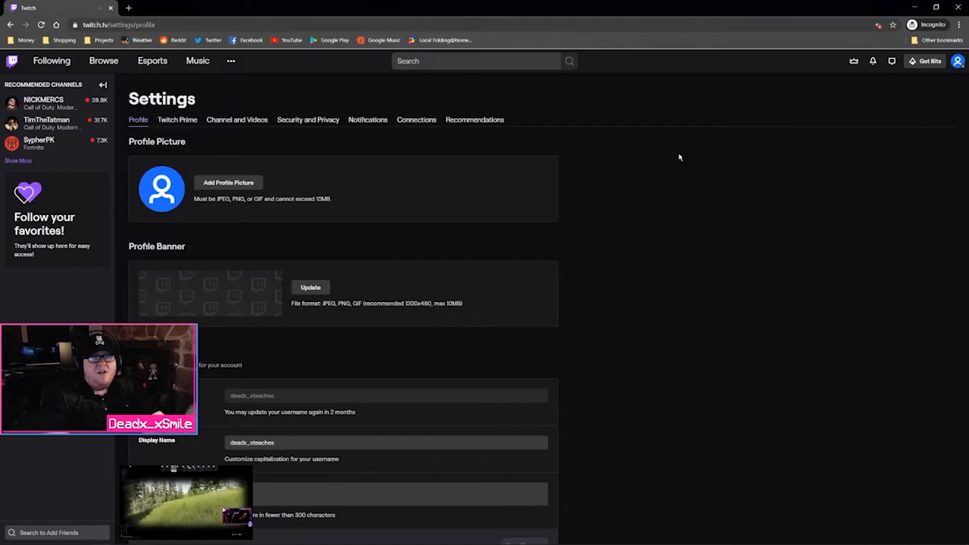
Visit your own channel page, then go to the Creator Dashboard
{"action": "left_click", "coordinate": [958, 61]}
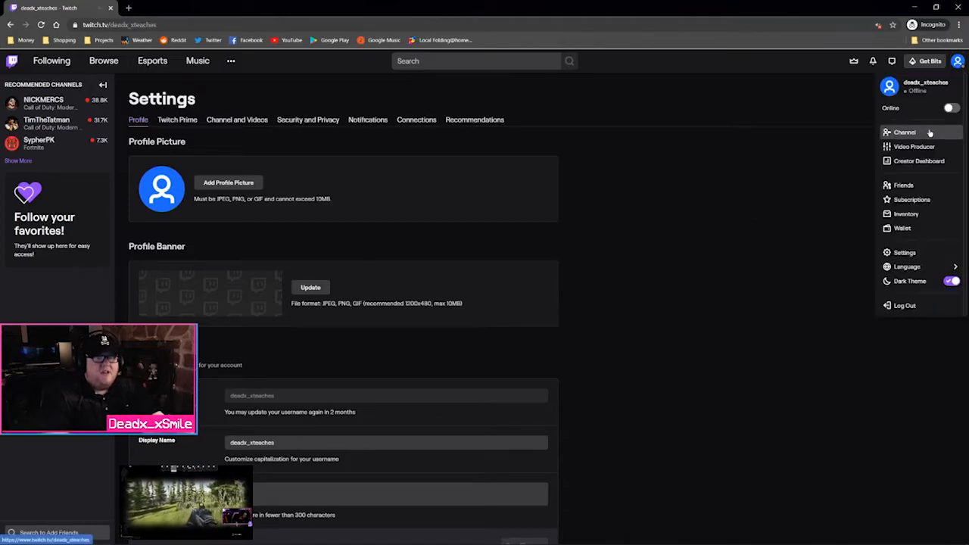
{"action": "left_click", "coordinate": [901, 131]}
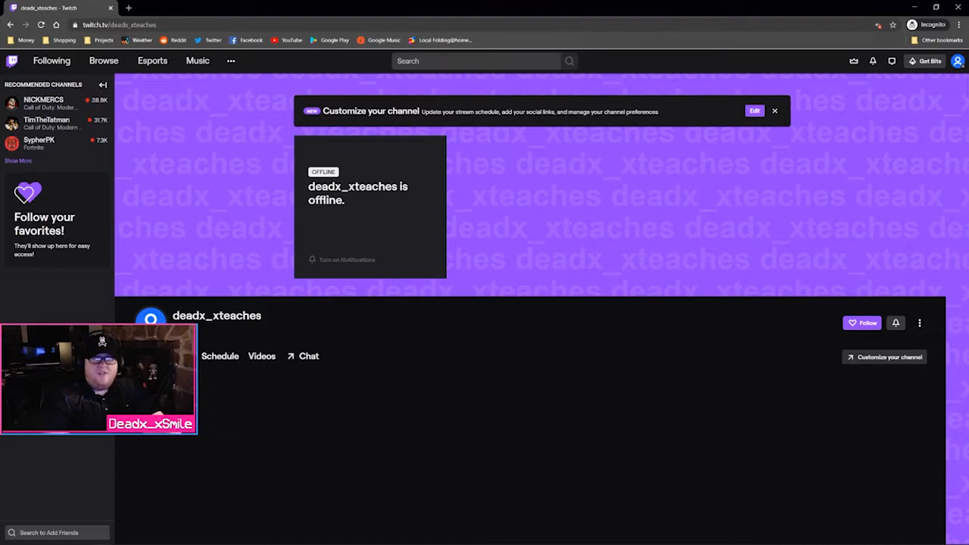
{"action": "left_click", "coordinate": [958, 62]}
{"action": "left_click", "coordinate": [926, 160]}
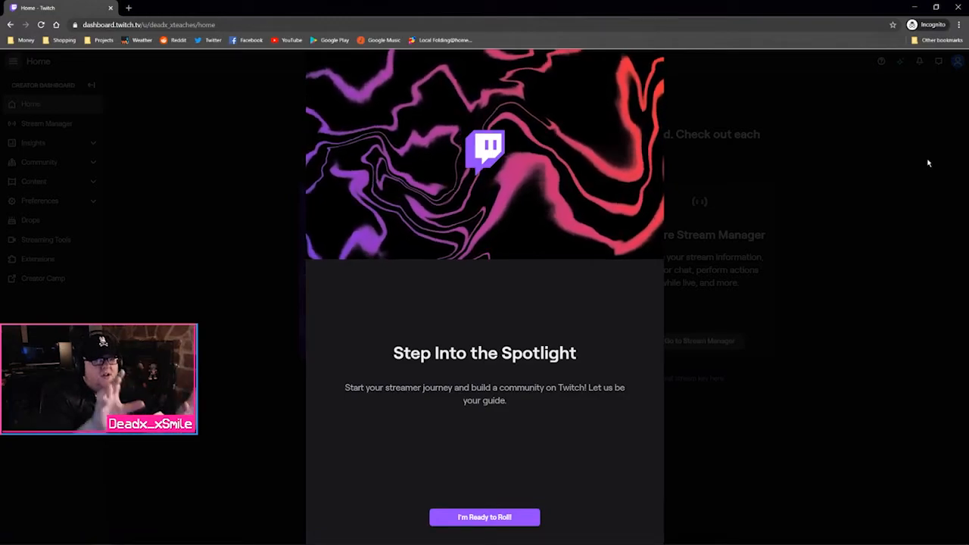
Dismiss the 'Step Into the Spotlight' welcome with I'm Ready to Roll! and open Stream Manager
{"action": "left_click", "coordinate": [506, 519]}
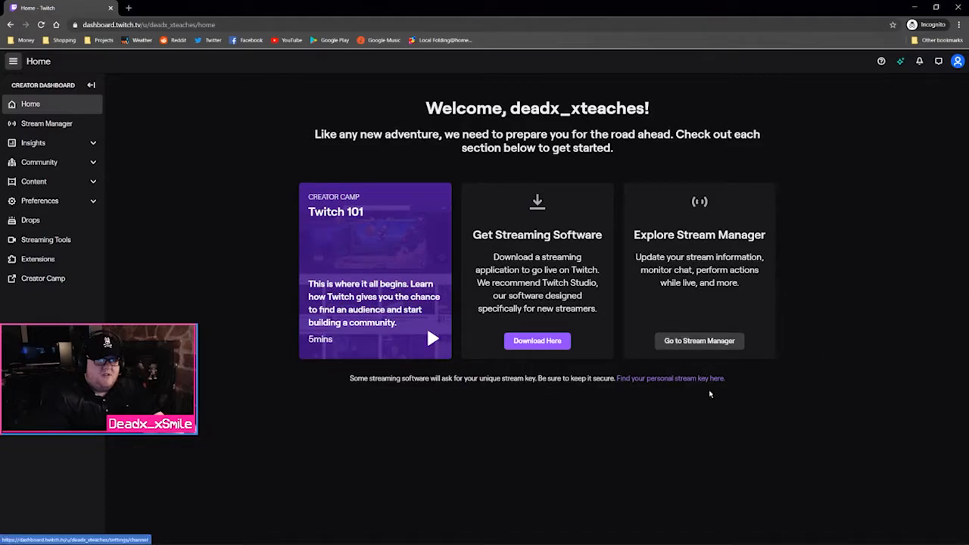
{"action": "left_click", "coordinate": [678, 341]}
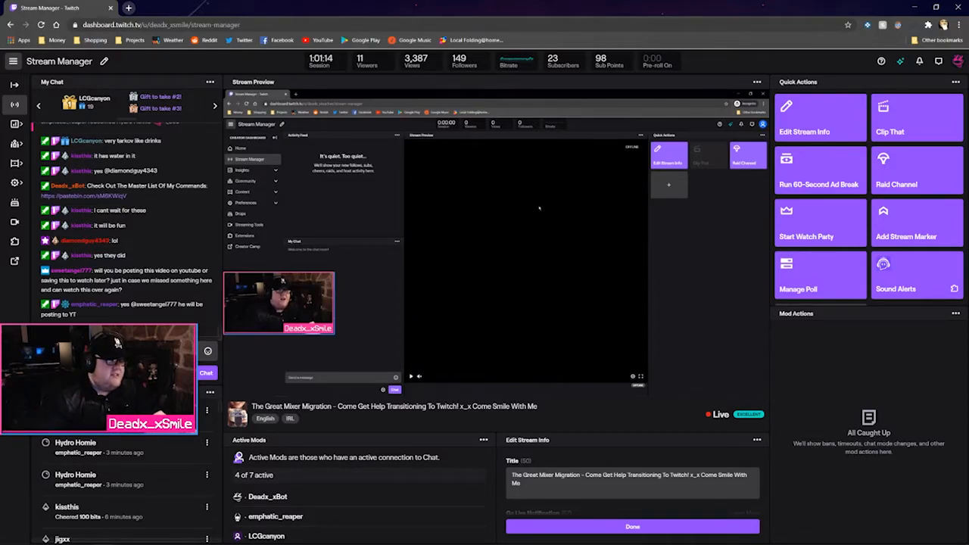
Complete all ten pending Hydro Homie requests in the popout reward queue, then close it
{"action": "left_click", "coordinate": [207, 411]}
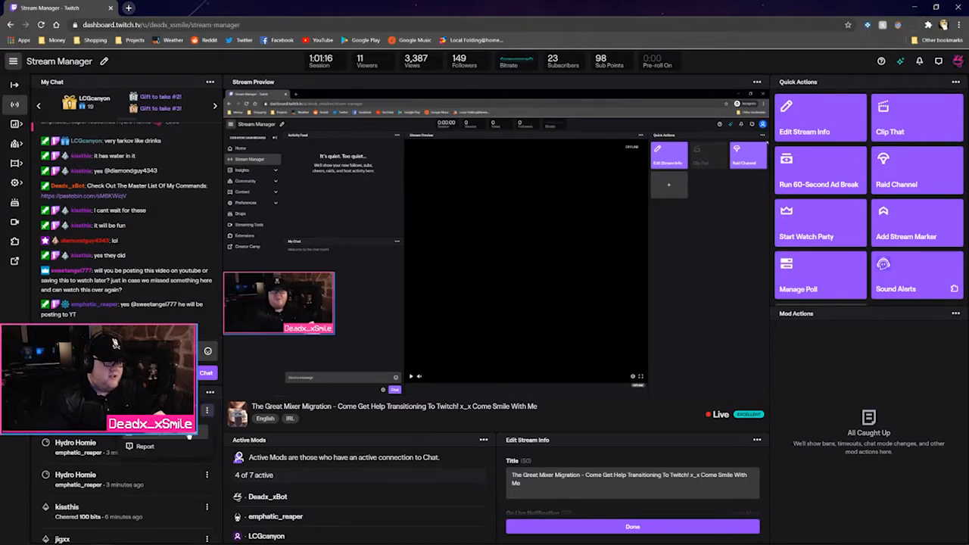
{"action": "left_click", "coordinate": [187, 436]}
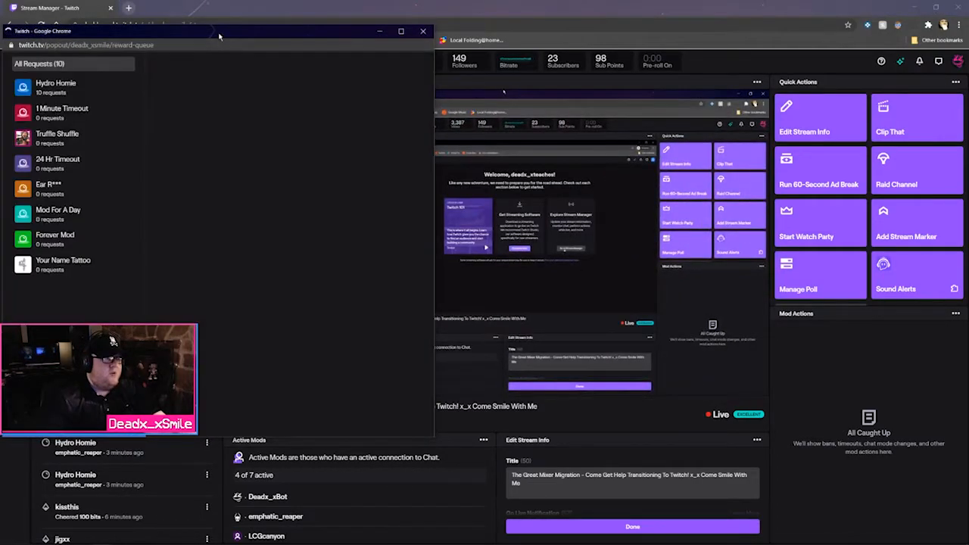
{"action": "left_click_drag", "start_coordinate": [208, 44], "coordinate": [340, 39]}
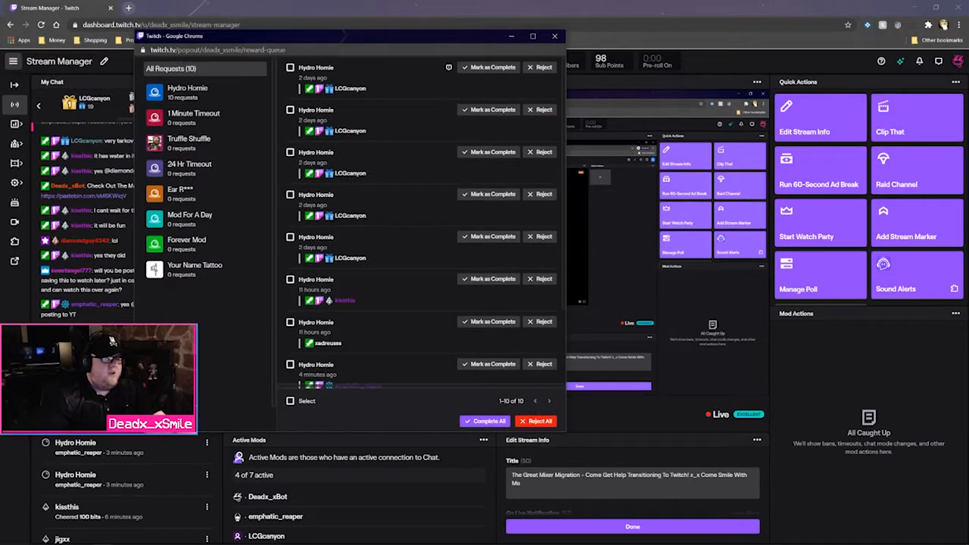
{"action": "left_click", "coordinate": [290, 400]}
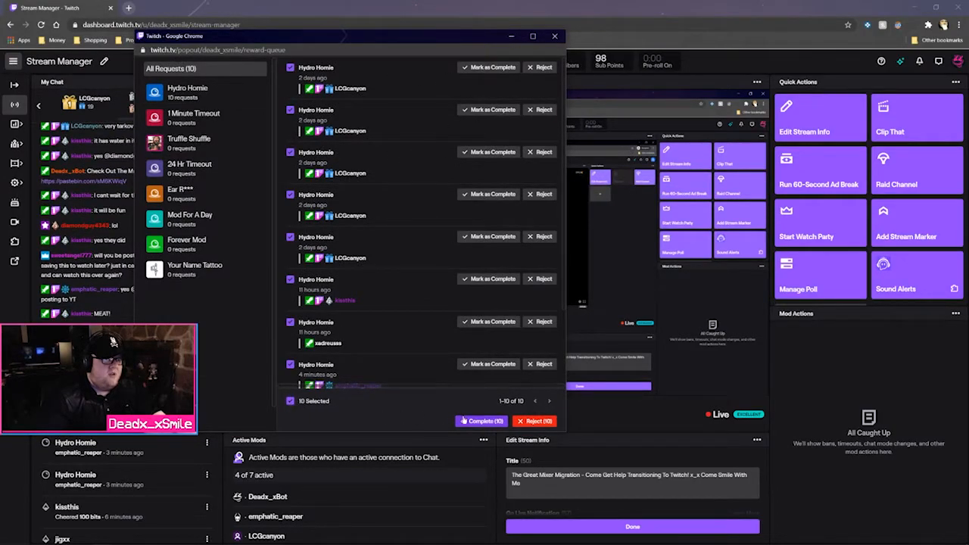
{"action": "left_click", "coordinate": [484, 421]}
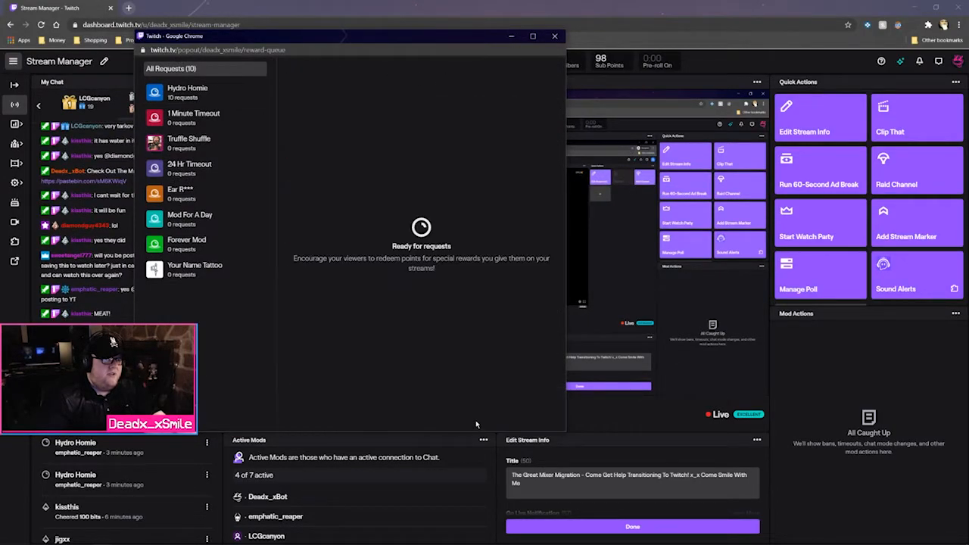
{"action": "left_click", "coordinate": [555, 36]}
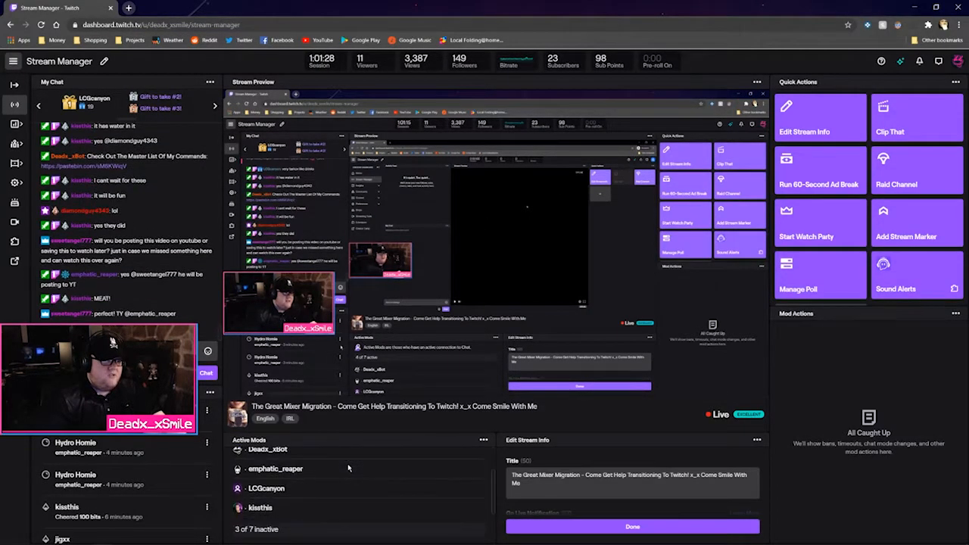
{"action": "scroll", "coordinate": [539, 474], "scroll_direction": "down", "scroll_amount": 3}
{"action": "scroll", "coordinate": [538, 474], "scroll_direction": "up", "scroll_amount": 3}
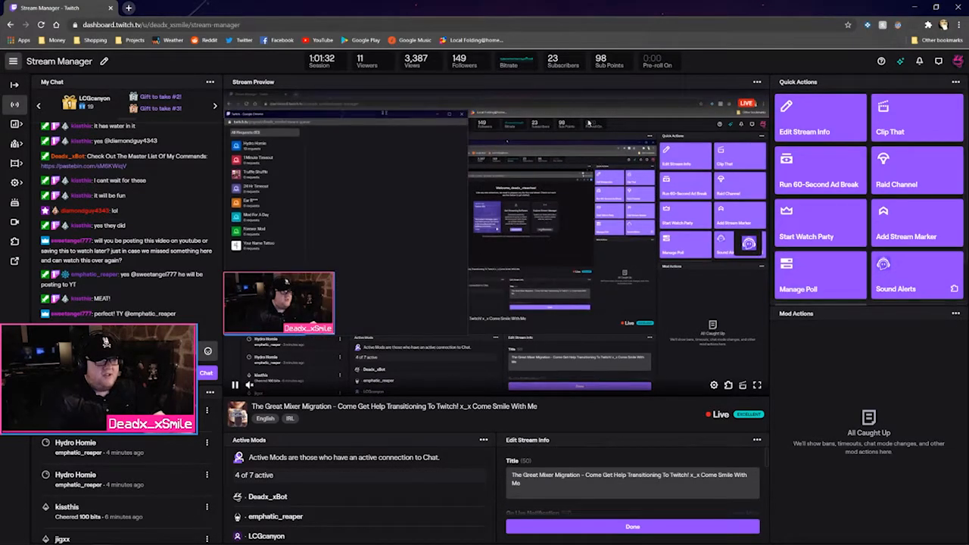
{"action": "scroll", "coordinate": [904, 202], "scroll_direction": "up", "scroll_amount": 1}
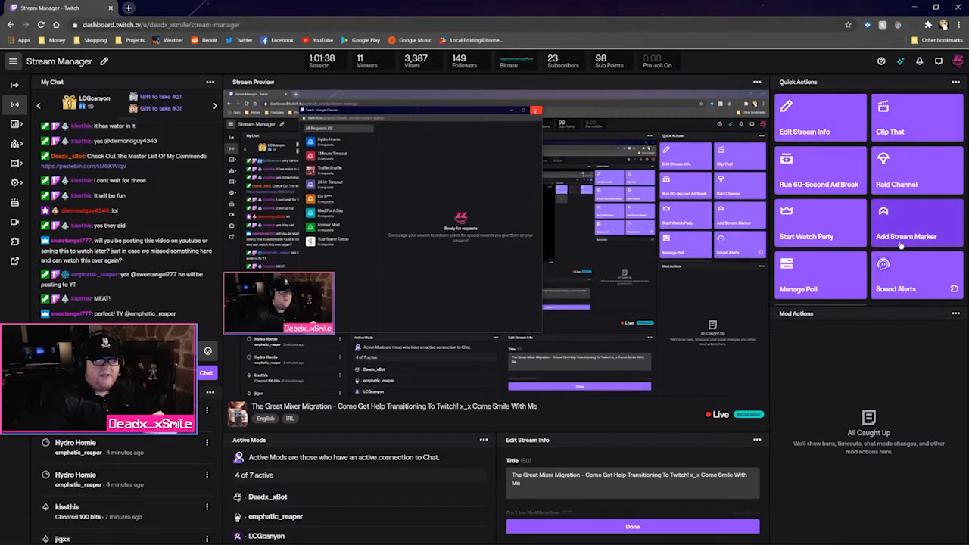
{"action": "scroll", "coordinate": [907, 238], "scroll_direction": "down", "scroll_amount": 2}
{"action": "scroll", "coordinate": [907, 238], "scroll_direction": "up", "scroll_amount": 2}
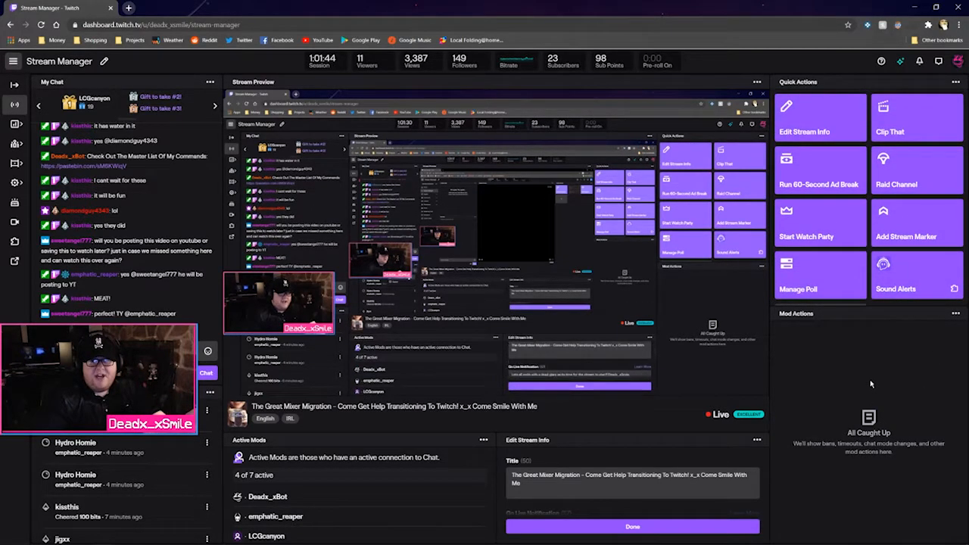
Move the live dashboard window aside to reveal the incognito window's offline Stream Manager
{"action": "left_click_drag", "start_coordinate": [462, 11], "coordinate": [968, 23]}
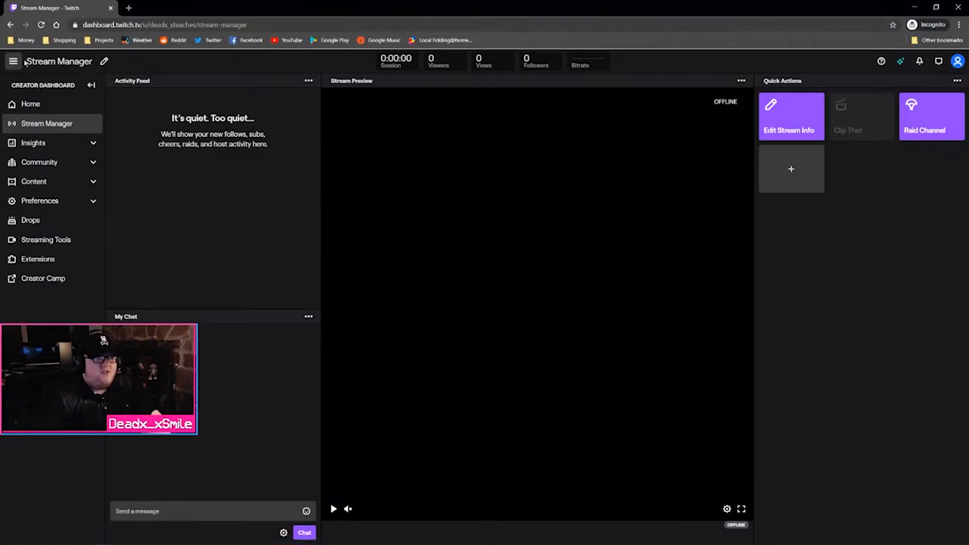
Edit the layout: chat above activity feed, plus Edit Stream Info, Active Mods and Mod Actions panels
{"action": "left_click", "coordinate": [104, 62]}
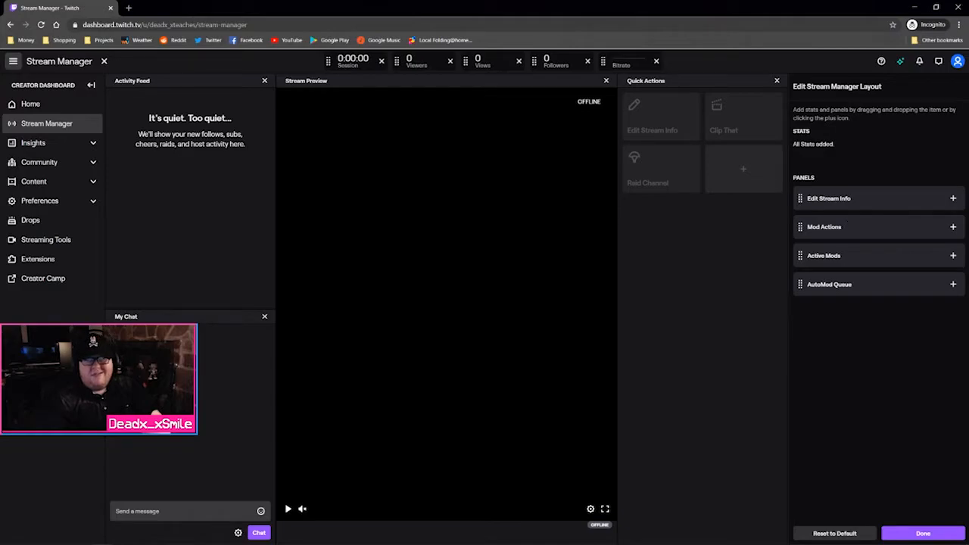
{"action": "left_click_drag", "start_coordinate": [196, 318], "coordinate": [182, 121]}
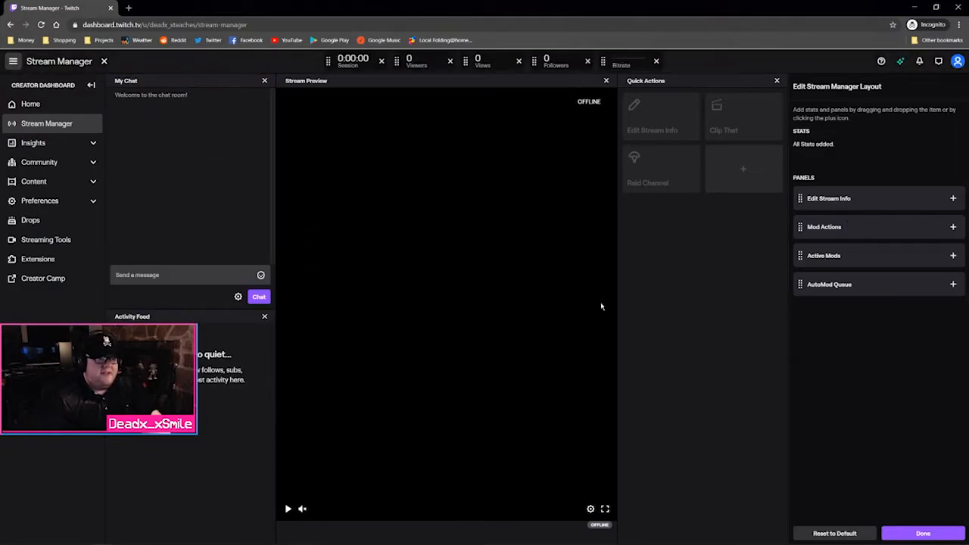
{"action": "left_click_drag", "start_coordinate": [833, 200], "coordinate": [506, 383]}
{"action": "left_click_drag", "start_coordinate": [210, 318], "coordinate": [439, 441]}
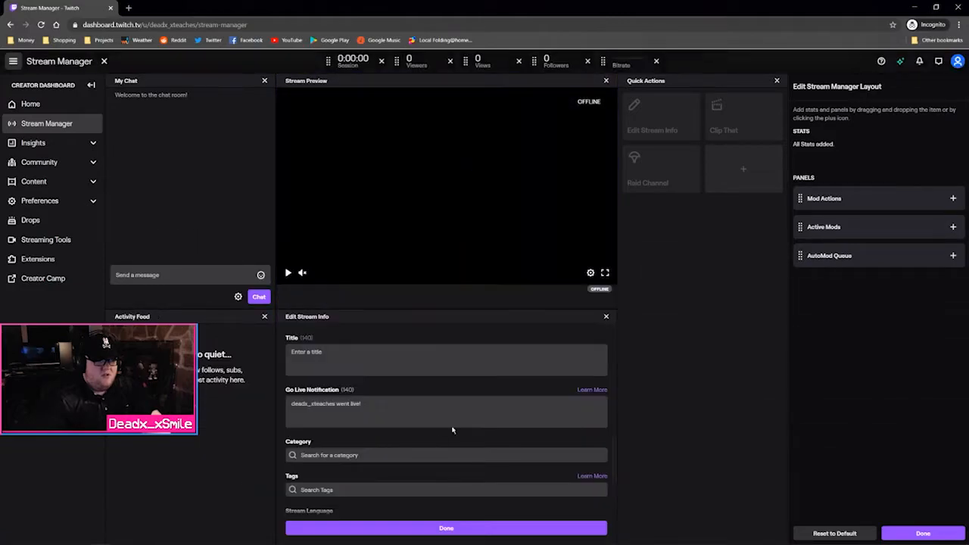
{"action": "left_click_drag", "start_coordinate": [848, 219], "coordinate": [368, 385]}
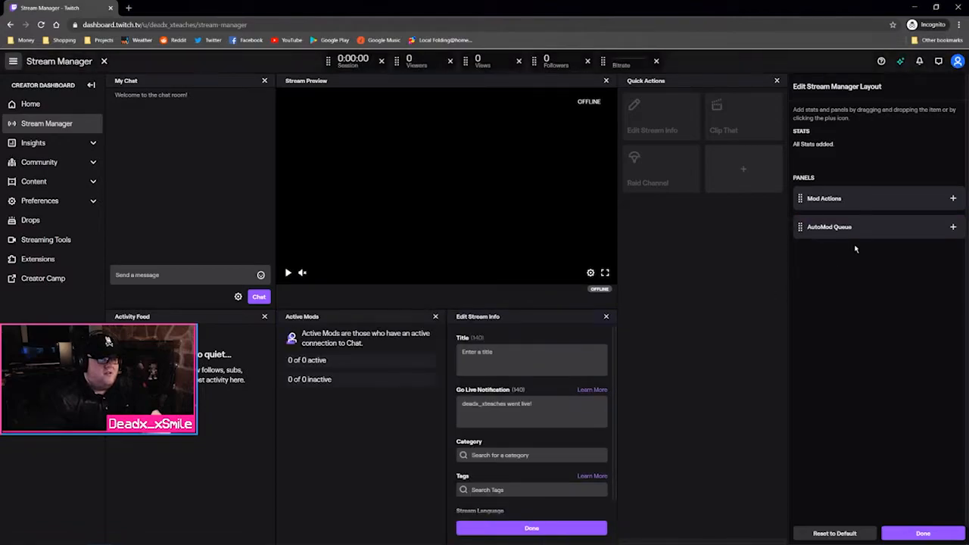
{"action": "left_click_drag", "start_coordinate": [870, 199], "coordinate": [719, 500]}
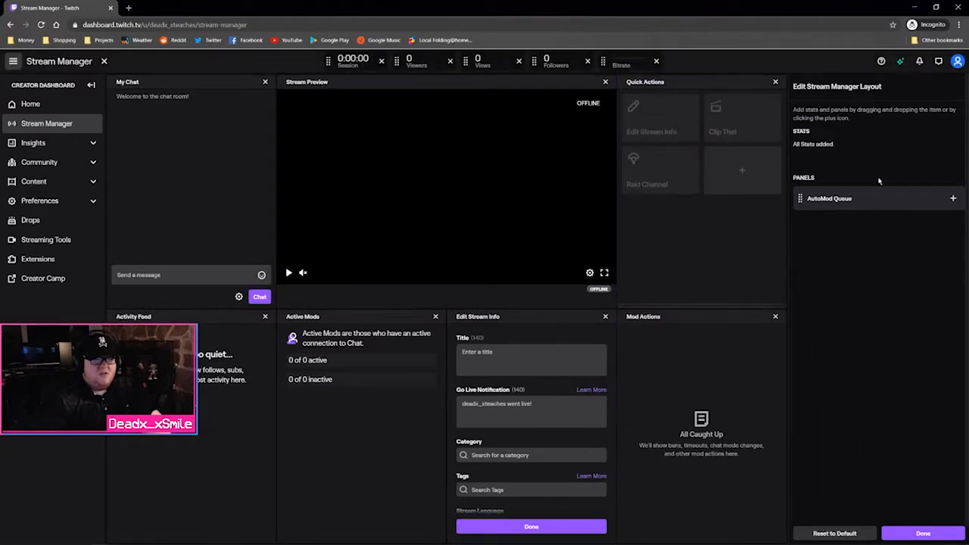
{"action": "left_click", "coordinate": [923, 533]}
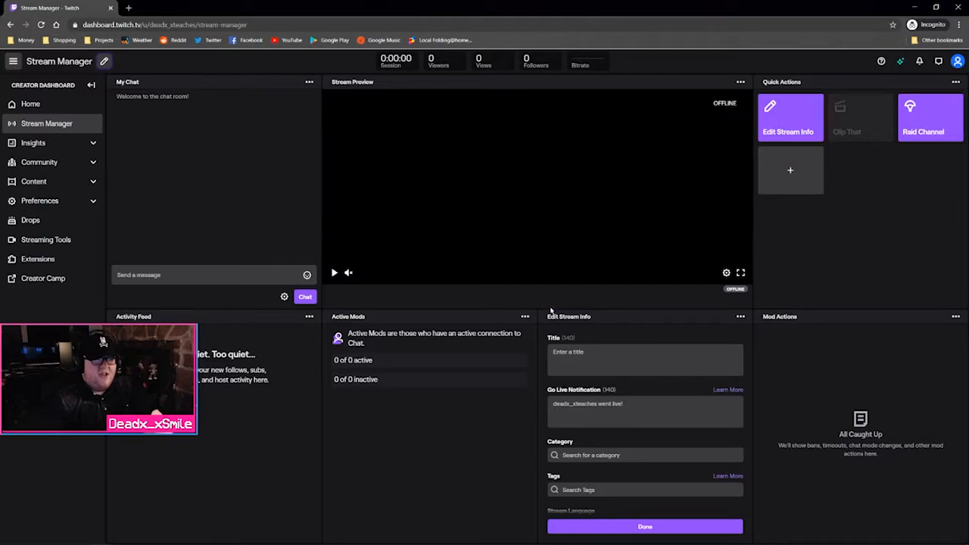
Enlarge the stream preview, making it taller and wider on both sides
{"action": "left_click_drag", "start_coordinate": [548, 311], "coordinate": [552, 402]}
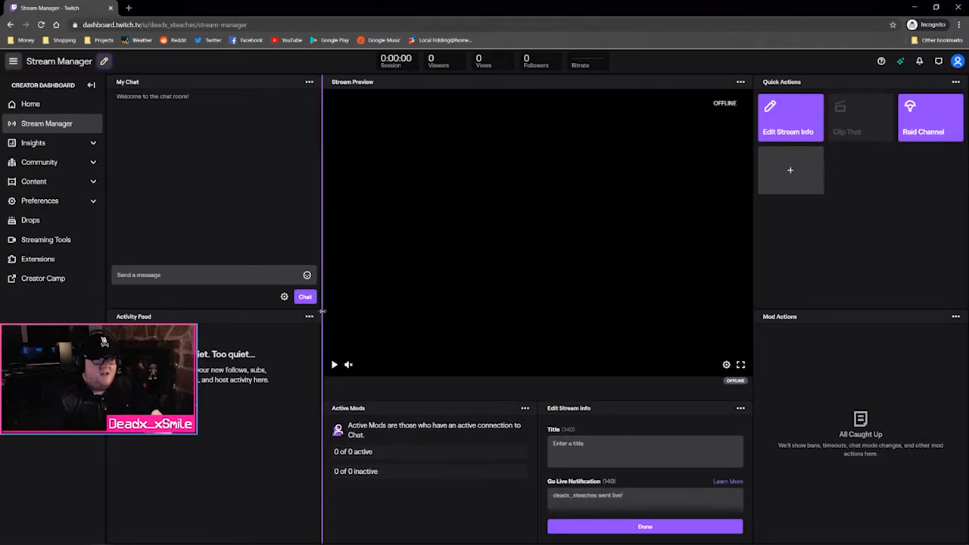
{"action": "left_click_drag", "start_coordinate": [324, 315], "coordinate": [265, 315]}
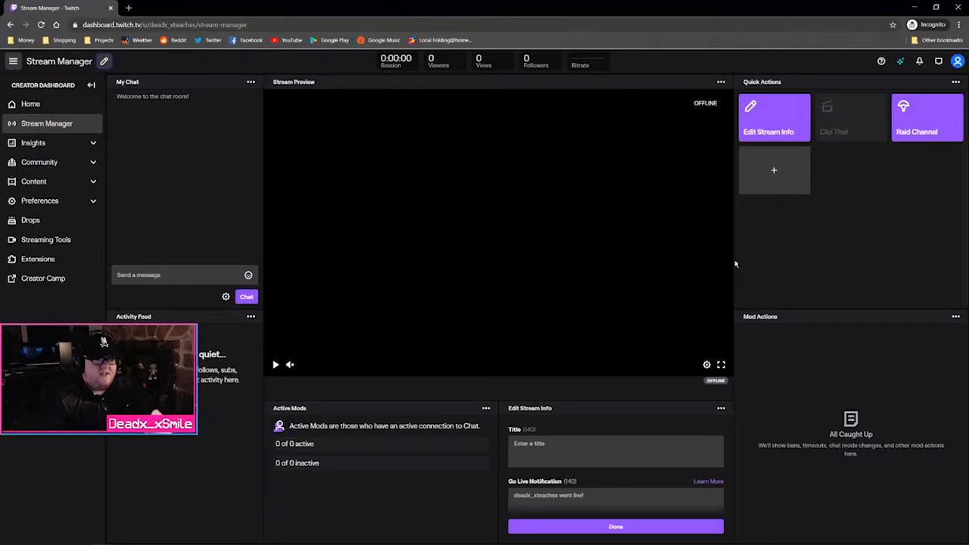
{"action": "left_click_drag", "start_coordinate": [735, 263], "coordinate": [796, 264]}
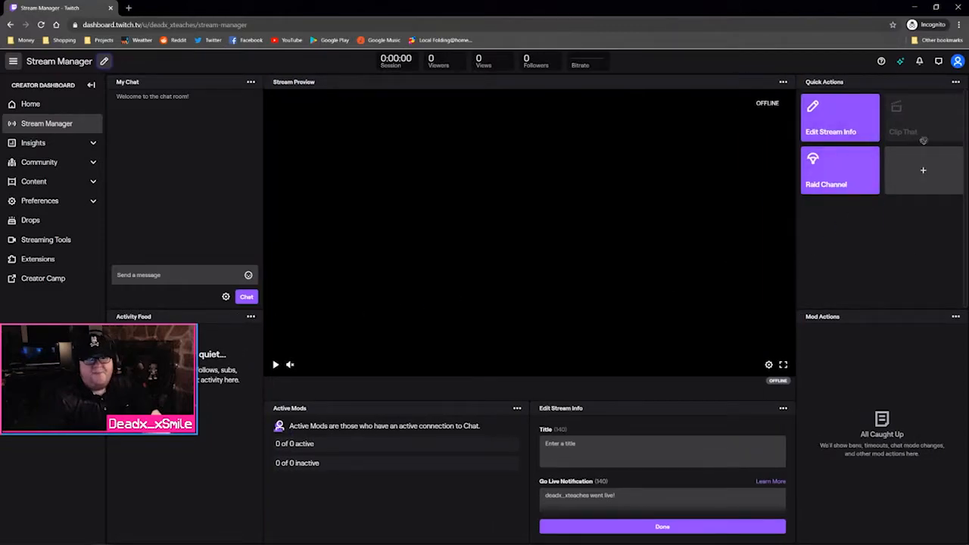
Browse the Add Quick Actions catalogue and close it without adding any
{"action": "left_click", "coordinate": [911, 180]}
{"action": "scroll", "coordinate": [482, 210], "scroll_direction": "down", "scroll_amount": 5}
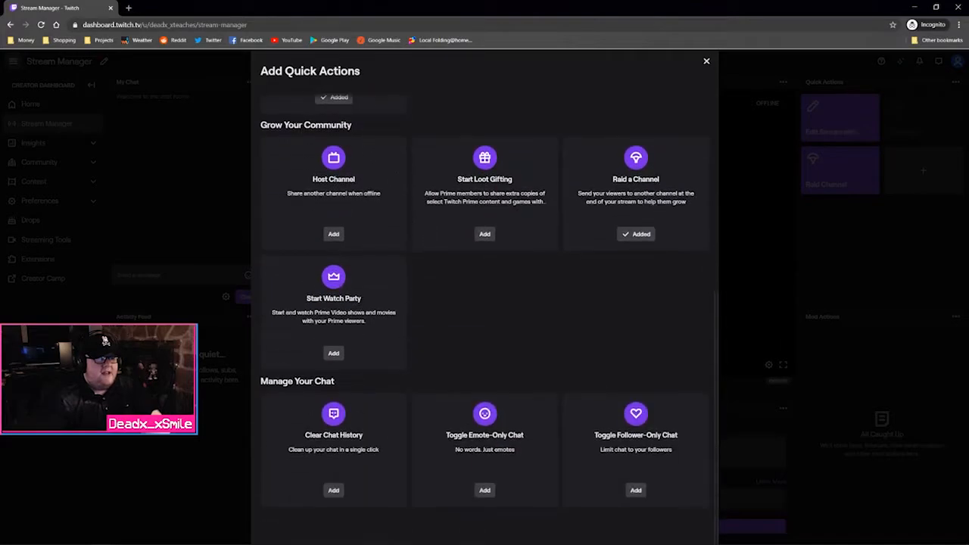
{"action": "scroll", "coordinate": [684, 248], "scroll_direction": "up", "scroll_amount": 5}
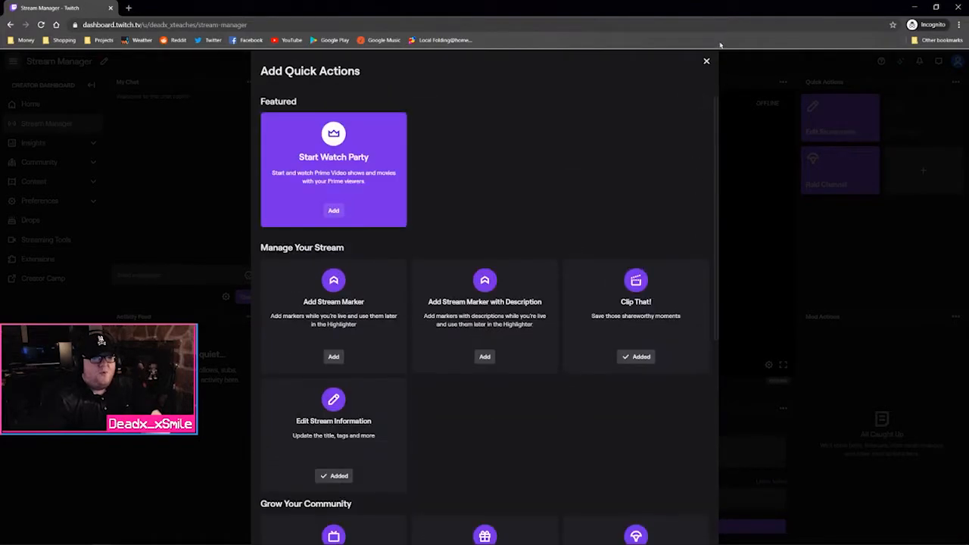
{"action": "left_click", "coordinate": [706, 61]}
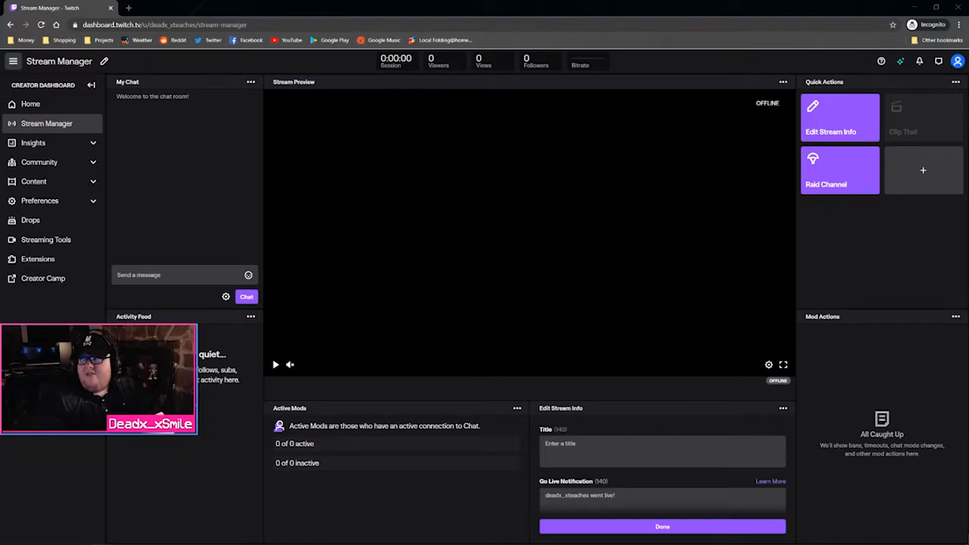
{"action": "left_click_drag", "start_coordinate": [424, 0], "coordinate": [428, 6]}
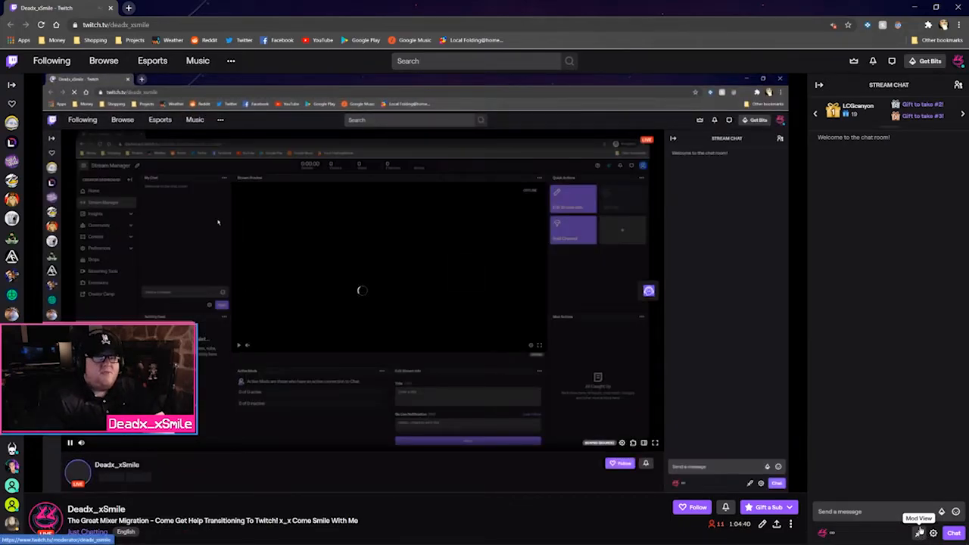
{"action": "left_click", "coordinate": [920, 532]}
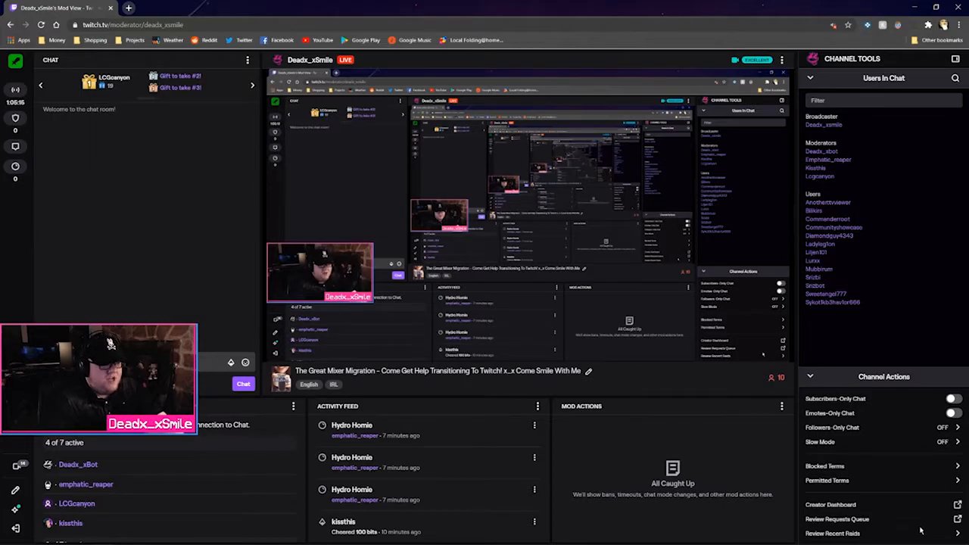
{"action": "left_click", "coordinate": [535, 425]}
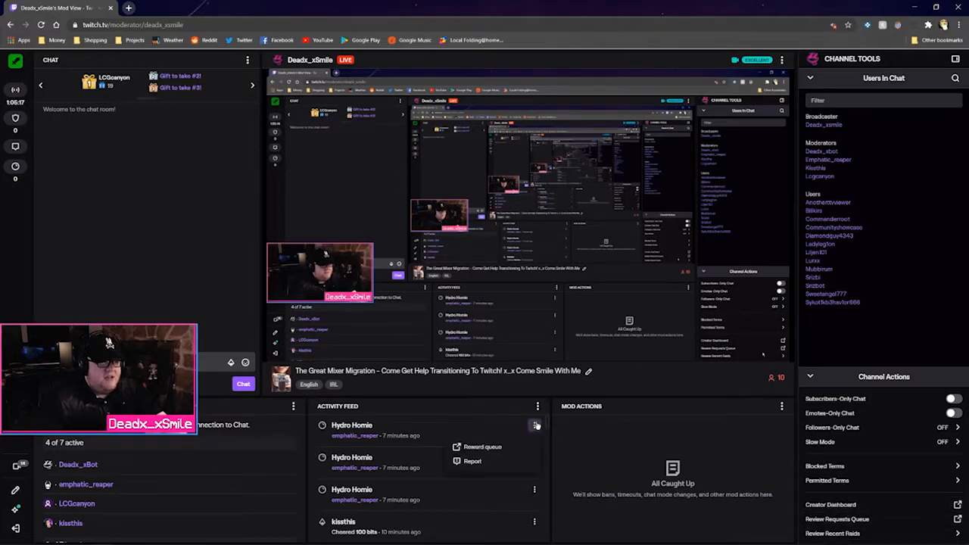
{"action": "left_click", "coordinate": [482, 447]}
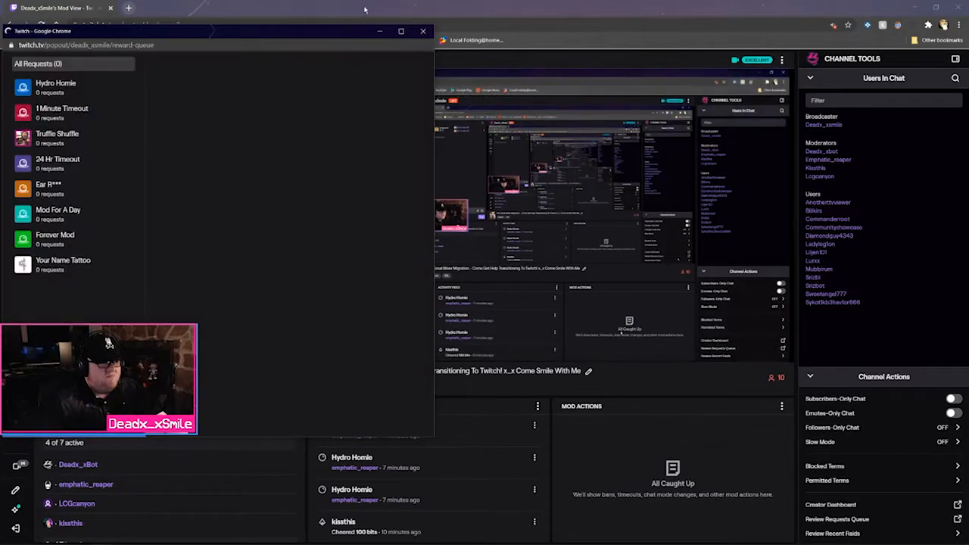
{"action": "left_click", "coordinate": [419, 32]}
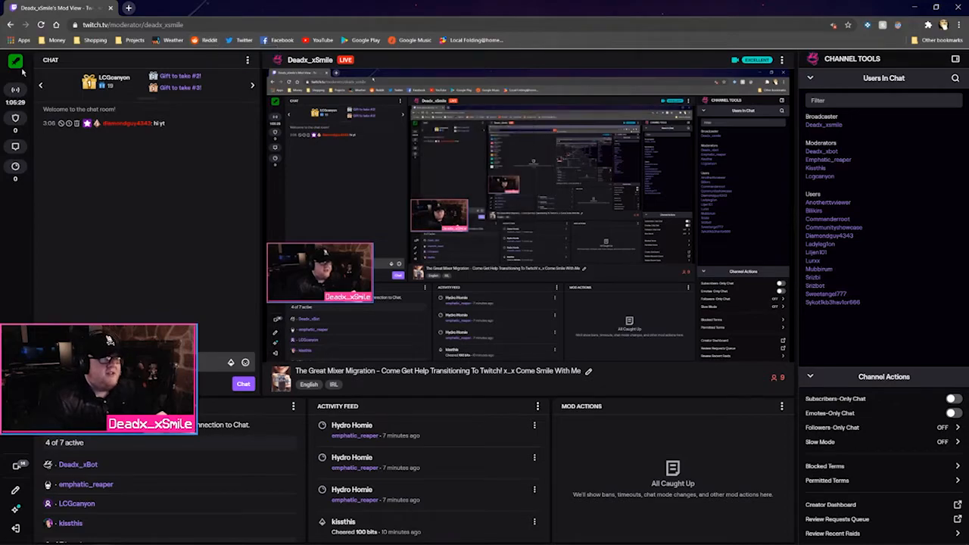
{"action": "mouse_move", "coordinate": [11, 97]}
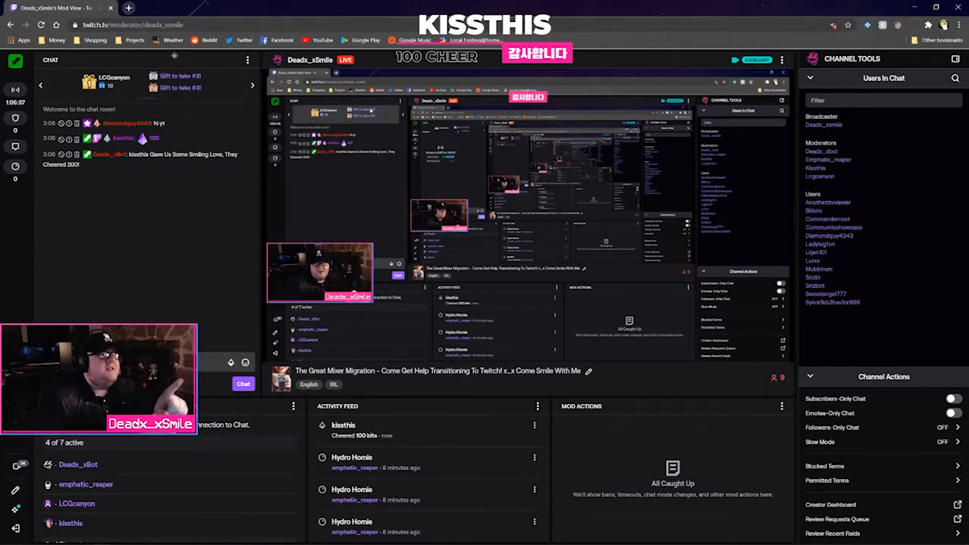
{"action": "left_click_drag", "start_coordinate": [174, 56], "coordinate": [138, 186]}
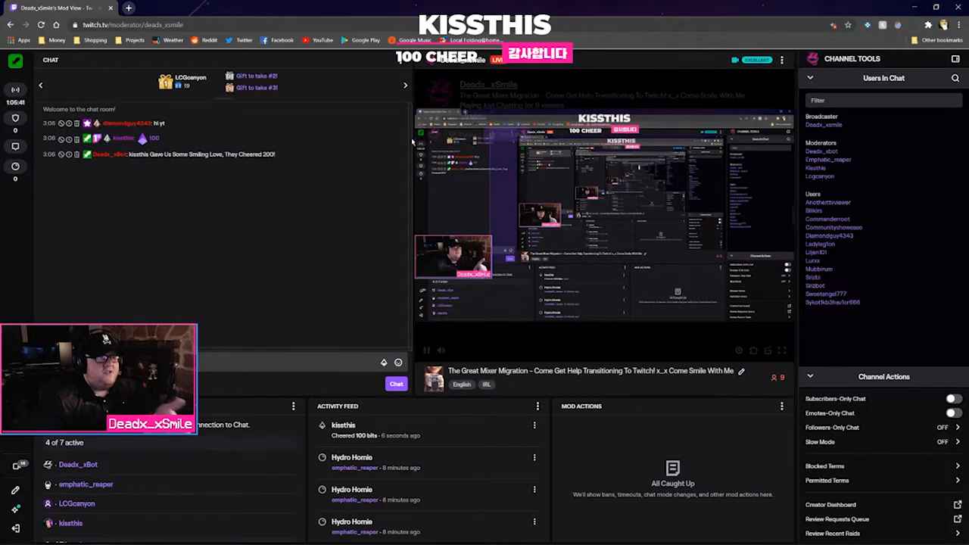
{"action": "left_click_drag", "start_coordinate": [412, 143], "coordinate": [287, 144]}
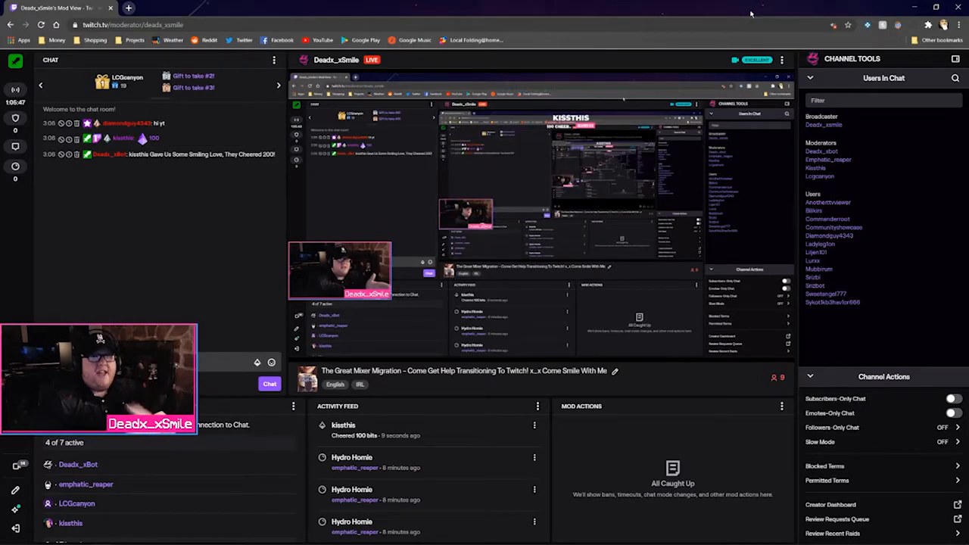
{"action": "key", "text": "alt+Tab"}
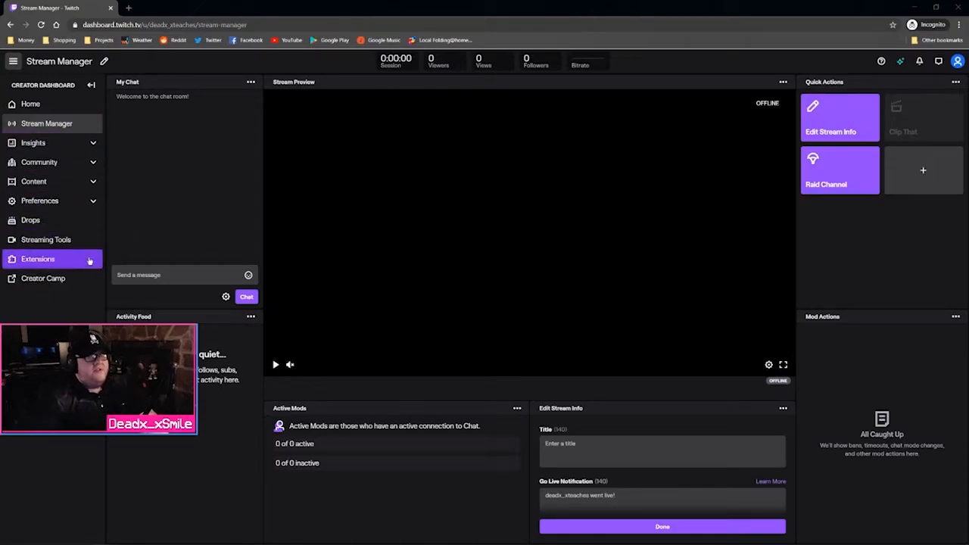
Expand Insights and Preferences in the sidebar and open the Channel settings page
{"action": "left_click", "coordinate": [58, 143]}
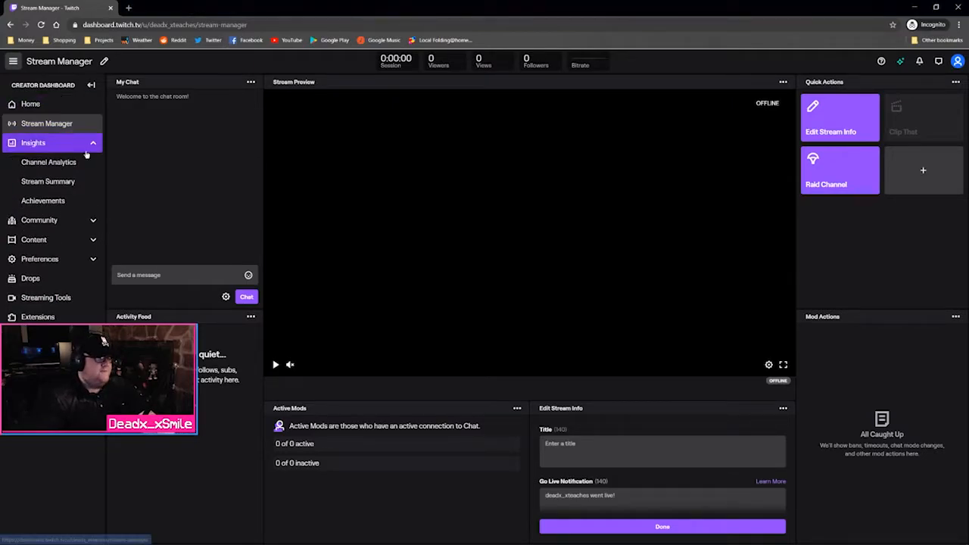
{"action": "left_click", "coordinate": [63, 261]}
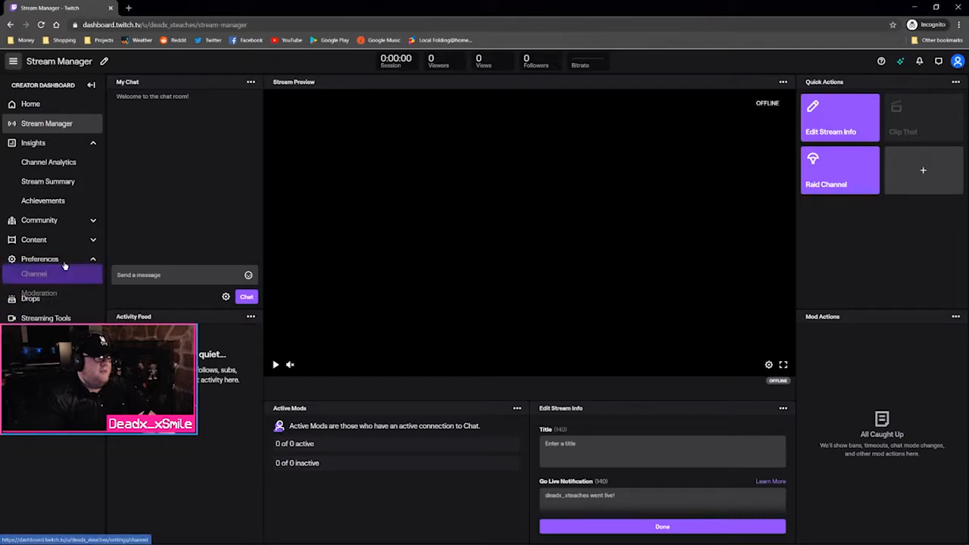
{"action": "left_click", "coordinate": [64, 280]}
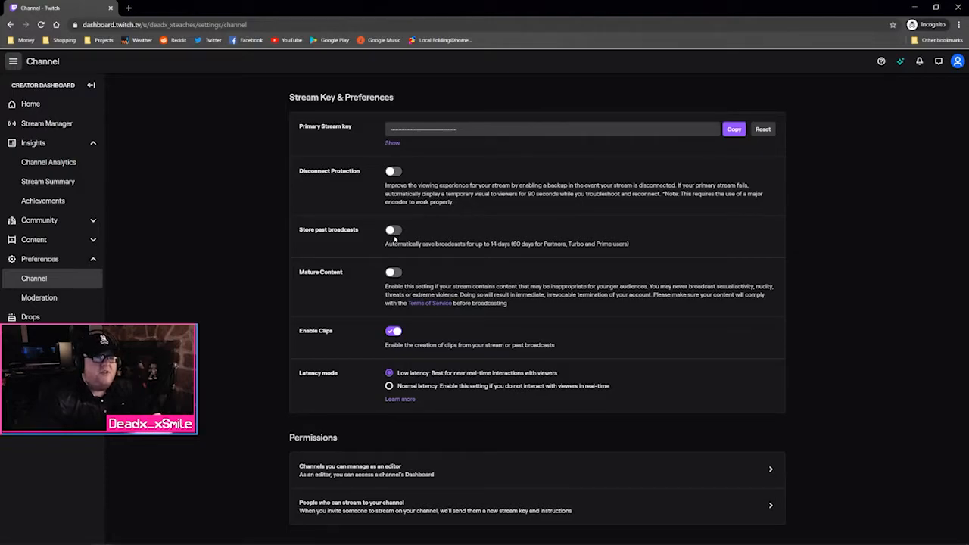
Switch on Store past broadcasts and Mature Content, then scroll down toward Permissions
{"action": "left_click", "coordinate": [393, 231]}
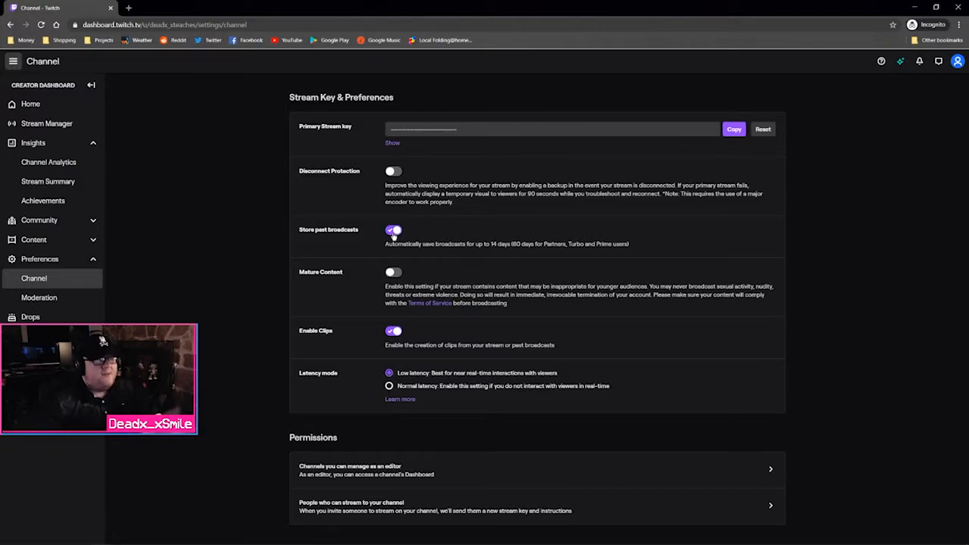
{"action": "left_click", "coordinate": [395, 273]}
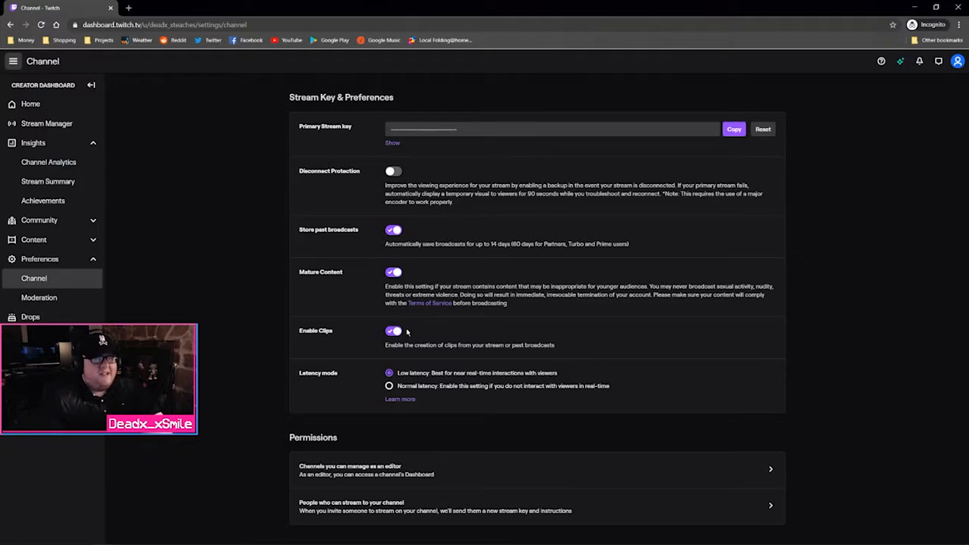
{"action": "scroll", "coordinate": [315, 375], "scroll_direction": "down", "scroll_amount": 2}
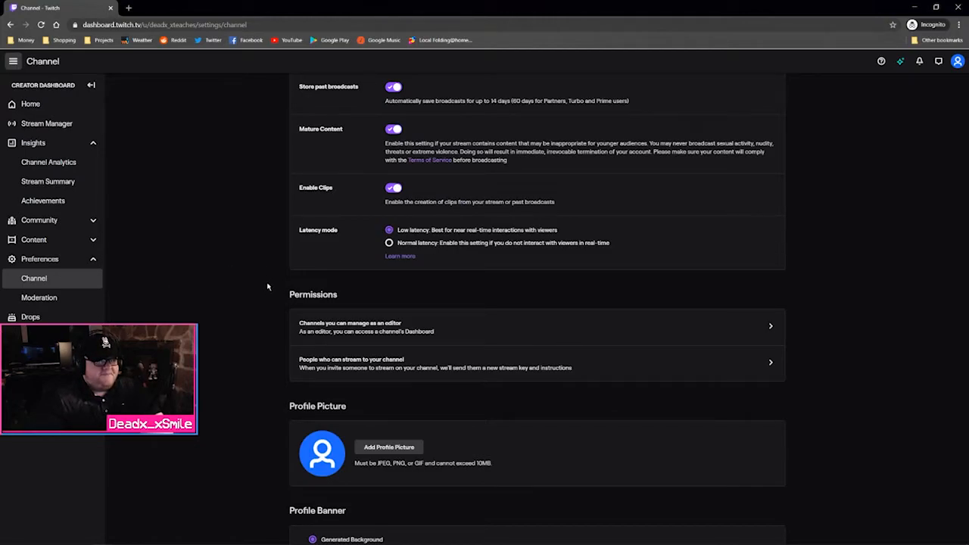
{"action": "scroll", "coordinate": [266, 285], "scroll_direction": "down", "scroll_amount": 1}
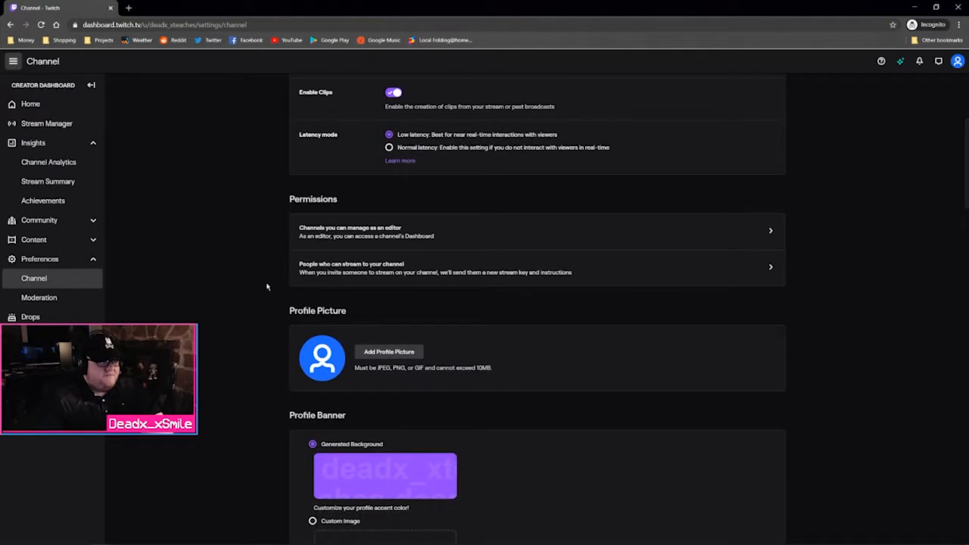
{"action": "left_click", "coordinate": [331, 244]}
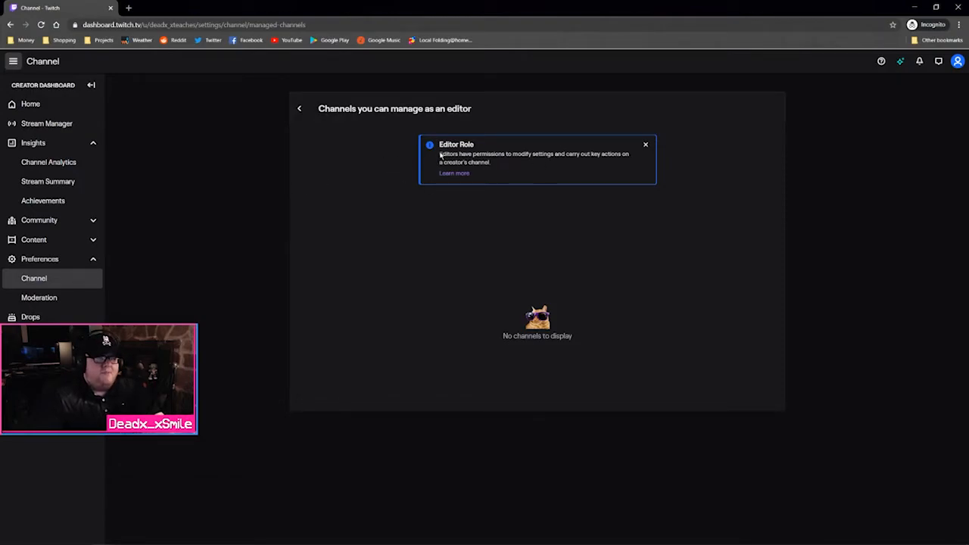
{"action": "left_click", "coordinate": [645, 144]}
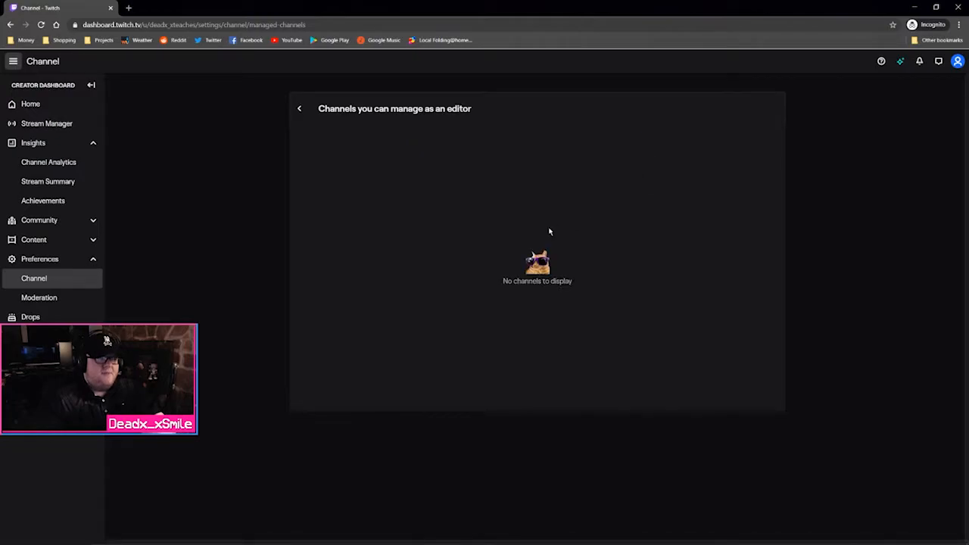
{"action": "left_click", "coordinate": [310, 114]}
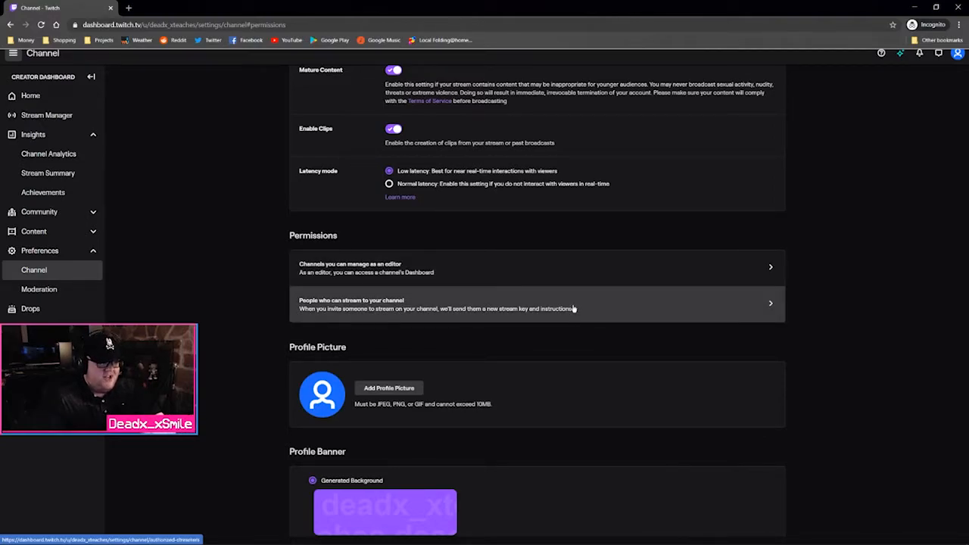
Scroll through the public channel page
{"action": "scroll", "coordinate": [573, 305], "scroll_direction": "down", "scroll_amount": 2}
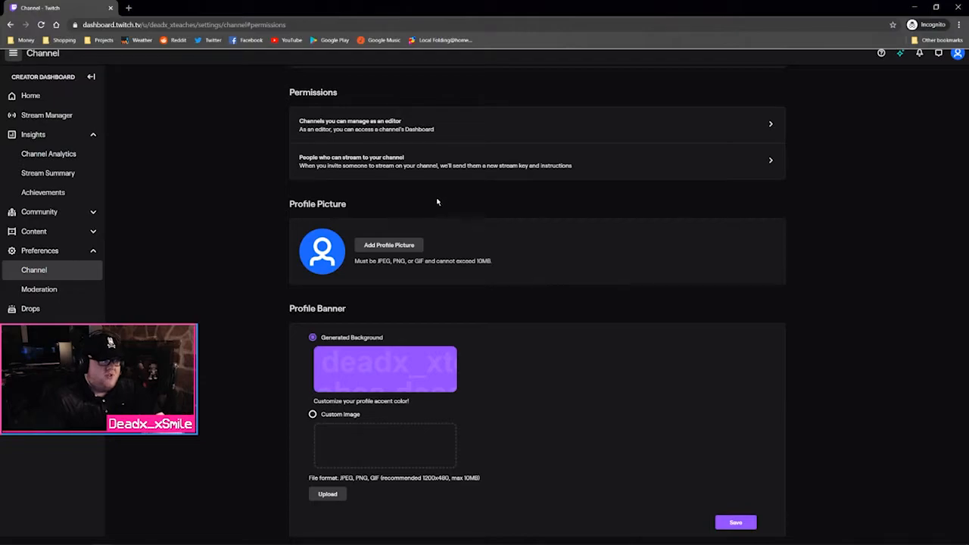
{"action": "scroll", "coordinate": [414, 221], "scroll_direction": "down", "scroll_amount": 1}
{"action": "scroll", "coordinate": [409, 234], "scroll_direction": "down", "scroll_amount": 2}
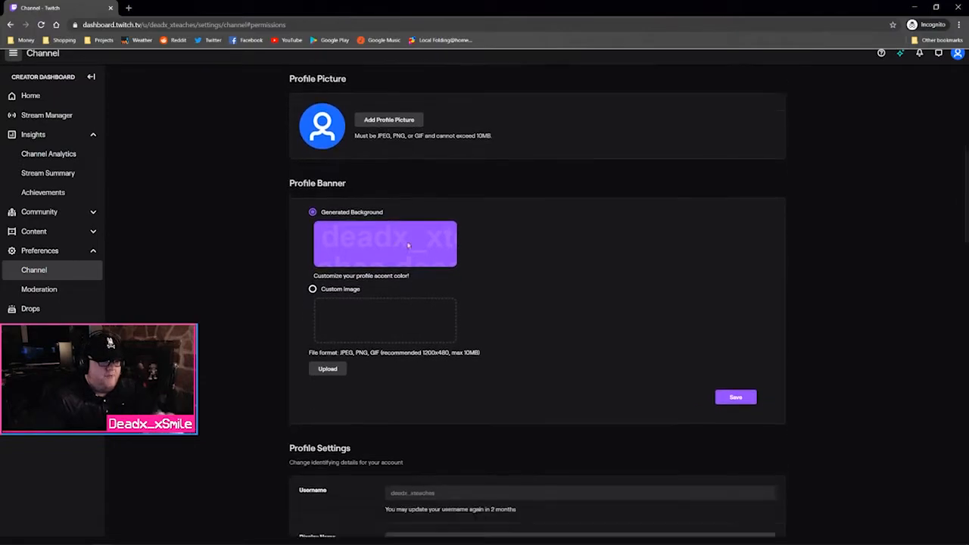
{"action": "scroll", "coordinate": [360, 231], "scroll_direction": "down", "scroll_amount": 5}
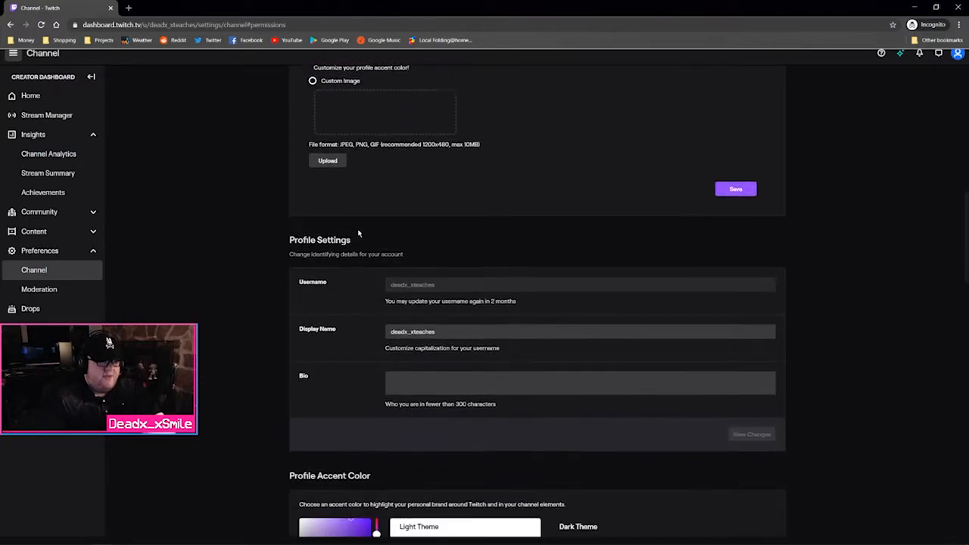
{"action": "scroll", "coordinate": [356, 235], "scroll_direction": "down", "scroll_amount": 2}
{"action": "scroll", "coordinate": [355, 237], "scroll_direction": "down", "scroll_amount": 3}
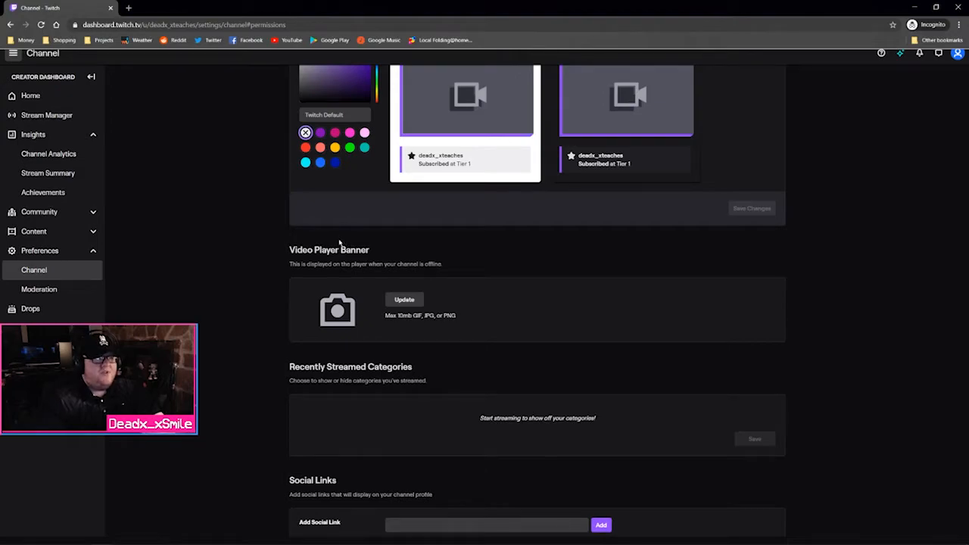
{"action": "scroll", "coordinate": [341, 242], "scroll_direction": "up", "scroll_amount": 3}
{"action": "scroll", "coordinate": [269, 246], "scroll_direction": "down", "scroll_amount": 1}
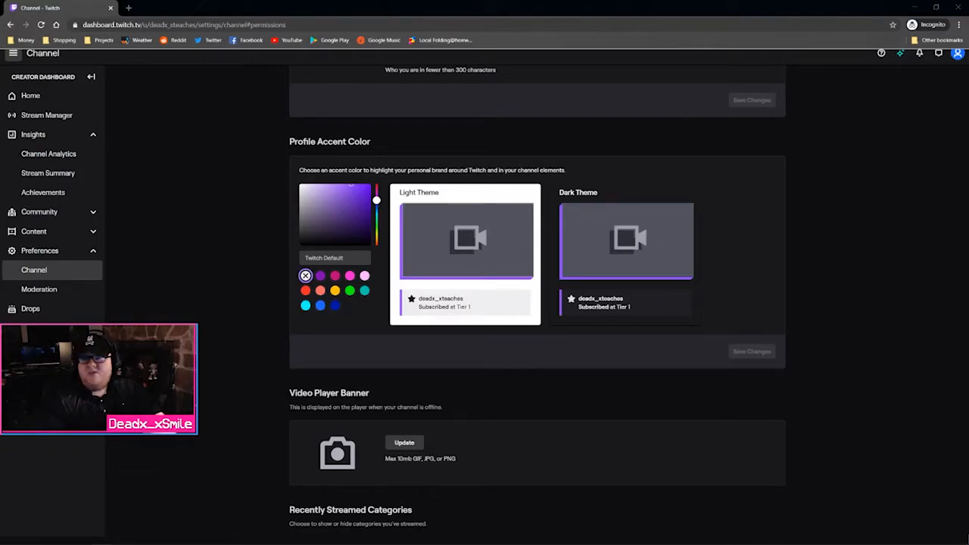
Bring the dashboard window back and scroll down to the Profile Accent Color settings
{"action": "left_click_drag", "start_coordinate": [957, 9], "coordinate": [401, 1]}
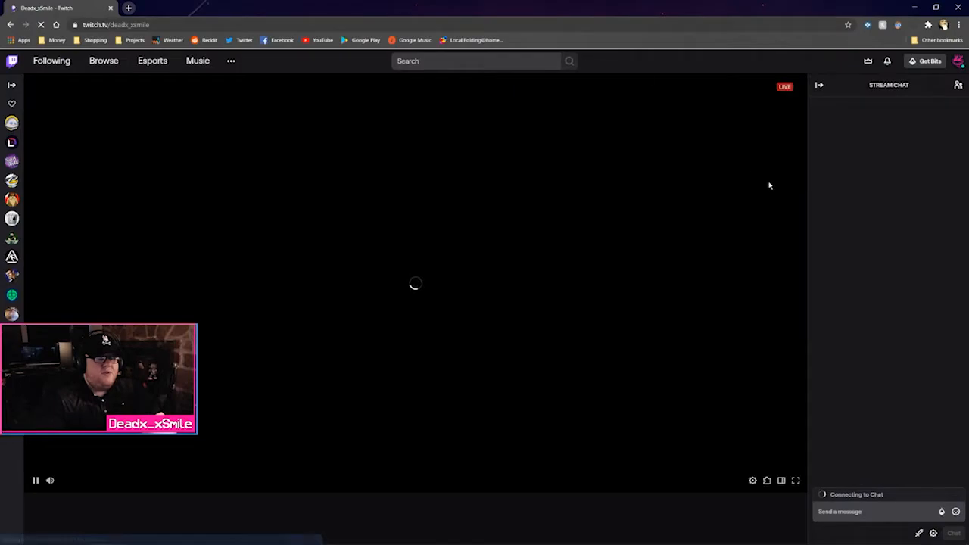
{"action": "scroll", "coordinate": [528, 262], "scroll_direction": "down", "scroll_amount": 2}
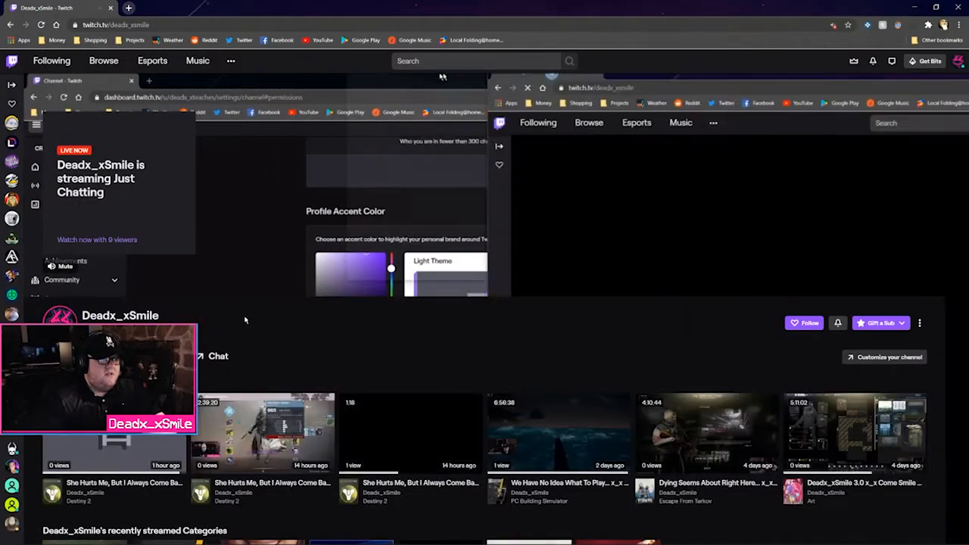
{"action": "scroll", "coordinate": [835, 253], "scroll_direction": "down", "scroll_amount": 3}
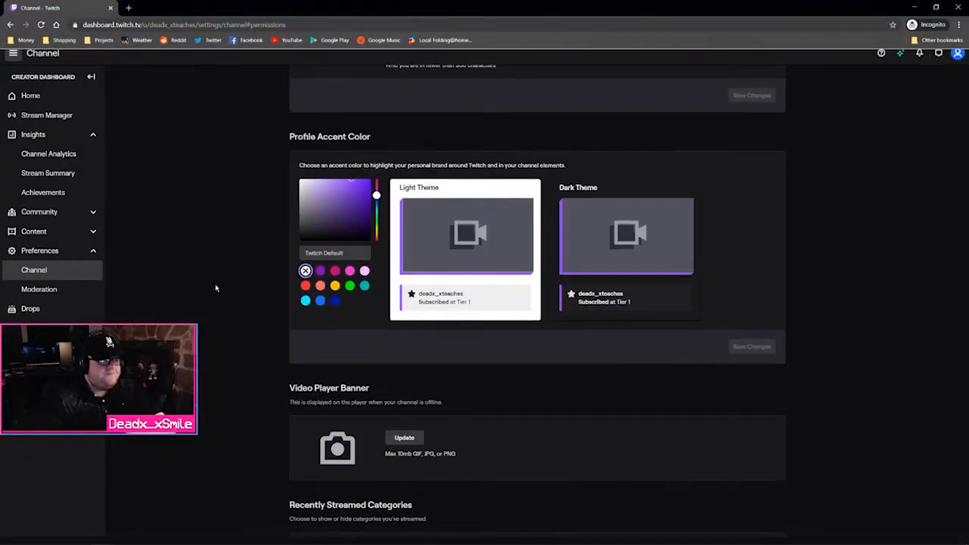
Scroll through the social links, schedule and streamer shelf settings, then bring the public channel page on screen
{"action": "scroll", "coordinate": [216, 288], "scroll_direction": "down", "scroll_amount": 4}
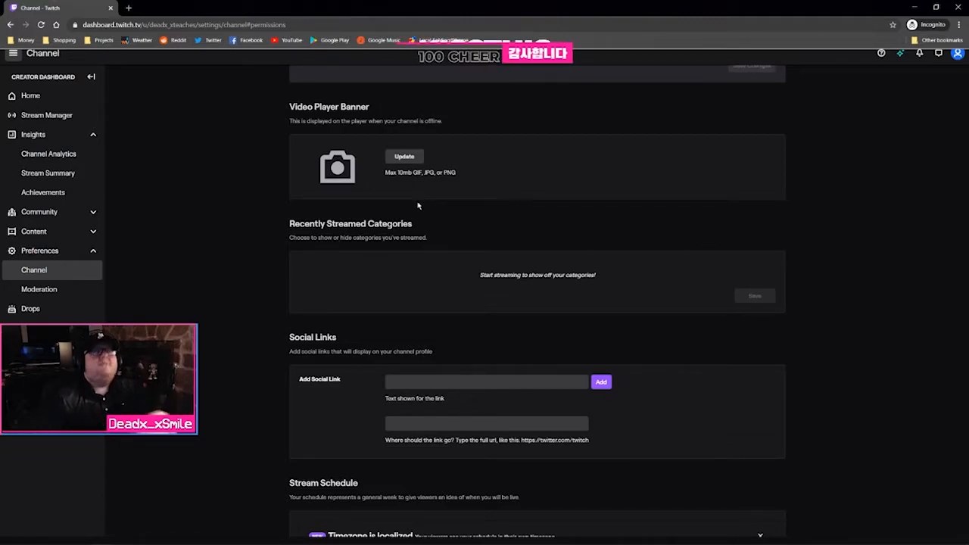
{"action": "scroll", "coordinate": [255, 249], "scroll_direction": "down", "scroll_amount": 1}
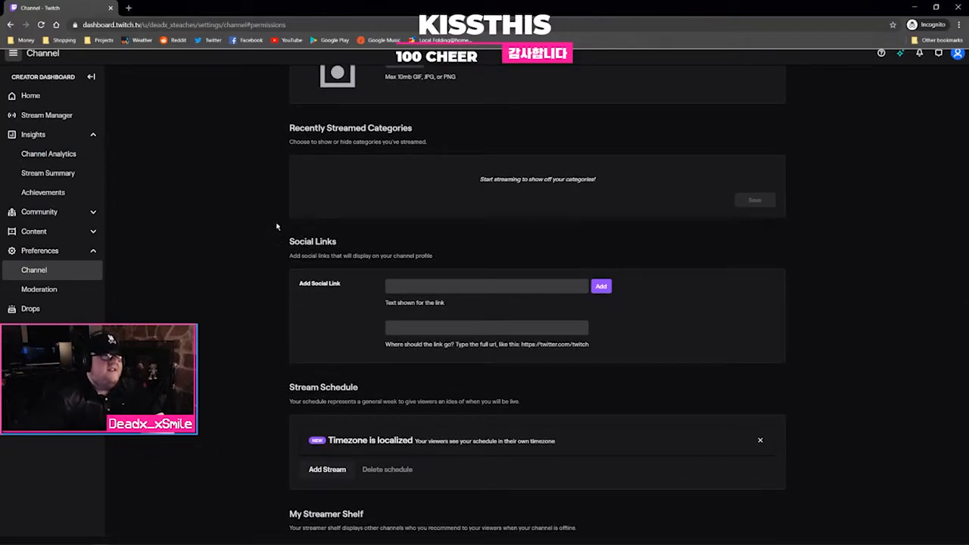
{"action": "scroll", "coordinate": [253, 238], "scroll_direction": "down", "scroll_amount": 2}
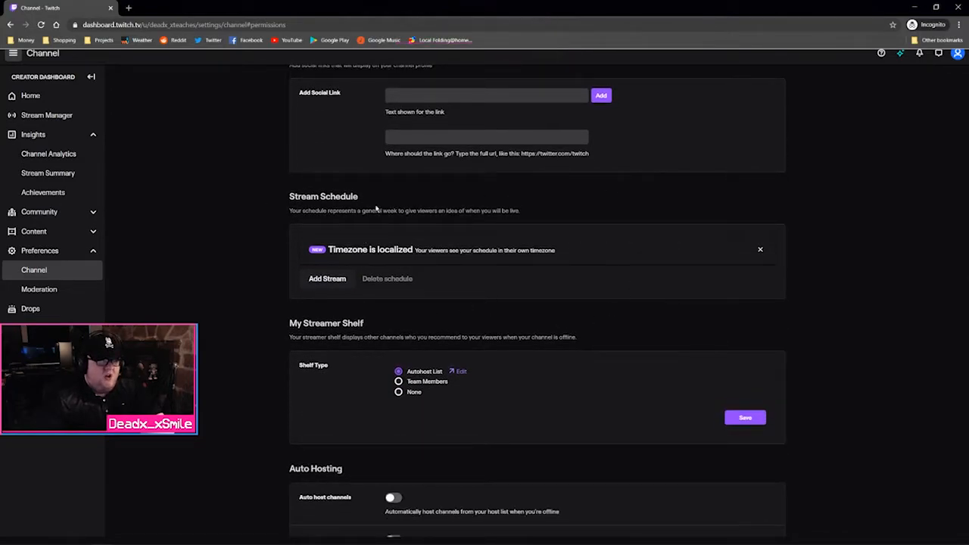
{"action": "scroll", "coordinate": [304, 272], "scroll_direction": "up", "scroll_amount": 1}
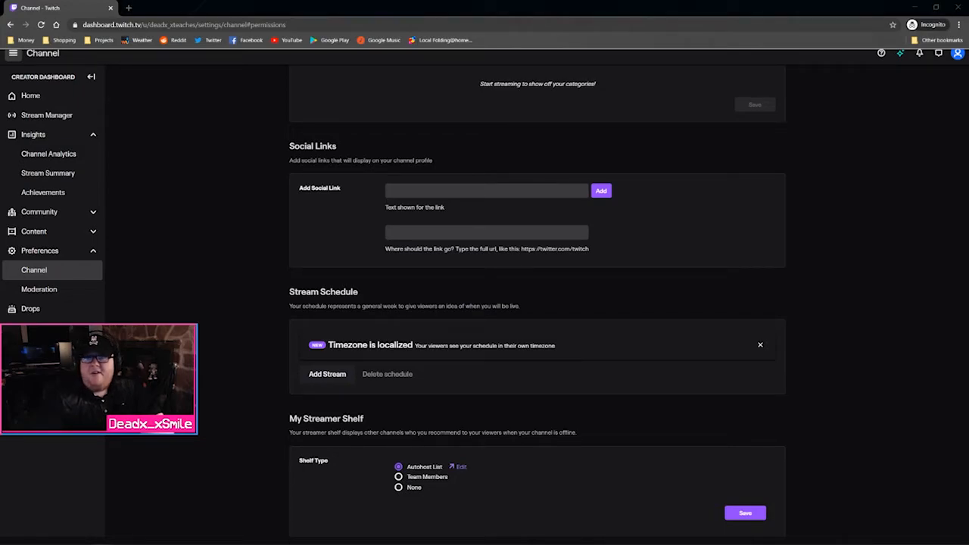
{"action": "left_click_drag", "start_coordinate": [968, 34], "coordinate": [333, 1]}
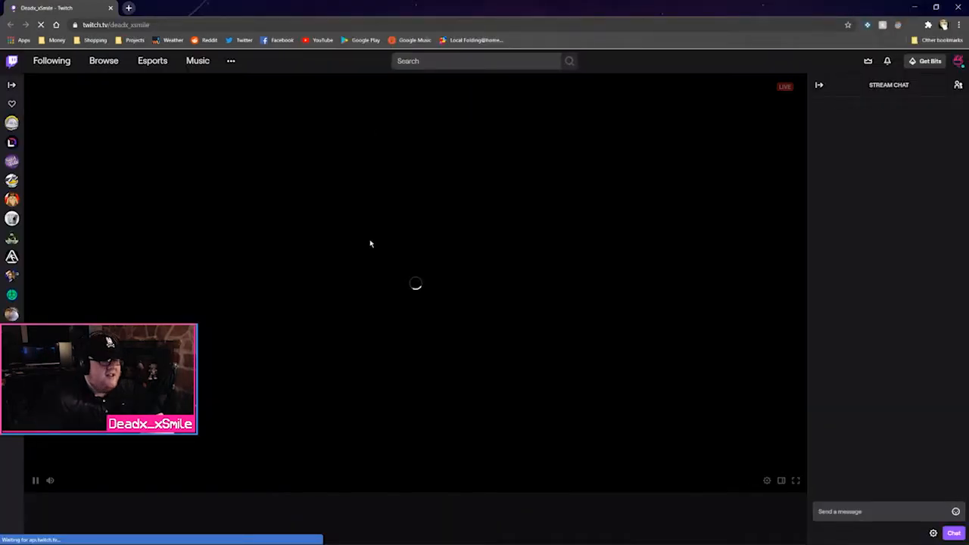
Move the channel page aside and scroll to My Streamer Shelf and Auto Hosting
{"action": "scroll", "coordinate": [422, 281], "scroll_direction": "down", "scroll_amount": 1}
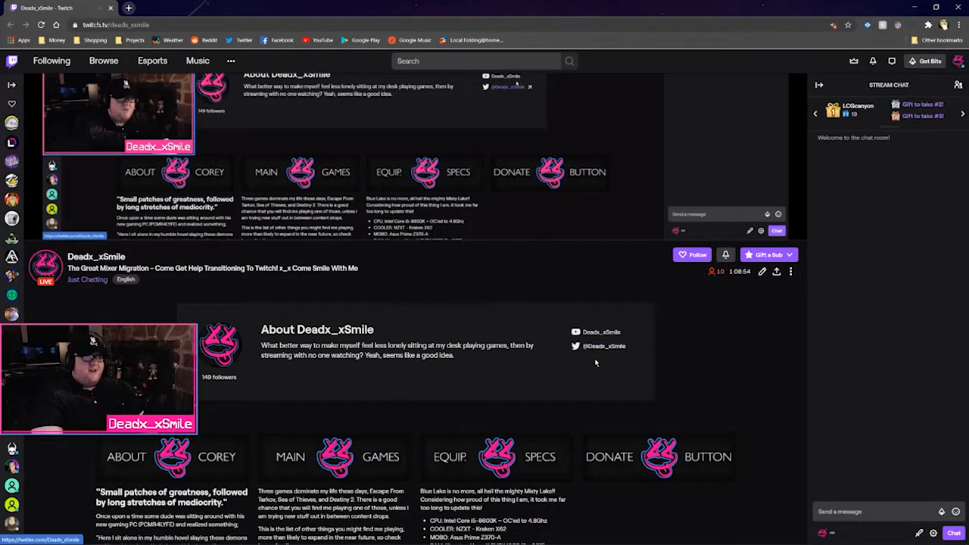
{"action": "left_click_drag", "start_coordinate": [386, 3], "coordinate": [968, 91]}
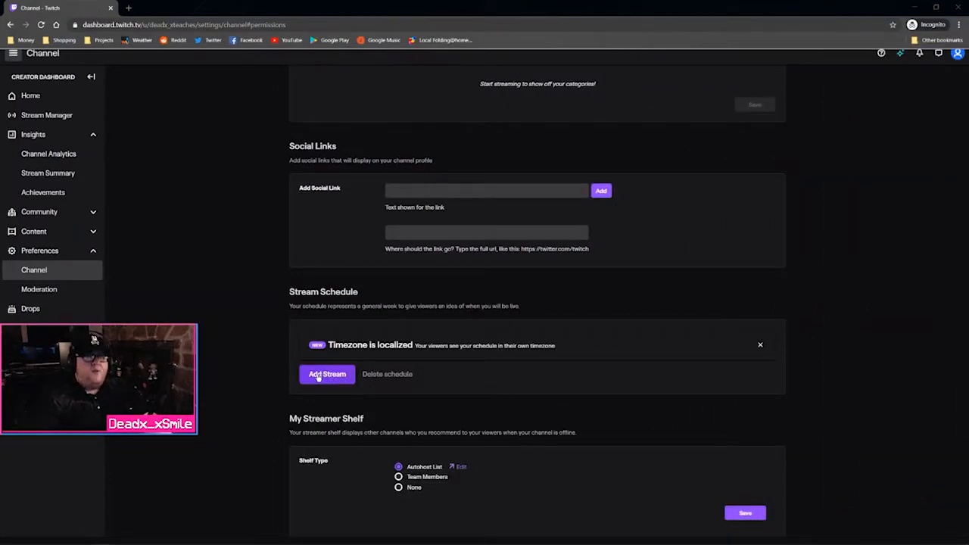
{"action": "scroll", "coordinate": [460, 368], "scroll_direction": "down", "scroll_amount": 4}
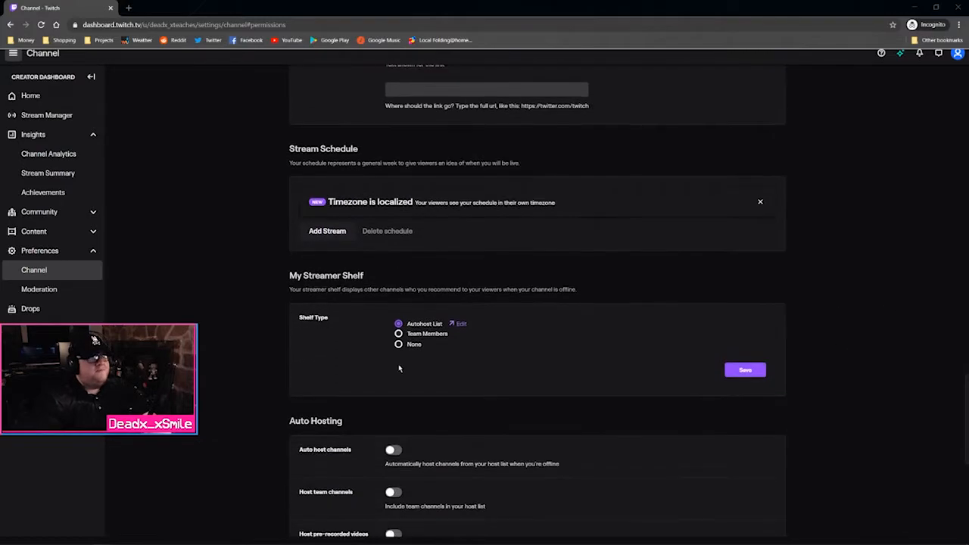
{"action": "scroll", "coordinate": [383, 380], "scroll_direction": "up", "scroll_amount": 1}
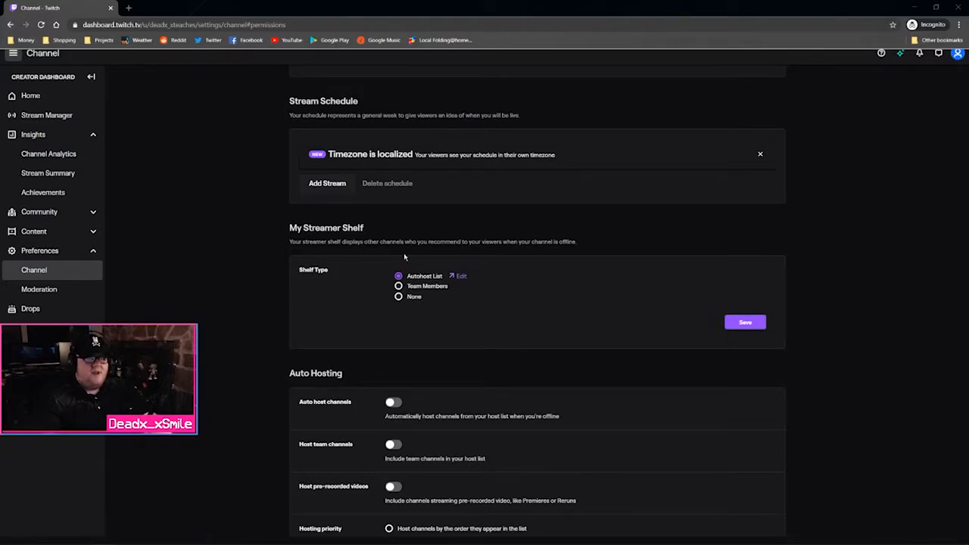
Switch on the Auto host channels and Host team channels toggles under Auto Hosting
{"action": "scroll", "coordinate": [409, 294], "scroll_direction": "down", "scroll_amount": 1}
{"action": "scroll", "coordinate": [408, 294], "scroll_direction": "down", "scroll_amount": 2}
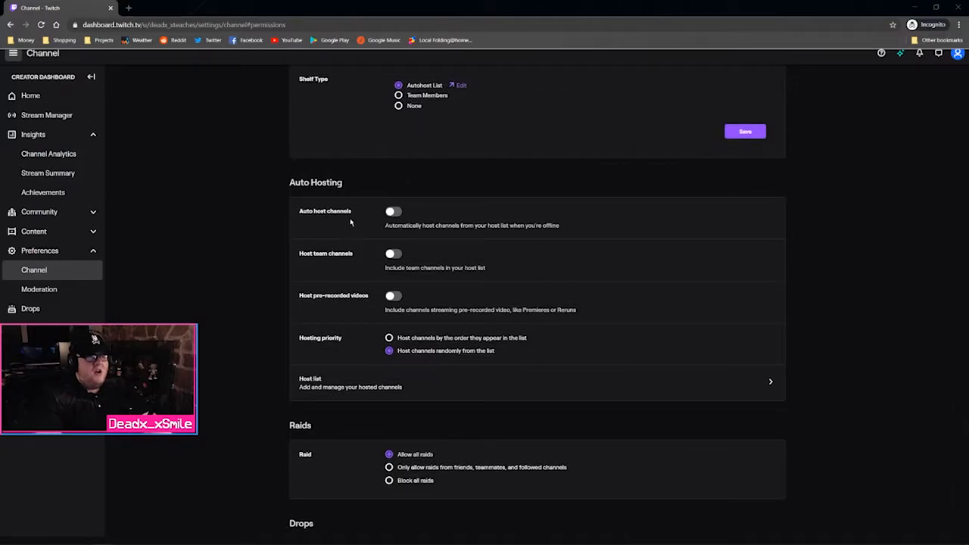
{"action": "left_click", "coordinate": [391, 214]}
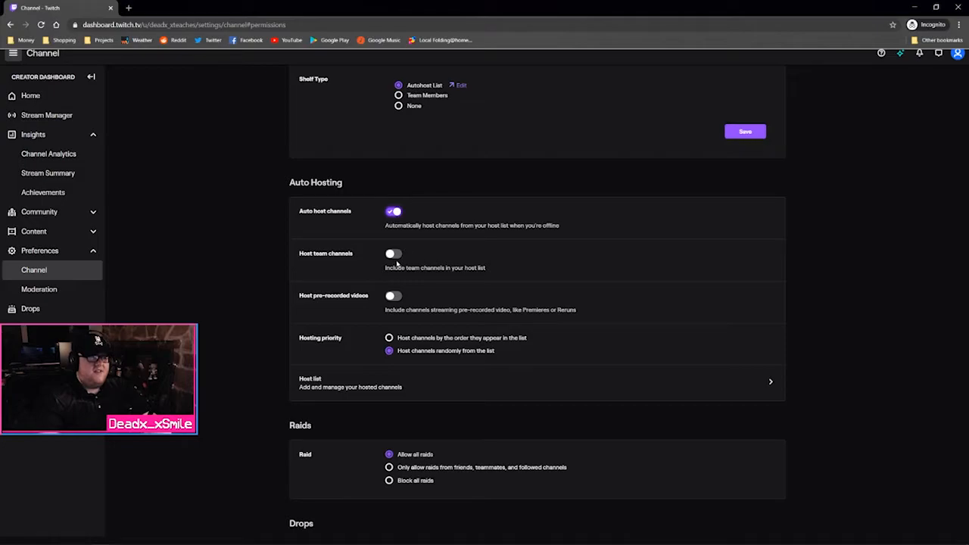
{"action": "left_click", "coordinate": [393, 254]}
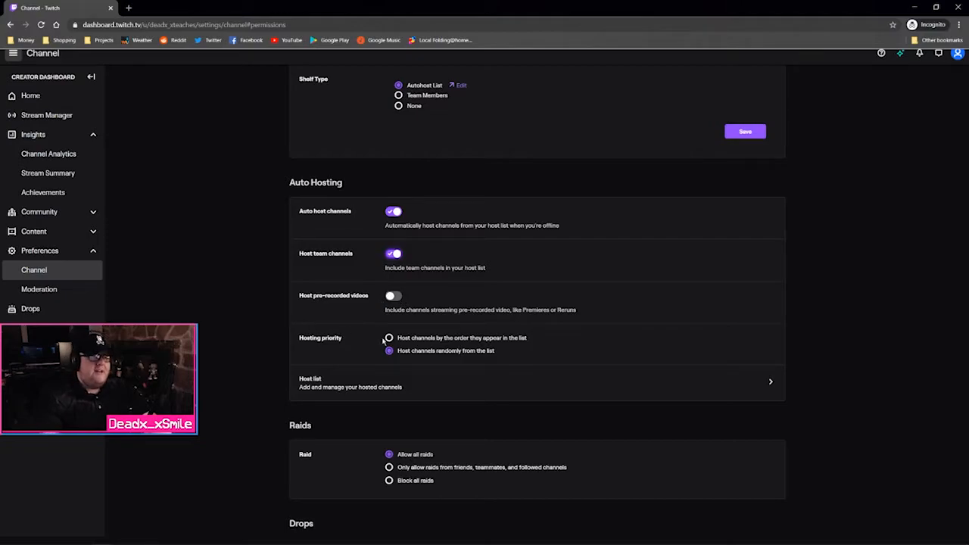
Search for the streamer's main channel in the Host list, add it, and go back
{"action": "left_click", "coordinate": [467, 370]}
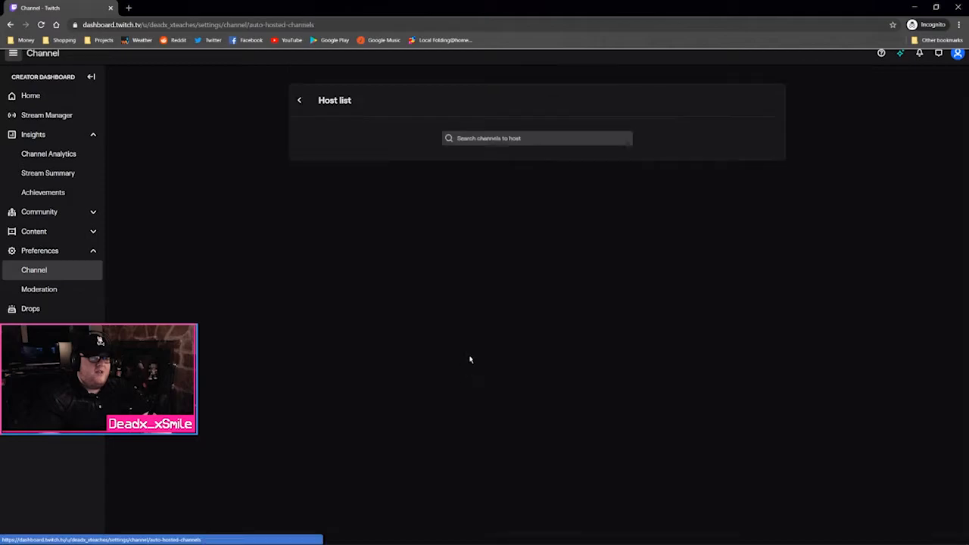
{"action": "left_click", "coordinate": [481, 139]}
{"action": "type", "text": "deadx_xsmile"}
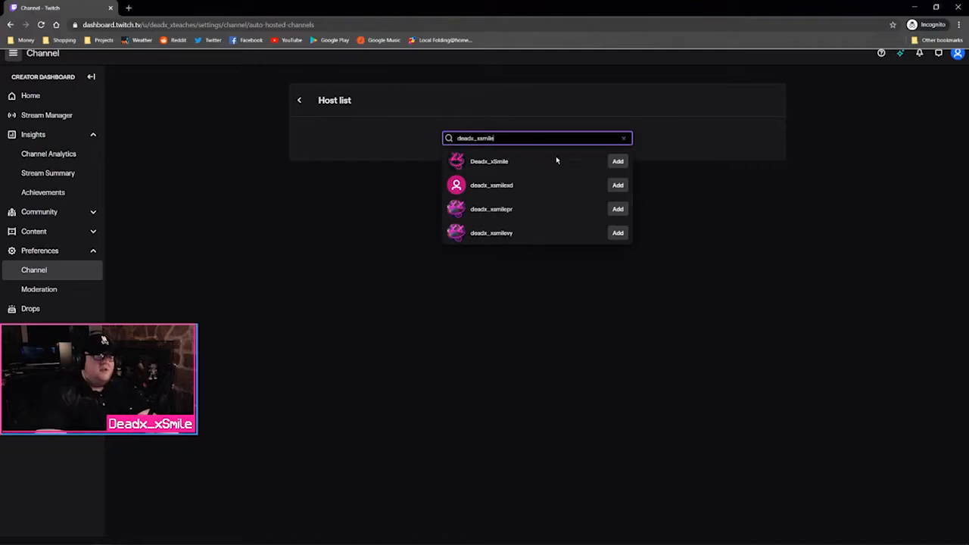
{"action": "left_click", "coordinate": [618, 161]}
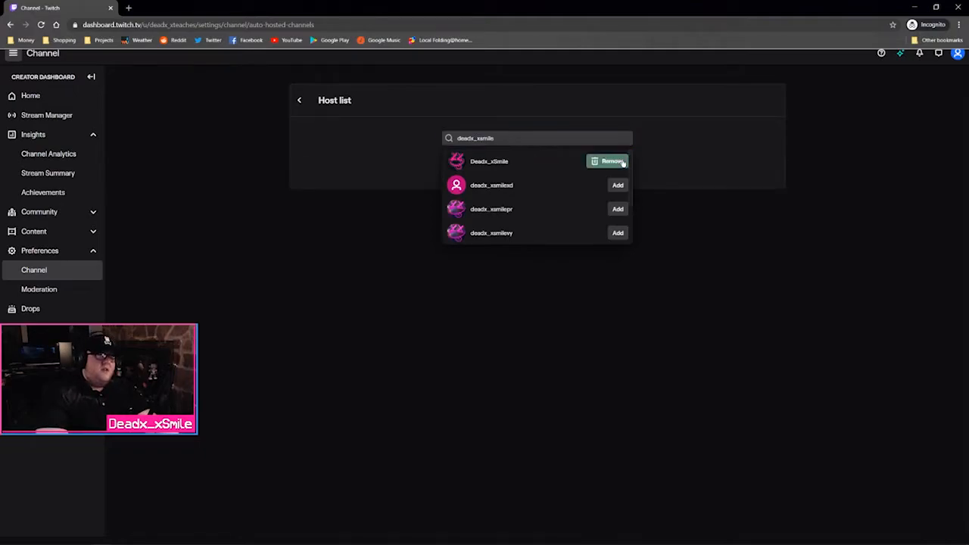
{"action": "left_click", "coordinate": [670, 218]}
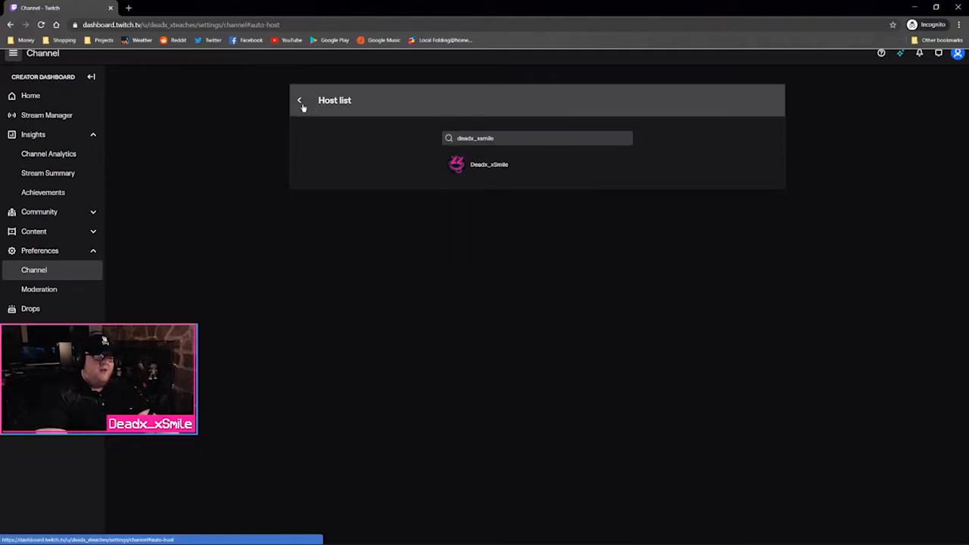
{"action": "left_click", "coordinate": [299, 103]}
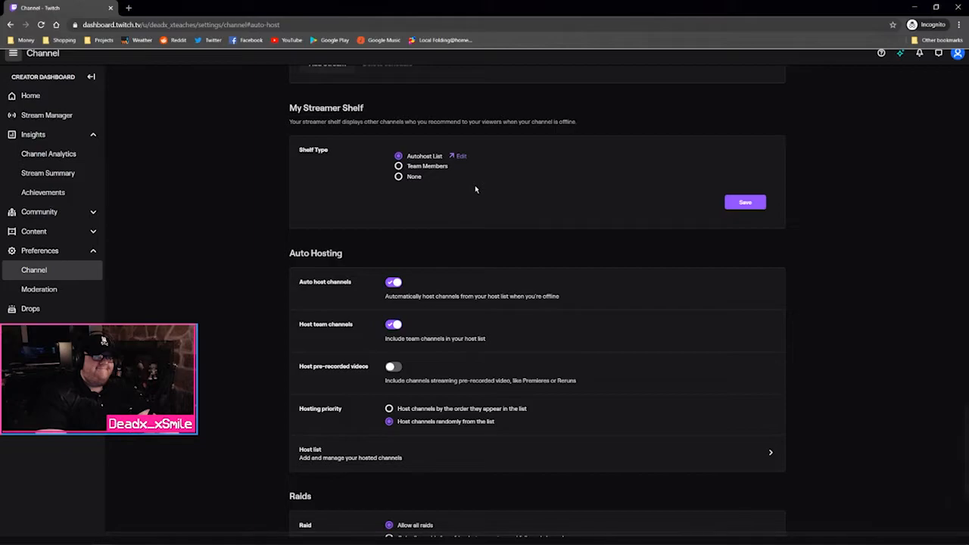
Reopen the Host list to confirm the main channel is listed
{"action": "scroll", "coordinate": [500, 227], "scroll_direction": "down", "scroll_amount": 3}
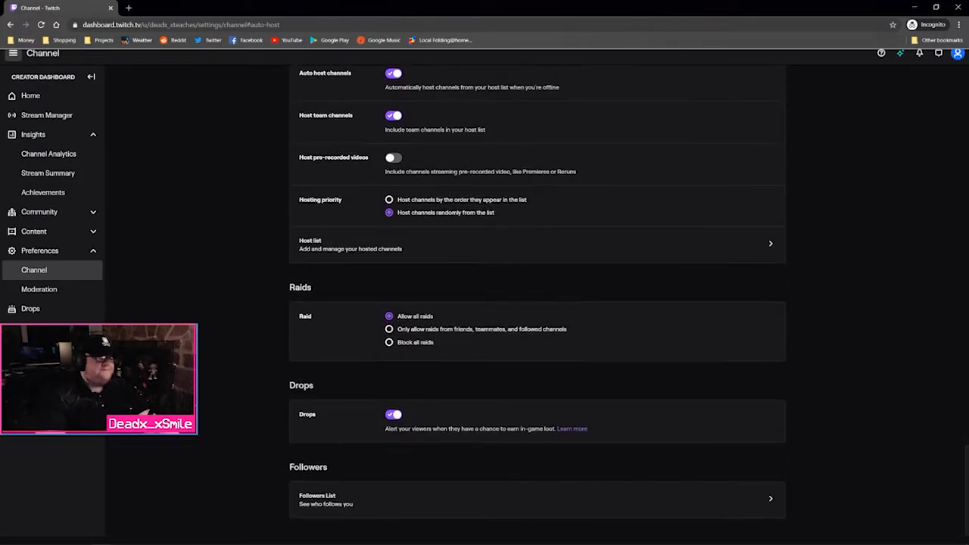
{"action": "scroll", "coordinate": [538, 303], "scroll_direction": "up", "scroll_amount": 1}
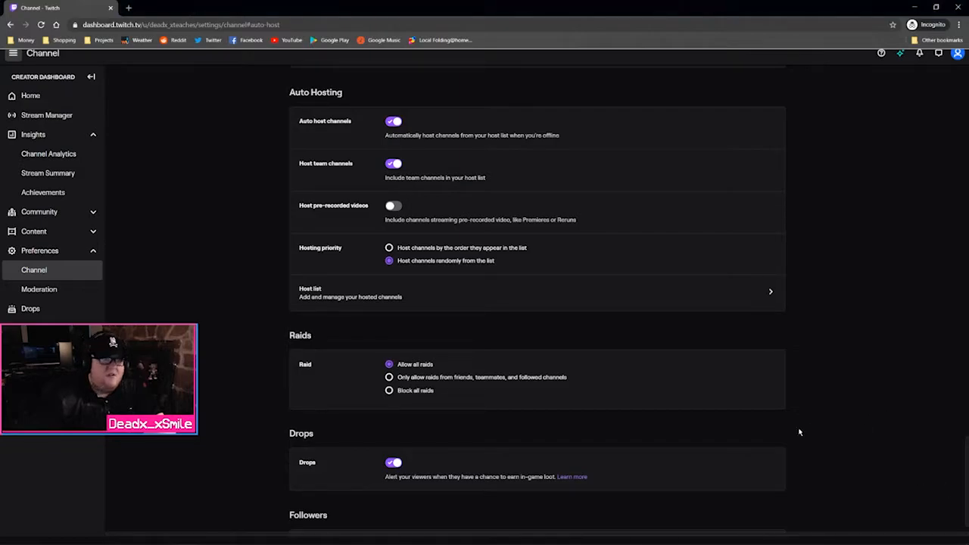
{"action": "left_click", "coordinate": [467, 300]}
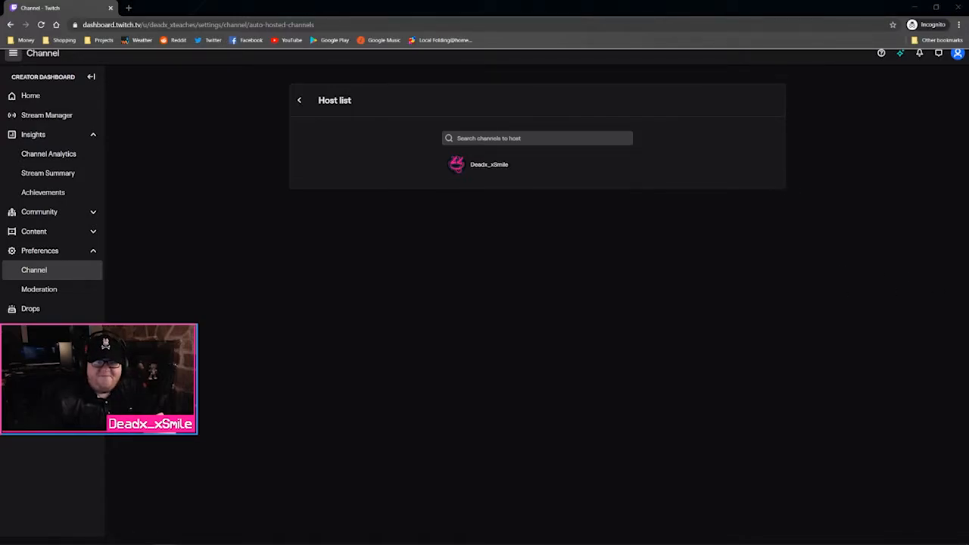
Back in channel settings, set My Streamer Shelf to Team Members instead of Autohost List
{"action": "left_click", "coordinate": [298, 100]}
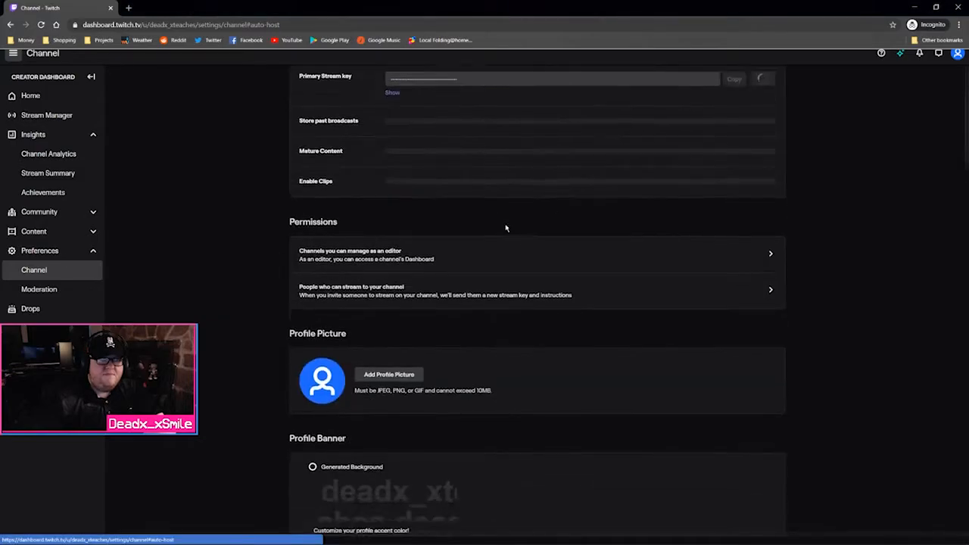
{"action": "left_click", "coordinate": [415, 273]}
{"action": "scroll", "coordinate": [504, 284], "scroll_direction": "down", "scroll_amount": 1}
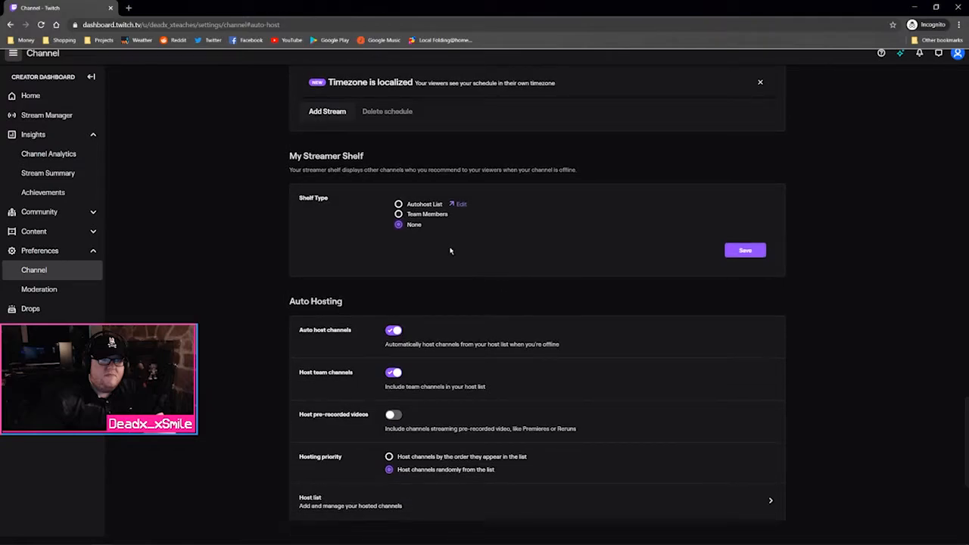
{"action": "left_click", "coordinate": [424, 208]}
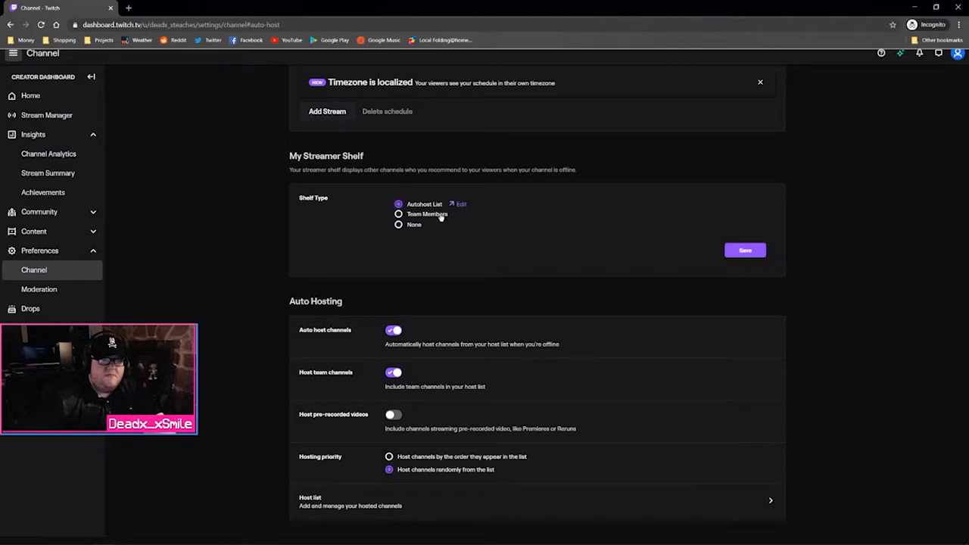
{"action": "left_click", "coordinate": [441, 218]}
{"action": "scroll", "coordinate": [613, 269], "scroll_direction": "down", "scroll_amount": 3}
{"action": "scroll", "coordinate": [612, 274], "scroll_direction": "up", "scroll_amount": 2}
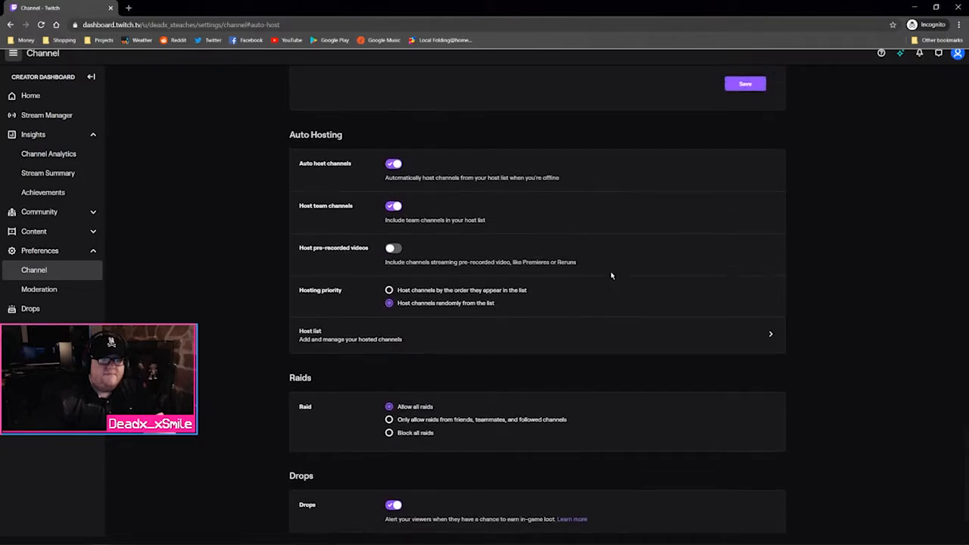
{"action": "scroll", "coordinate": [612, 276], "scroll_direction": "up", "scroll_amount": 1}
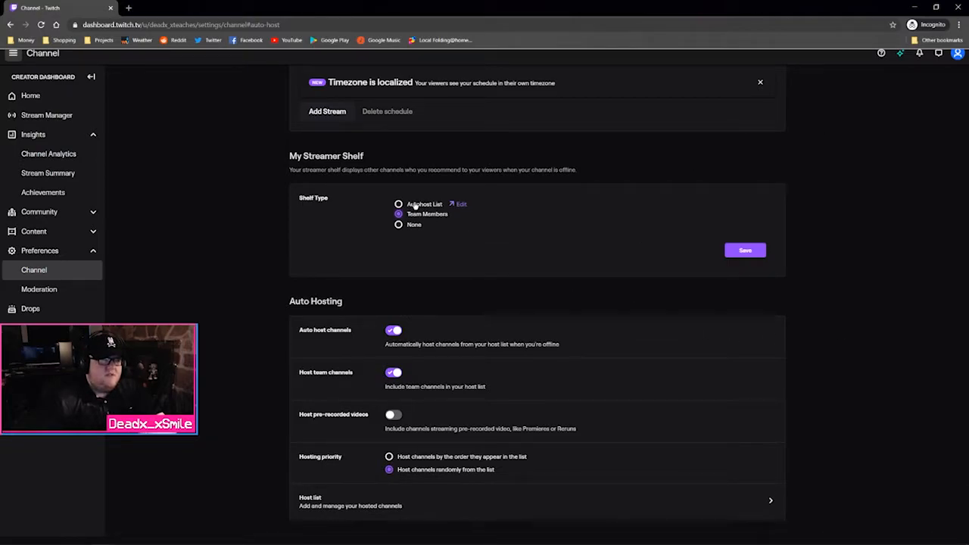
Search for a second channel in the Host list and add it
{"action": "left_click", "coordinate": [460, 204]}
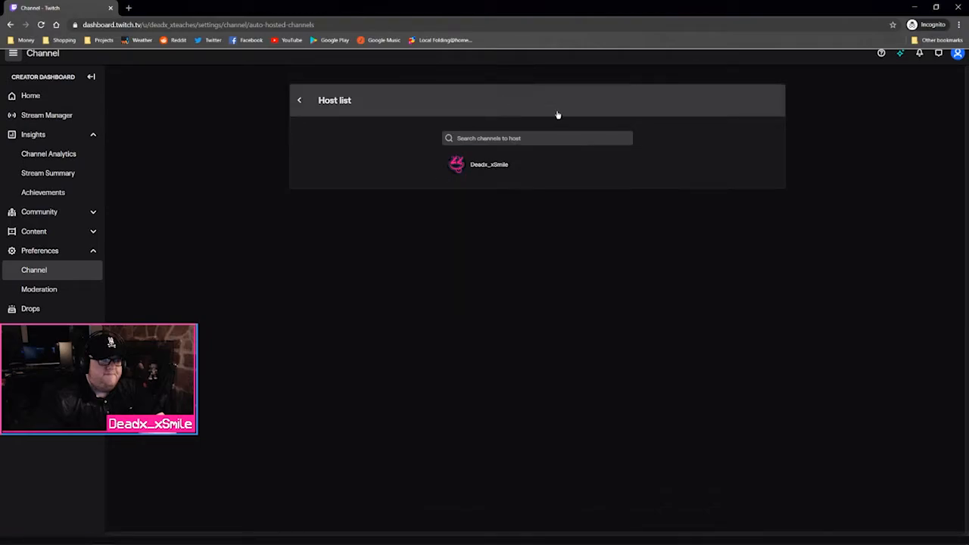
{"action": "left_click", "coordinate": [316, 106]}
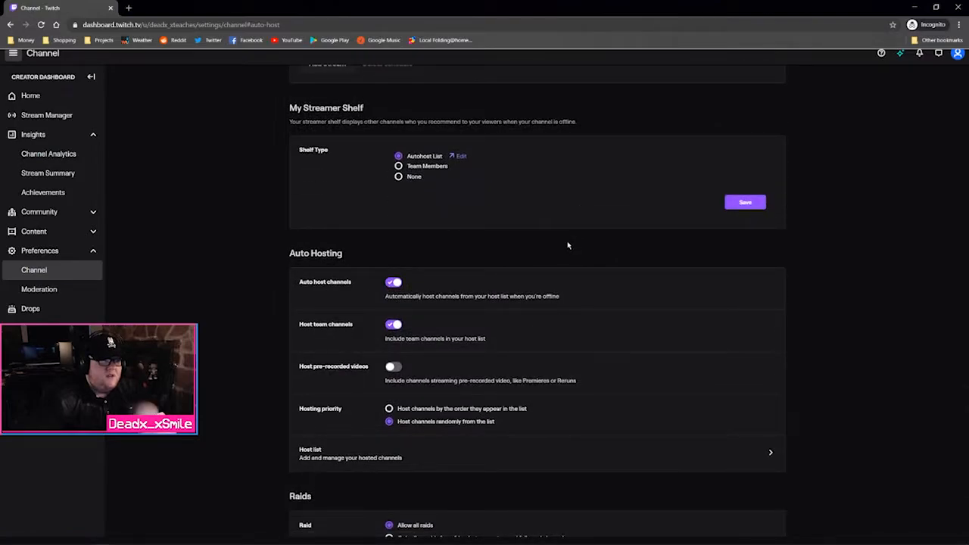
{"action": "scroll", "coordinate": [496, 311], "scroll_direction": "down", "scroll_amount": 3}
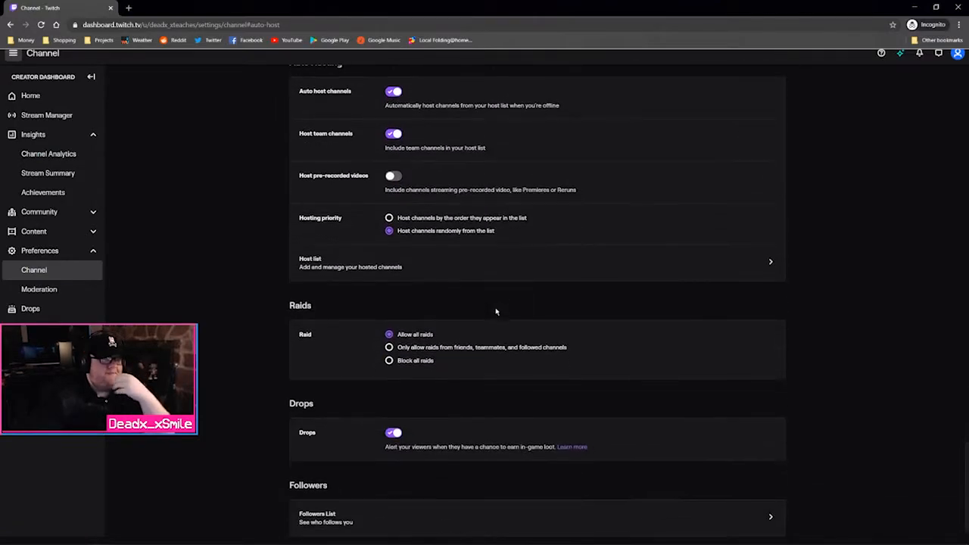
{"action": "left_click", "coordinate": [478, 276]}
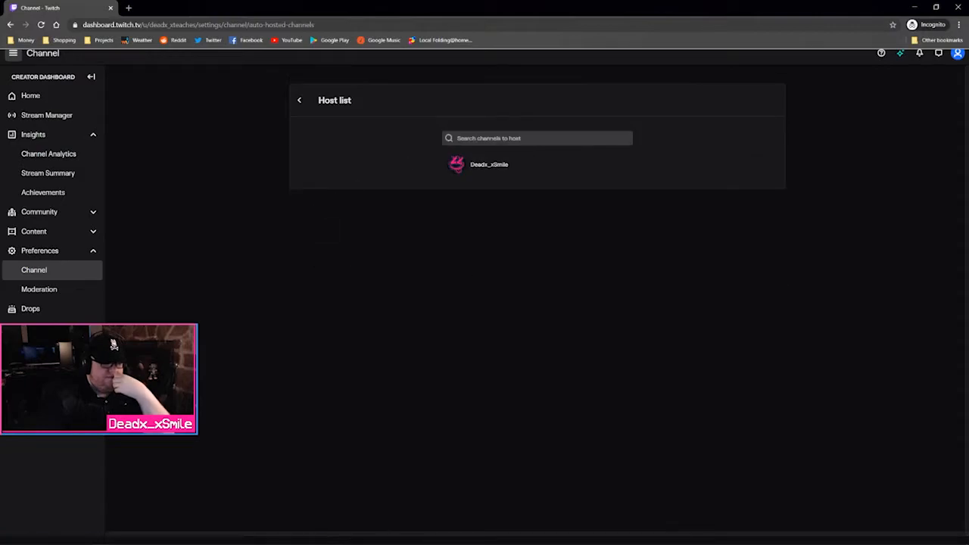
{"action": "left_click", "coordinate": [536, 139]}
{"action": "type", "text": "kissthis"}
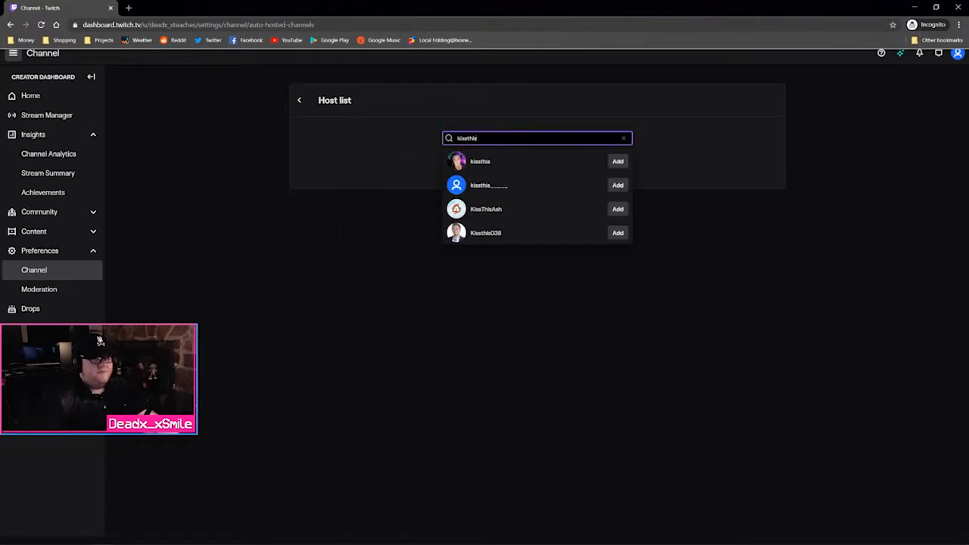
{"action": "left_click", "coordinate": [618, 161]}
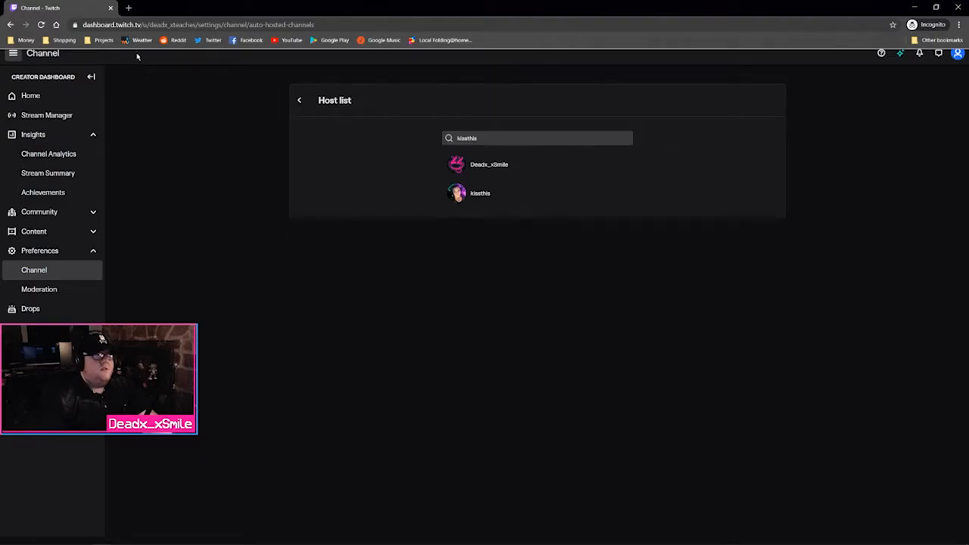
Return from the Host list to the channel settings page
{"action": "left_click", "coordinate": [13, 53]}
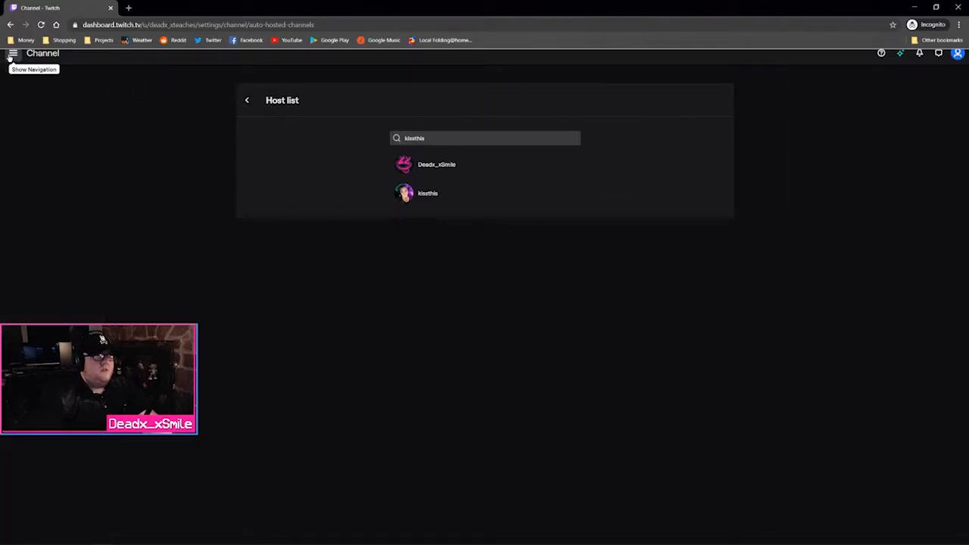
{"action": "left_click", "coordinate": [13, 53]}
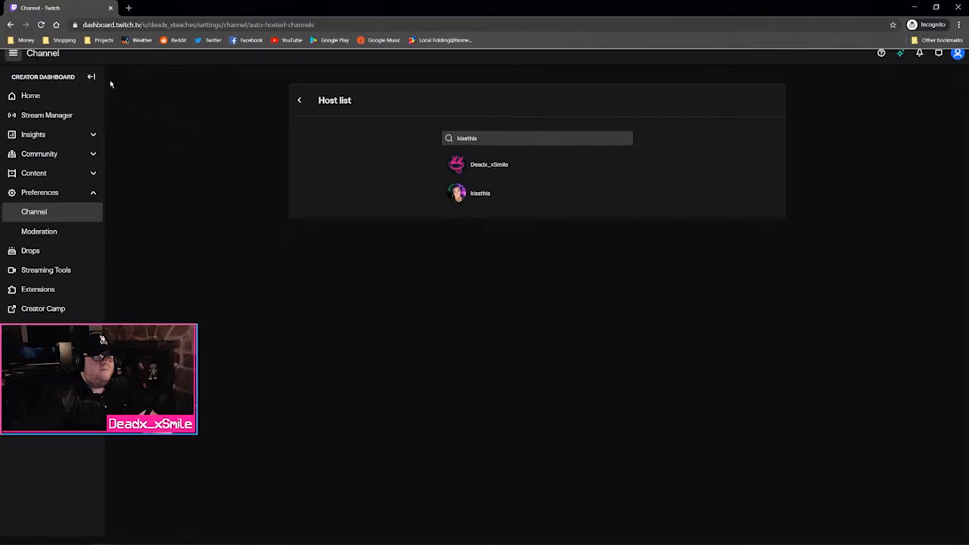
{"action": "left_click", "coordinate": [300, 101]}
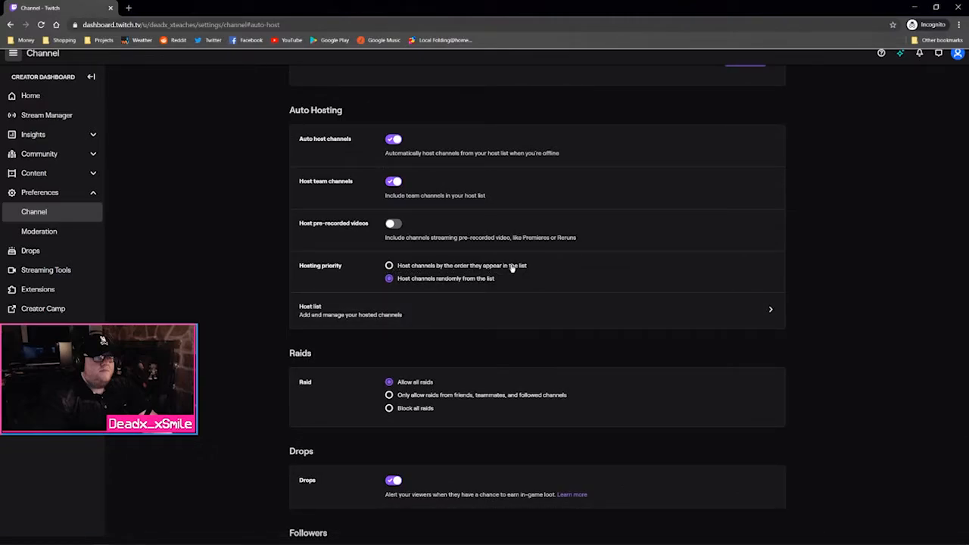
Set hosting priority to list order and drag the new channel above the main channel
{"action": "left_click", "coordinate": [428, 266]}
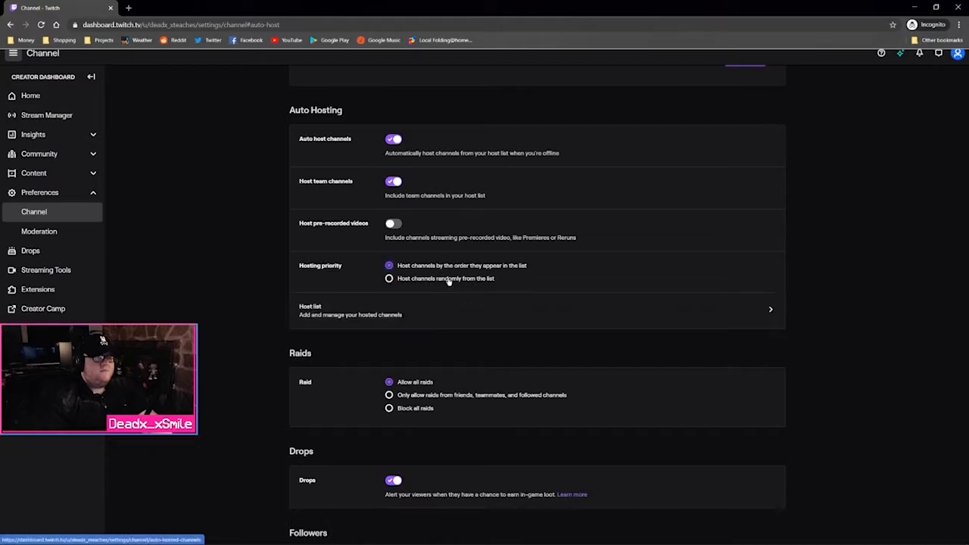
{"action": "left_click", "coordinate": [444, 314]}
{"action": "left_click_drag", "start_coordinate": [480, 198], "coordinate": [487, 239]}
{"action": "left_click_drag", "start_coordinate": [486, 182], "coordinate": [493, 136]}
{"action": "left_click_drag", "start_coordinate": [469, 167], "coordinate": [484, 141]}
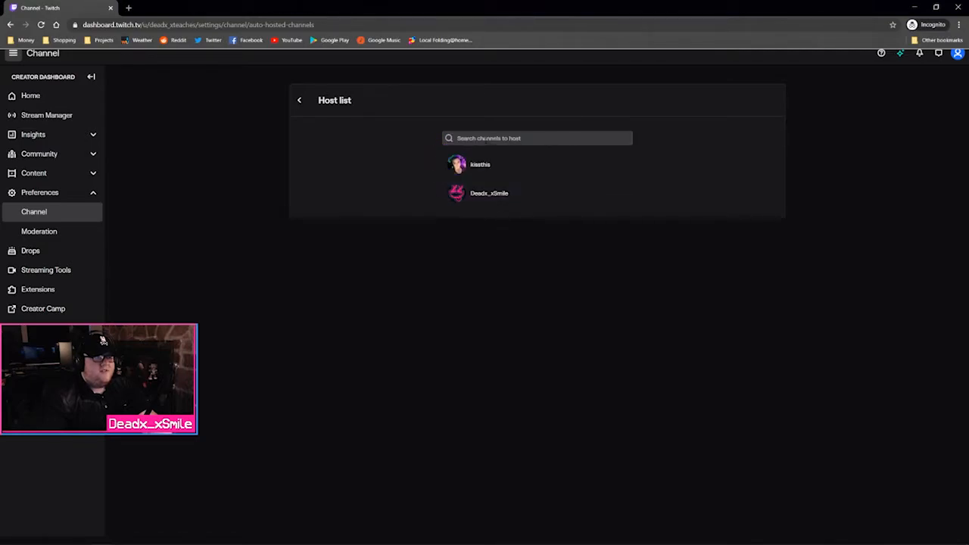
{"action": "left_click", "coordinate": [300, 101]}
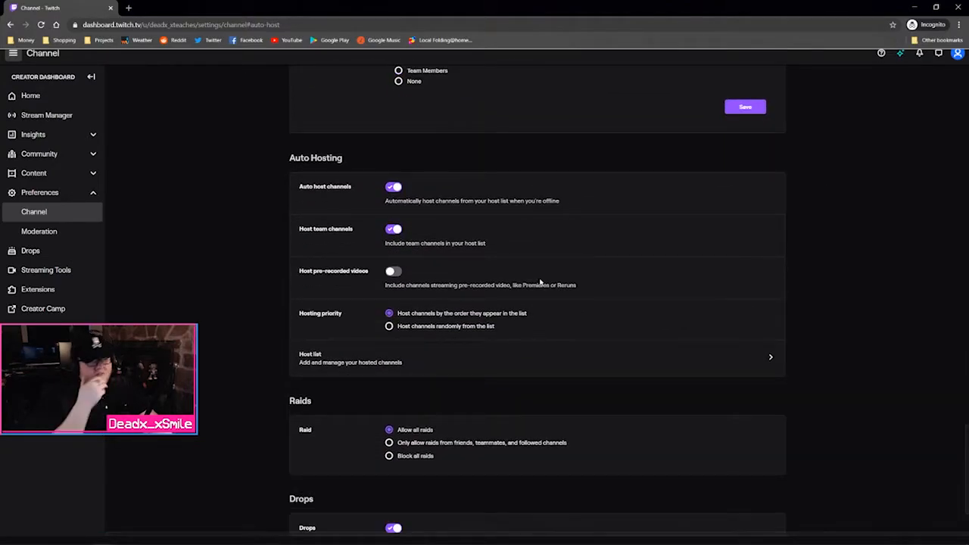
{"action": "scroll", "coordinate": [540, 283], "scroll_direction": "down", "scroll_amount": 2}
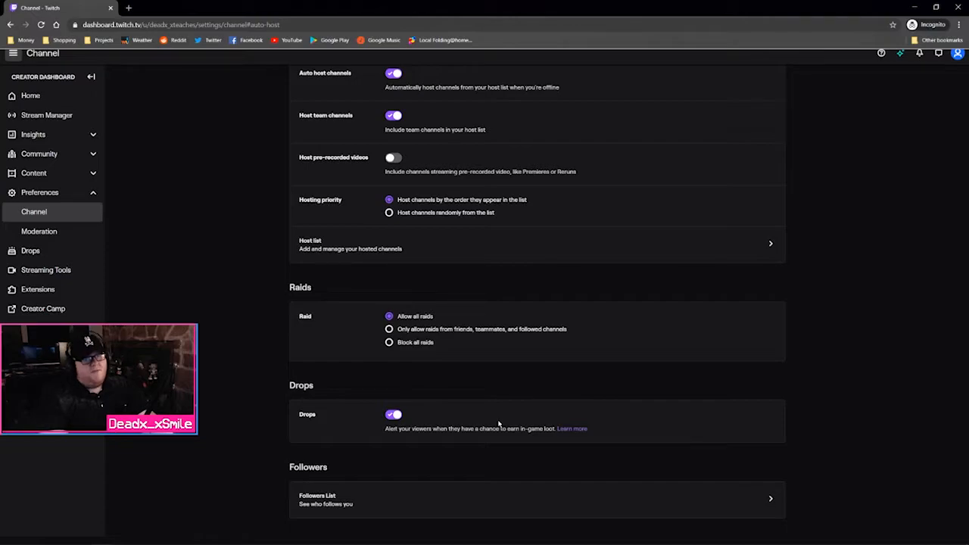
{"action": "scroll", "coordinate": [558, 407], "scroll_direction": "up", "scroll_amount": 10}
{"action": "scroll", "coordinate": [550, 396], "scroll_direction": "up", "scroll_amount": 15}
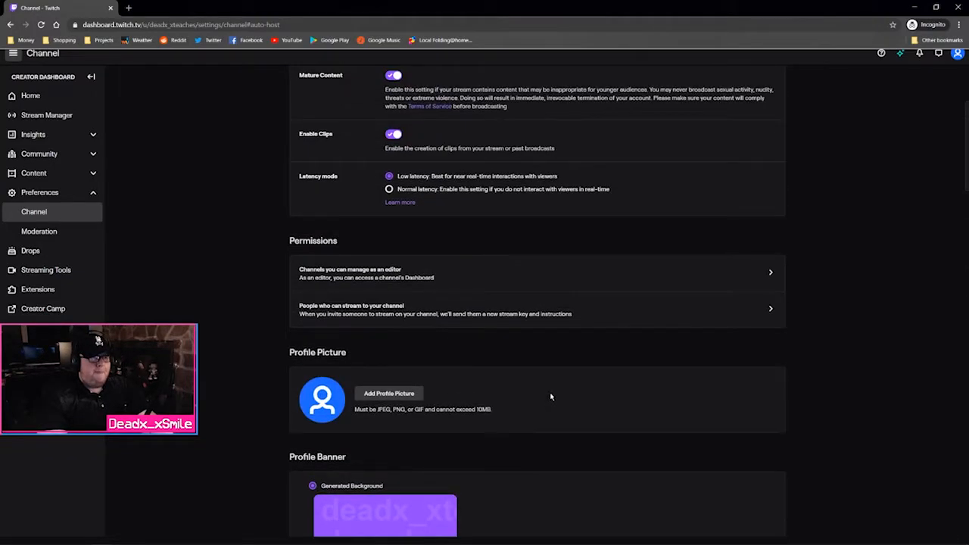
{"action": "scroll", "coordinate": [550, 396], "scroll_direction": "up", "scroll_amount": 3}
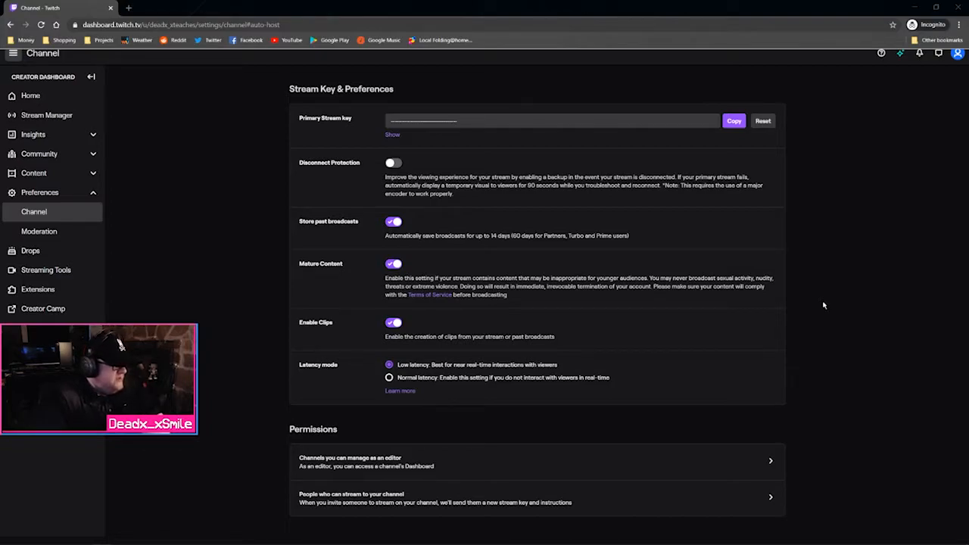
Look over the Video Producer and Clips pages under Content
{"action": "left_click", "coordinate": [90, 175]}
{"action": "left_click", "coordinate": [46, 193]}
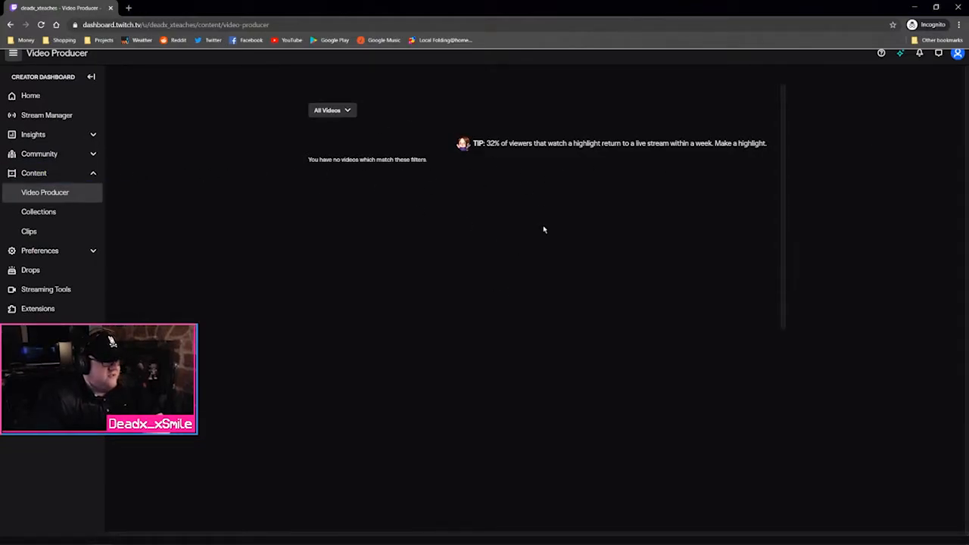
{"action": "left_click", "coordinate": [34, 231]}
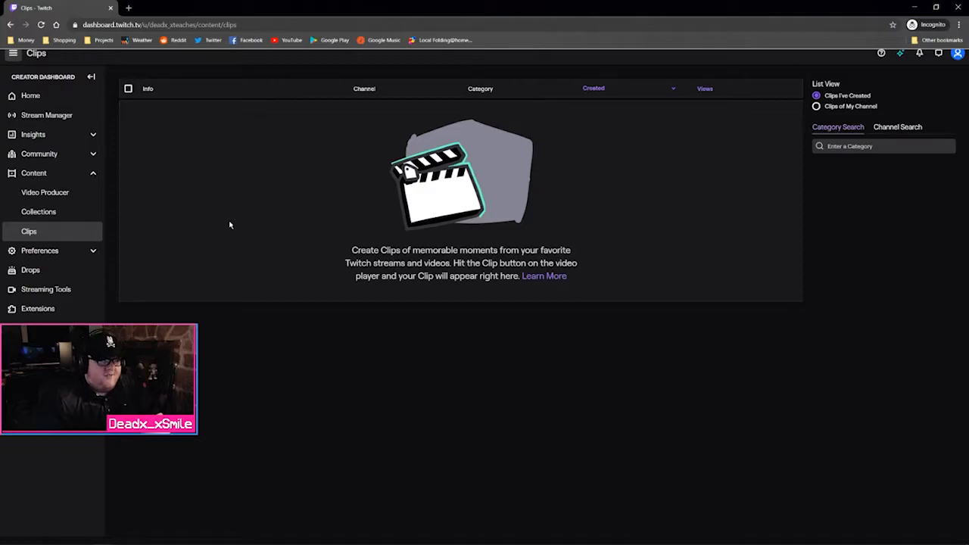
Open the Roles Manager under Community and start Add a Role
{"action": "left_click", "coordinate": [76, 154]}
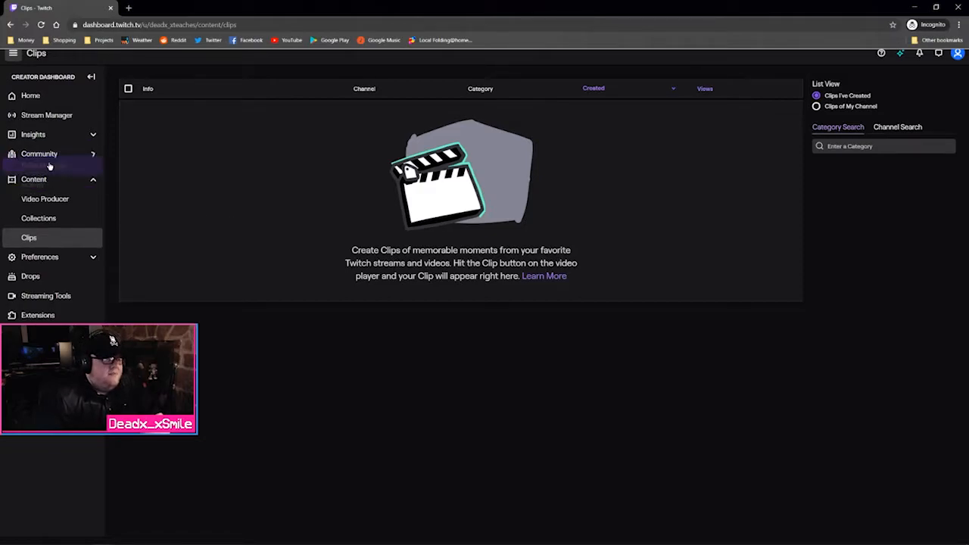
{"action": "left_click", "coordinate": [45, 172]}
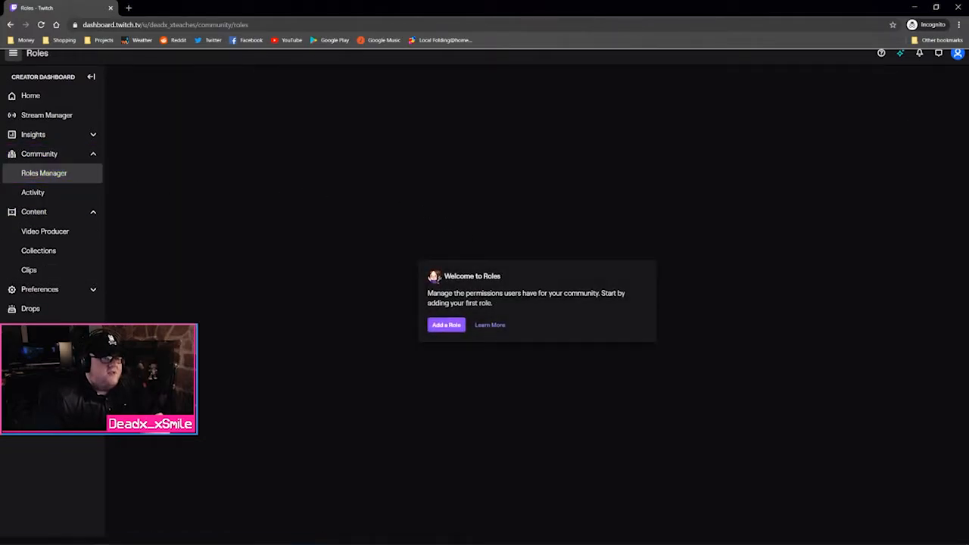
{"action": "left_click", "coordinate": [447, 326]}
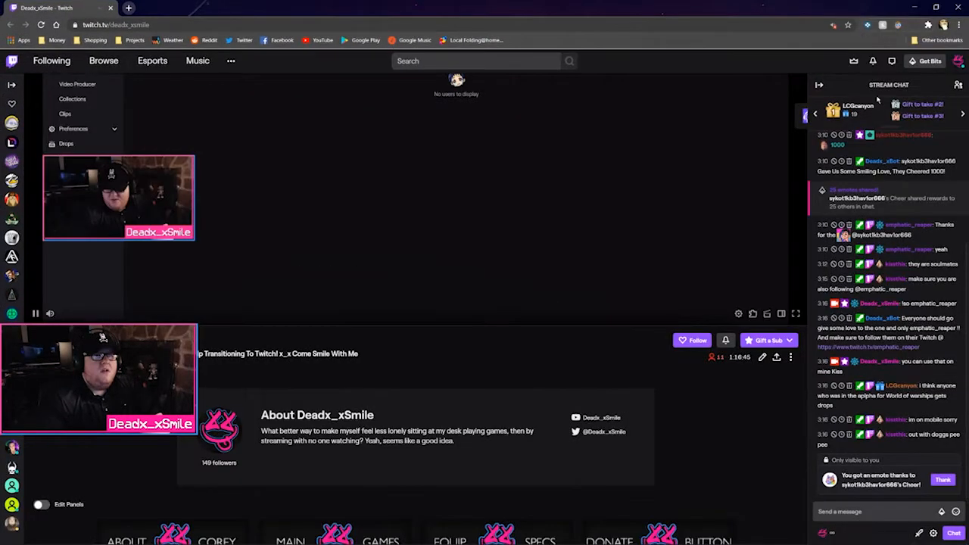
{"action": "left_click", "coordinate": [958, 60]}
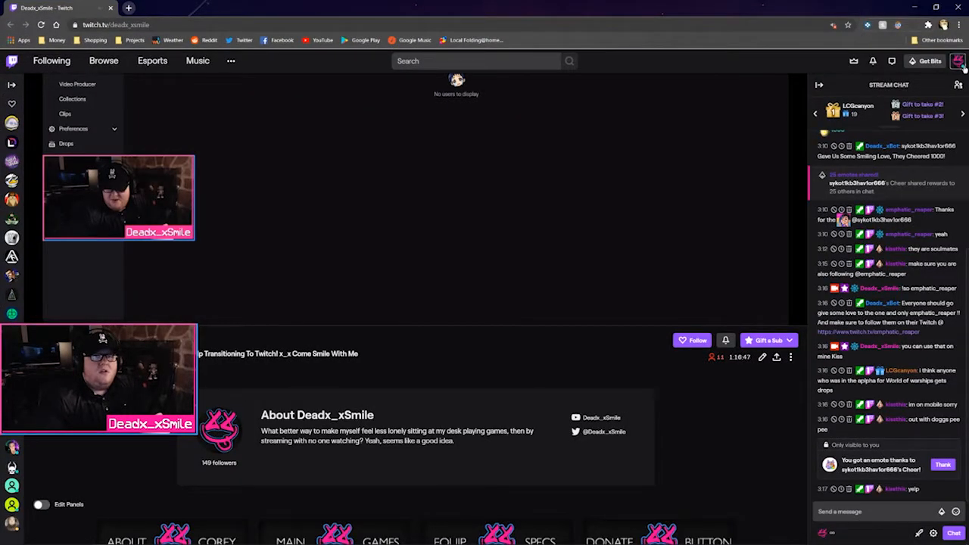
Open the Creator Dashboard from the avatar menu and go to Community's Roles Manager
{"action": "left_click", "coordinate": [917, 181]}
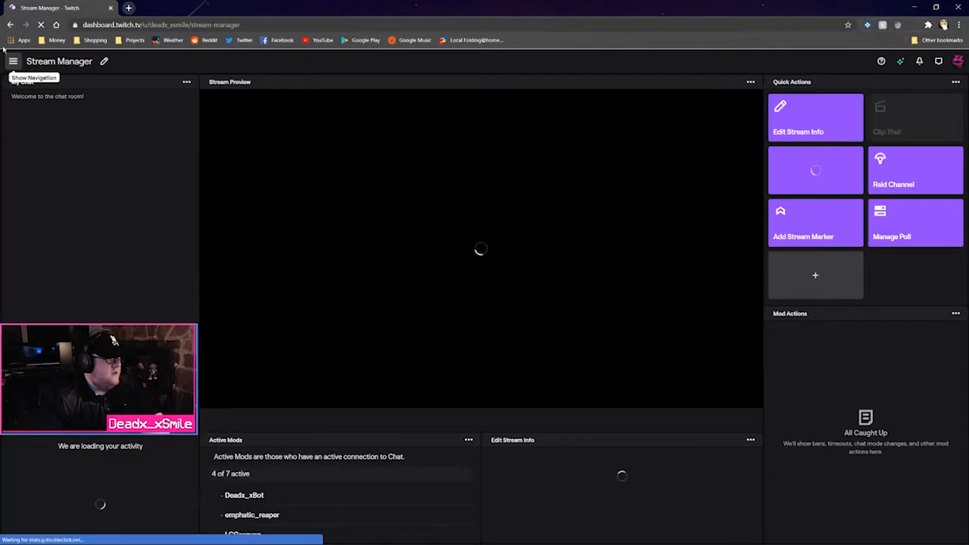
{"action": "left_click", "coordinate": [13, 63]}
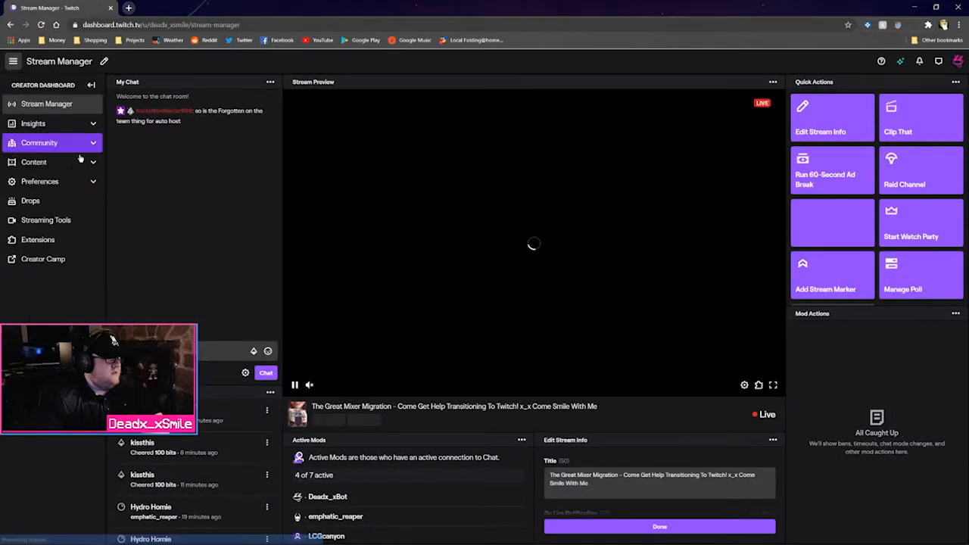
{"action": "left_click", "coordinate": [73, 165]}
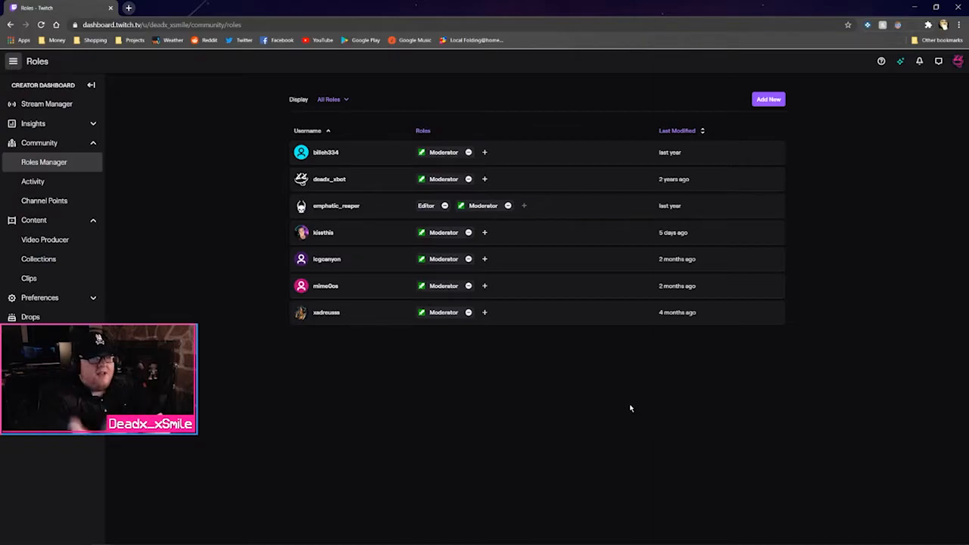
Filter roles to VIP, finding none, switch back to All Roles and start Add New
{"action": "left_click", "coordinate": [334, 101]}
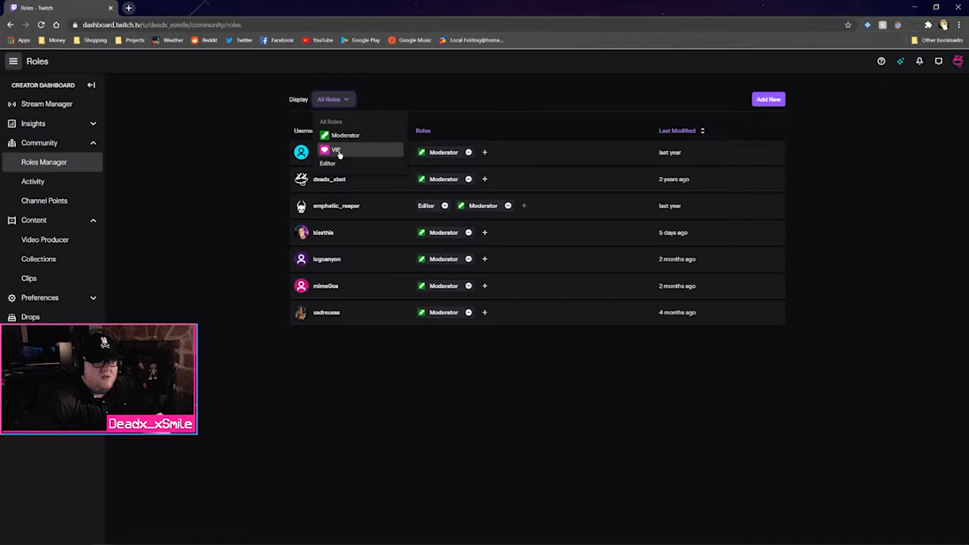
{"action": "left_click", "coordinate": [338, 152]}
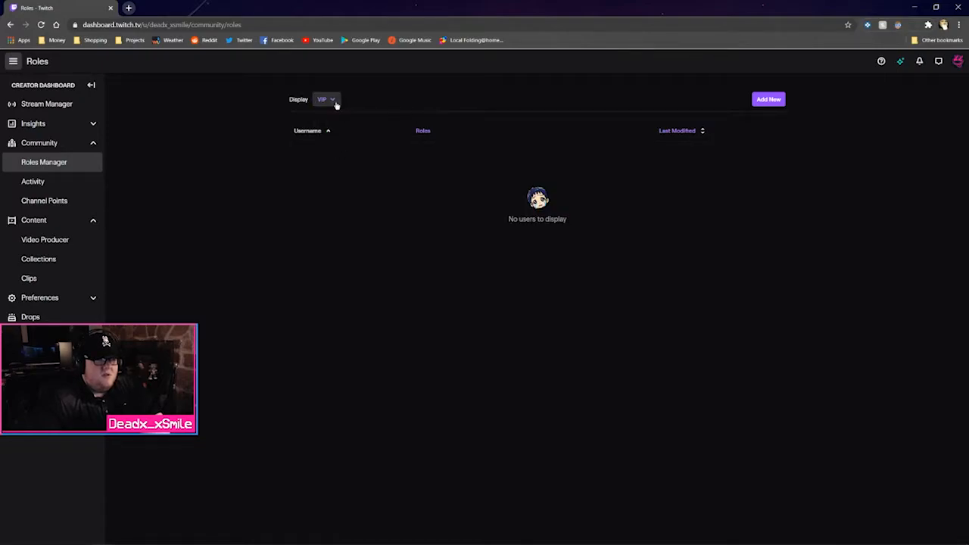
{"action": "left_click", "coordinate": [337, 102]}
{"action": "left_click", "coordinate": [337, 122]}
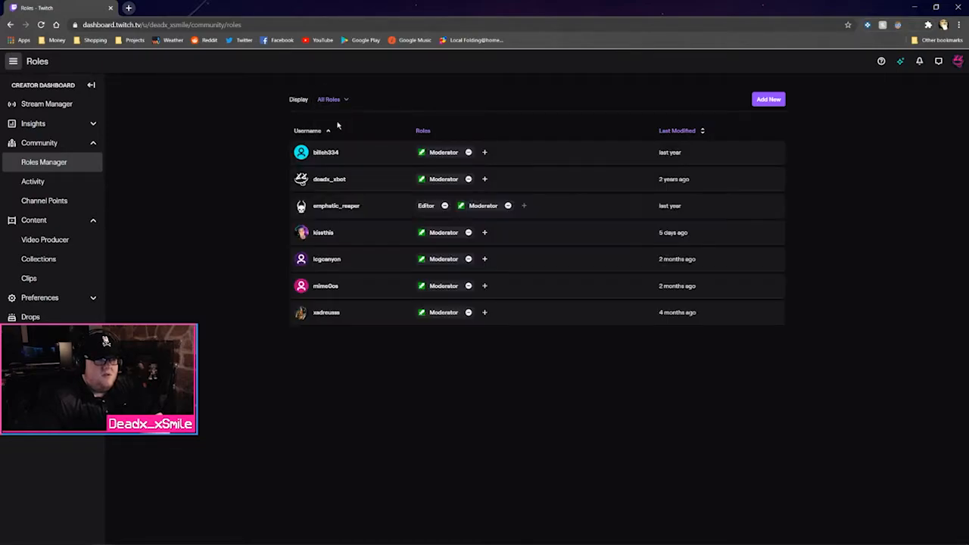
{"action": "left_click", "coordinate": [775, 101]}
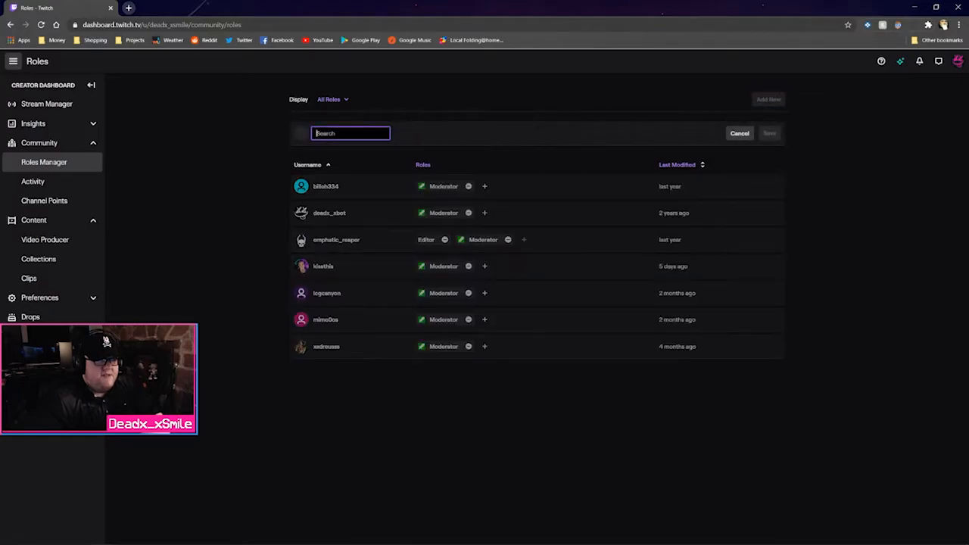
Search the viewer's username in Roles Manager, give that account the VIP role, and dismiss the success banner
{"action": "type", "text": "diamondguy"}
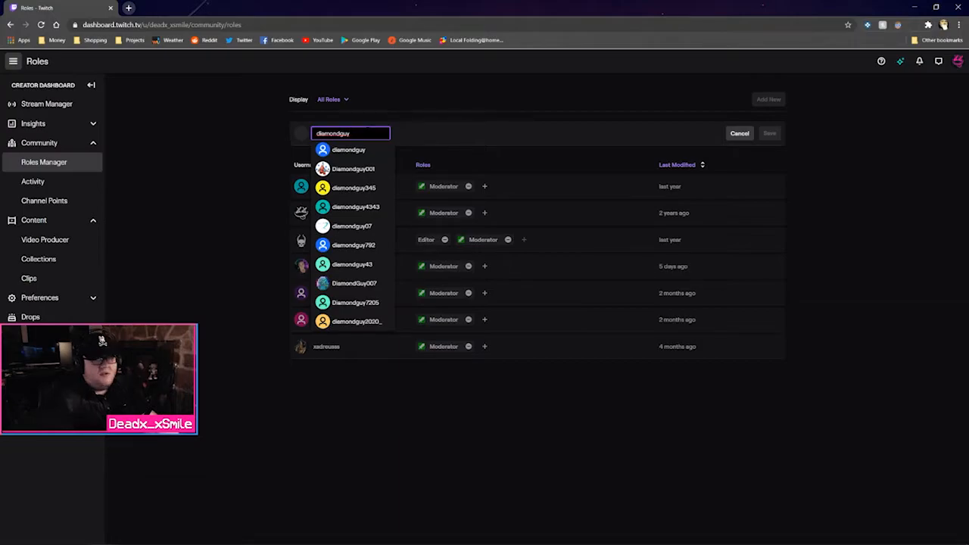
{"action": "key", "text": "alt+Tab"}
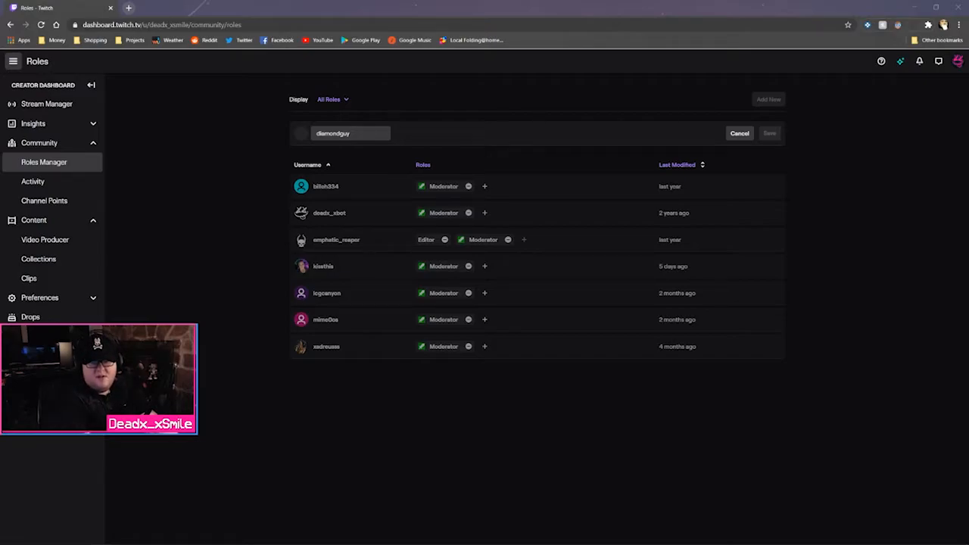
{"action": "left_click", "coordinate": [371, 133]}
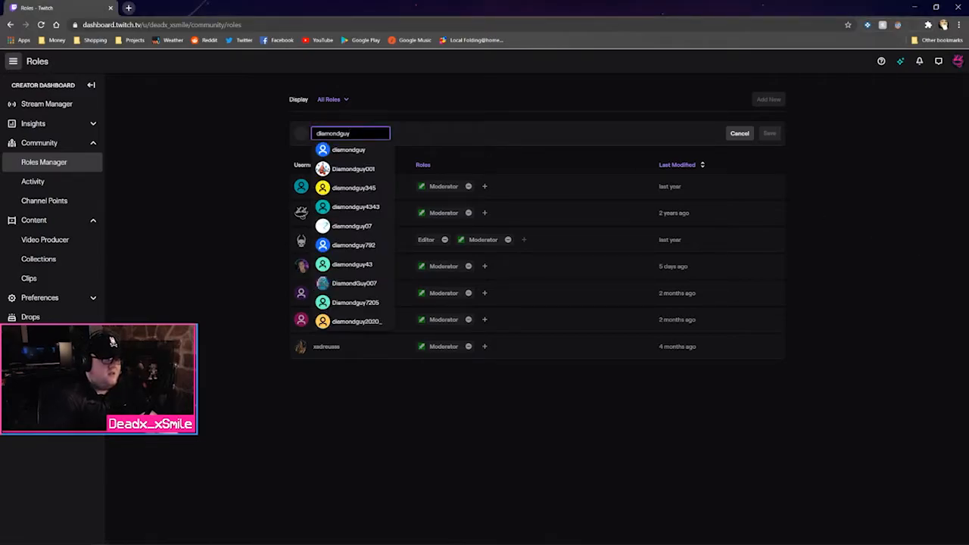
{"action": "left_click", "coordinate": [371, 209]}
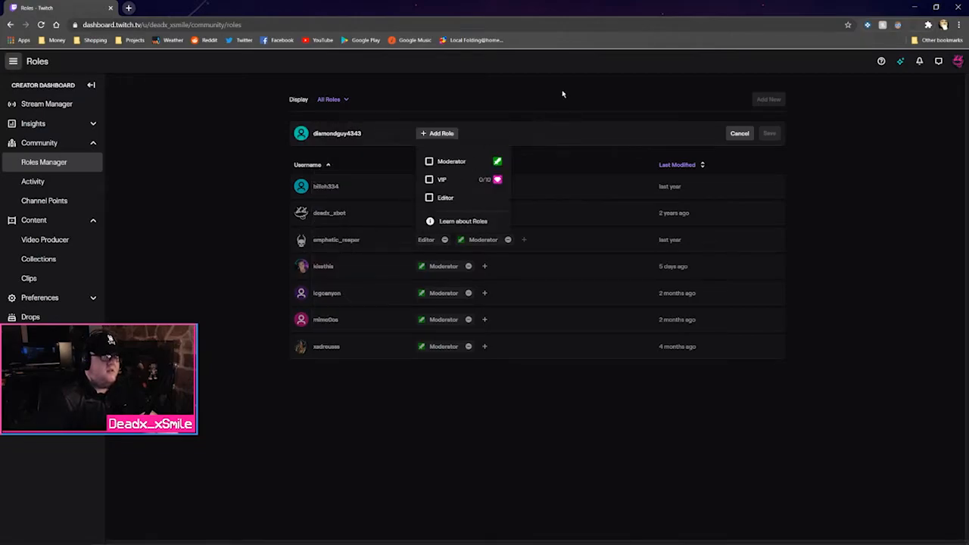
{"action": "left_click", "coordinate": [430, 179]}
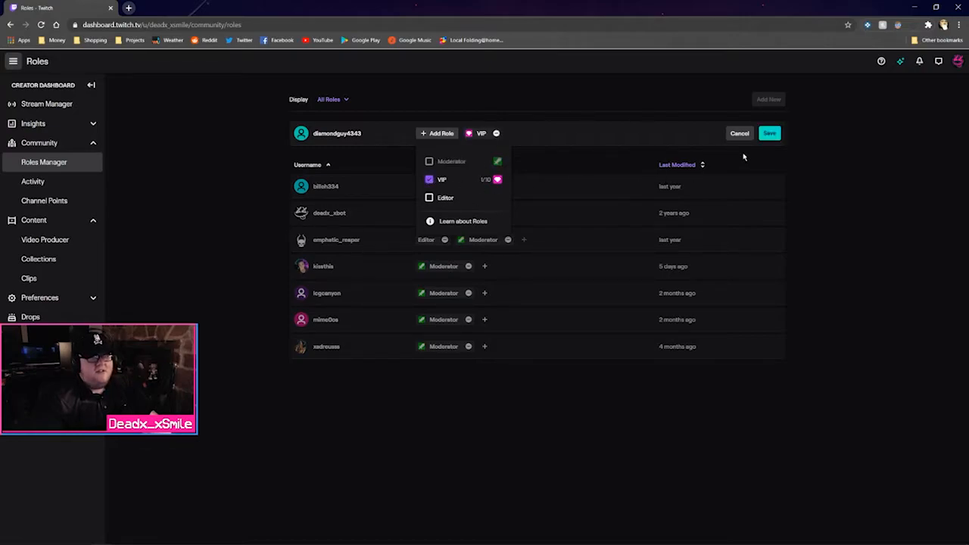
{"action": "left_click", "coordinate": [769, 134]}
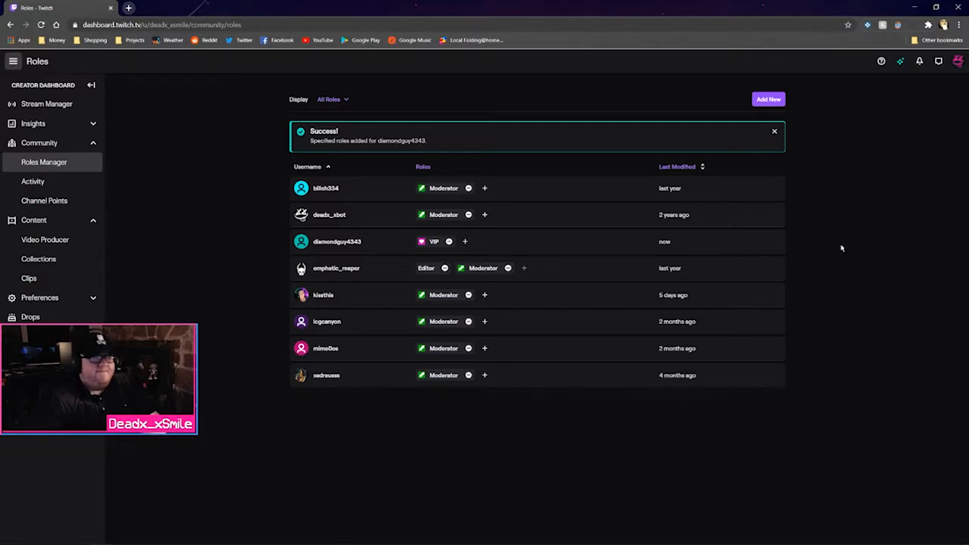
{"action": "left_click", "coordinate": [774, 132]}
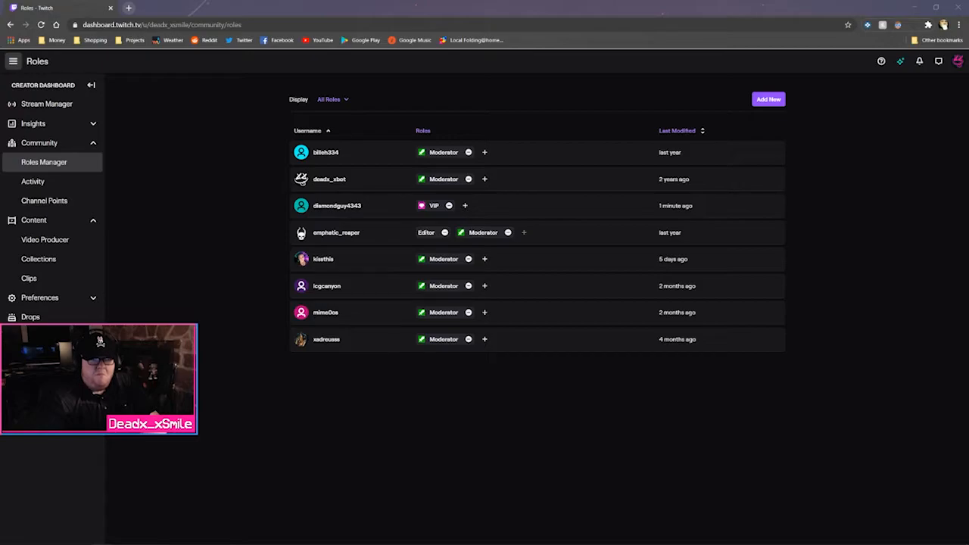
{"action": "left_click", "coordinate": [826, 373]}
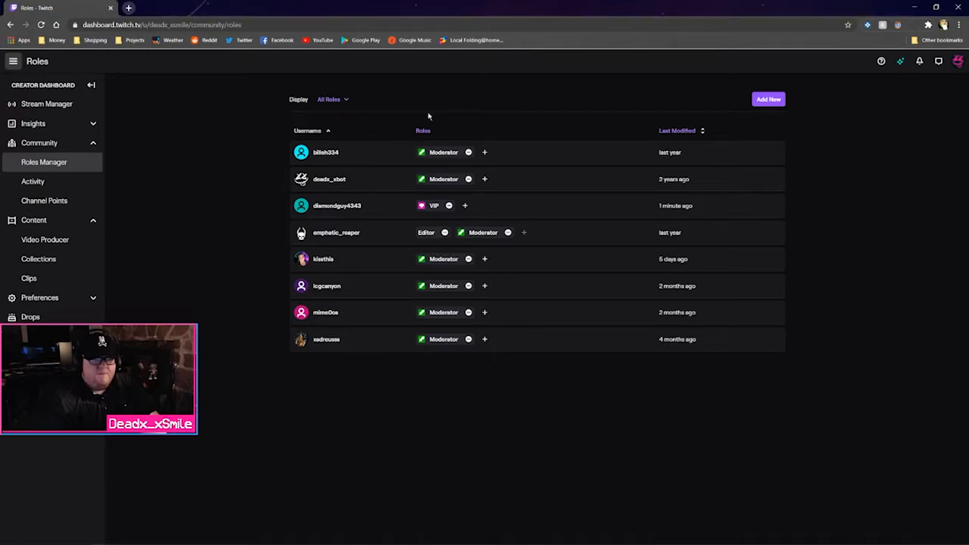
Search 'twitch vip' in a new tab and read the VIPs section of 'Managing Roles for your Channel'
{"action": "left_click", "coordinate": [128, 8]}
{"action": "type", "text": "twitch vip"}
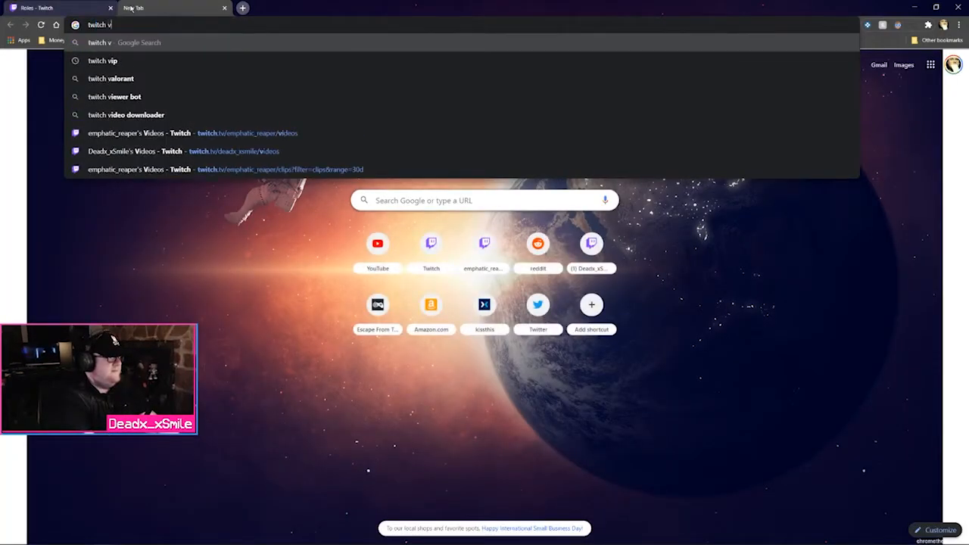
{"action": "key", "text": "Return"}
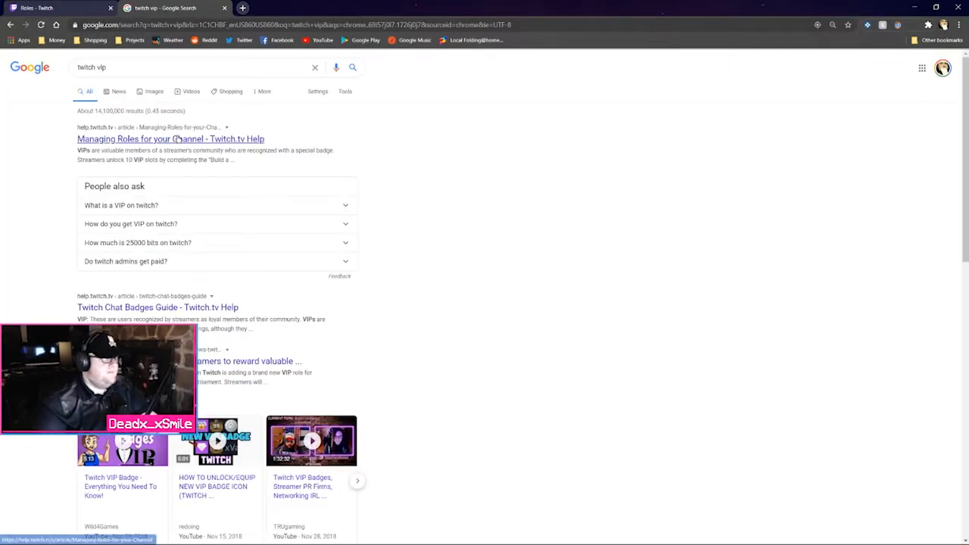
{"action": "left_click", "coordinate": [174, 139]}
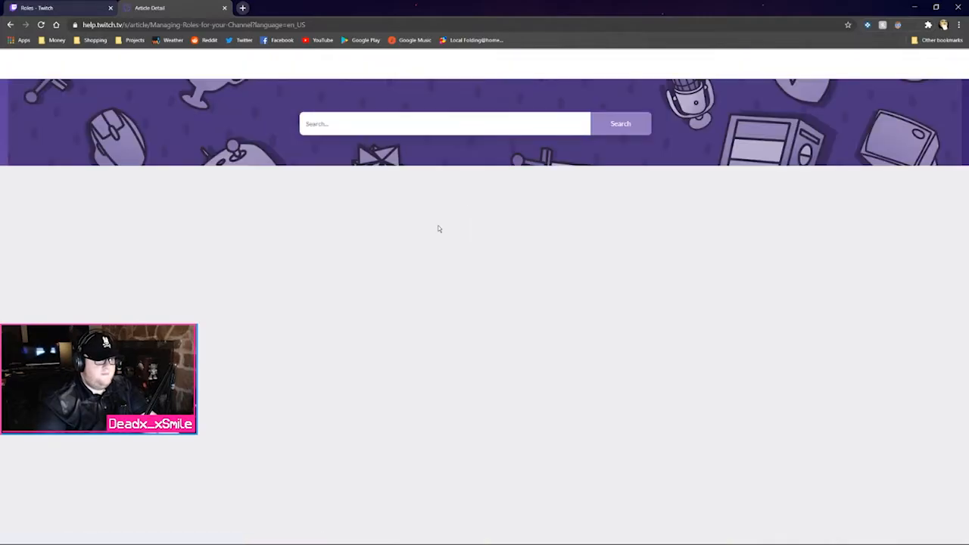
{"action": "scroll", "coordinate": [264, 222], "scroll_direction": "down", "scroll_amount": 3}
{"action": "scroll", "coordinate": [260, 218], "scroll_direction": "down", "scroll_amount": 3}
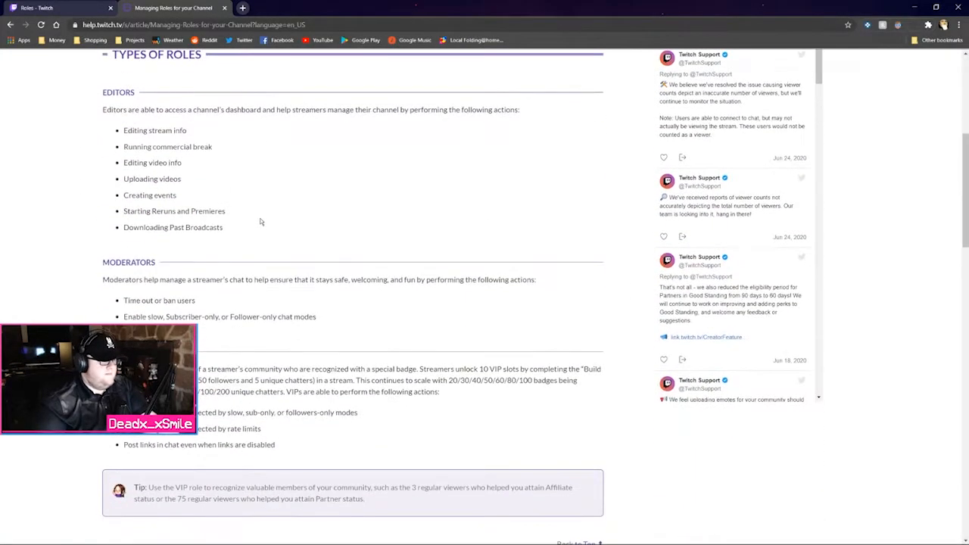
{"action": "scroll", "coordinate": [294, 235], "scroll_direction": "down", "scroll_amount": 2}
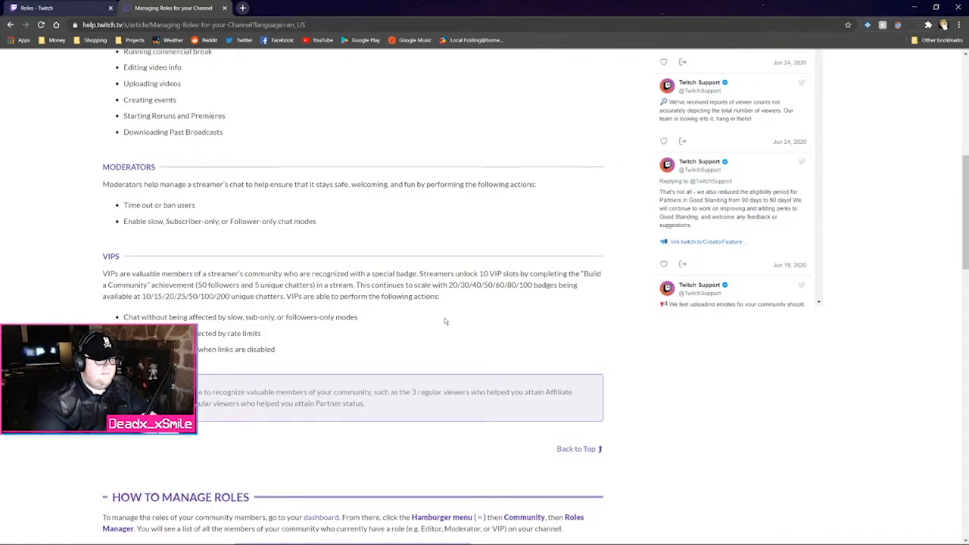
{"action": "scroll", "coordinate": [445, 321], "scroll_direction": "down", "scroll_amount": 1}
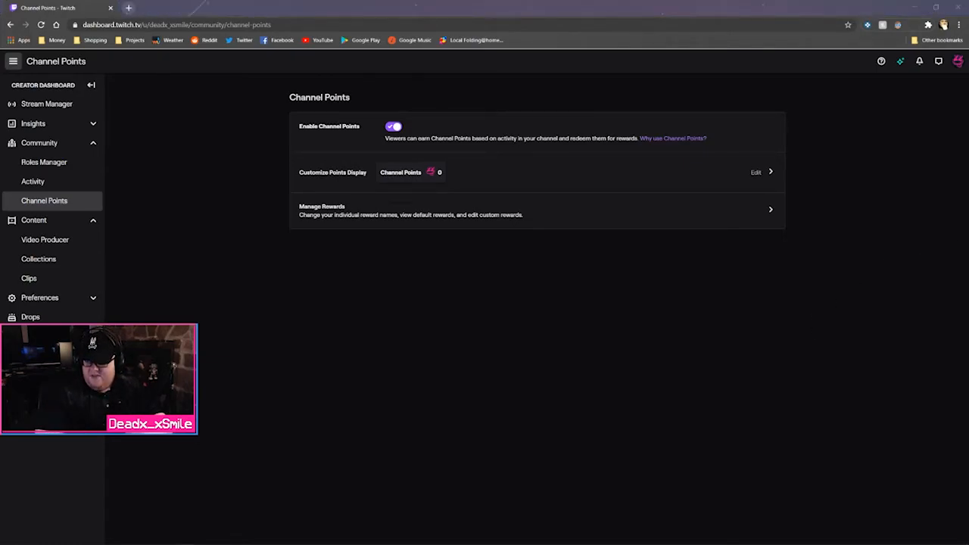
Open the Customize Points Display row from the Channel Points page
{"action": "left_click", "coordinate": [580, 327]}
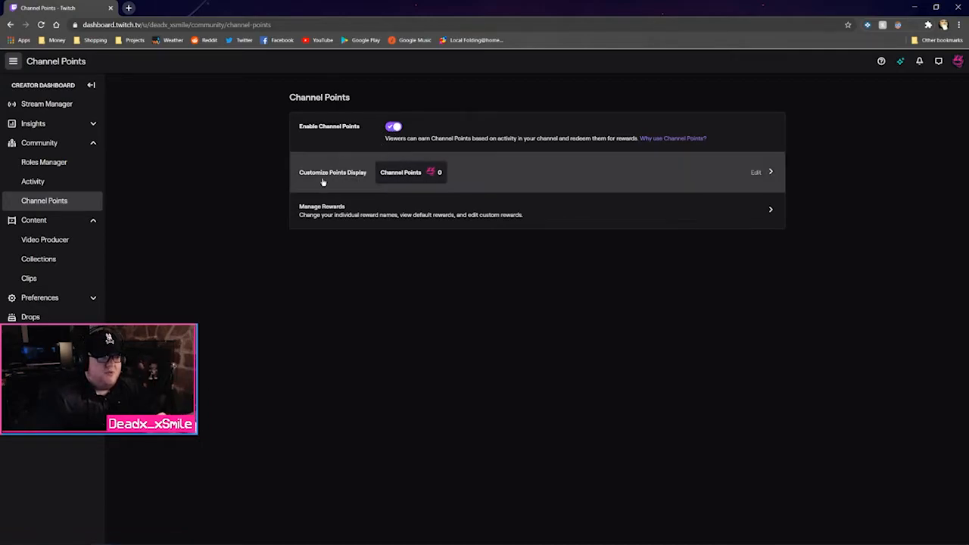
{"action": "left_click", "coordinate": [484, 182]}
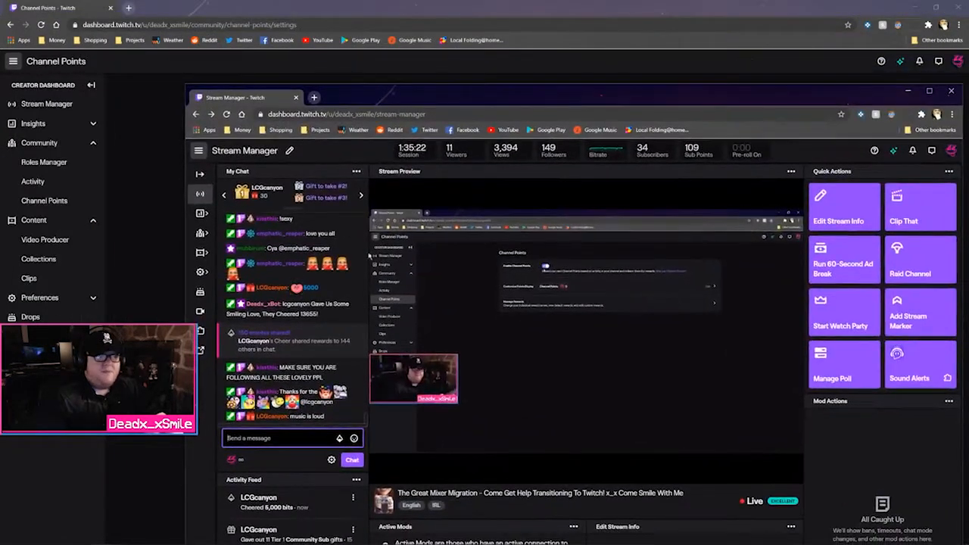
Preview the rewards via the chat points button, close the preview, and go back to Channel Points
{"action": "left_click", "coordinate": [231, 460]}
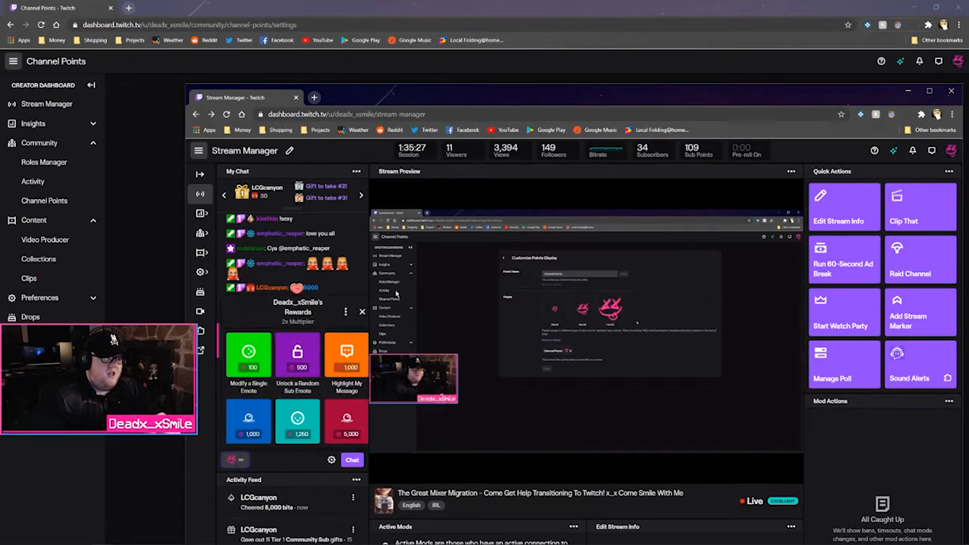
{"action": "left_click_drag", "start_coordinate": [449, 98], "coordinate": [968, 45]}
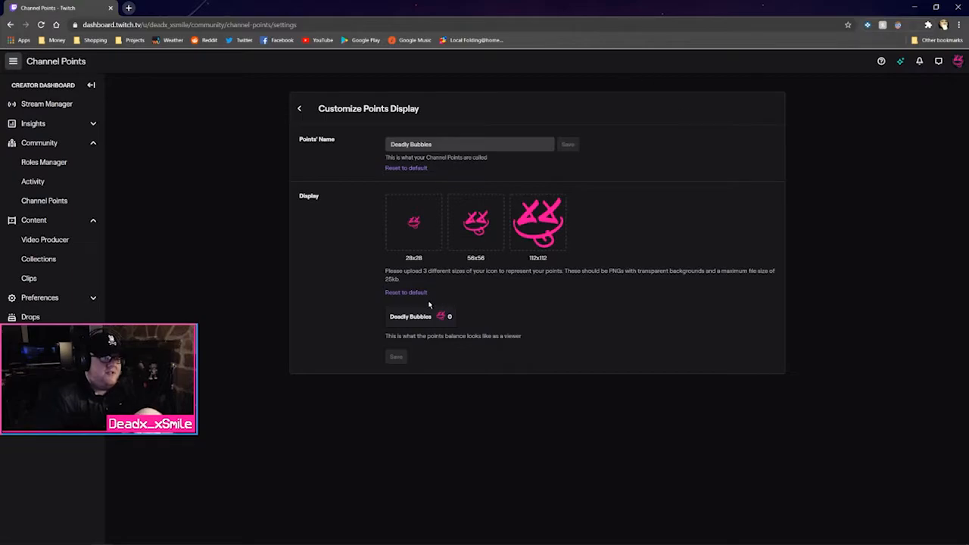
{"action": "left_click", "coordinate": [300, 108]}
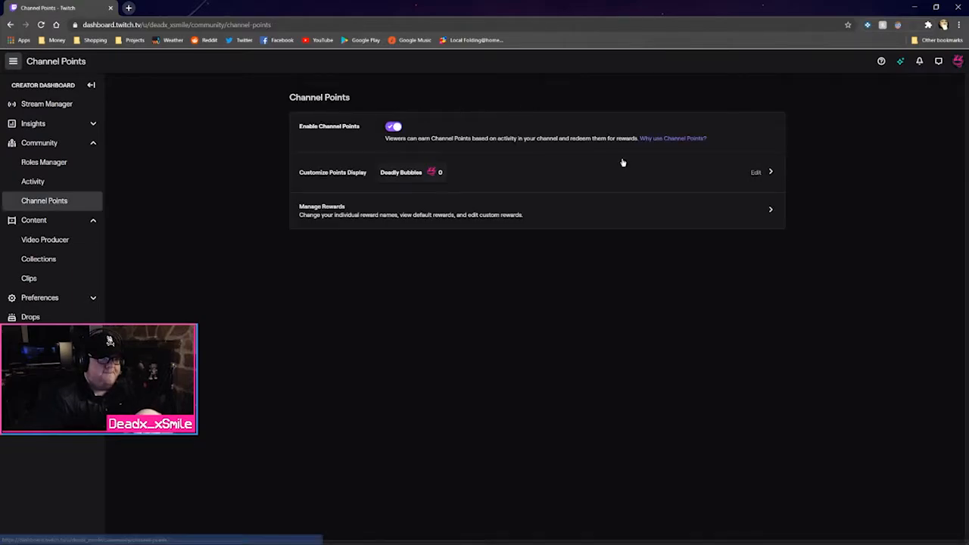
Open Manage Rewards and scroll through the eight custom rewards, Hydro Homie to Your Name Tattoo
{"action": "left_click", "coordinate": [624, 219]}
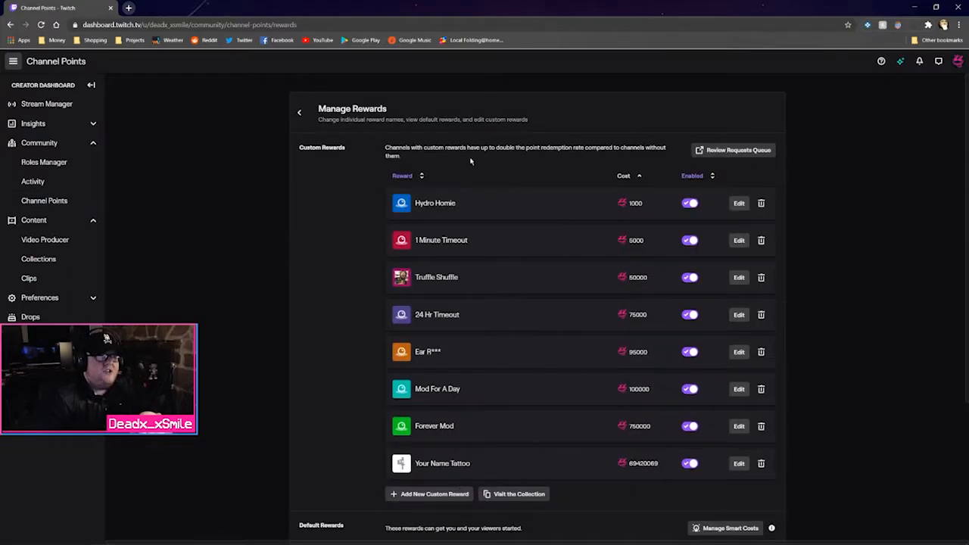
{"action": "scroll", "coordinate": [338, 158], "scroll_direction": "down", "scroll_amount": 4}
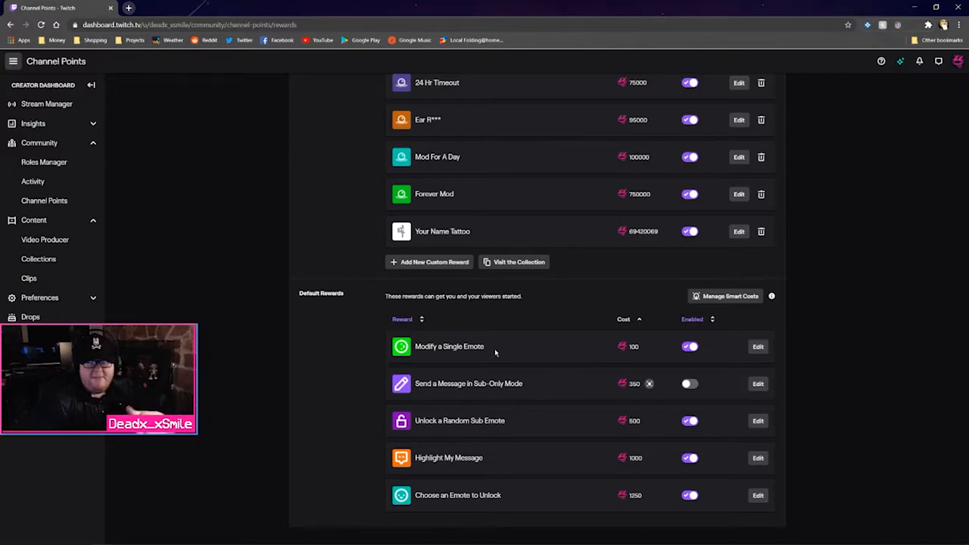
{"action": "scroll", "coordinate": [489, 376], "scroll_direction": "up", "scroll_amount": 3}
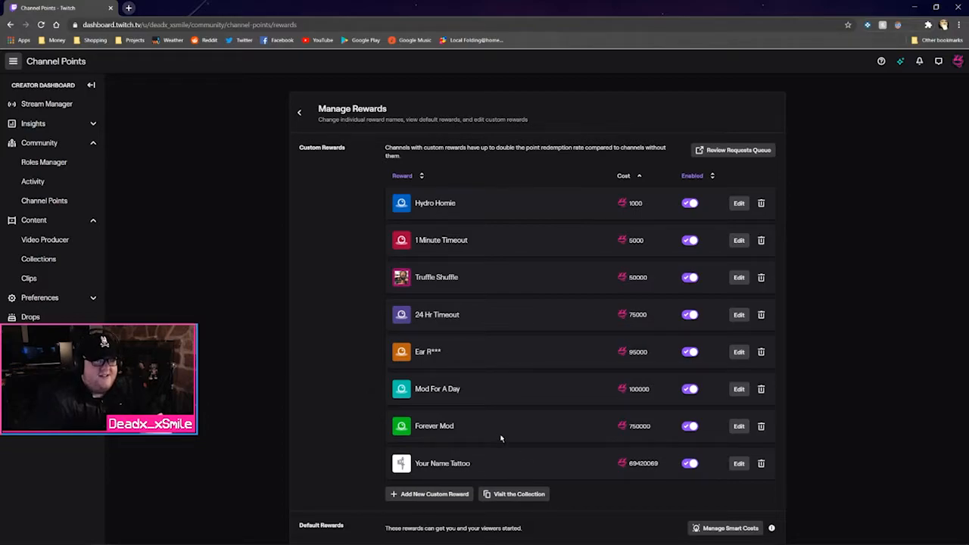
Open the blank Create a Custom Reward dialog with 'Add New Custom Reward'
{"action": "left_click", "coordinate": [434, 493]}
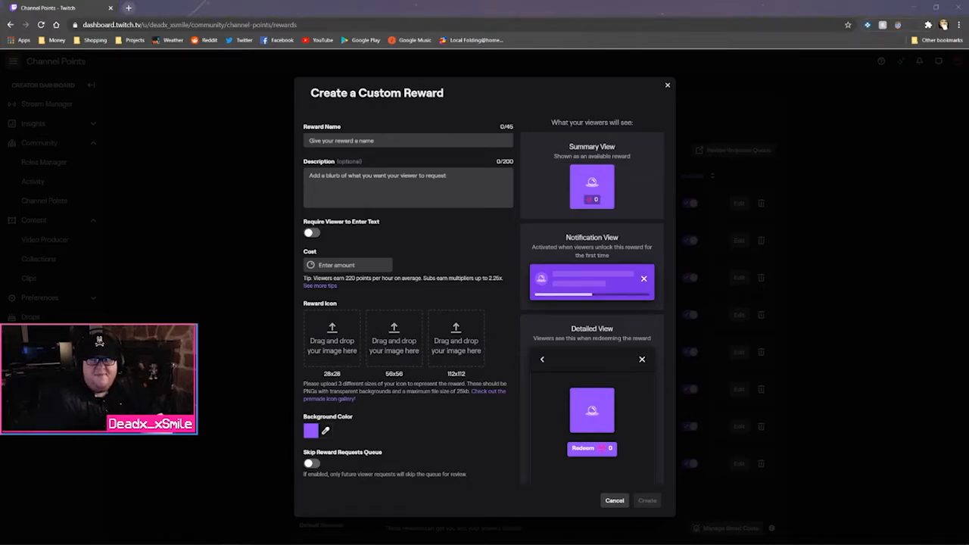
Compute 69420069 ÷ 220 ÷ 24 ÷ 365 in Calculator, giving about 36.02 years
{"action": "left_click_drag", "start_coordinate": [968, 118], "coordinate": [573, 115]}
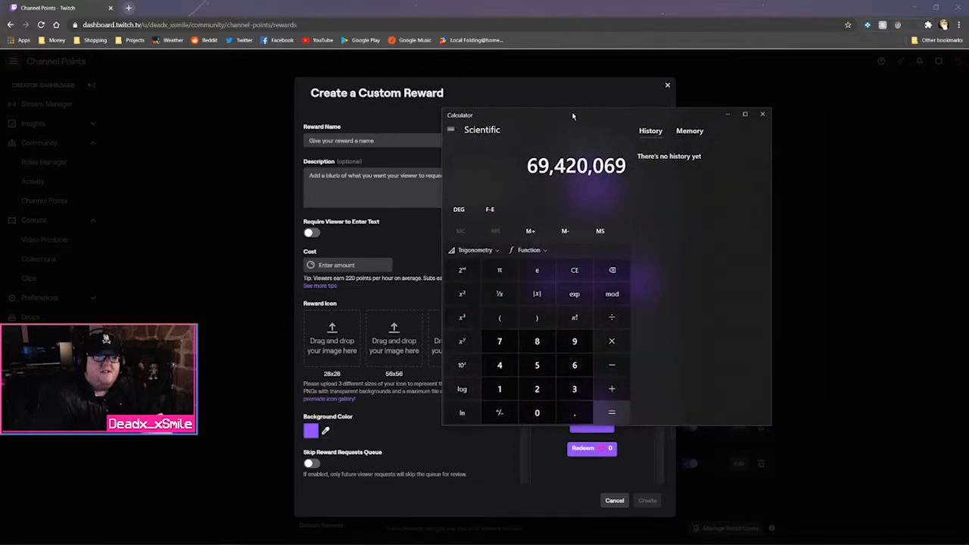
{"action": "key", "text": "slash"}
{"action": "type", "text": "220"}
{"action": "key", "text": "Return"}
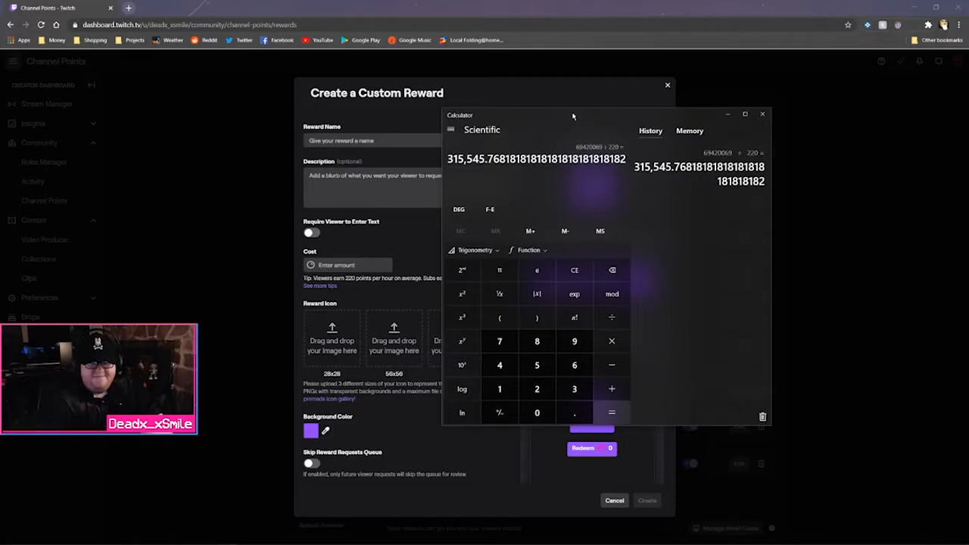
{"action": "key", "text": "slash"}
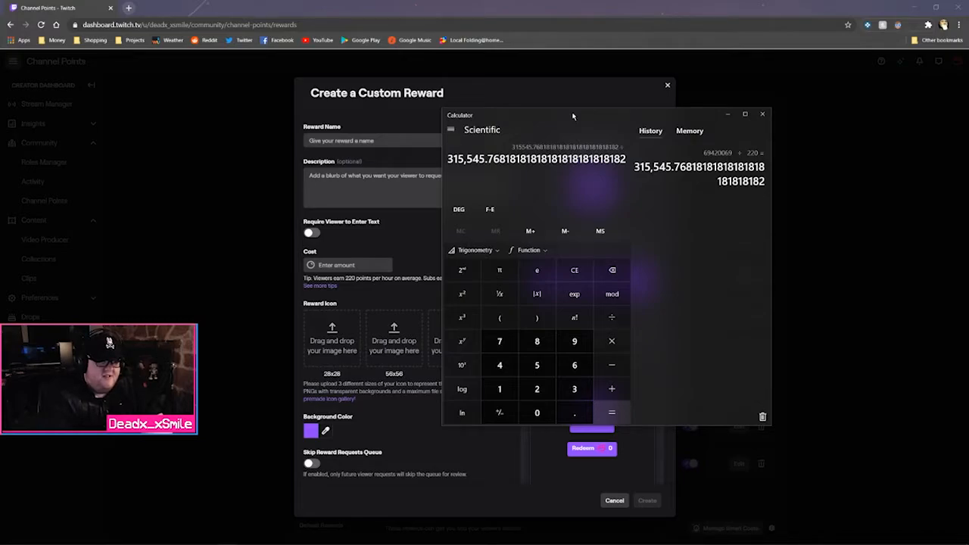
{"action": "type", "text": "24"}
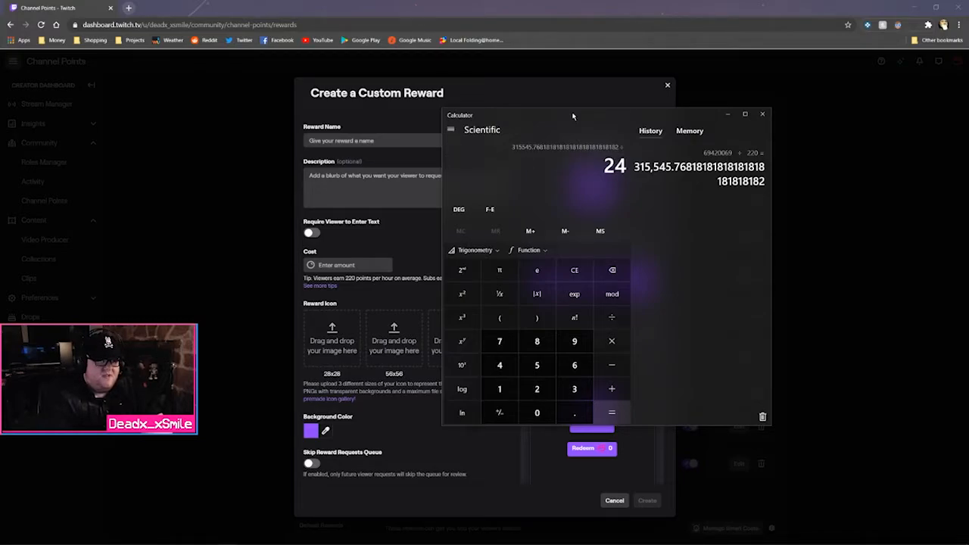
{"action": "key", "text": "Return"}
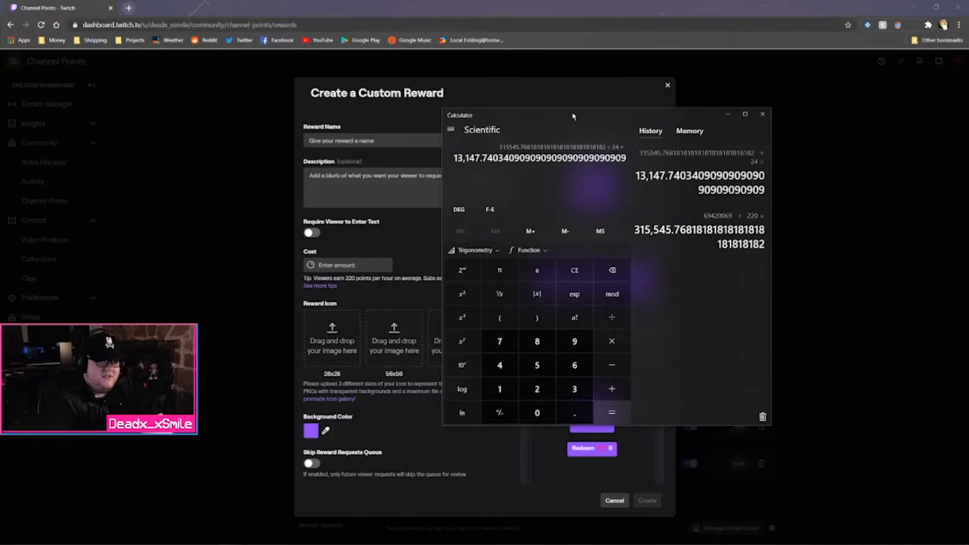
{"action": "key", "text": "slash"}
{"action": "type", "text": "365"}
{"action": "key", "text": "Return"}
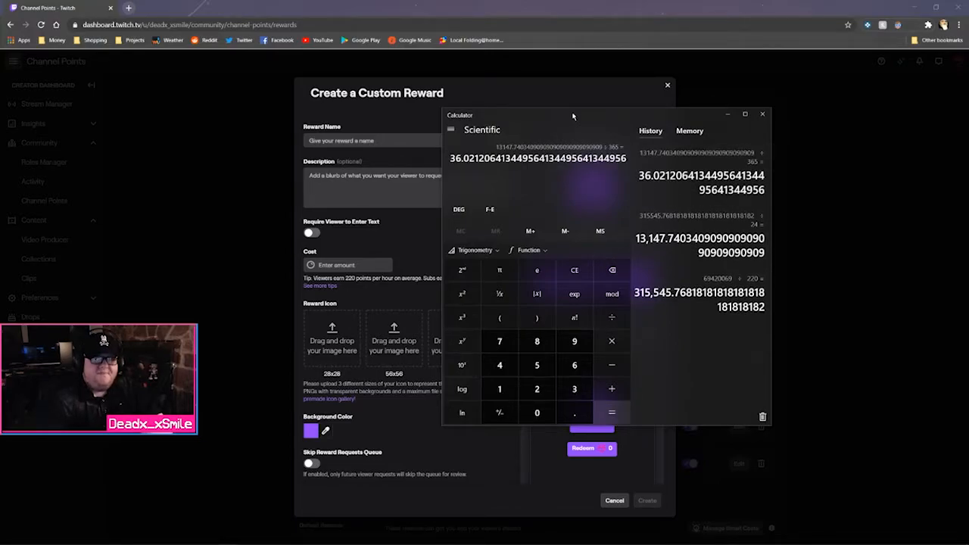
Close the calculator and discard the blank Create a Custom Reward form
{"action": "left_click", "coordinate": [763, 114]}
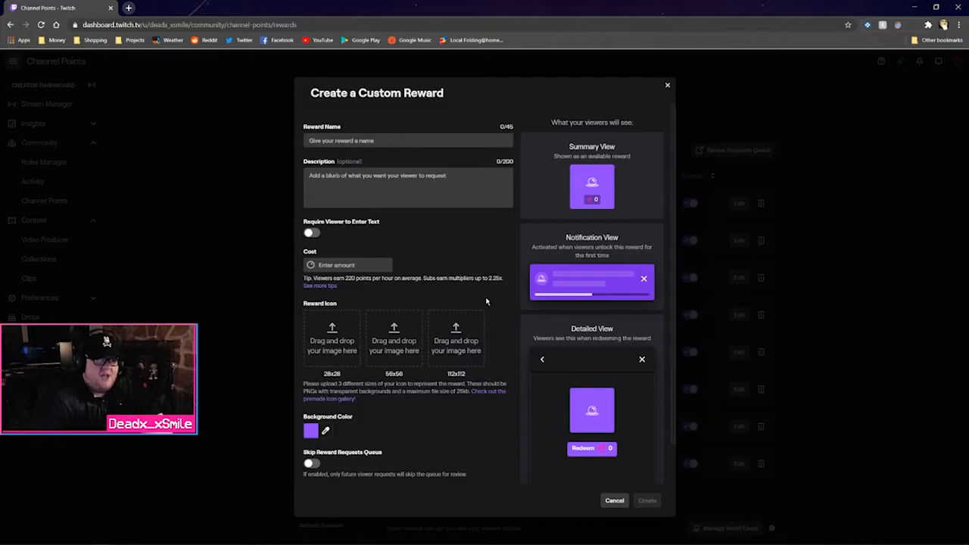
{"action": "left_click", "coordinate": [669, 85]}
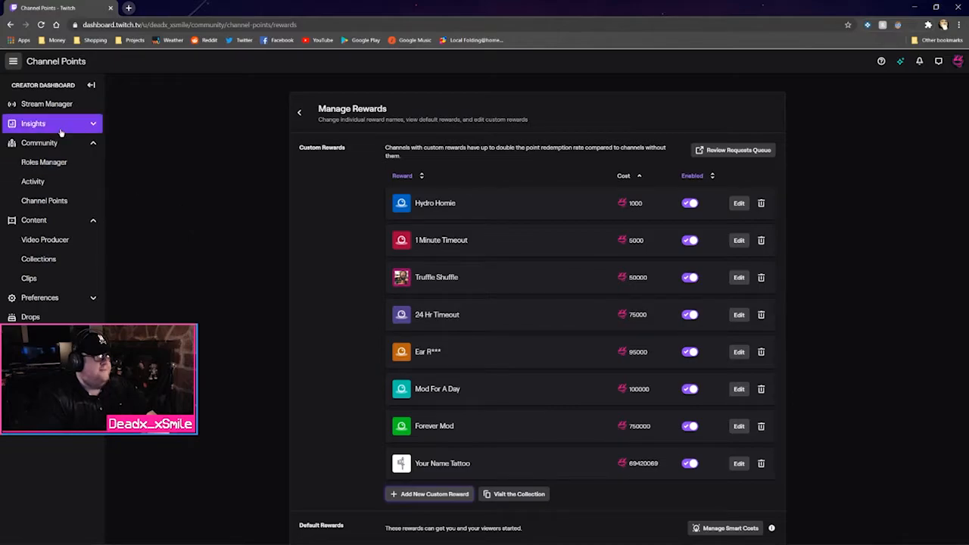
{"action": "left_click", "coordinate": [300, 112]}
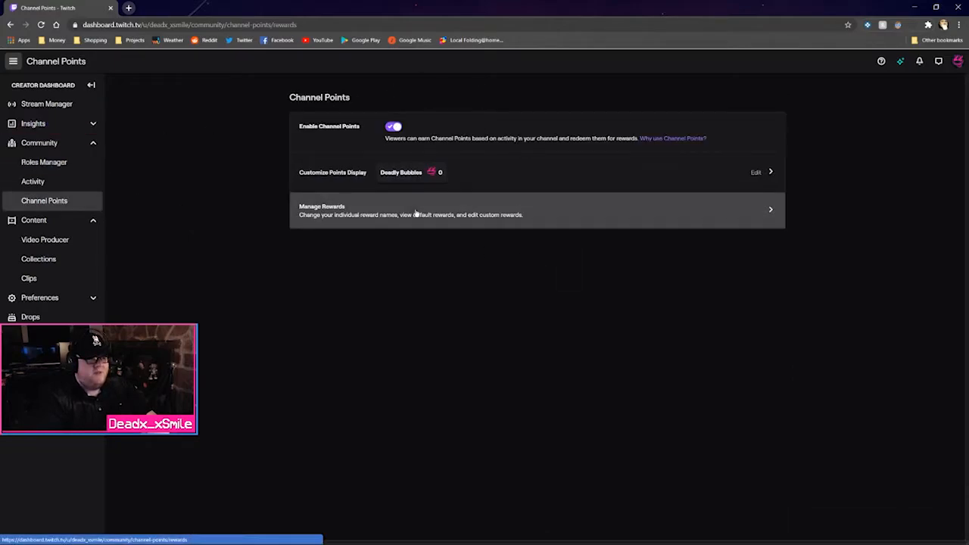
{"action": "left_click", "coordinate": [415, 214]}
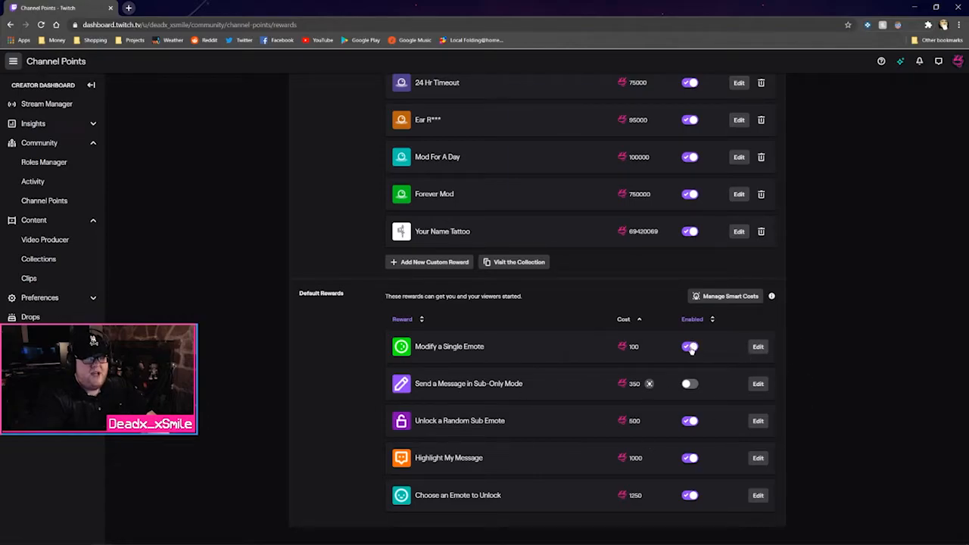
{"action": "left_click", "coordinate": [759, 347]}
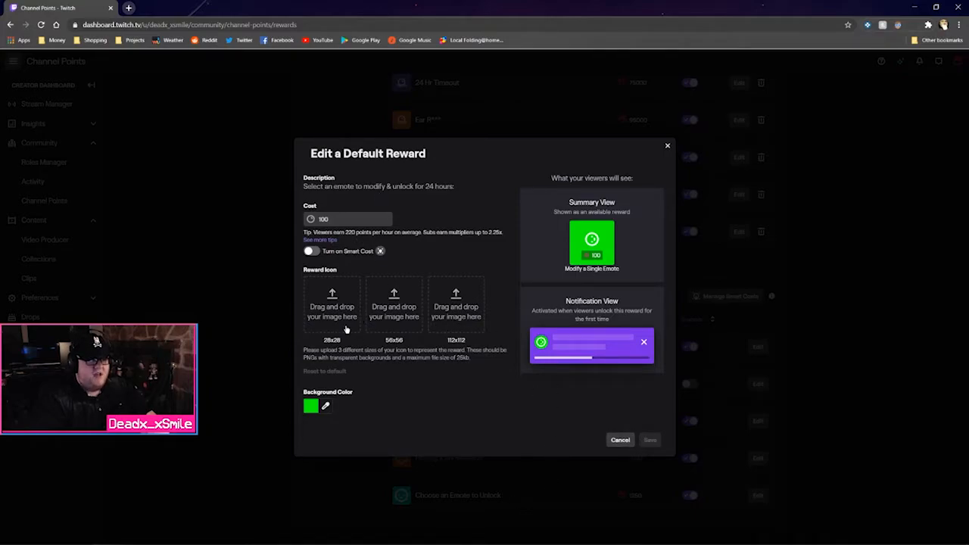
{"action": "left_click", "coordinate": [625, 440]}
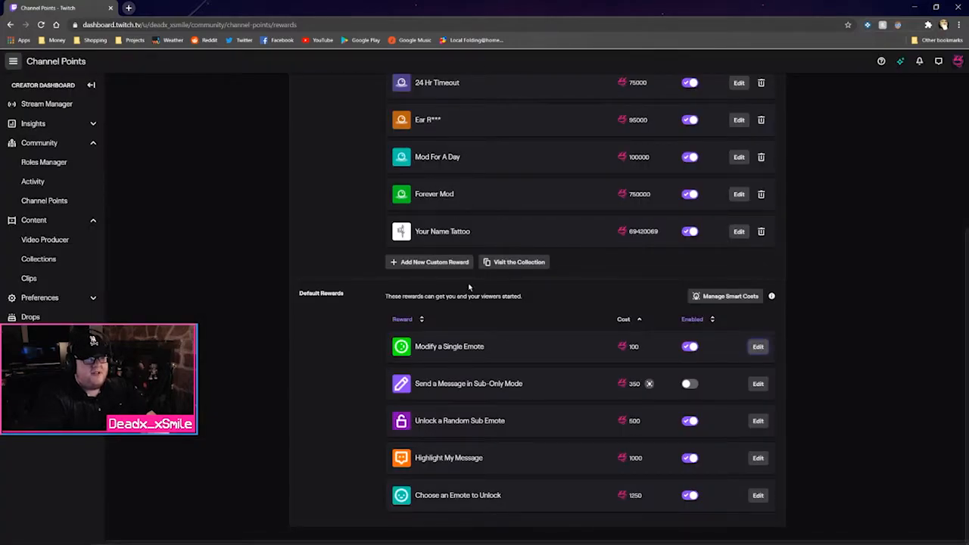
{"action": "scroll", "coordinate": [468, 279], "scroll_direction": "up", "scroll_amount": 3}
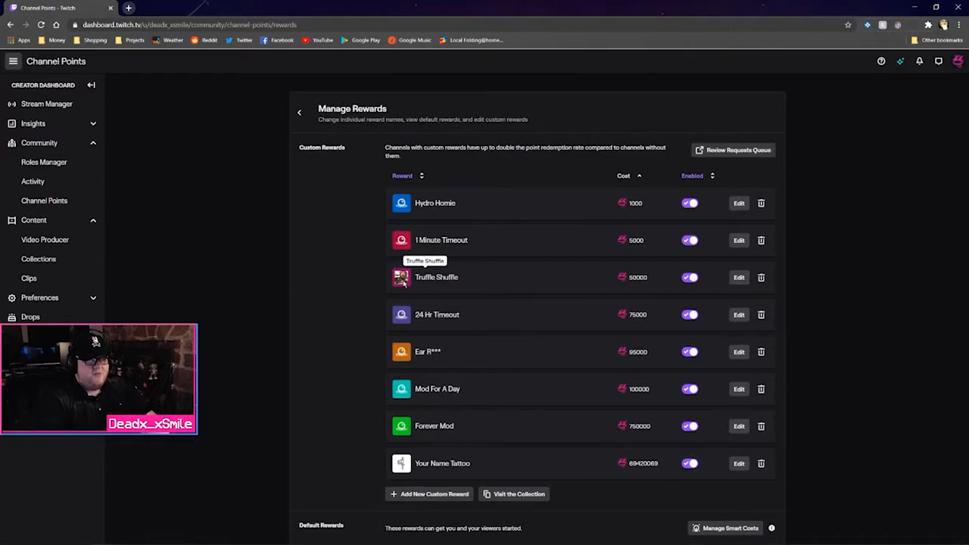
{"action": "left_click", "coordinate": [738, 279]}
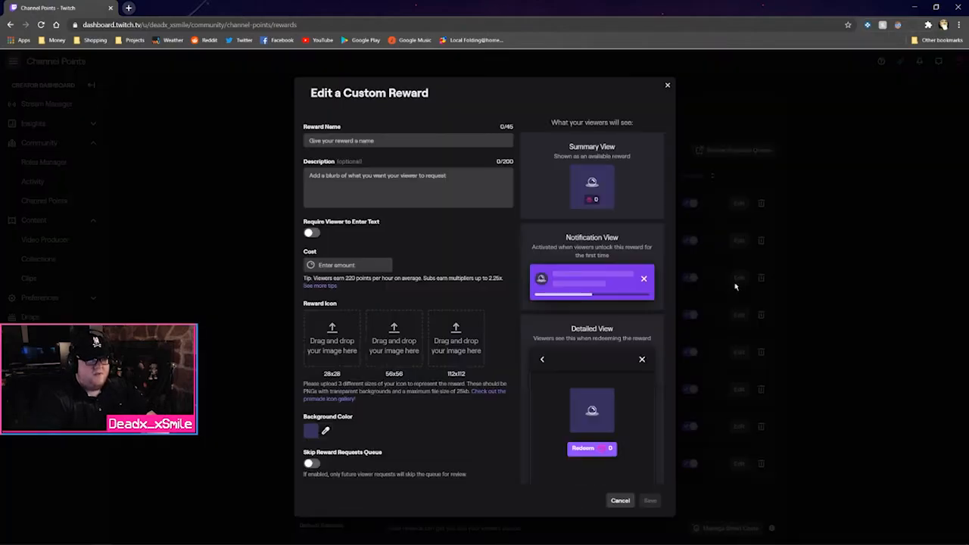
{"action": "scroll", "coordinate": [481, 259], "scroll_direction": "down", "scroll_amount": 2}
{"action": "left_click", "coordinate": [618, 501]}
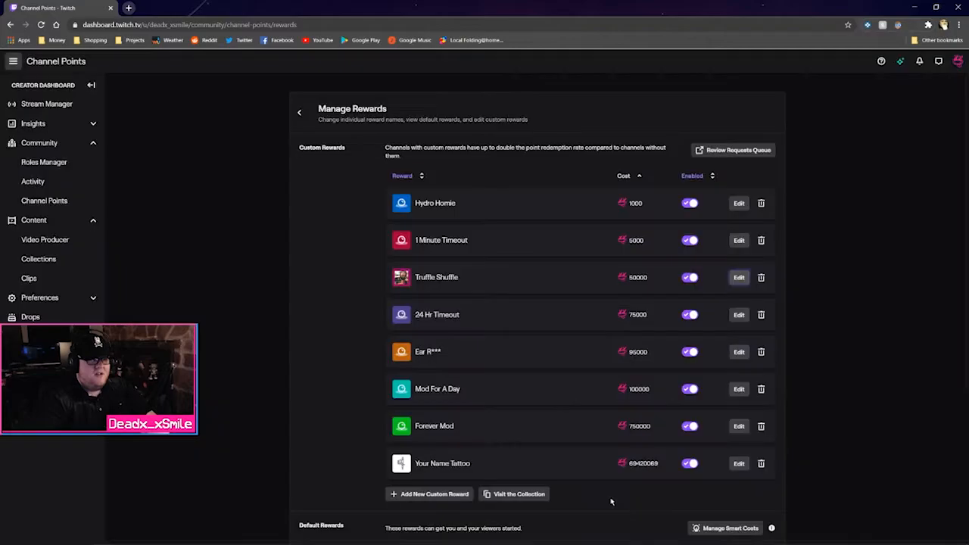
{"action": "left_click", "coordinate": [740, 463]}
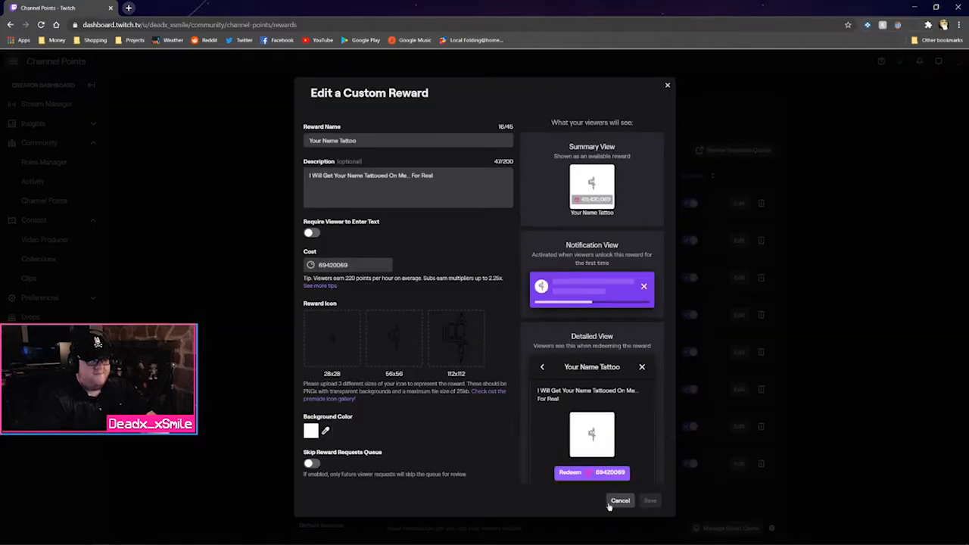
{"action": "left_click", "coordinate": [619, 501]}
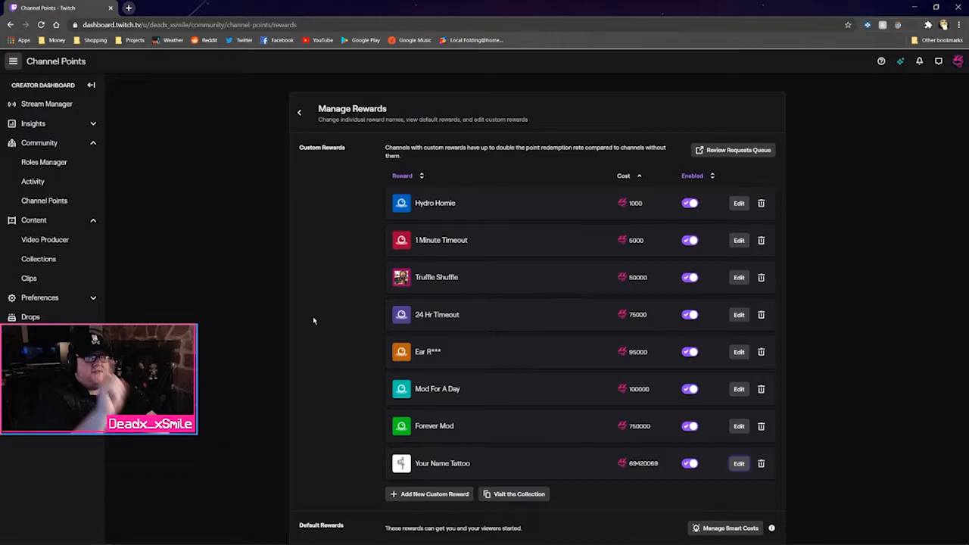
Open Achievements under Insights and scroll through Path to Partner progress and the In Progress list
{"action": "left_click", "coordinate": [89, 129]}
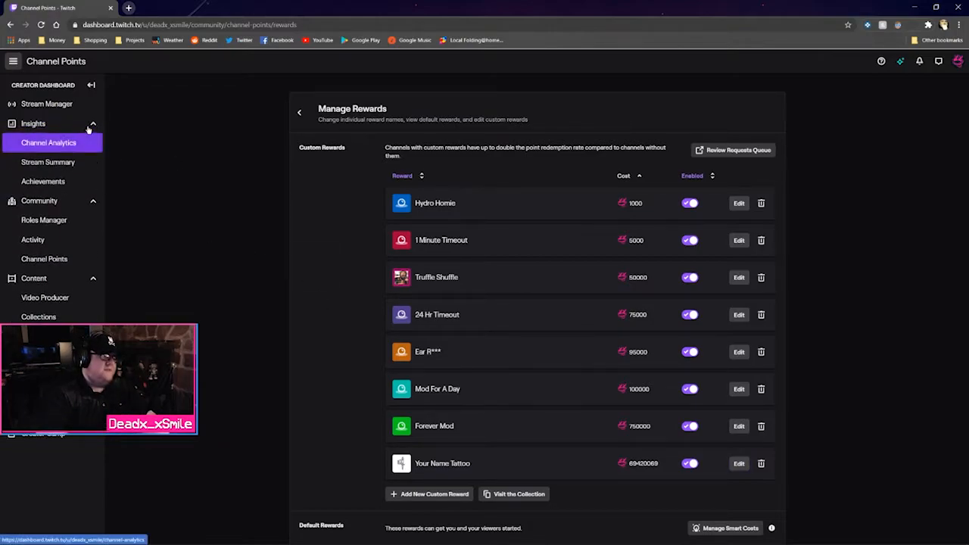
{"action": "left_click", "coordinate": [47, 181]}
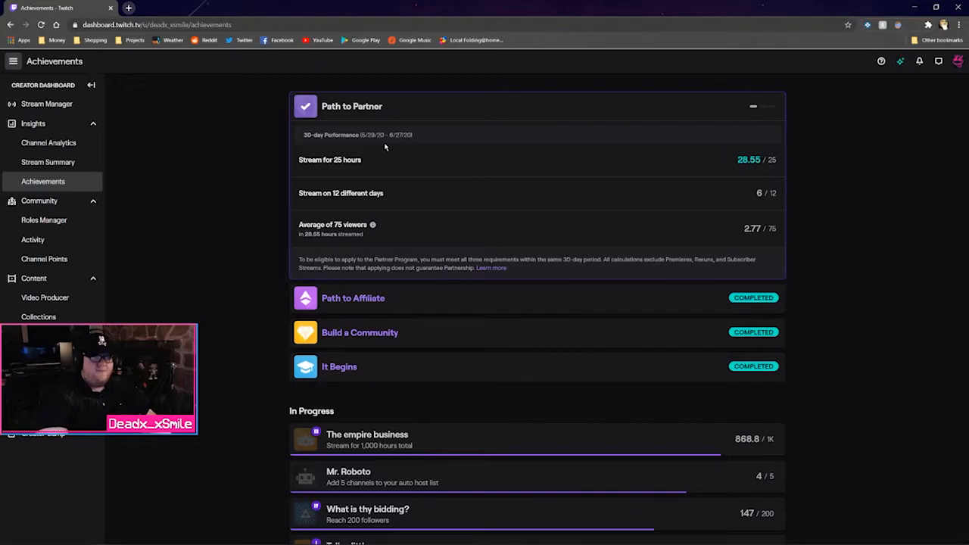
{"action": "scroll", "coordinate": [385, 147], "scroll_direction": "down", "scroll_amount": 5}
{"action": "scroll", "coordinate": [497, 175], "scroll_direction": "up", "scroll_amount": 1}
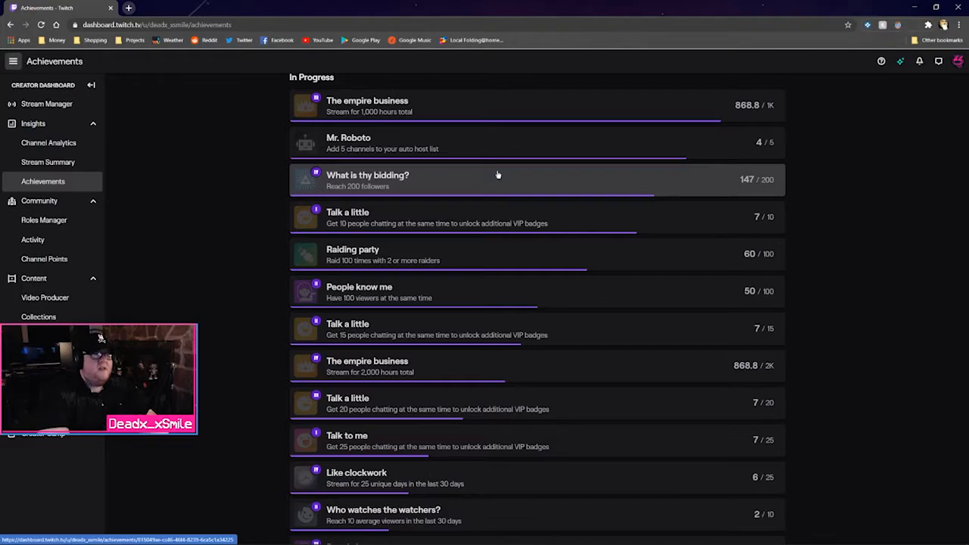
{"action": "scroll", "coordinate": [497, 181], "scroll_direction": "up", "scroll_amount": 4}
{"action": "scroll", "coordinate": [508, 271], "scroll_direction": "down", "scroll_amount": 1}
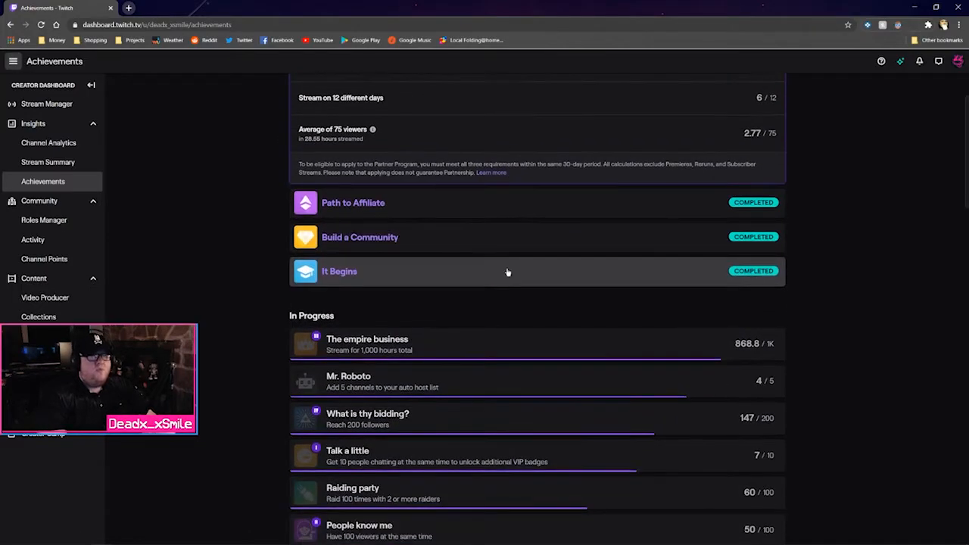
{"action": "scroll", "coordinate": [507, 271], "scroll_direction": "down", "scroll_amount": 1}
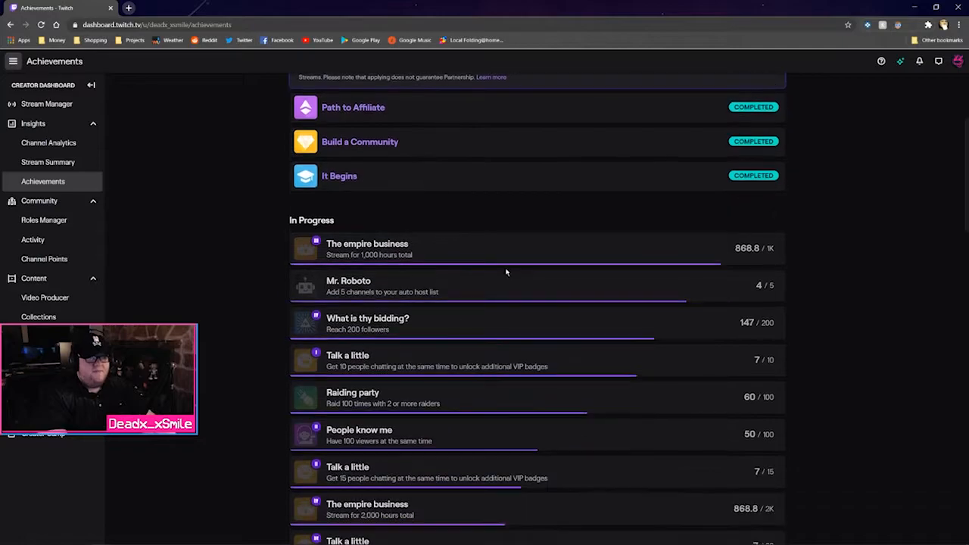
{"action": "scroll", "coordinate": [501, 273], "scroll_direction": "down", "scroll_amount": 1}
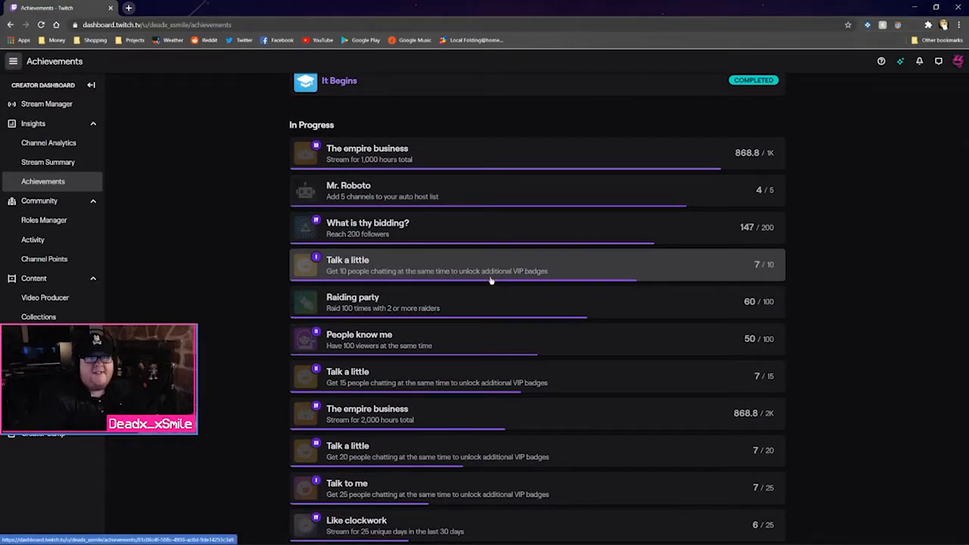
{"action": "scroll", "coordinate": [490, 281], "scroll_direction": "down", "scroll_amount": 2}
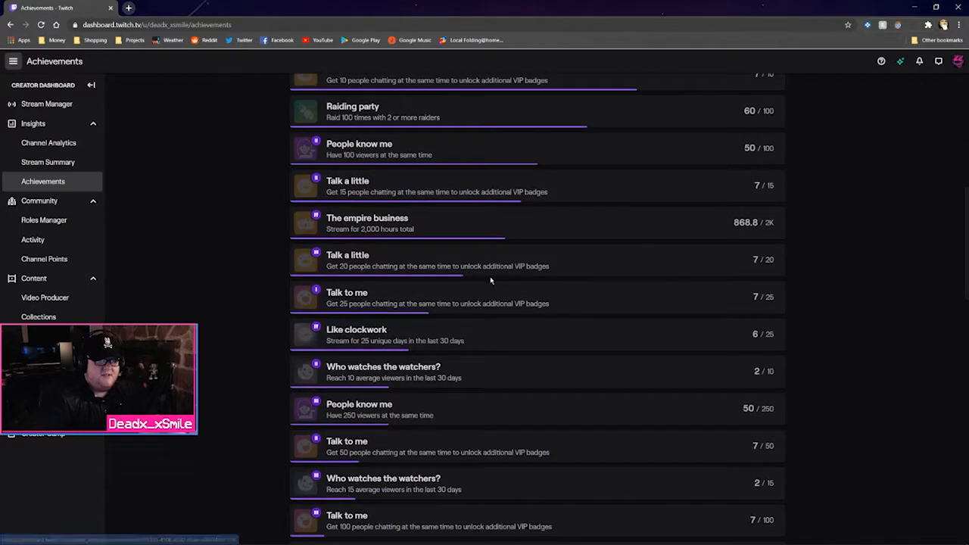
{"action": "scroll", "coordinate": [481, 273], "scroll_direction": "up", "scroll_amount": 2}
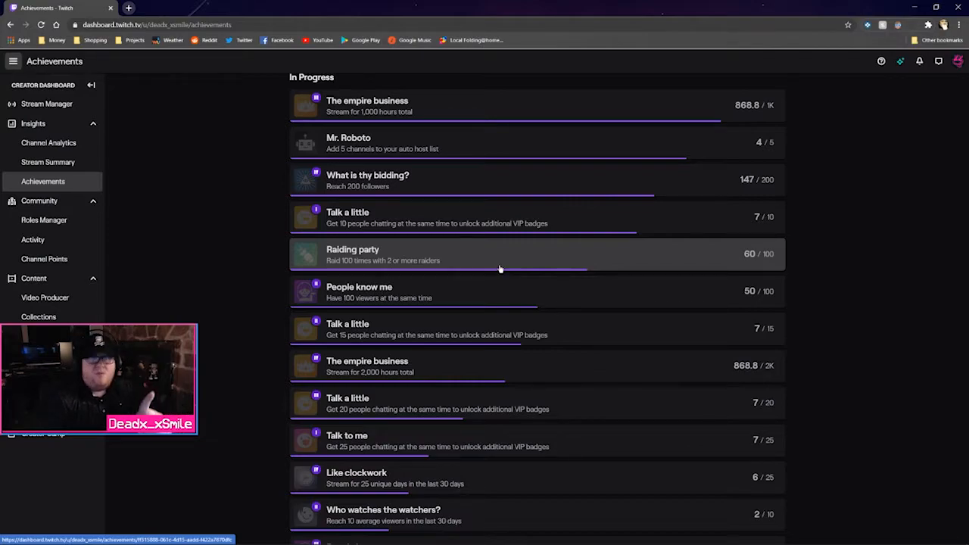
{"action": "scroll", "coordinate": [500, 269], "scroll_direction": "up", "scroll_amount": 1}
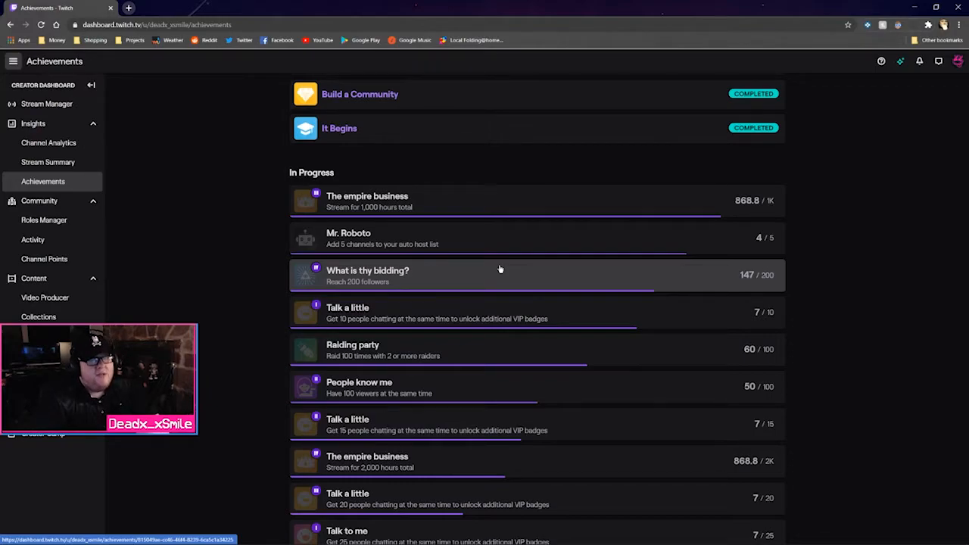
{"action": "scroll", "coordinate": [500, 273], "scroll_direction": "up", "scroll_amount": 3}
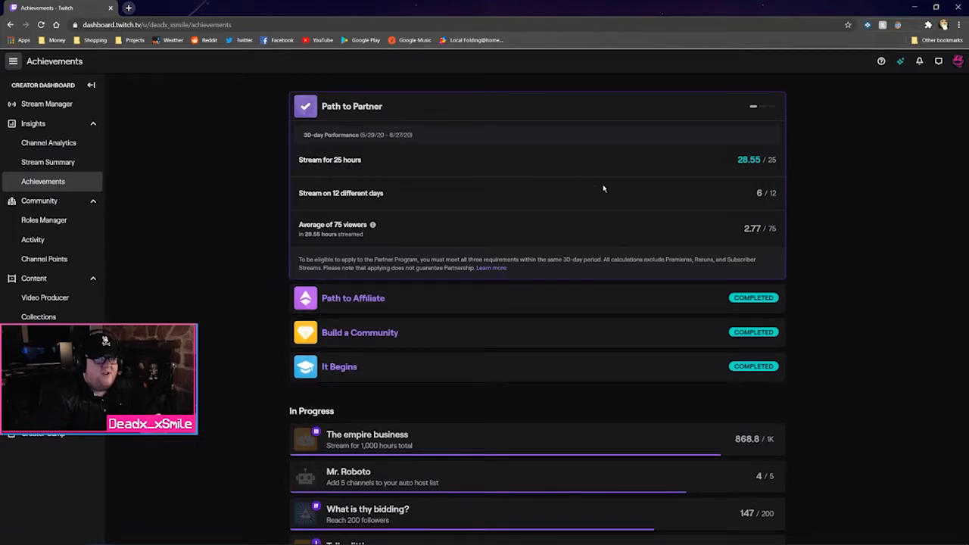
Expand the It Begins, Build a Community and Path to Affiliate achievement checklists
{"action": "left_click", "coordinate": [428, 368]}
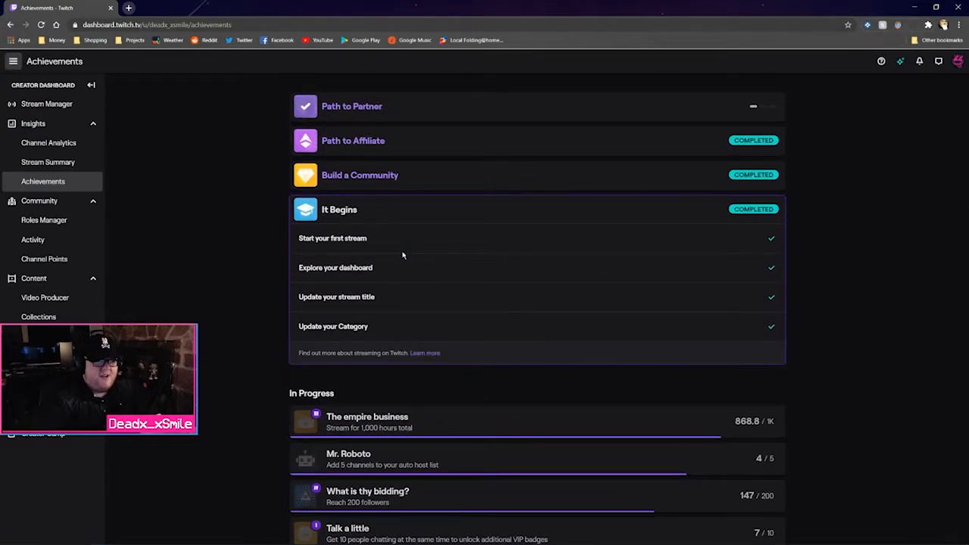
{"action": "left_click", "coordinate": [429, 187]}
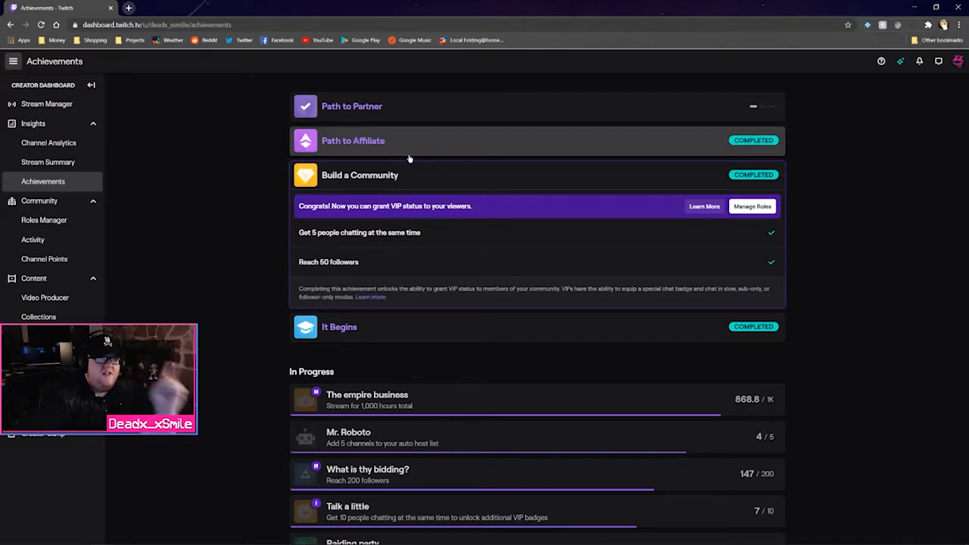
{"action": "left_click", "coordinate": [409, 156]}
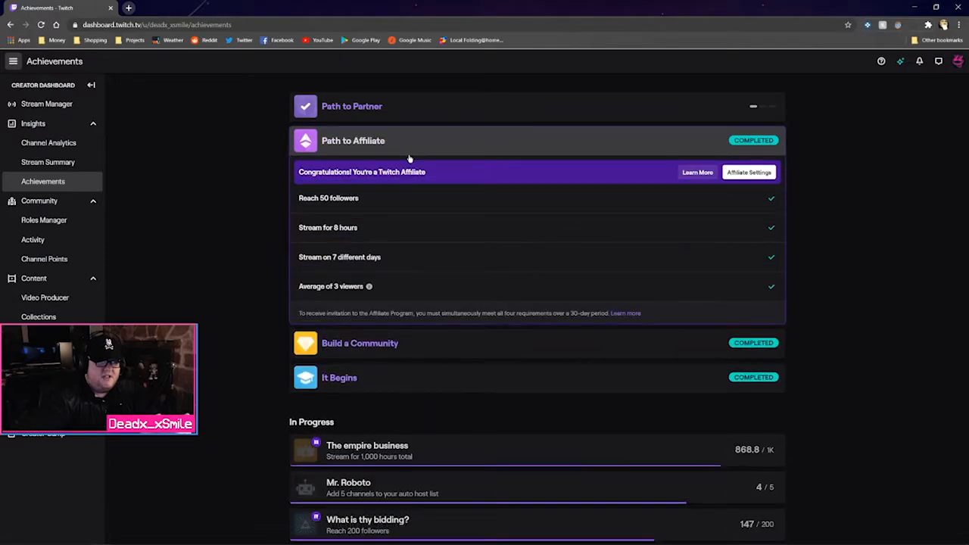
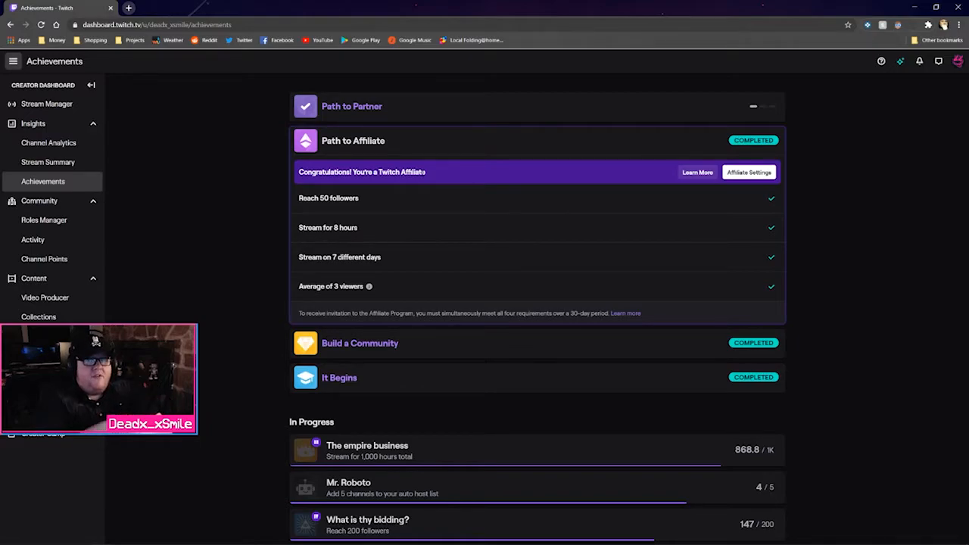
Re-expand the Path to Partner and Path to Affiliate requirements, then search Google for 'twitch affiliate'
{"action": "left_click", "coordinate": [439, 119]}
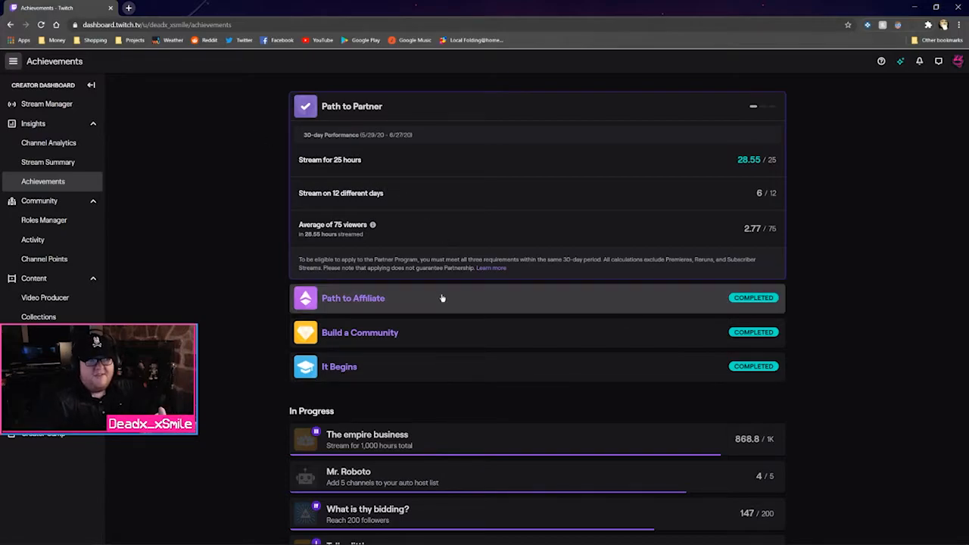
{"action": "left_click", "coordinate": [442, 297]}
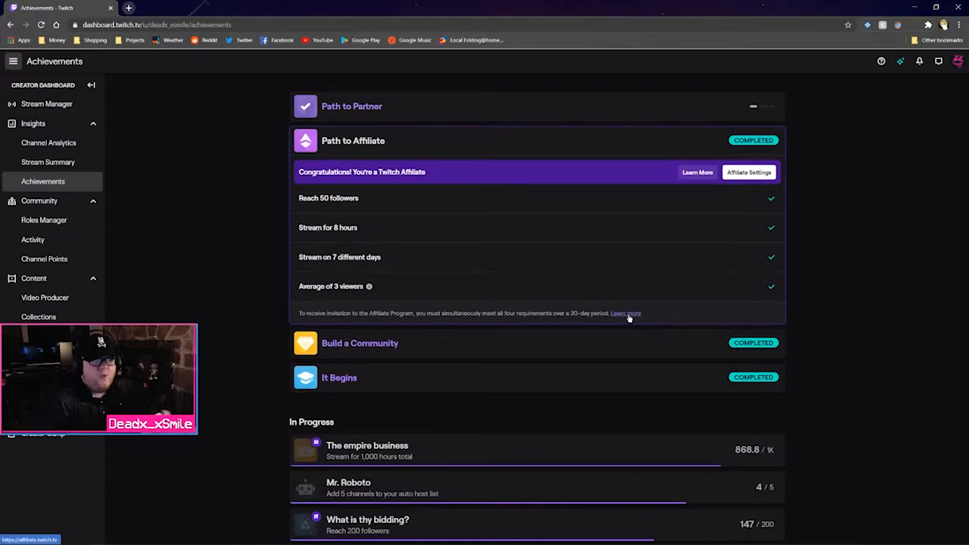
{"action": "left_click", "coordinate": [129, 7]}
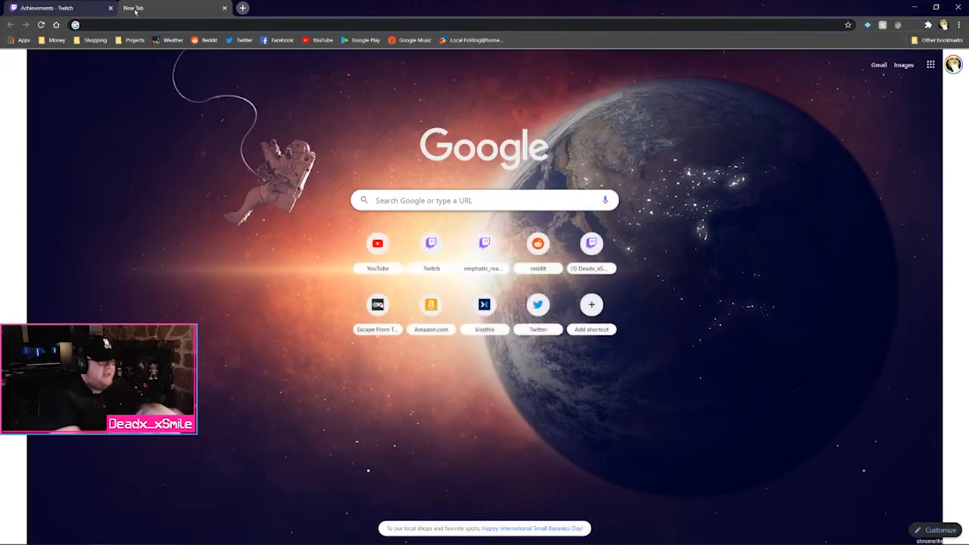
{"action": "type", "text": "twitch "}
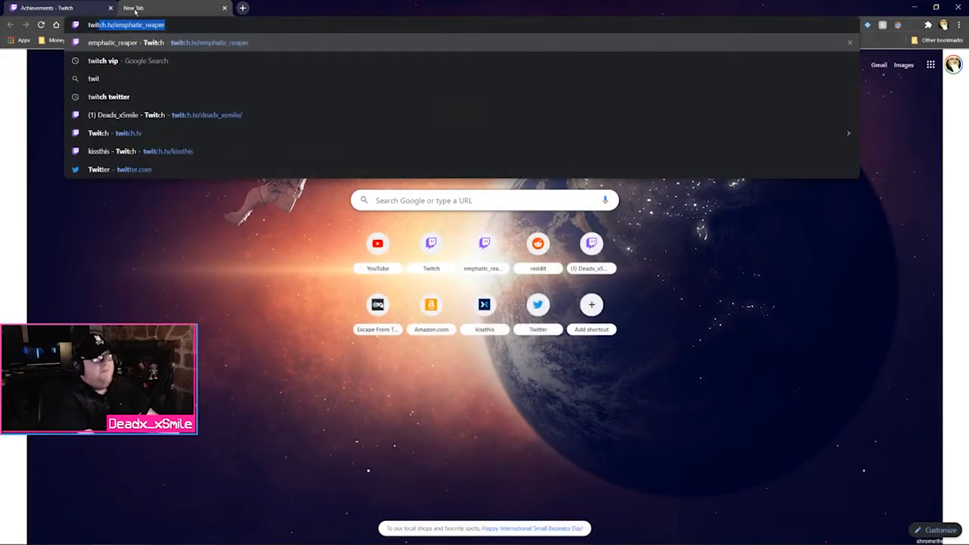
{"action": "type", "text": "affi"}
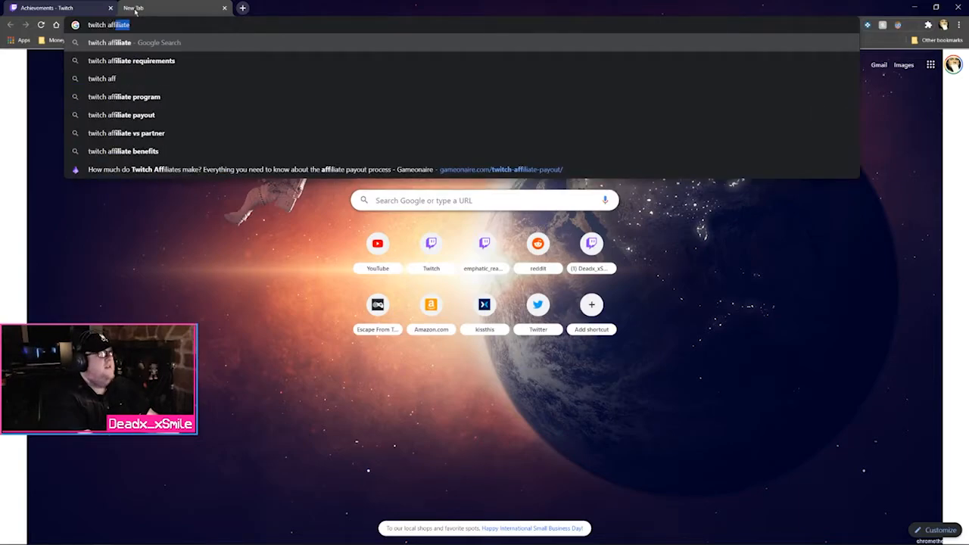
{"action": "key", "text": "Return"}
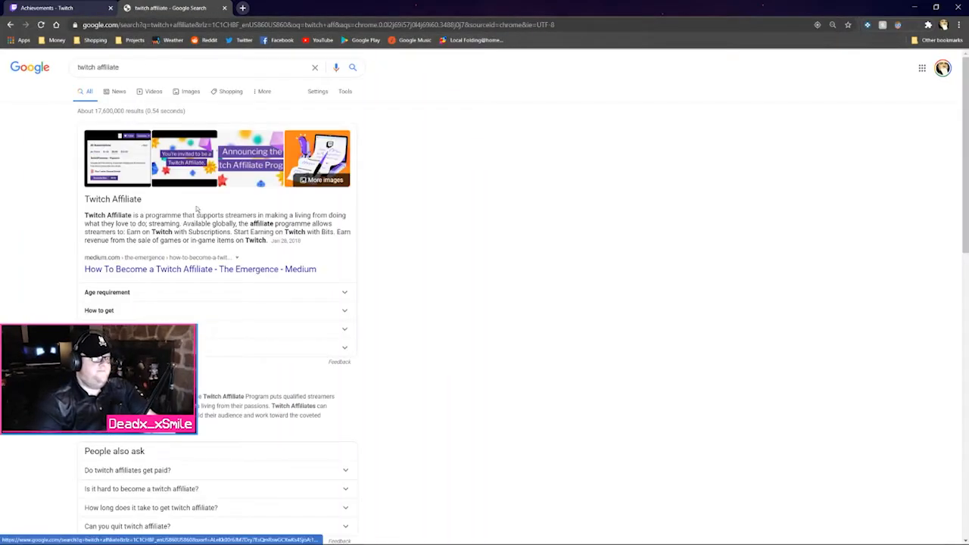
Glance at the Medium result, then open the official affiliate.twitch.tv page instead
{"action": "left_click", "coordinate": [196, 271]}
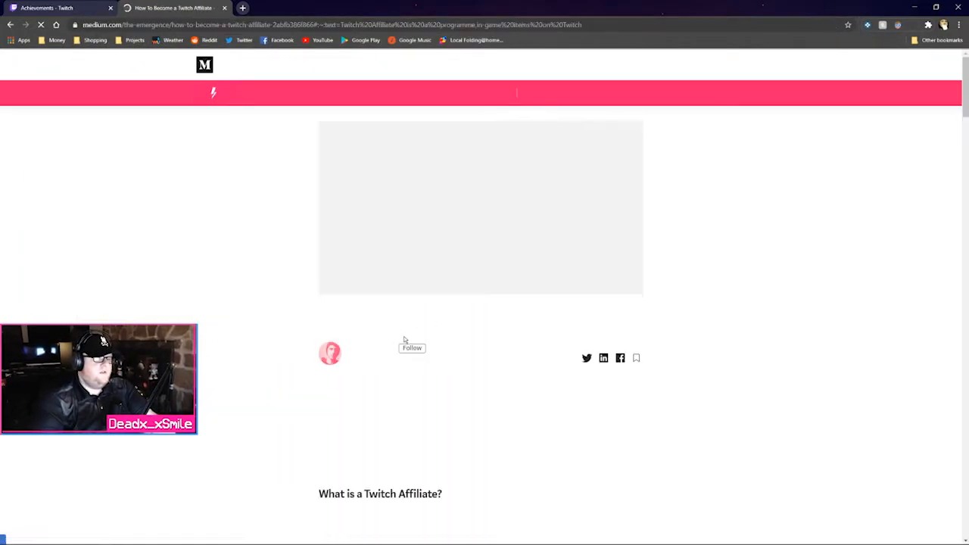
{"action": "left_click", "coordinate": [10, 25]}
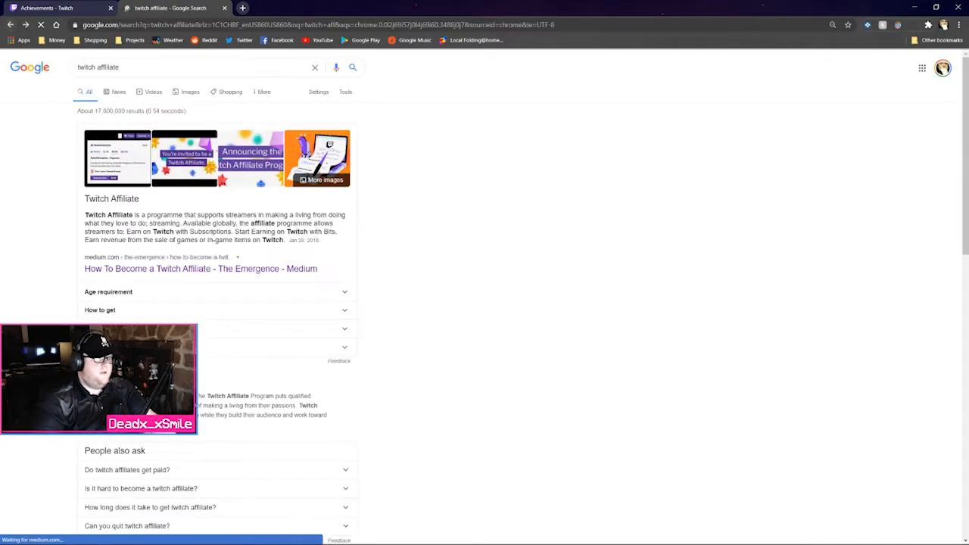
{"action": "left_click", "coordinate": [129, 383]}
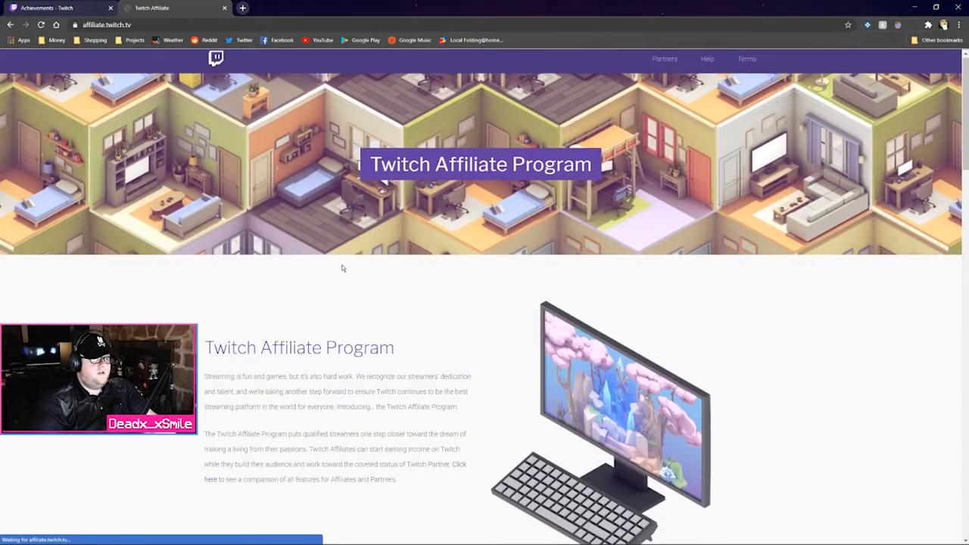
Scroll the Affiliate Program page past Subscriptions to 'Start Earning on Twitch with Bits'
{"action": "scroll", "coordinate": [356, 265], "scroll_direction": "down", "scroll_amount": 3}
{"action": "scroll", "coordinate": [181, 233], "scroll_direction": "down", "scroll_amount": 2}
{"action": "scroll", "coordinate": [160, 226], "scroll_direction": "down", "scroll_amount": 1}
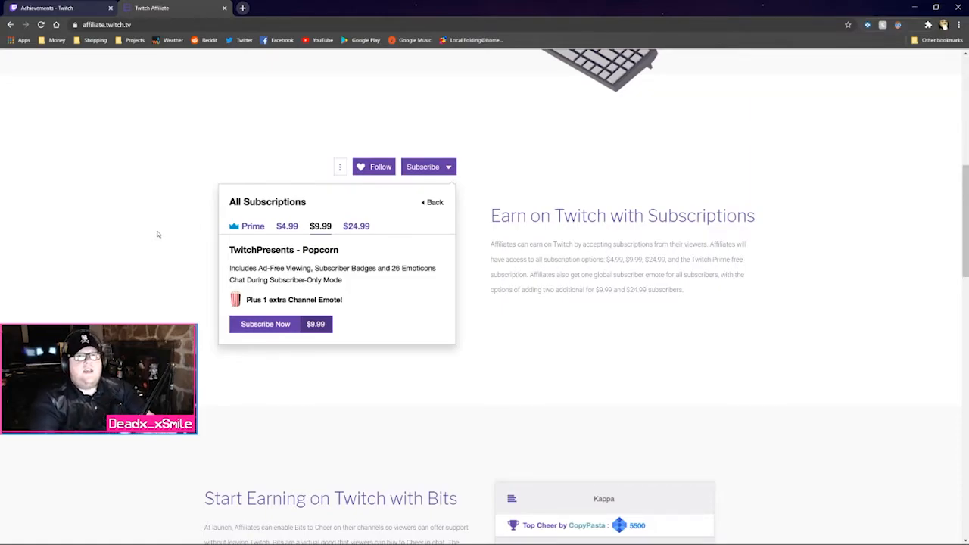
{"action": "scroll", "coordinate": [158, 235], "scroll_direction": "down", "scroll_amount": 4}
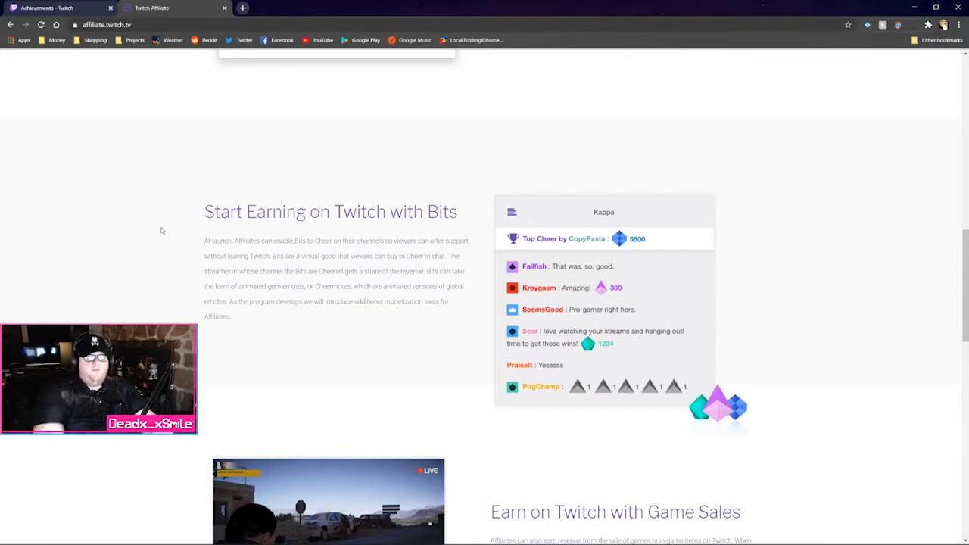
{"action": "left_click", "coordinate": [243, 8]}
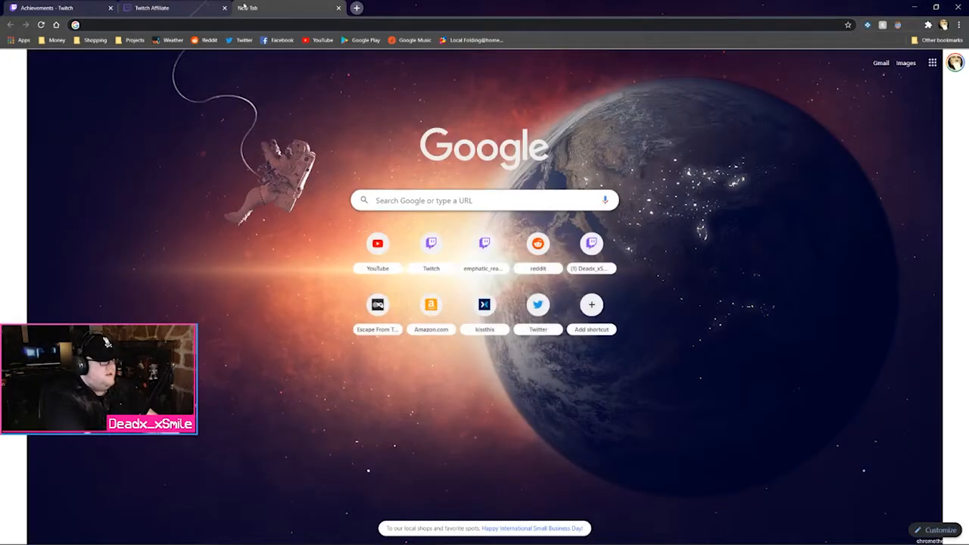
Search 'twitch bits how much does streamer get', read that it's about 1 cent per bit, and close the tab
{"action": "type", "text": "twitch bits"}
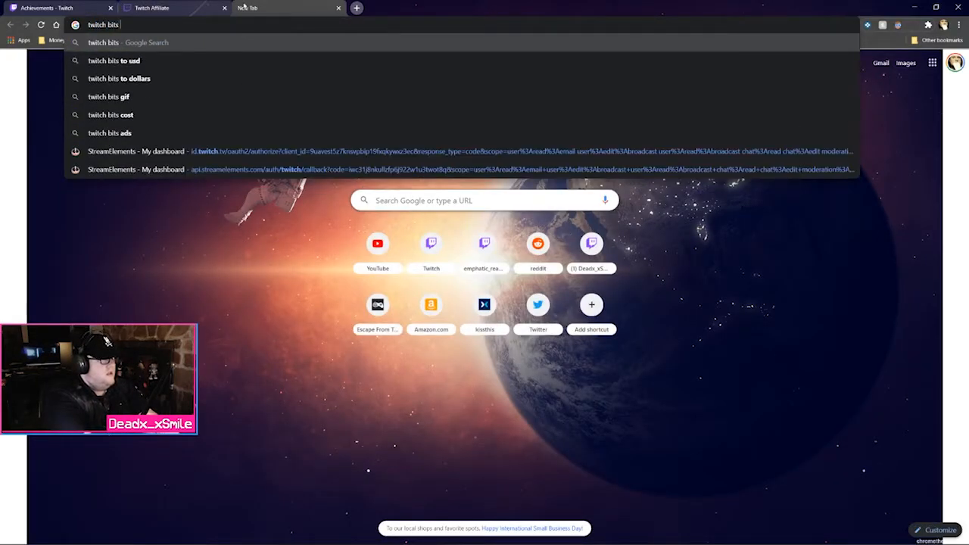
{"action": "type", "text": " how m"}
{"action": "key", "text": "Down"}
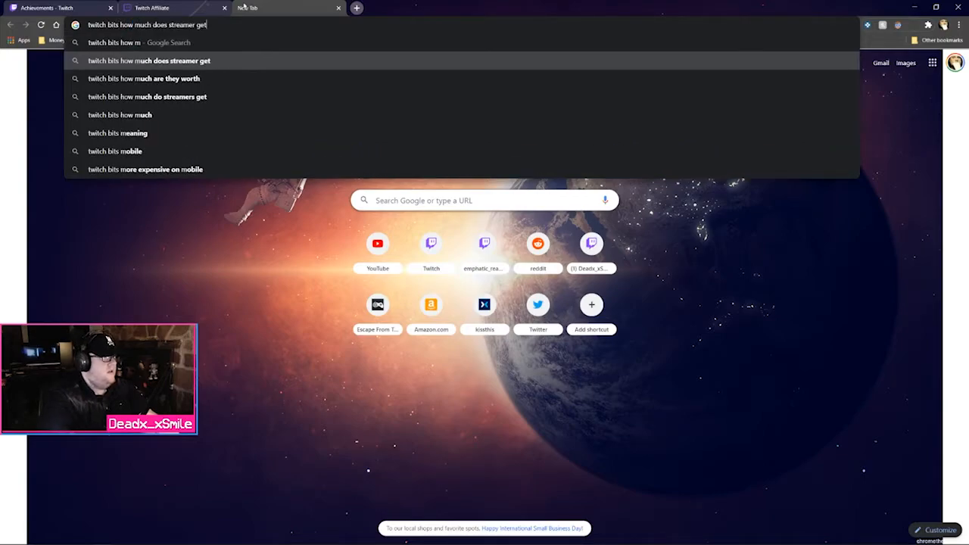
{"action": "key", "text": "Return"}
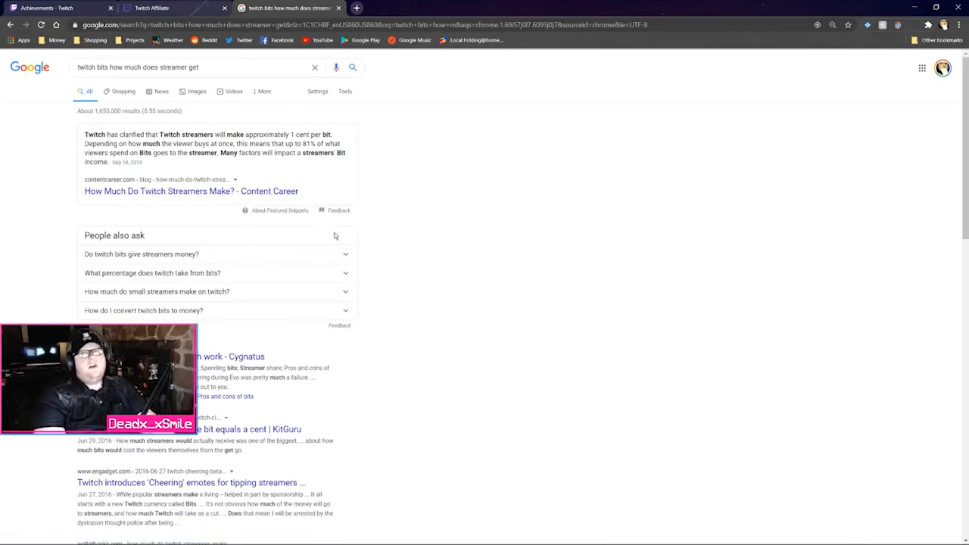
{"action": "left_click", "coordinate": [338, 7]}
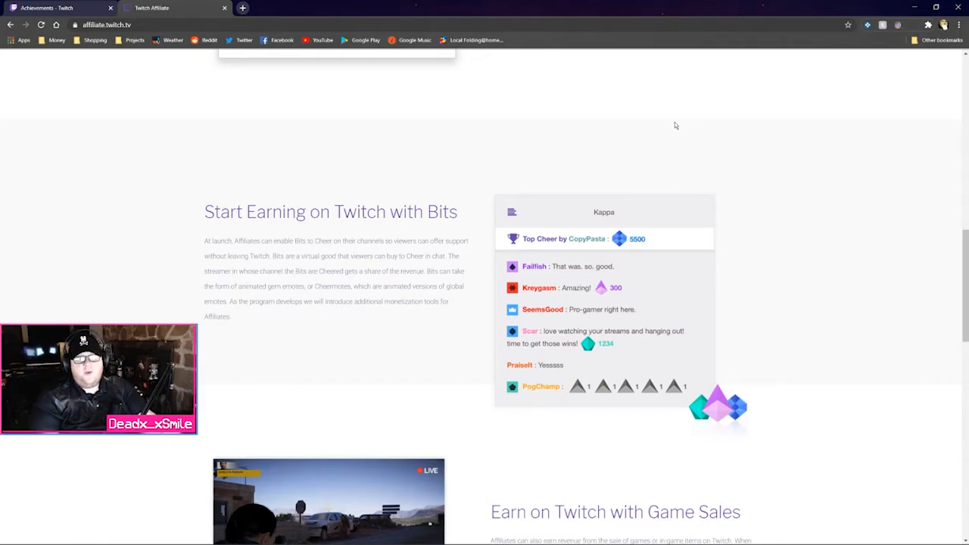
Read Game Sales, Who qualifies? and Invitations, then close the Affiliate tab and expand Path to Partner
{"action": "scroll", "coordinate": [704, 110], "scroll_direction": "down", "scroll_amount": 5}
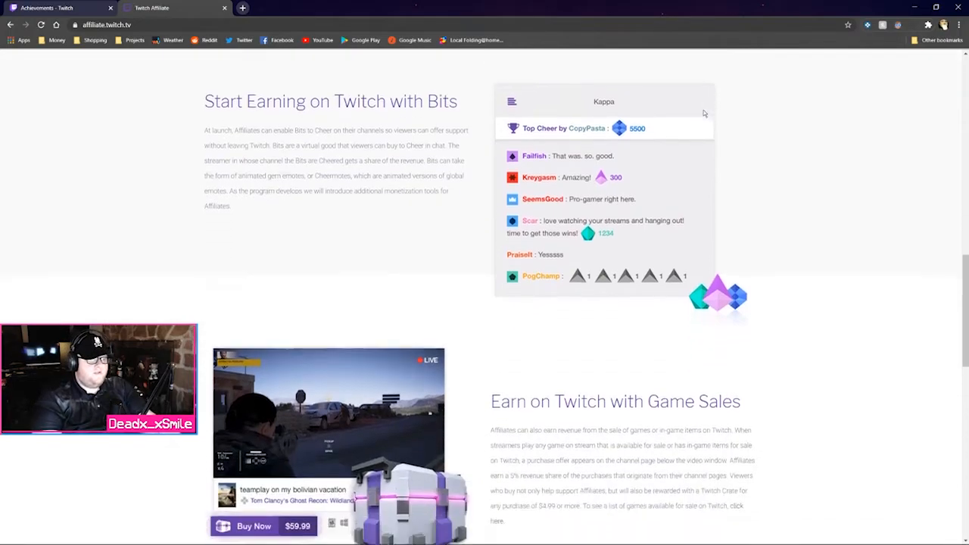
{"action": "scroll", "coordinate": [829, 153], "scroll_direction": "up", "scroll_amount": 1}
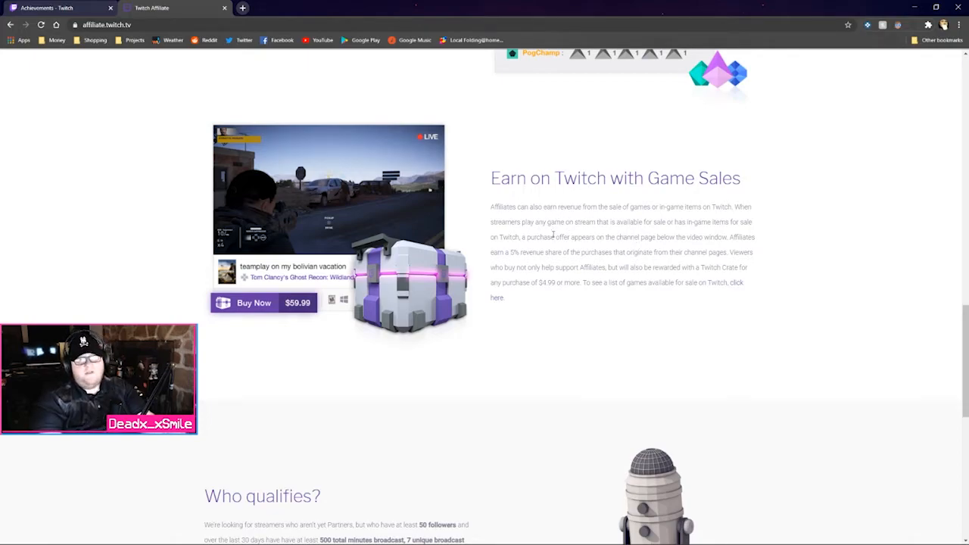
{"action": "scroll", "coordinate": [575, 235], "scroll_direction": "down", "scroll_amount": 3}
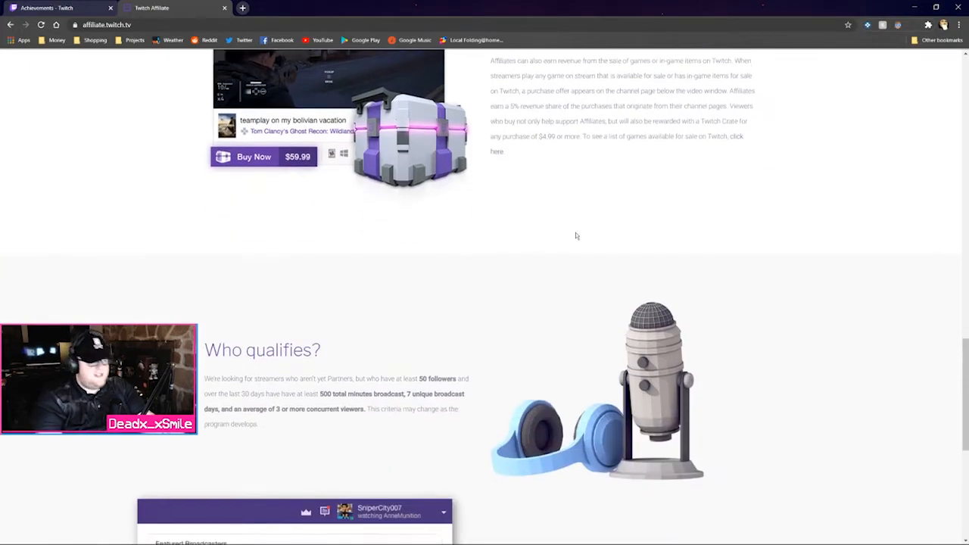
{"action": "scroll", "coordinate": [573, 240], "scroll_direction": "down", "scroll_amount": 1}
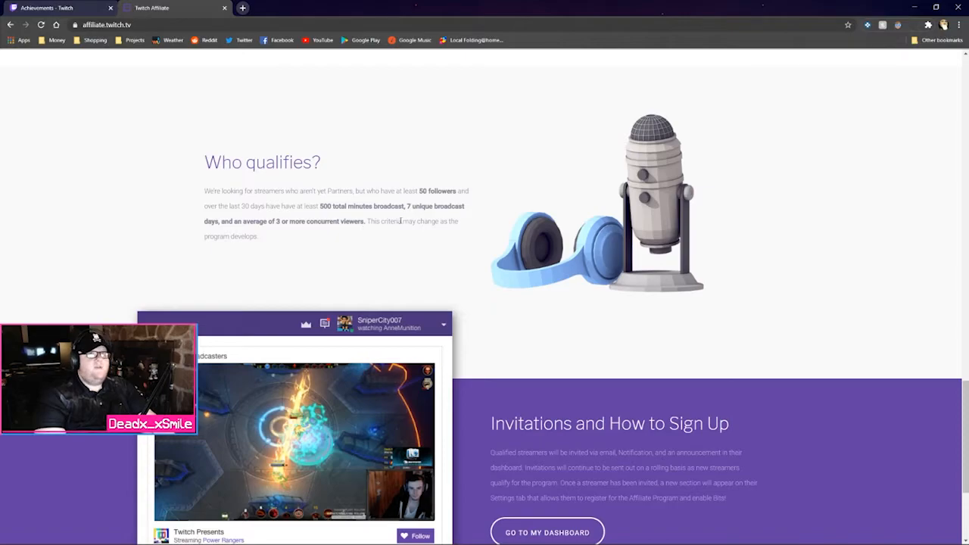
{"action": "scroll", "coordinate": [428, 231], "scroll_direction": "down", "scroll_amount": 3}
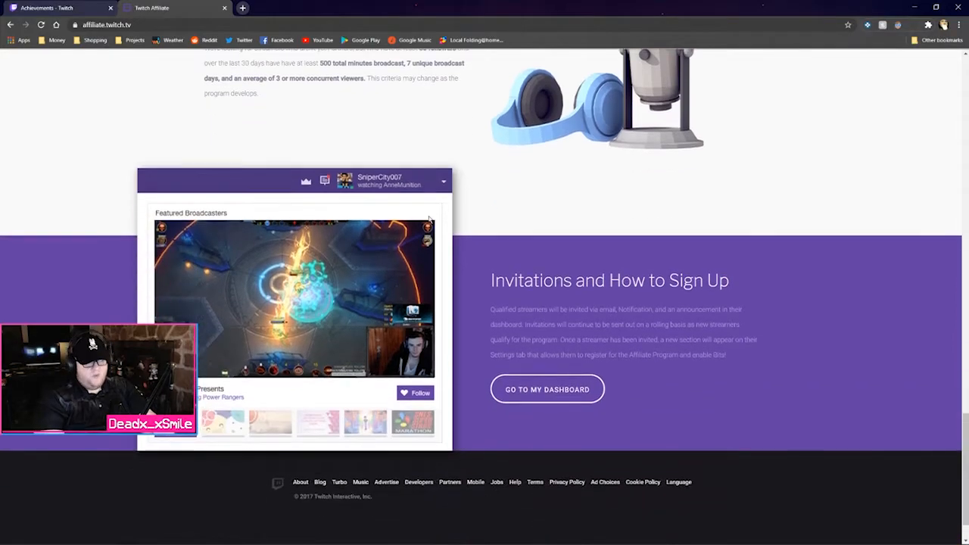
{"action": "scroll", "coordinate": [393, 189], "scroll_direction": "up", "scroll_amount": 6}
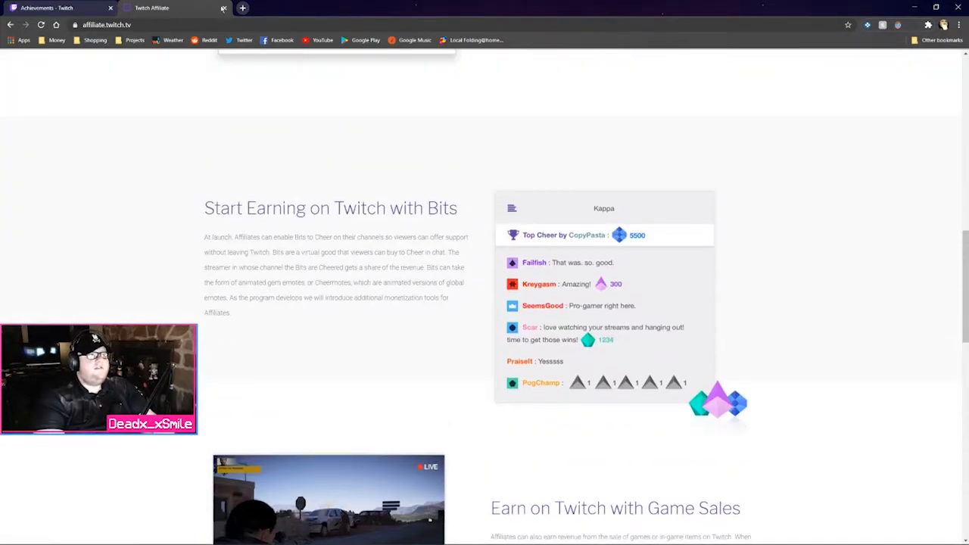
{"action": "left_click", "coordinate": [224, 7]}
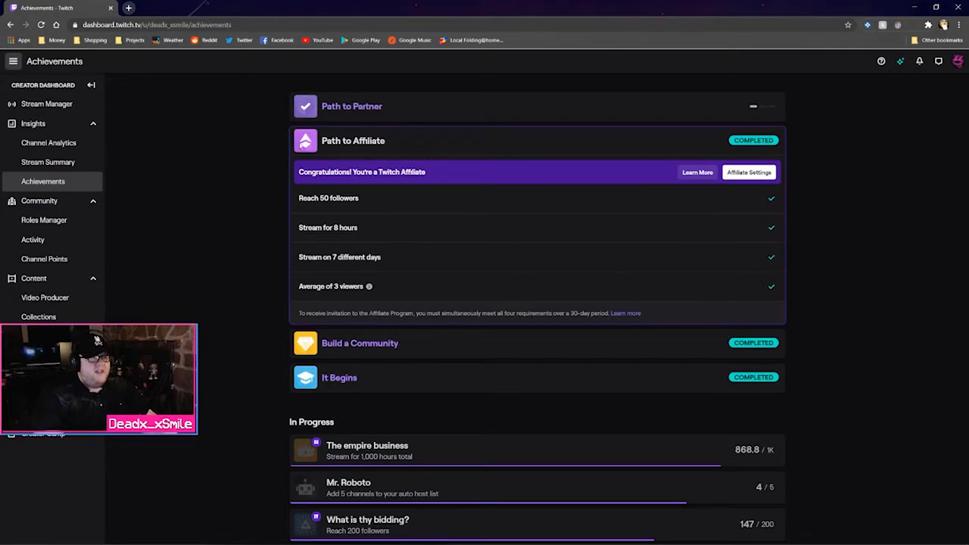
{"action": "left_click", "coordinate": [432, 111]}
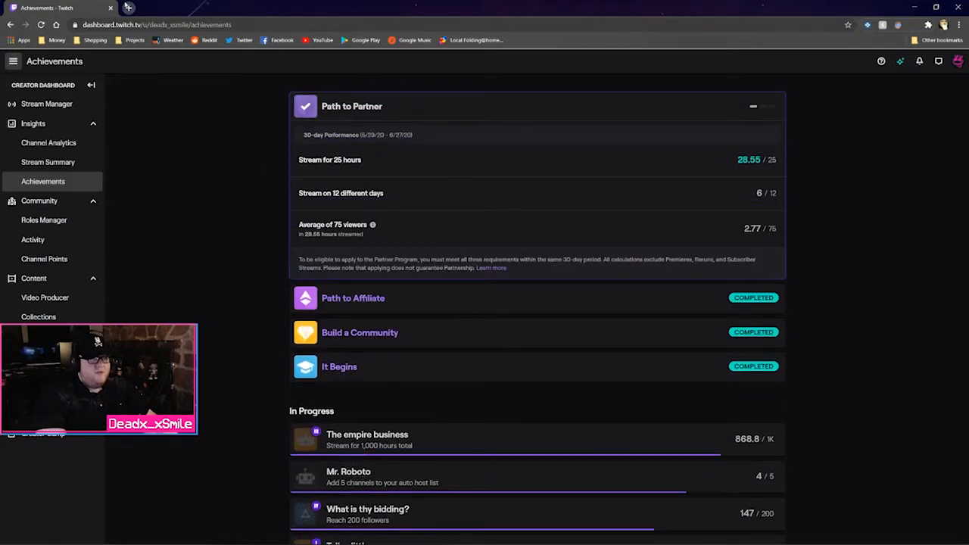
Search Google for 'twitch partner benefits' and open the 'Partners - Twitch.tv' result
{"action": "left_click", "coordinate": [128, 8]}
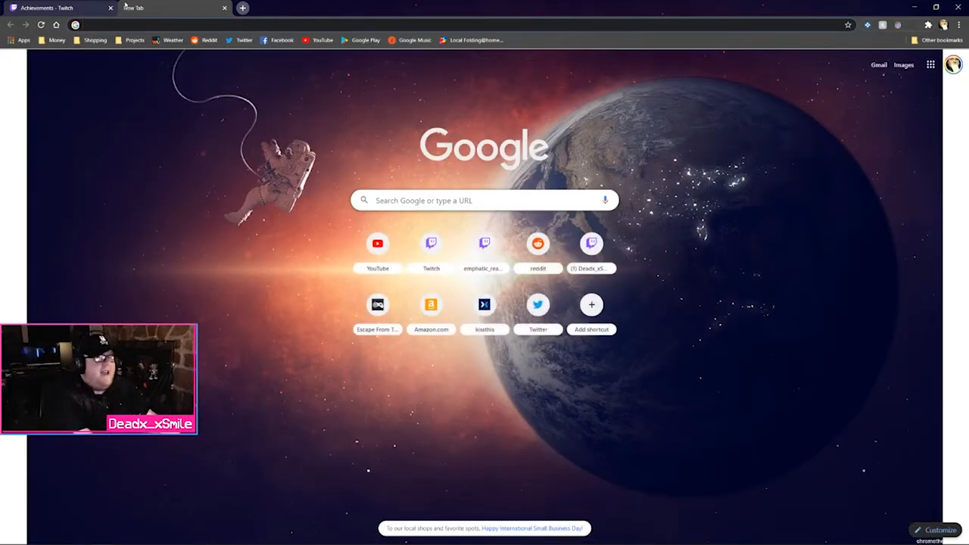
{"action": "type", "text": "twitch p"}
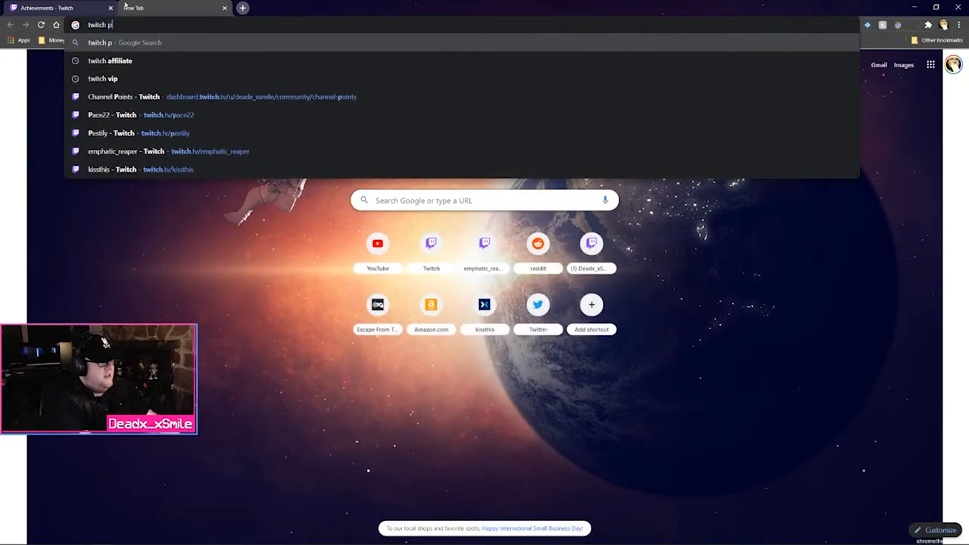
{"action": "type", "text": "artner be"}
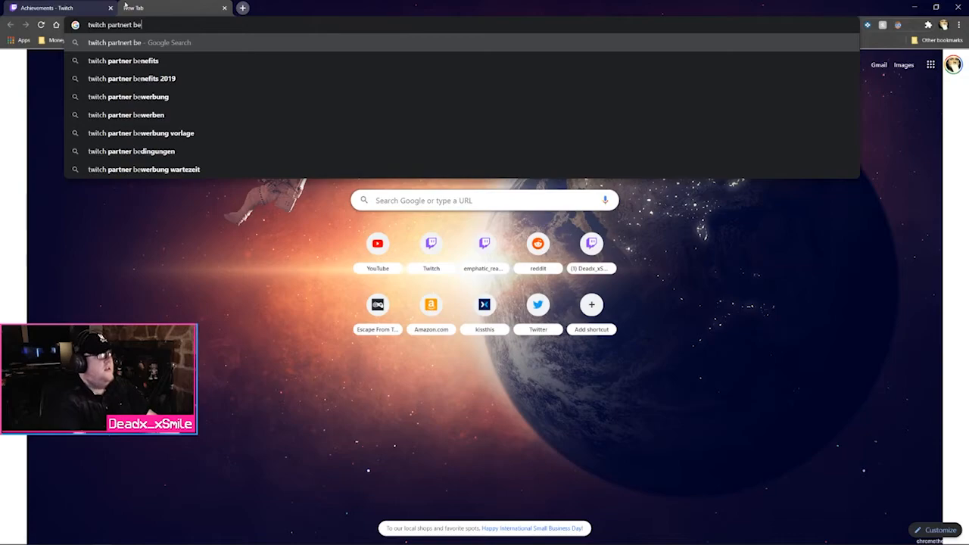
{"action": "key", "text": "Down"}
{"action": "key", "text": "Return"}
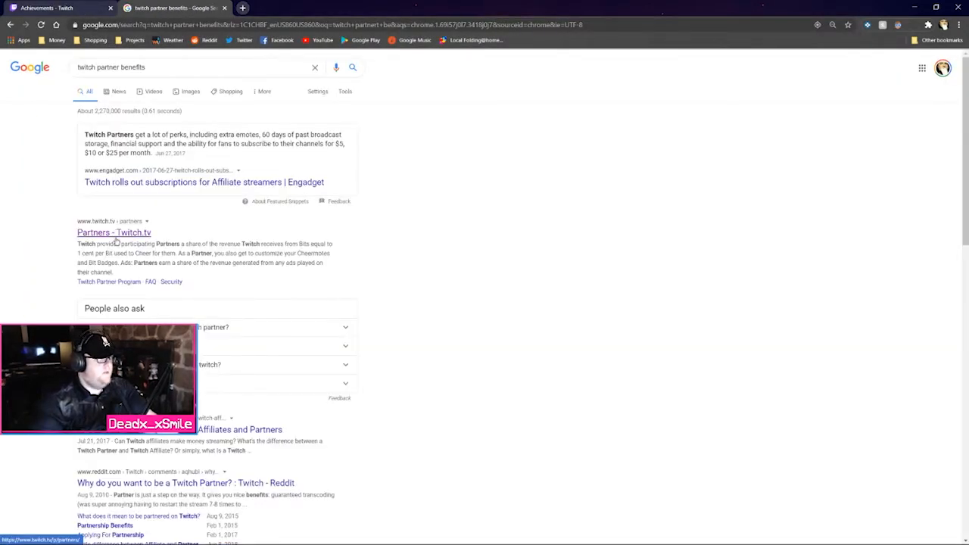
{"action": "left_click", "coordinate": [106, 239]}
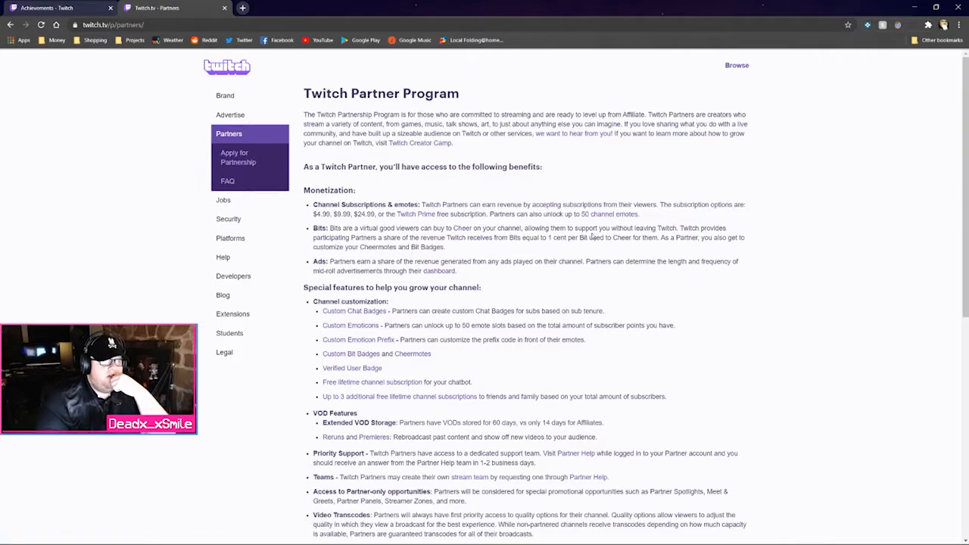
{"action": "scroll", "coordinate": [505, 227], "scroll_direction": "down", "scroll_amount": 1}
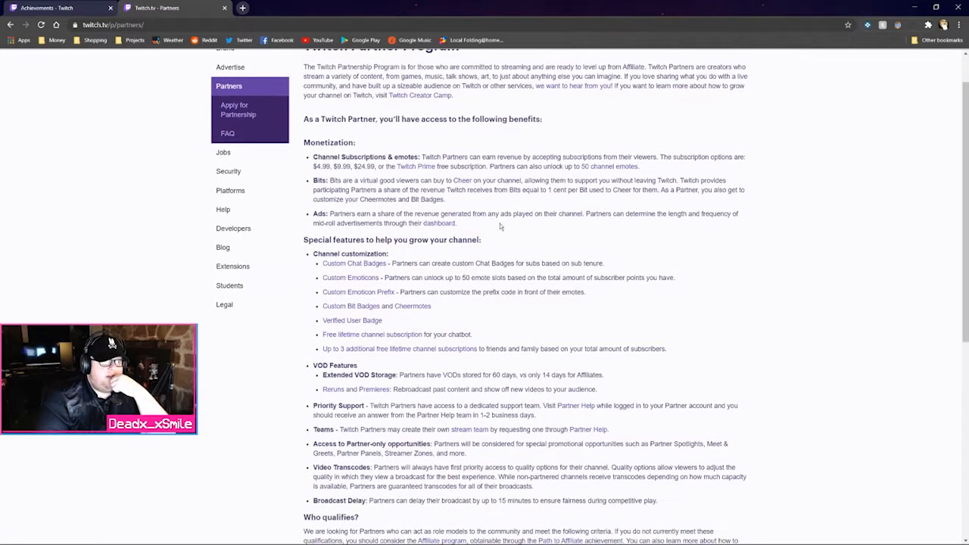
{"action": "scroll", "coordinate": [618, 214], "scroll_direction": "down", "scroll_amount": 1}
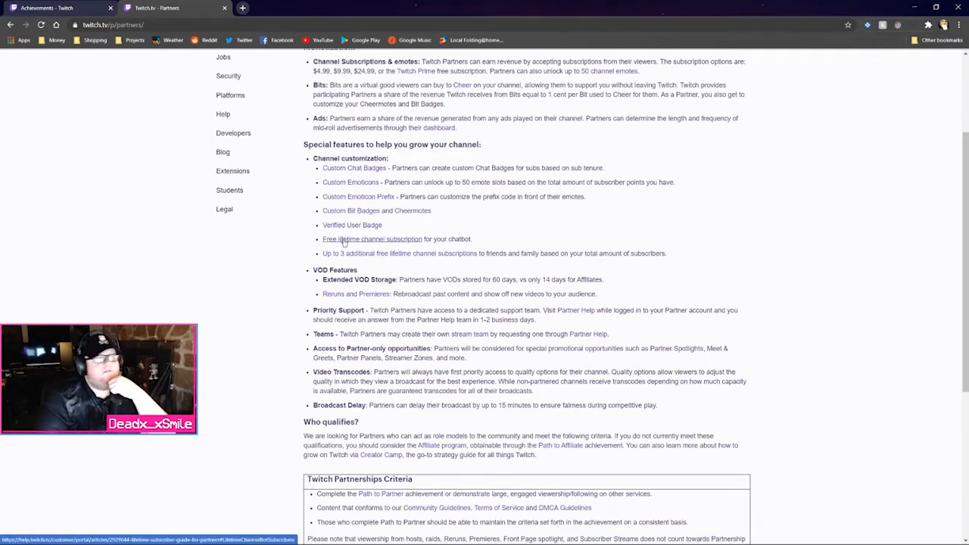
{"action": "scroll", "coordinate": [377, 227], "scroll_direction": "down", "scroll_amount": 1}
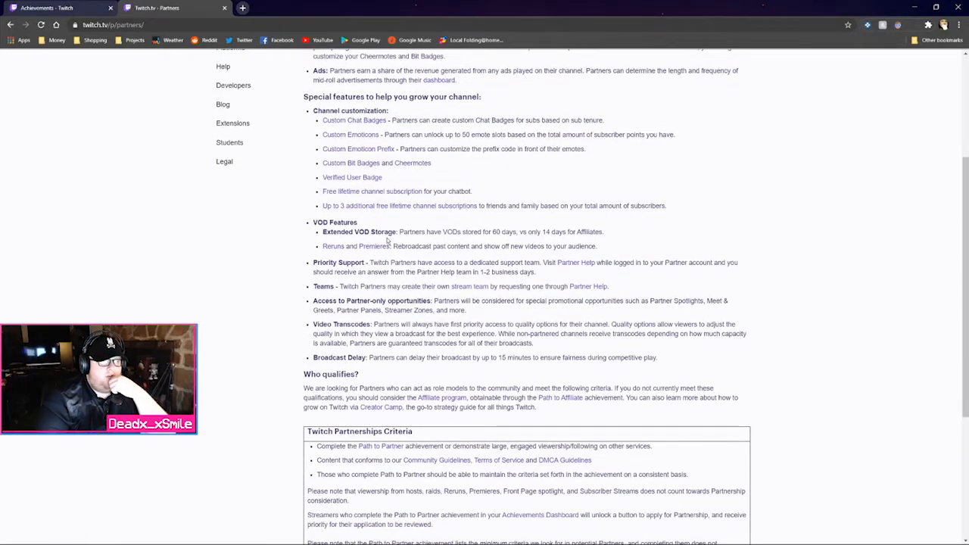
{"action": "scroll", "coordinate": [392, 241], "scroll_direction": "down", "scroll_amount": 1}
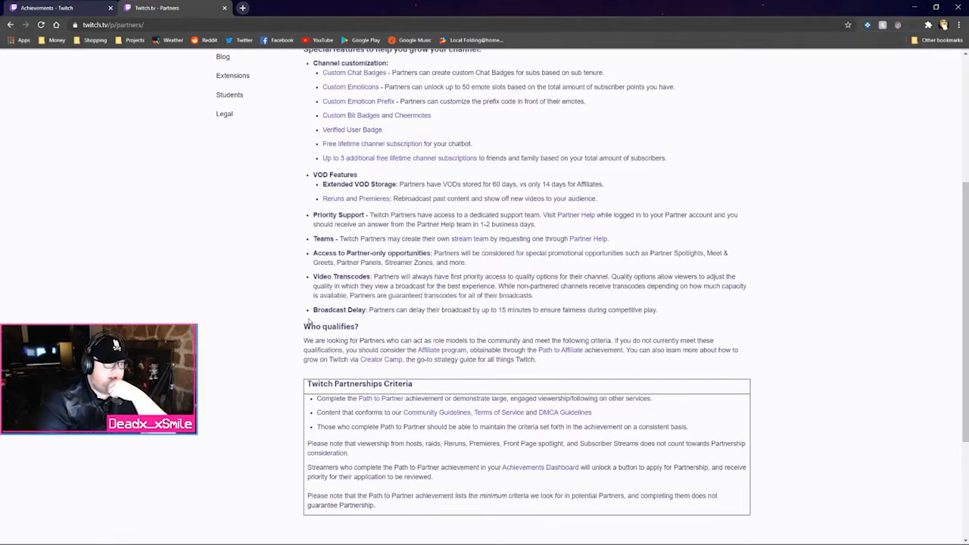
{"action": "scroll", "coordinate": [312, 321], "scroll_direction": "down", "scroll_amount": 3}
{"action": "scroll", "coordinate": [317, 318], "scroll_direction": "up", "scroll_amount": 8}
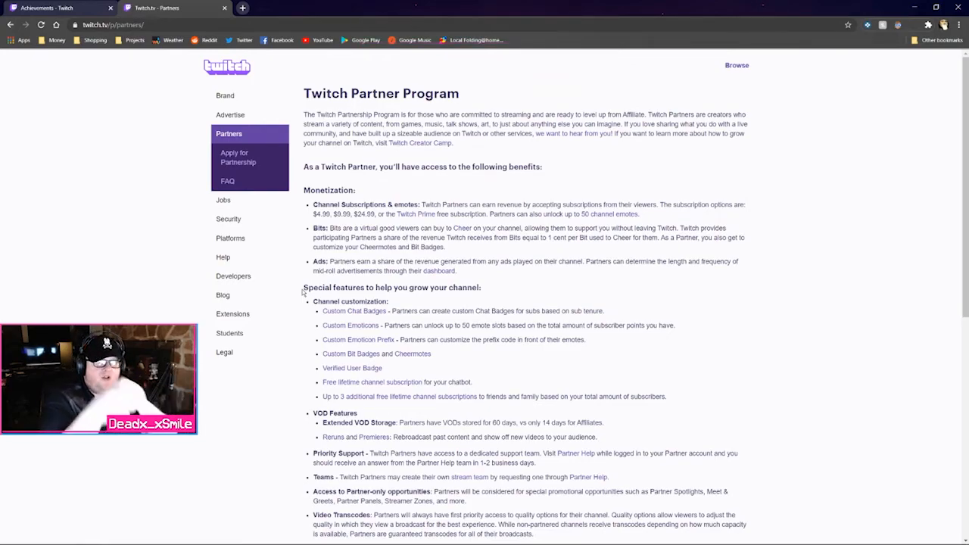
Launch the multitwitch.tv bookmark from the Projects > Streaming bookmark folder
{"action": "left_click", "coordinate": [131, 41]}
{"action": "mouse_move", "coordinate": [68, 44]}
{"action": "mouse_move", "coordinate": [135, 41]}
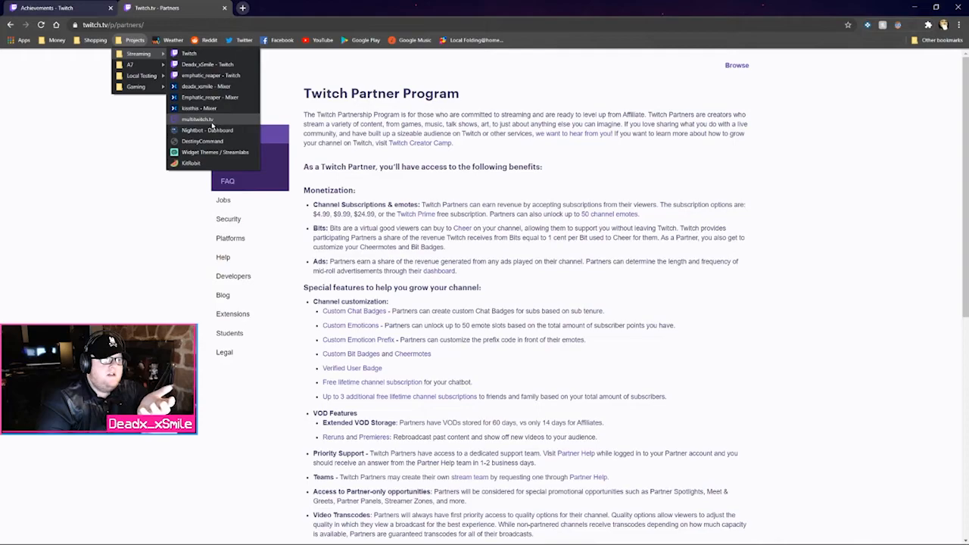
{"action": "left_click", "coordinate": [211, 121]}
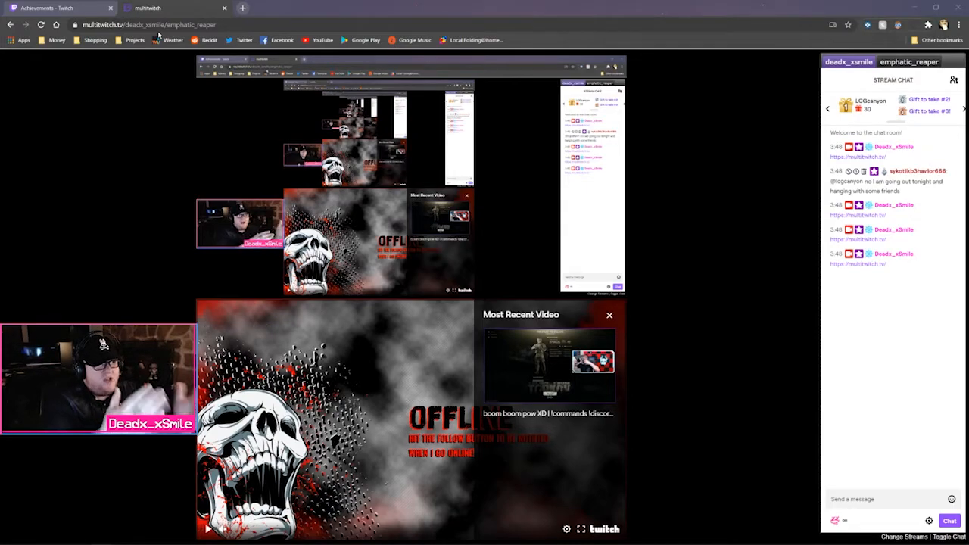
Switch the chat back and forth between the two channels, then close the multitwitch tab
{"action": "left_click", "coordinate": [901, 65]}
{"action": "left_click", "coordinate": [852, 63]}
{"action": "left_click", "coordinate": [904, 62]}
{"action": "left_click", "coordinate": [834, 64]}
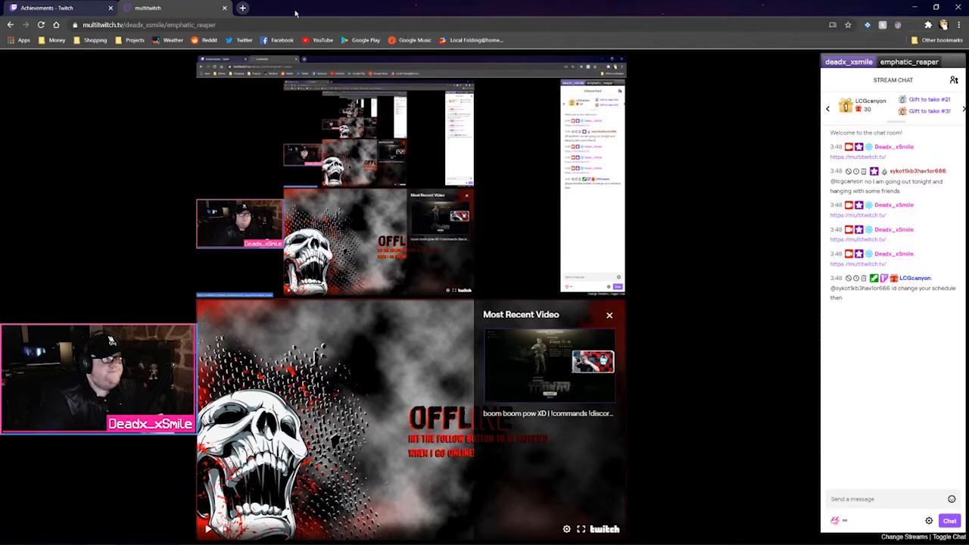
{"action": "left_click", "coordinate": [224, 8]}
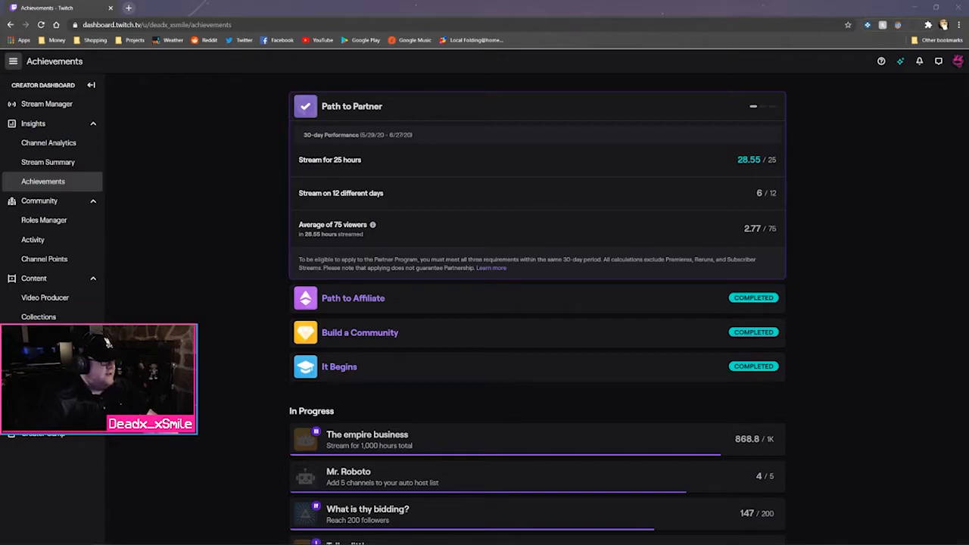
Open Revenue from the expanded sidebar, view the three subscription tier names, and return to Revenue
{"action": "left_click", "coordinate": [107, 344]}
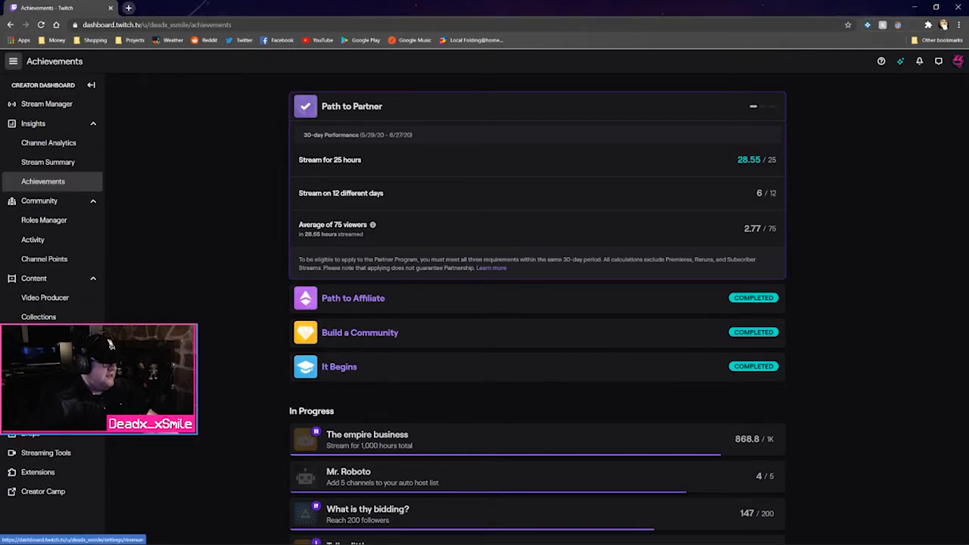
{"action": "left_click", "coordinate": [110, 345]}
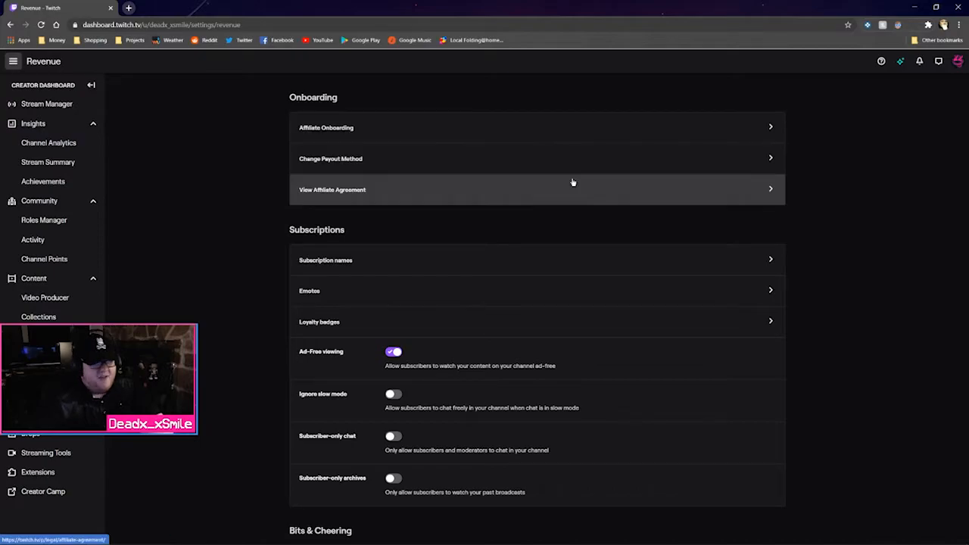
{"action": "scroll", "coordinate": [397, 212], "scroll_direction": "down", "scroll_amount": 2}
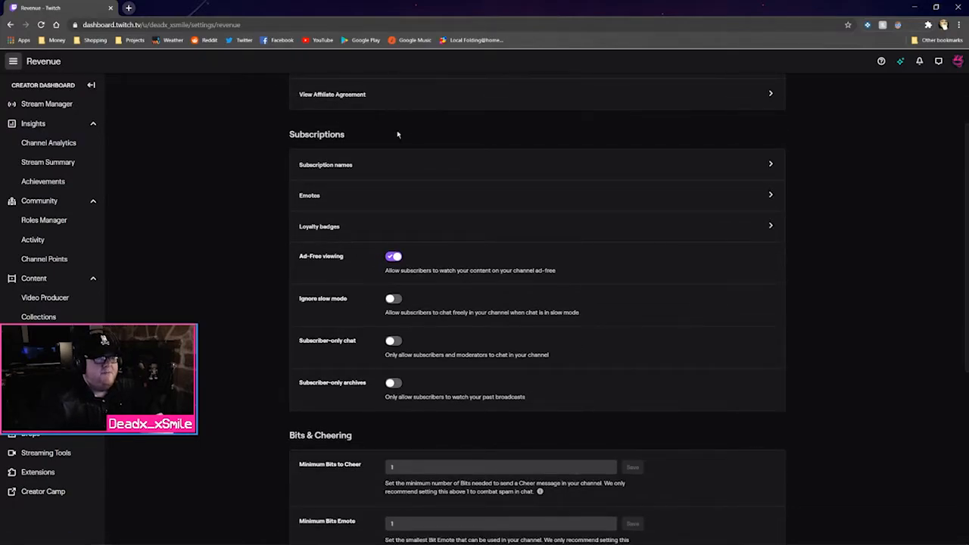
{"action": "left_click", "coordinate": [641, 165]}
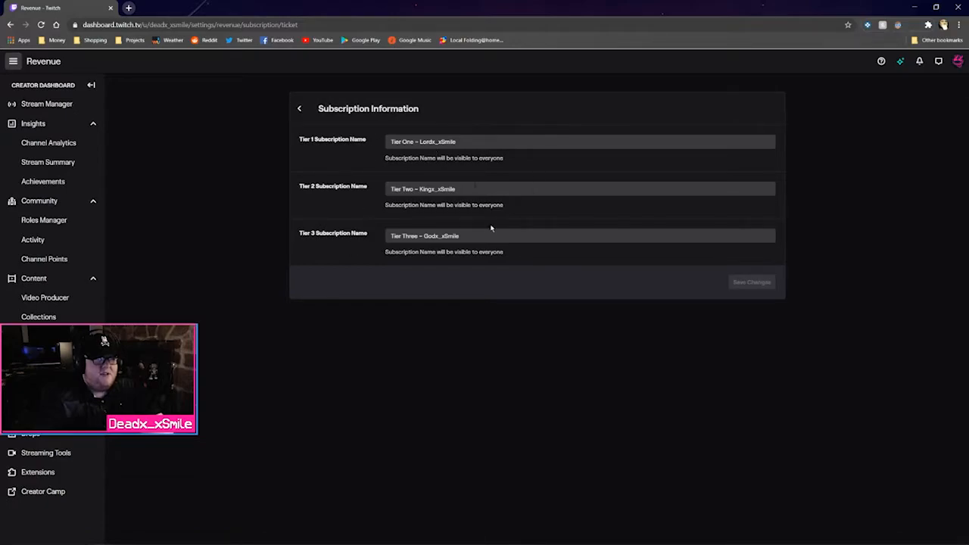
{"action": "left_click", "coordinate": [301, 112]}
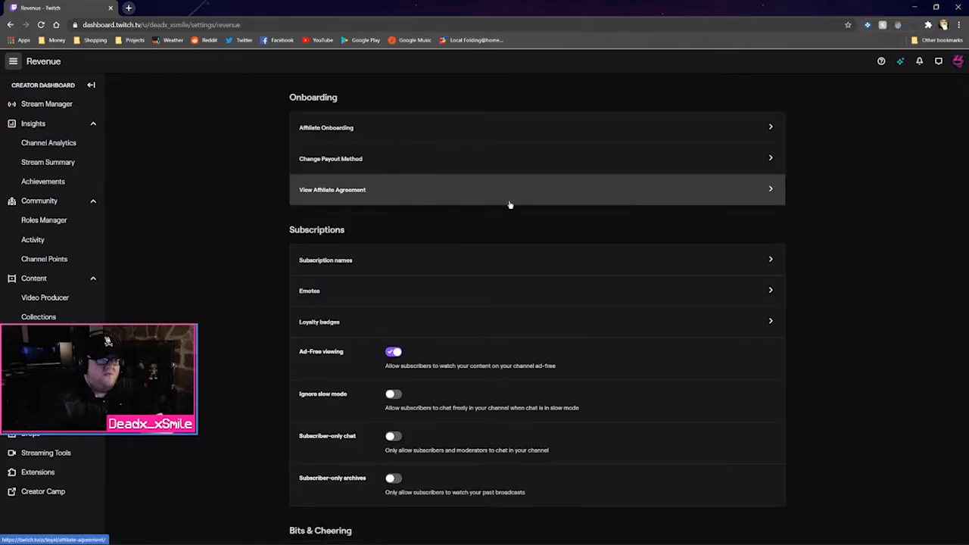
Review the Emotes Settings page: Tier 1 at 1/5 emotes, Tier 2 at 1/1, Tier 3 at 0/1, plus the prefix
{"action": "left_click", "coordinate": [558, 300]}
{"action": "scroll", "coordinate": [560, 280], "scroll_direction": "down", "scroll_amount": 1}
{"action": "scroll", "coordinate": [593, 284], "scroll_direction": "up", "scroll_amount": 1}
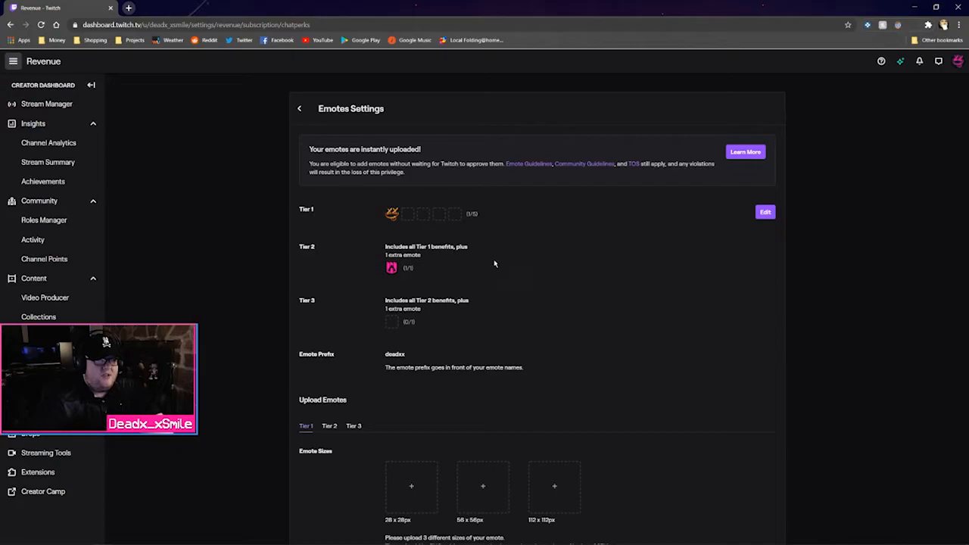
{"action": "scroll", "coordinate": [532, 339], "scroll_direction": "down", "scroll_amount": 5}
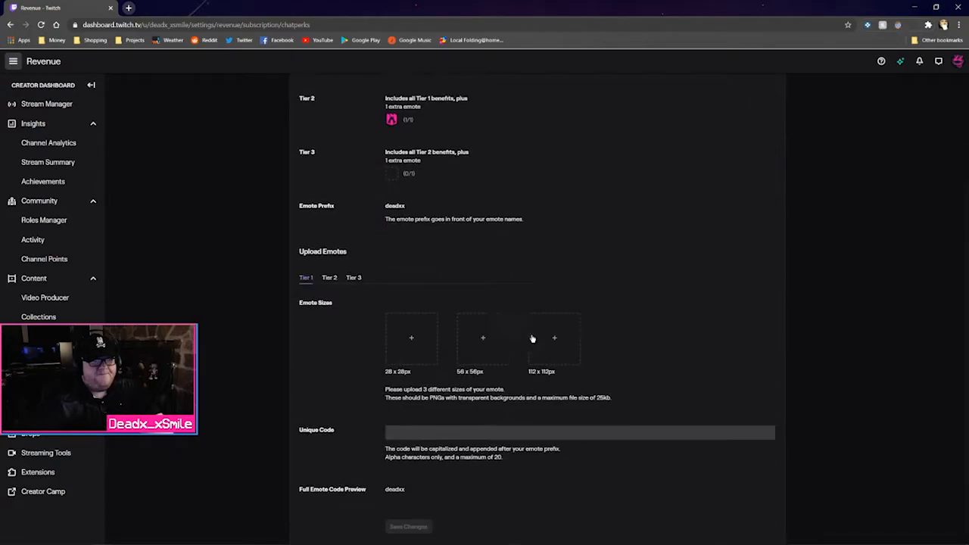
{"action": "scroll", "coordinate": [532, 339], "scroll_direction": "up", "scroll_amount": 5}
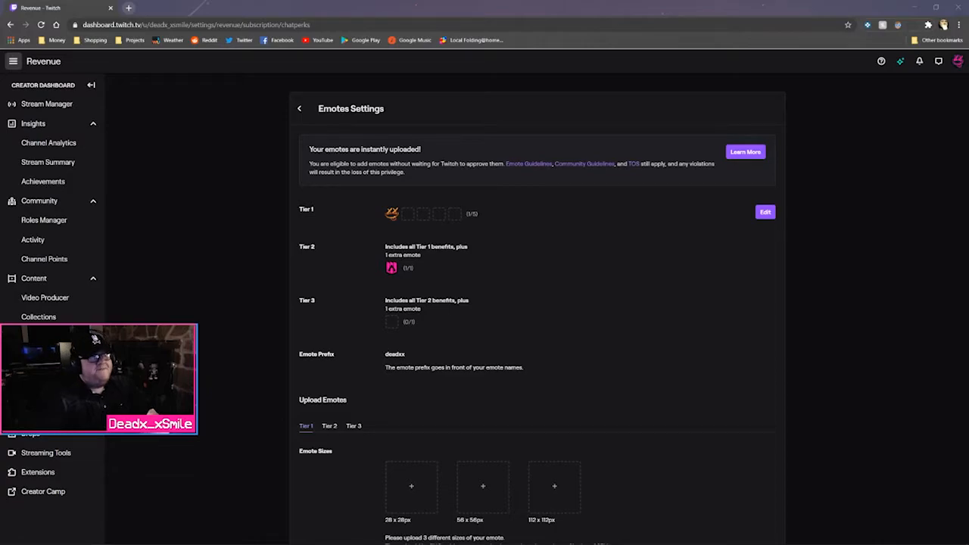
{"action": "scroll", "coordinate": [568, 359], "scroll_direction": "down", "scroll_amount": 1}
{"action": "scroll", "coordinate": [561, 357], "scroll_direction": "up", "scroll_amount": 1}
{"action": "scroll", "coordinate": [568, 303], "scroll_direction": "down", "scroll_amount": 3}
{"action": "scroll", "coordinate": [575, 250], "scroll_direction": "up", "scroll_amount": 3}
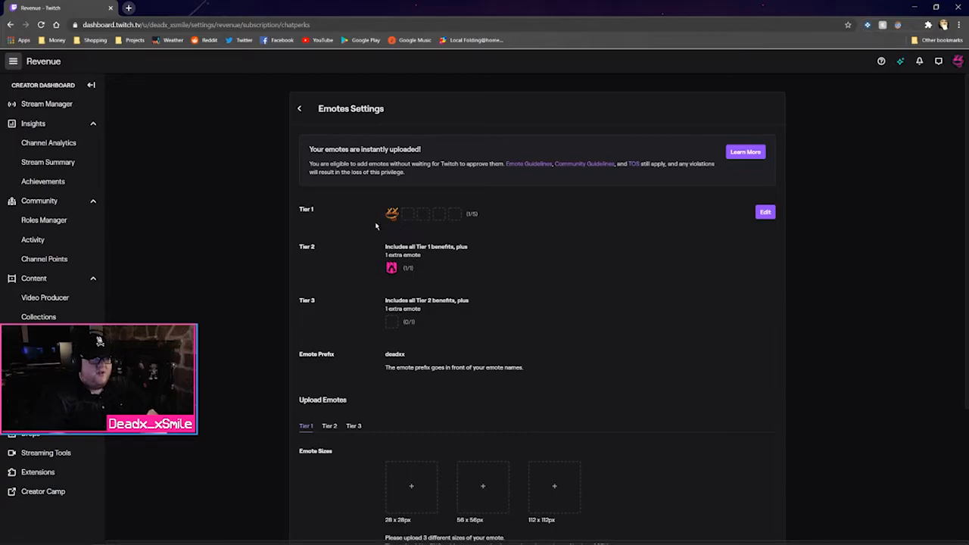
Look over the Loyalty Badges page, with only the Base badge set, then return to Revenue
{"action": "left_click", "coordinate": [300, 110]}
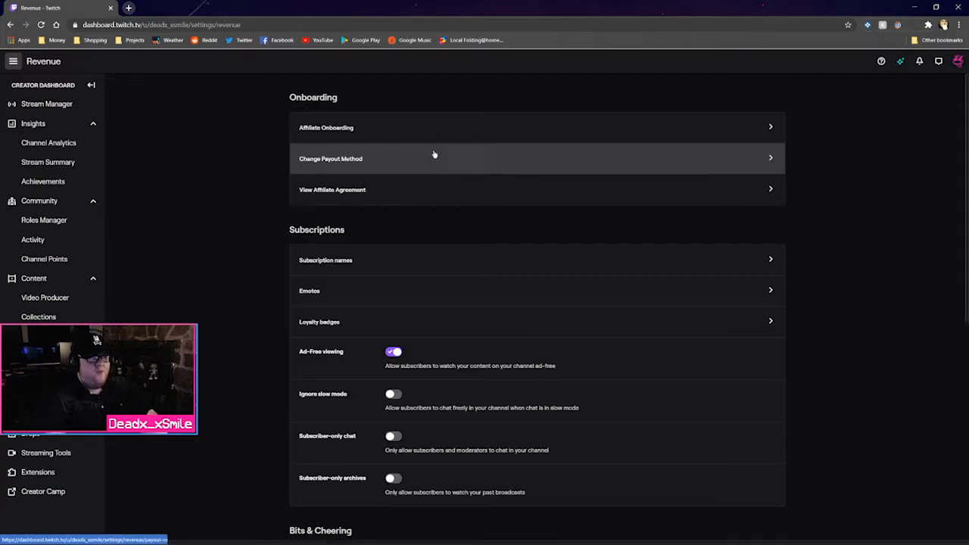
{"action": "scroll", "coordinate": [461, 220], "scroll_direction": "down", "scroll_amount": 2}
{"action": "left_click", "coordinate": [448, 224]}
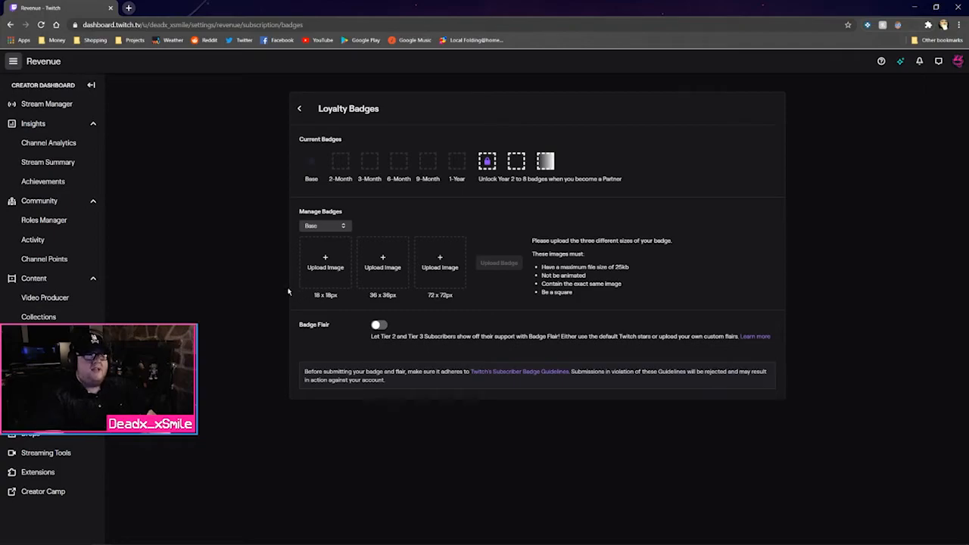
{"action": "left_click", "coordinate": [311, 113]}
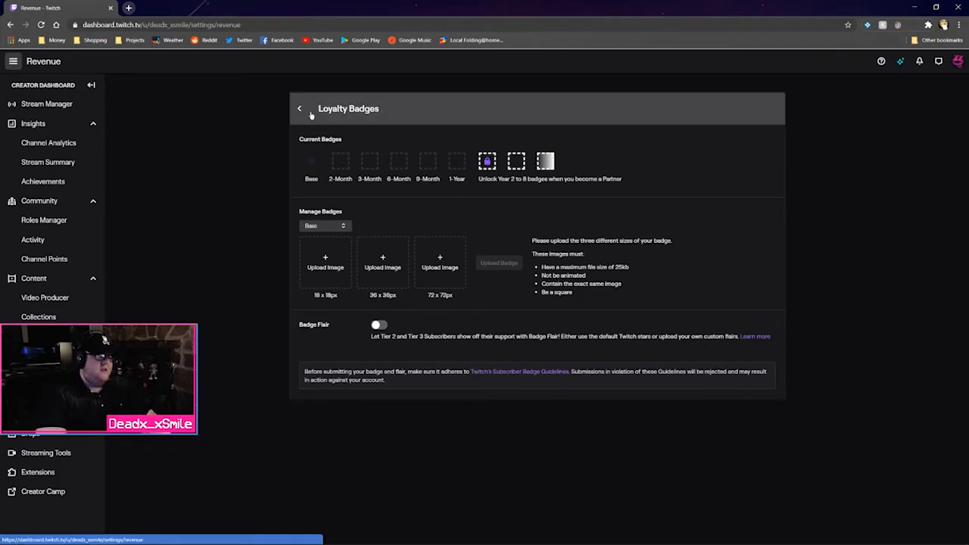
Scroll the Revenue page down to the Bits & Cheering, Community Support and Ads sections
{"action": "scroll", "coordinate": [514, 377], "scroll_direction": "down", "scroll_amount": 1}
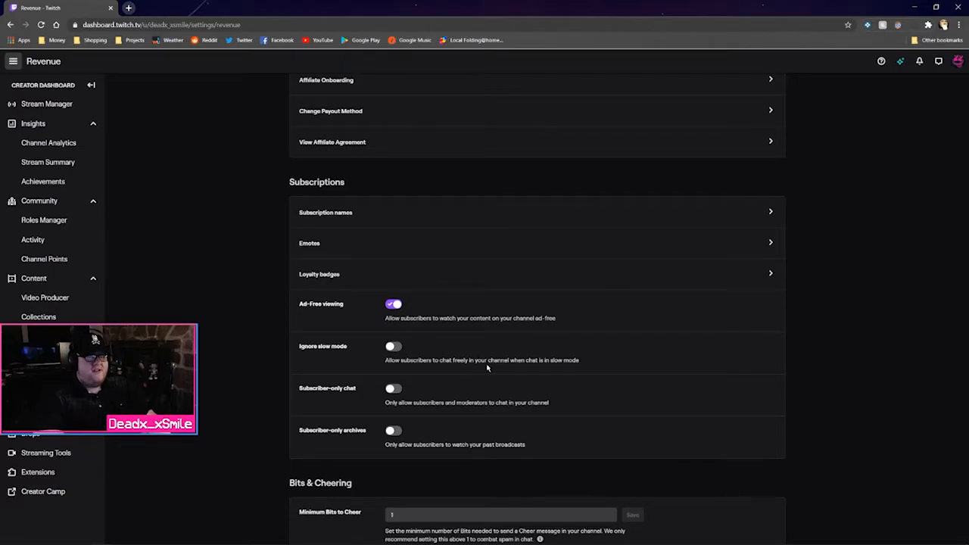
{"action": "scroll", "coordinate": [483, 368], "scroll_direction": "down", "scroll_amount": 1}
{"action": "scroll", "coordinate": [481, 342], "scroll_direction": "down", "scroll_amount": 2}
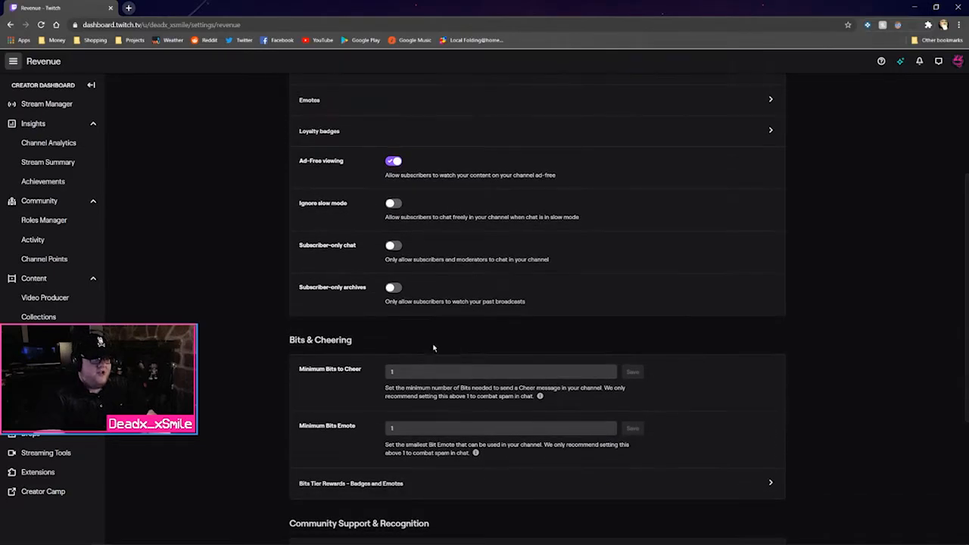
{"action": "scroll", "coordinate": [265, 323], "scroll_direction": "down", "scroll_amount": 1}
{"action": "scroll", "coordinate": [265, 323], "scroll_direction": "down", "scroll_amount": 4}
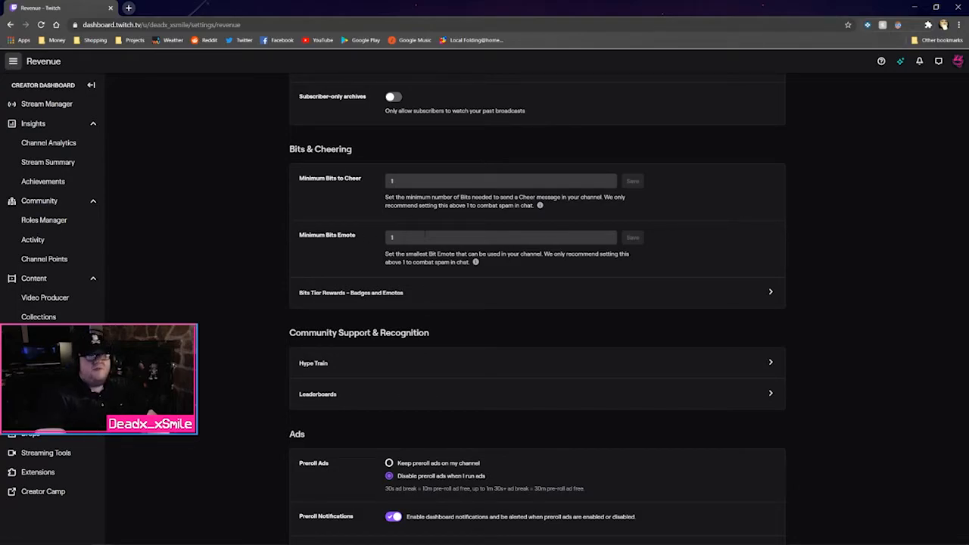
{"action": "left_click", "coordinate": [423, 300]}
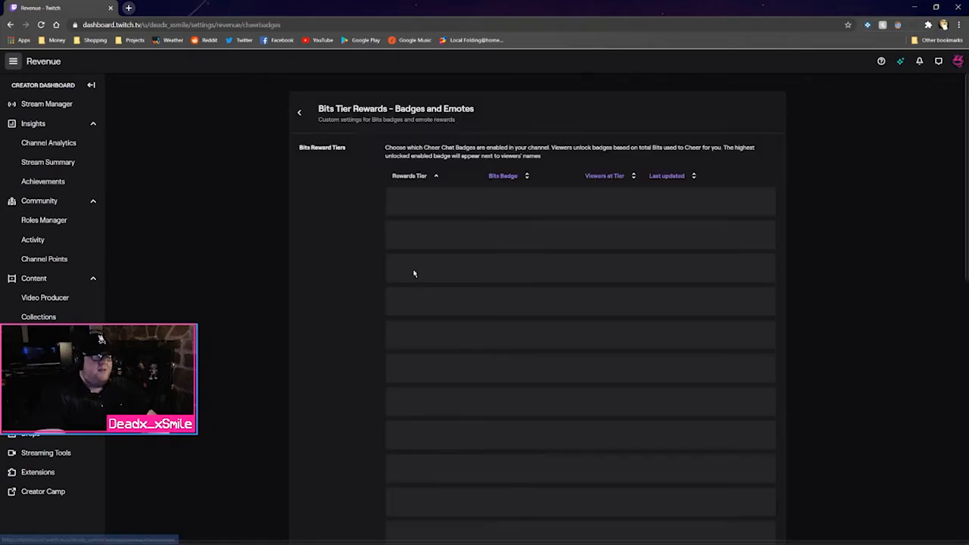
{"action": "scroll", "coordinate": [347, 280], "scroll_direction": "down", "scroll_amount": 6}
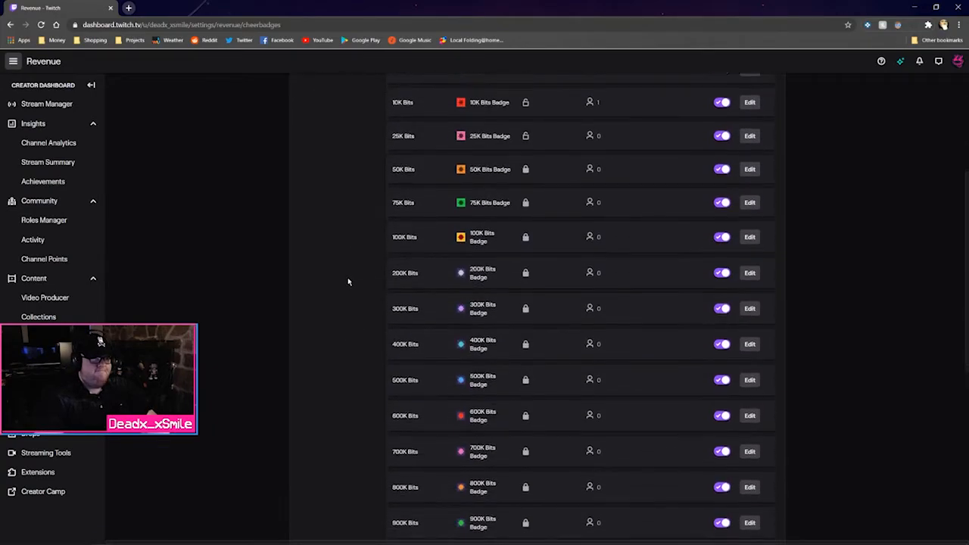
{"action": "scroll", "coordinate": [348, 286], "scroll_direction": "up", "scroll_amount": 3}
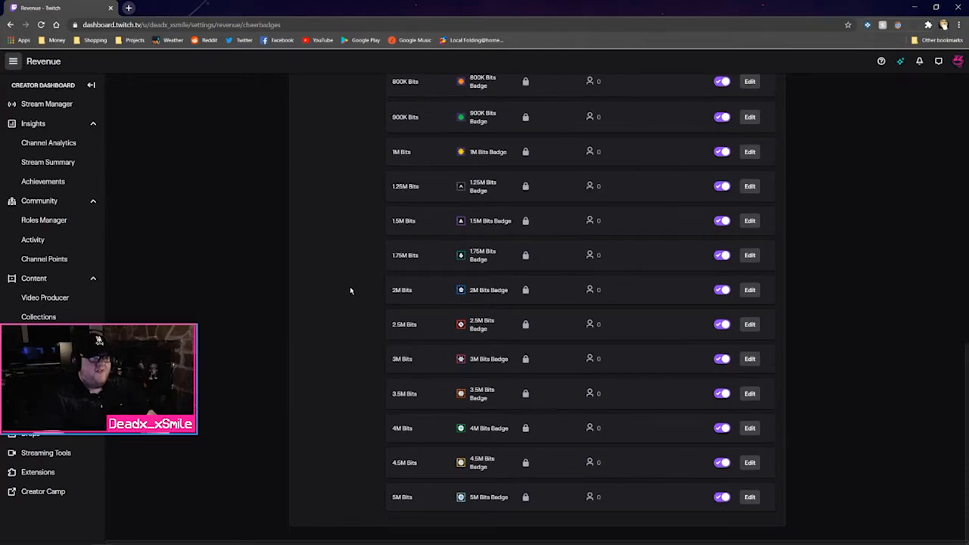
{"action": "scroll", "coordinate": [352, 289], "scroll_direction": "up", "scroll_amount": 3}
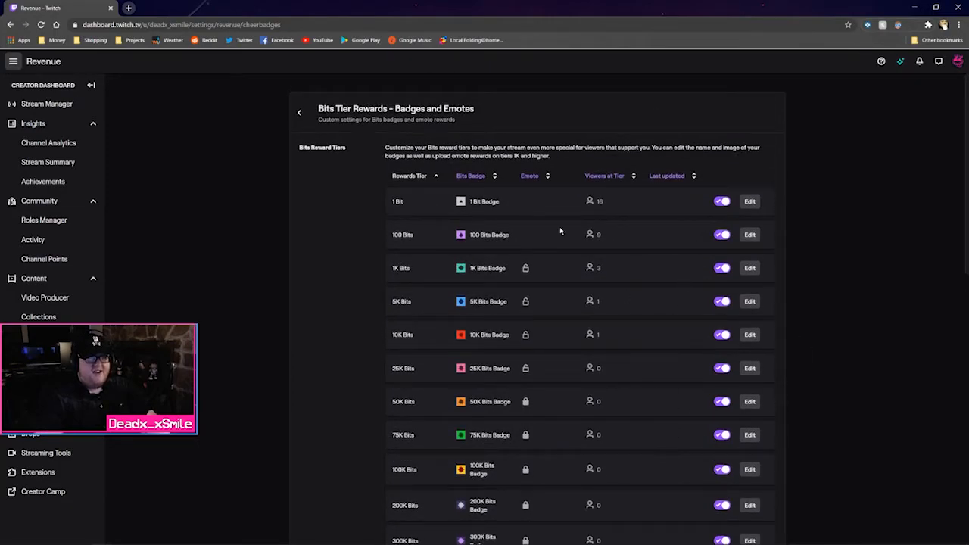
{"action": "left_click", "coordinate": [298, 114]}
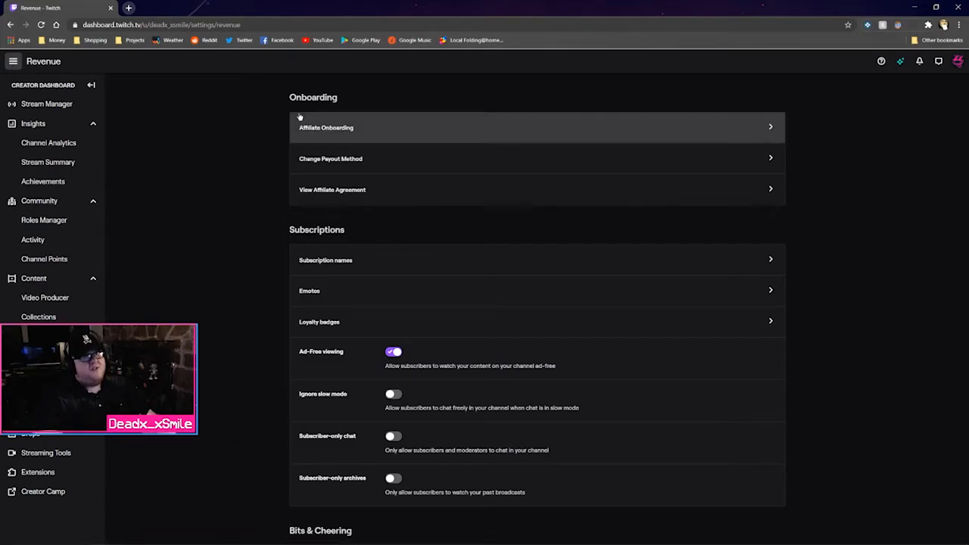
Review the Hype Train settings, then return to Revenue and scroll to the Ads section
{"action": "scroll", "coordinate": [222, 216], "scroll_direction": "down", "scroll_amount": 6}
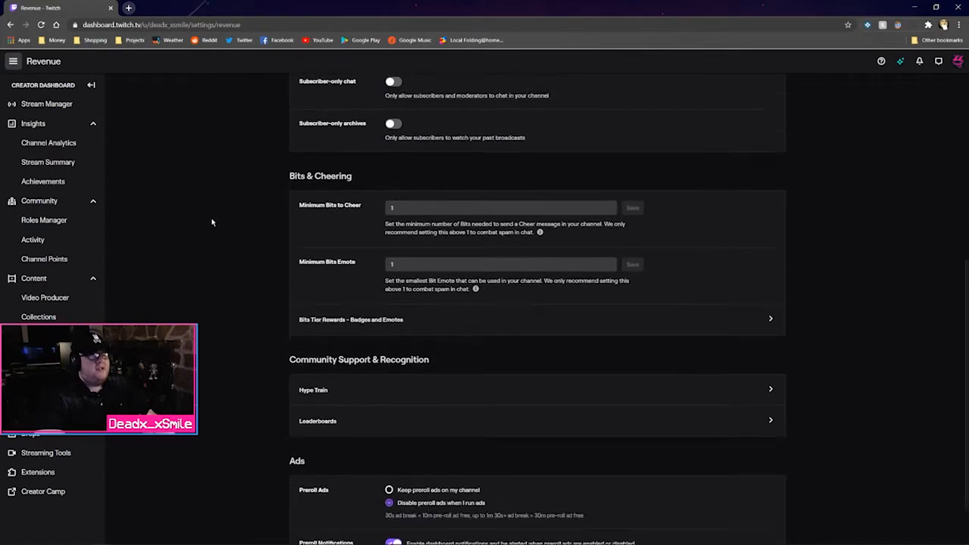
{"action": "left_click", "coordinate": [367, 332]}
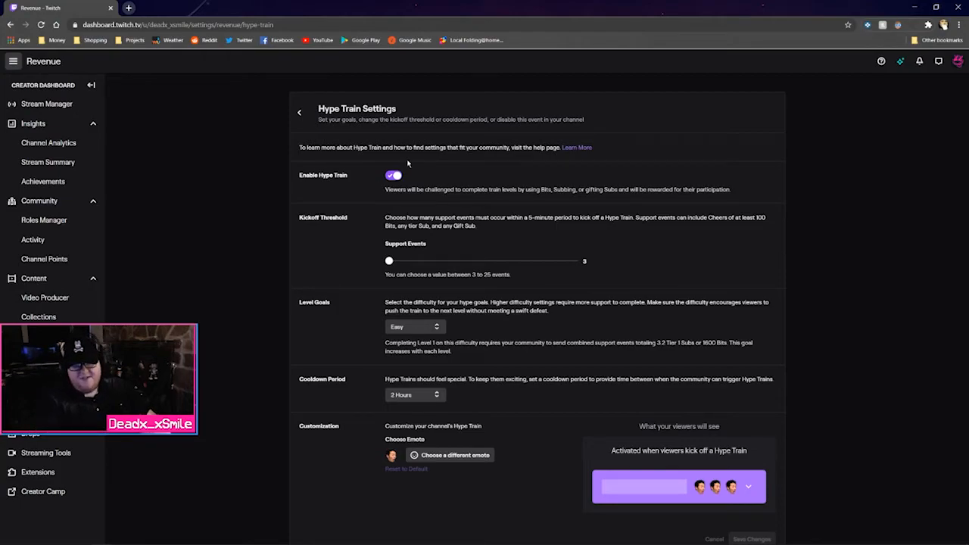
{"action": "left_click", "coordinate": [300, 111]}
{"action": "scroll", "coordinate": [301, 121], "scroll_direction": "down", "scroll_amount": 5}
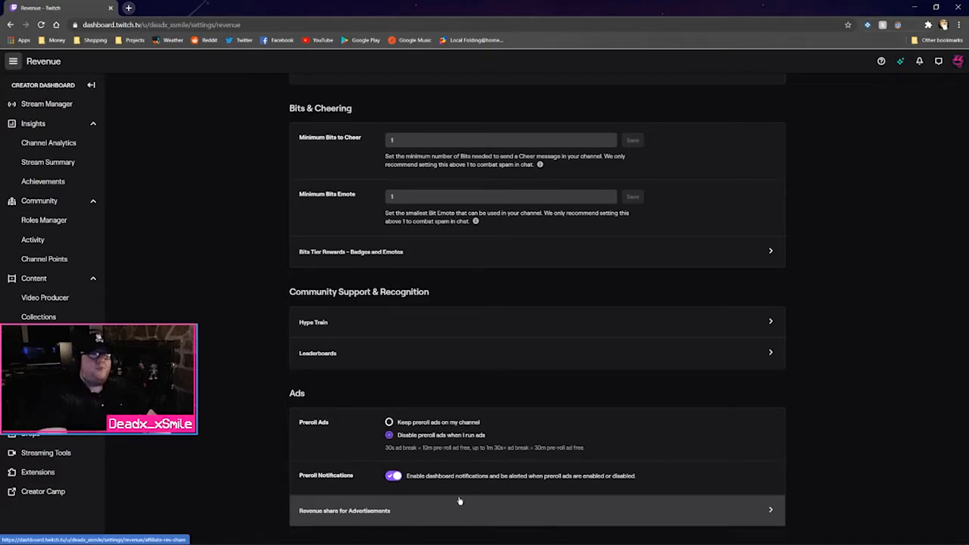
View the $3.50 USD CPM affiliate ad revenue share rates per territory group, then return to Revenue
{"action": "left_click", "coordinate": [386, 522]}
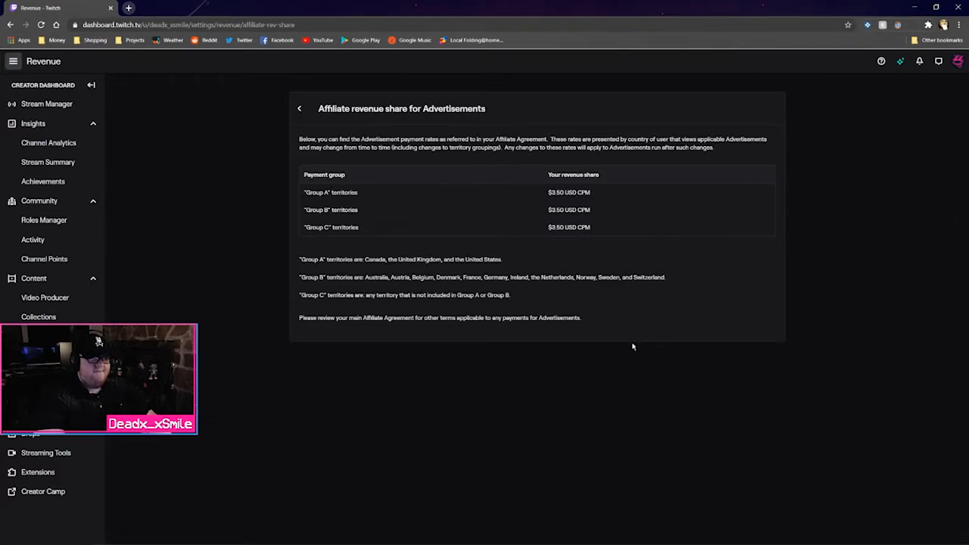
{"action": "left_click", "coordinate": [302, 110]}
{"action": "scroll", "coordinate": [526, 290], "scroll_direction": "down", "scroll_amount": 7}
{"action": "scroll", "coordinate": [527, 271], "scroll_direction": "up", "scroll_amount": 7}
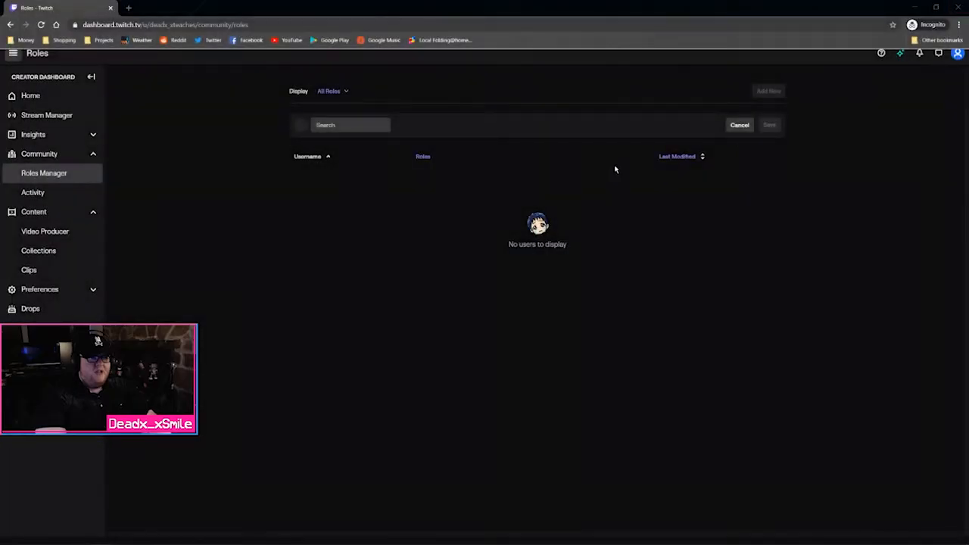
Go to the second channel's Creator Dashboard Home page
{"action": "left_click", "coordinate": [31, 97]}
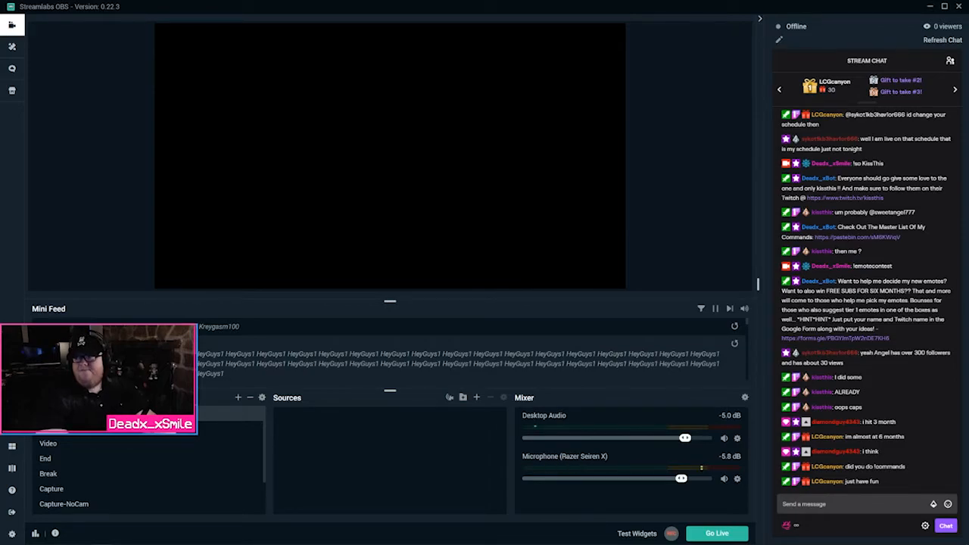
Close Streamlabs OBS and move the Streamlabs Chatbot window over from the other monitor
{"action": "left_click", "coordinate": [959, 6]}
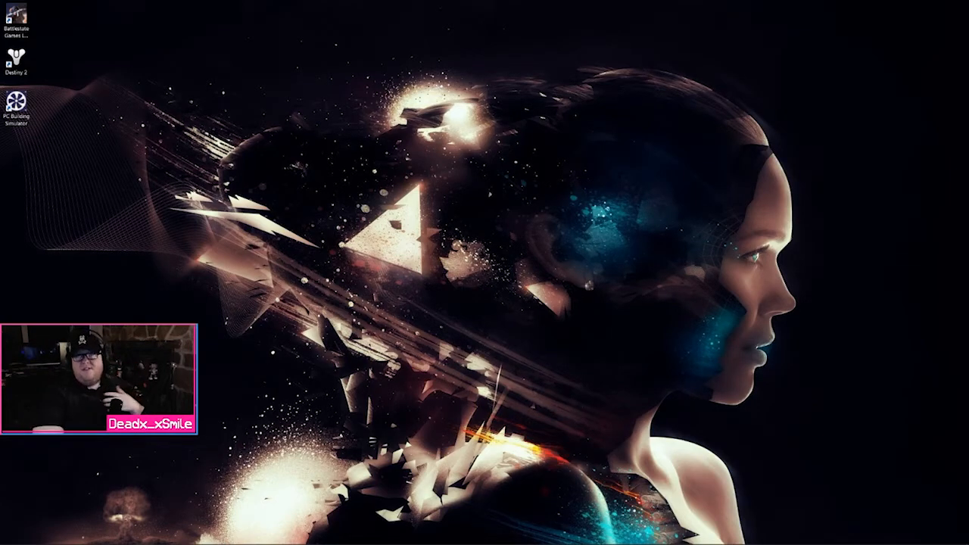
{"action": "left_click_drag", "start_coordinate": [968, 44], "coordinate": [397, 44]}
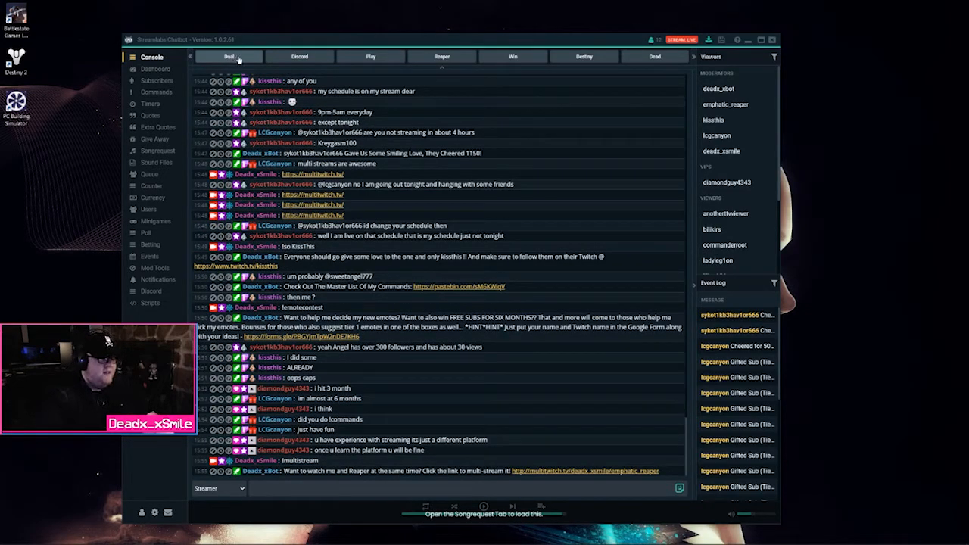
Post !discord so the bot shares its invite, then load streamlabs.com/chatbot in Chrome
{"action": "left_click", "coordinate": [303, 57]}
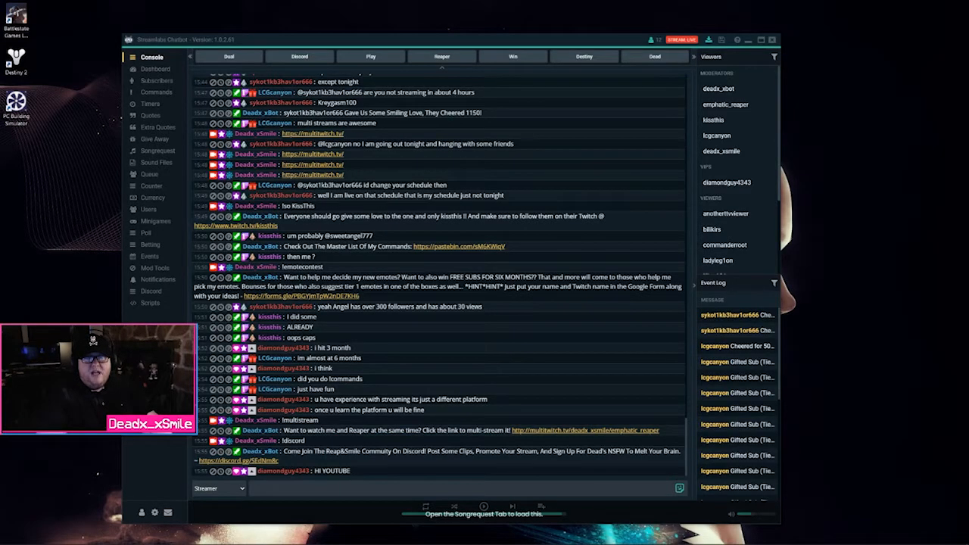
{"action": "left_click_drag", "start_coordinate": [968, 3], "coordinate": [281, 3]}
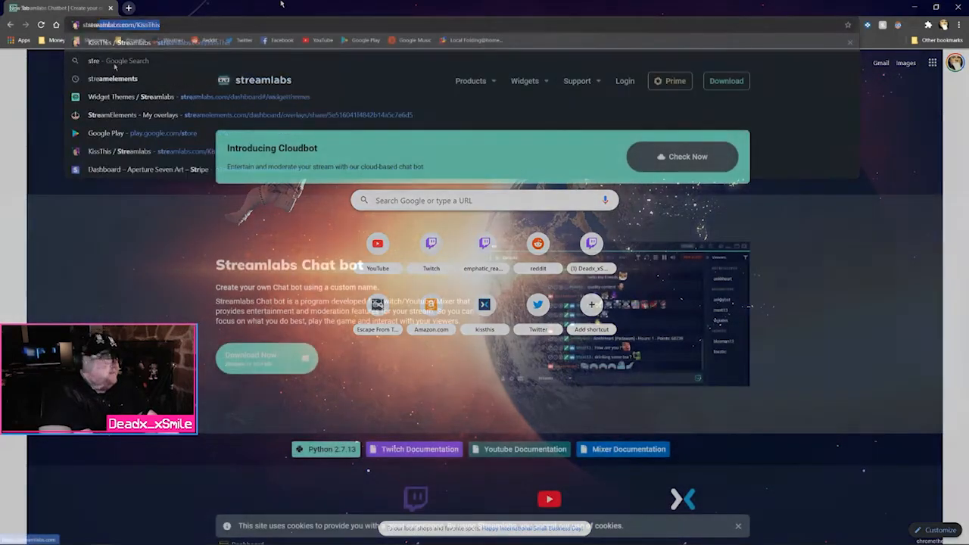
{"action": "key", "text": "ctrl+l"}
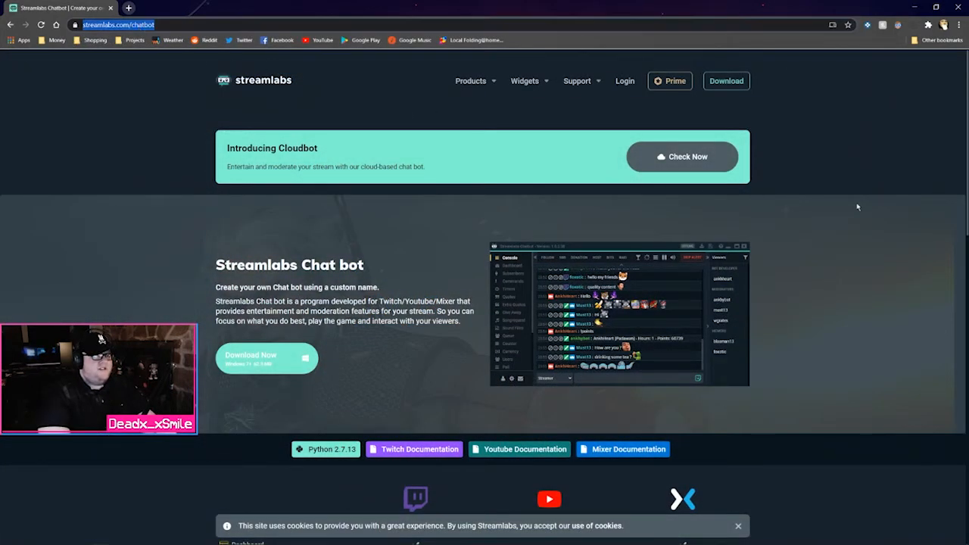
{"action": "left_click", "coordinate": [857, 206]}
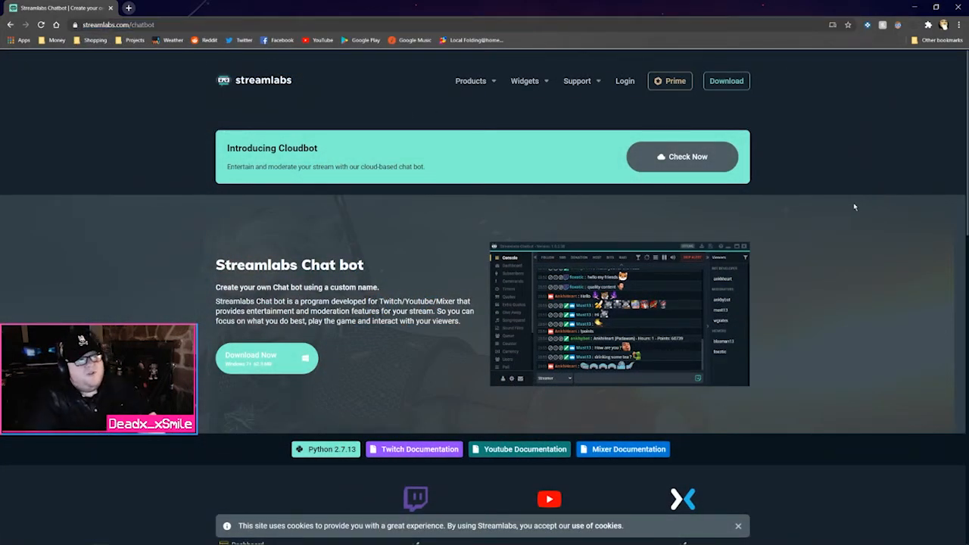
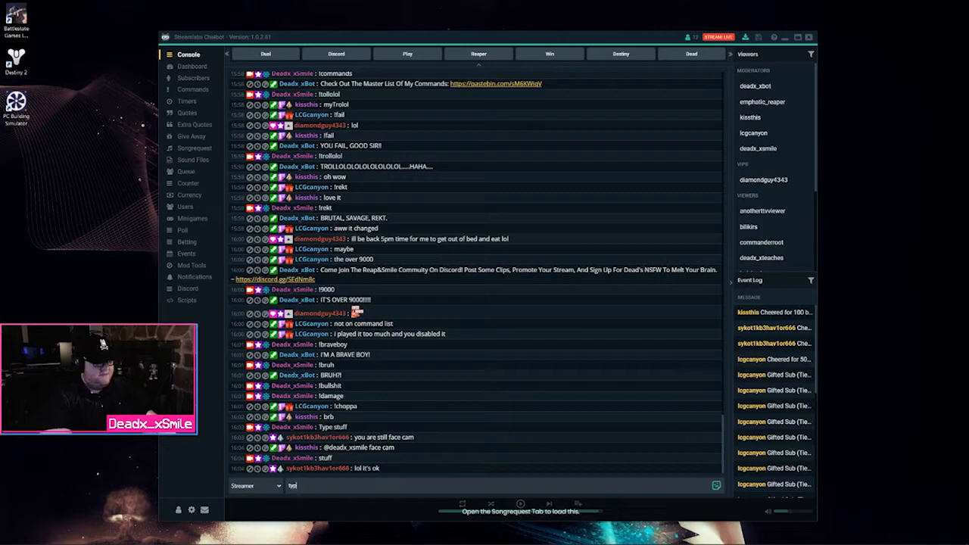
Post the multistream command to chat, then review the Twitch Bot and Streamer connection tokens
{"action": "key", "text": "Return"}
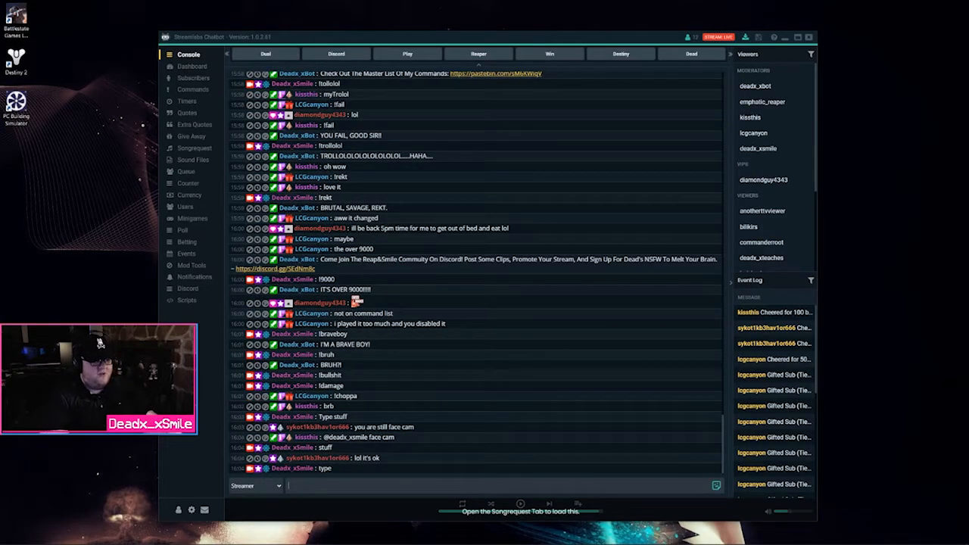
{"action": "left_click", "coordinate": [266, 55]}
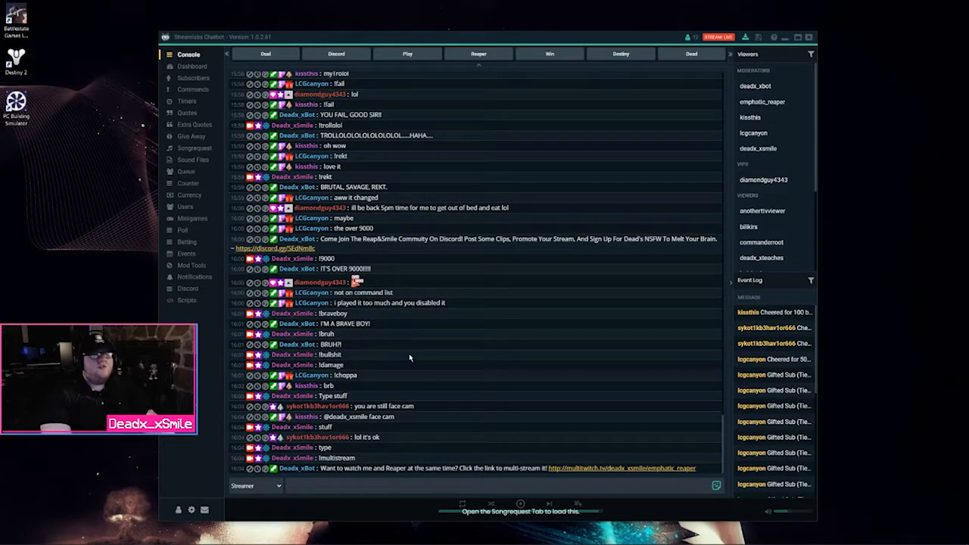
{"action": "left_click", "coordinate": [178, 511]}
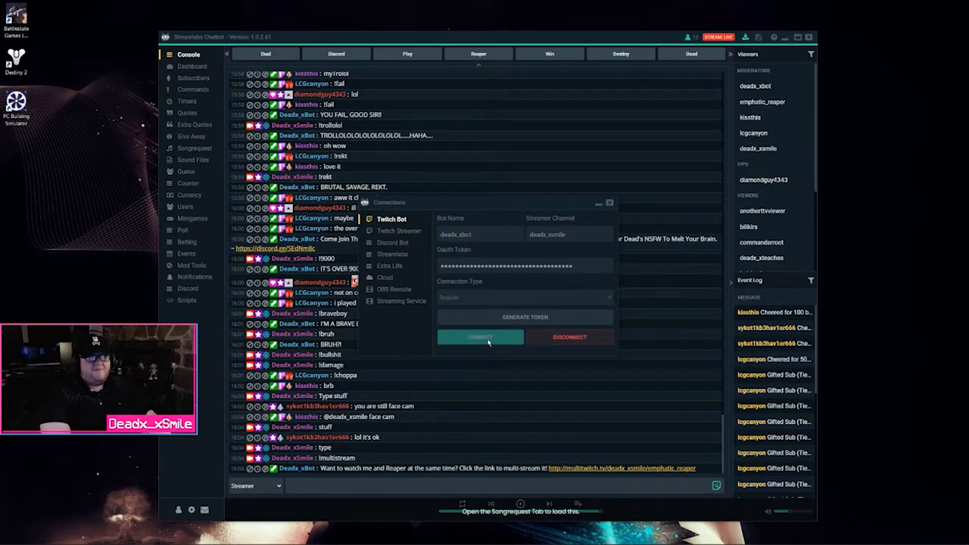
{"action": "left_click", "coordinate": [409, 231]}
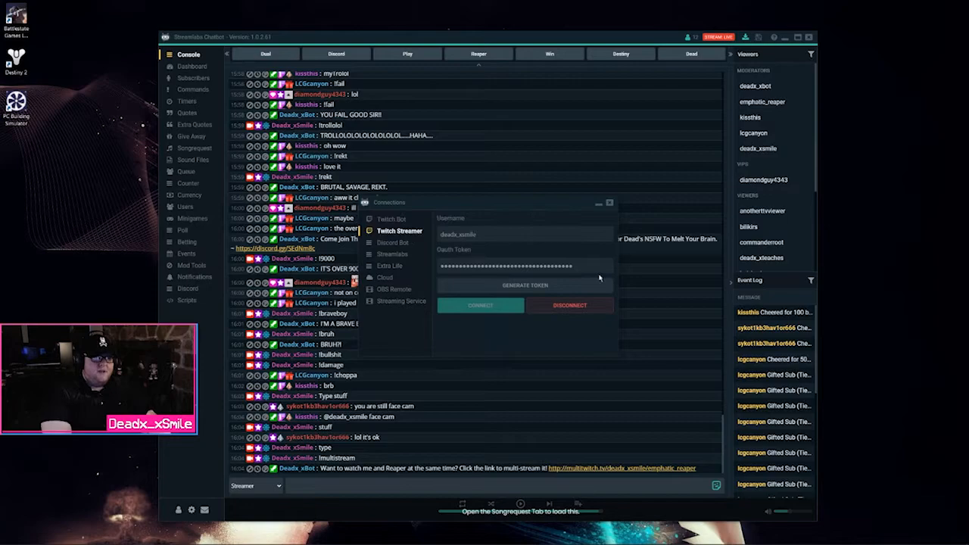
{"action": "left_click", "coordinate": [609, 203]}
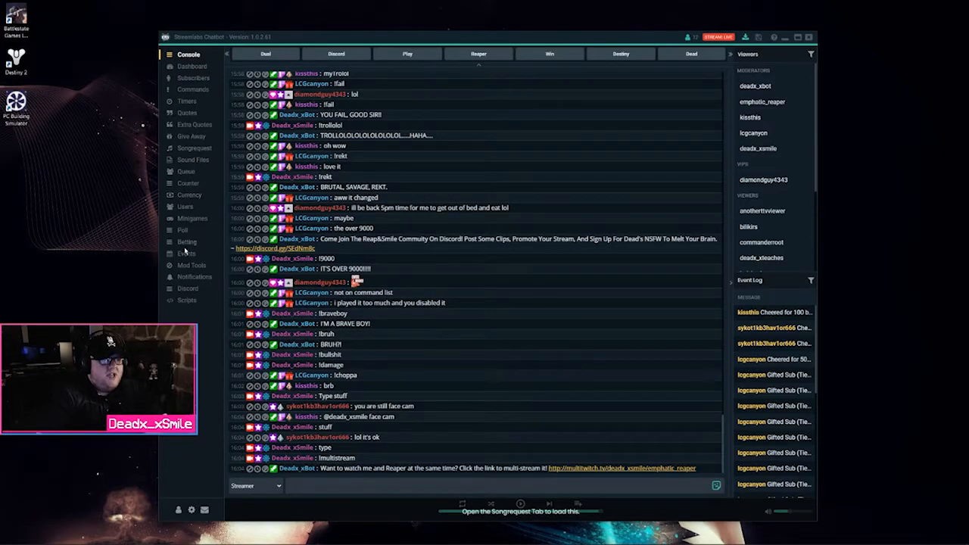
Look through viewers' currency points, including 20_5_25_4, then show the !win counter
{"action": "left_click", "coordinate": [186, 196]}
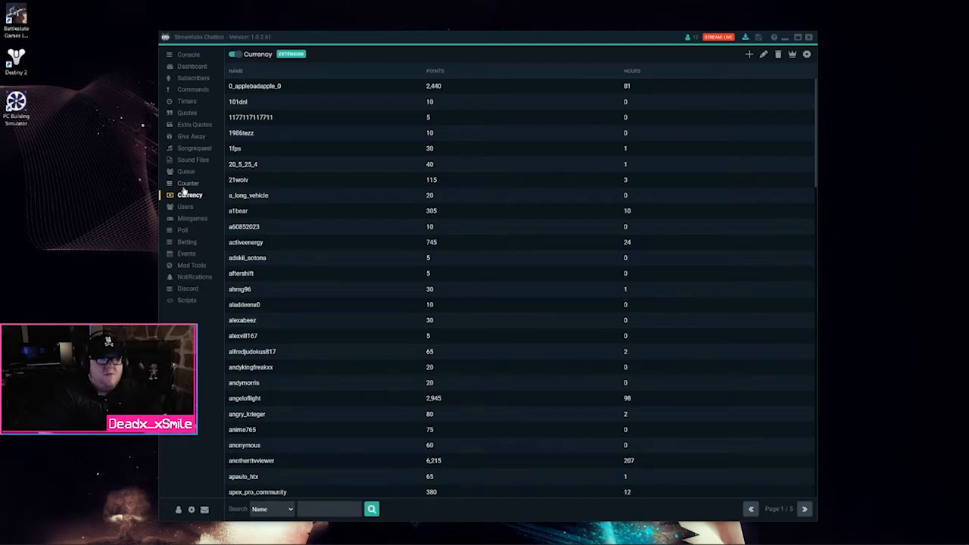
{"action": "left_click", "coordinate": [326, 163]}
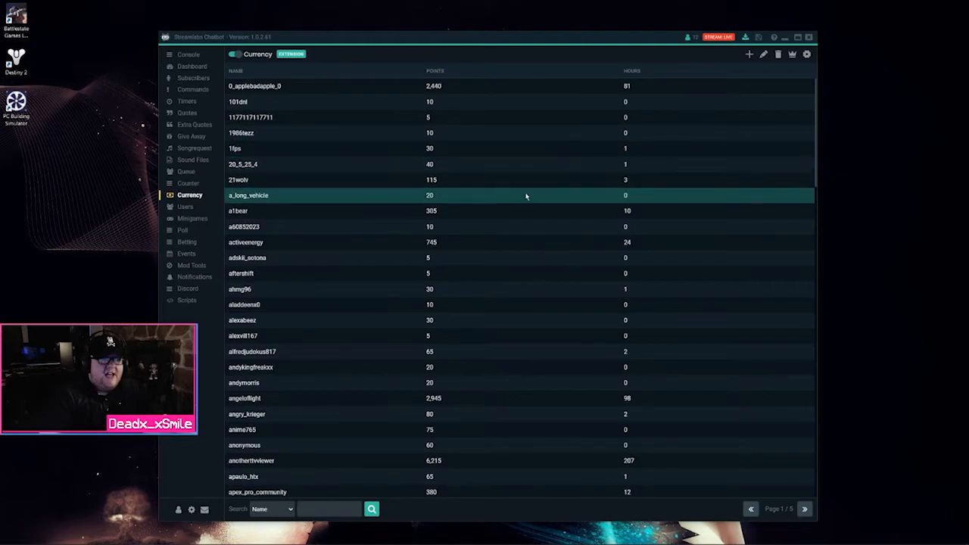
{"action": "scroll", "coordinate": [511, 189], "scroll_direction": "down", "scroll_amount": 10}
{"action": "scroll", "coordinate": [593, 163], "scroll_direction": "up", "scroll_amount": 10}
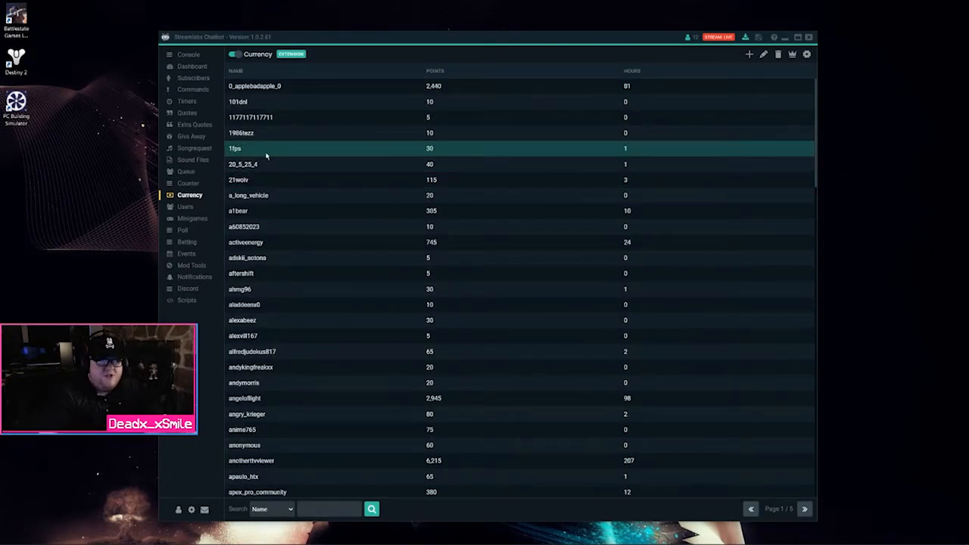
{"action": "left_click", "coordinate": [189, 184]}
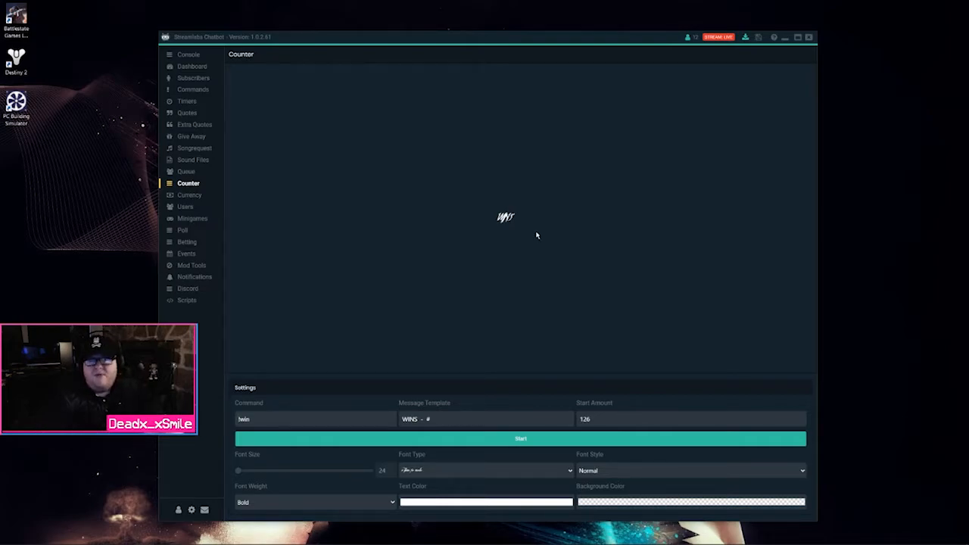
Browse the Minigames, Poll, Sound Files and Songrequest pages, ending on the !freesub giveaway
{"action": "left_click", "coordinate": [193, 218]}
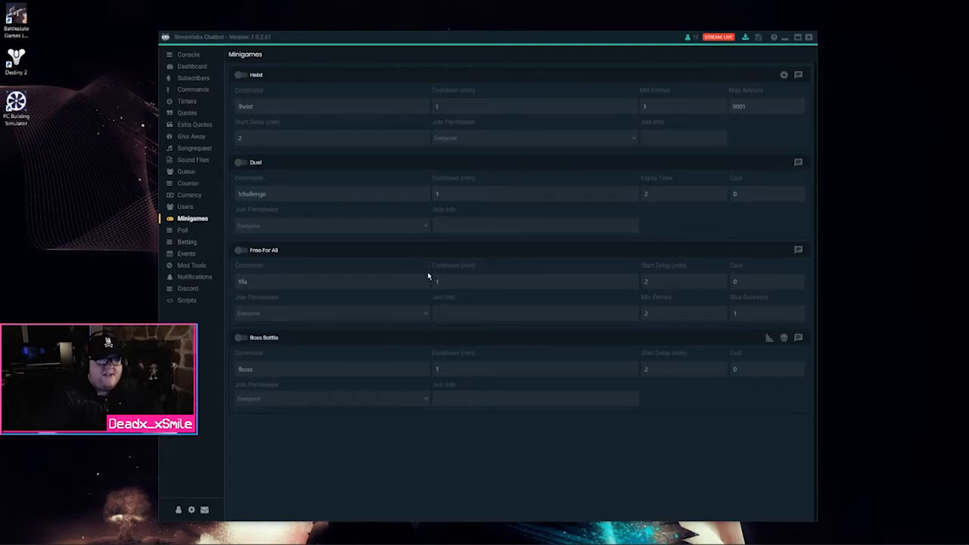
{"action": "left_click", "coordinate": [183, 230]}
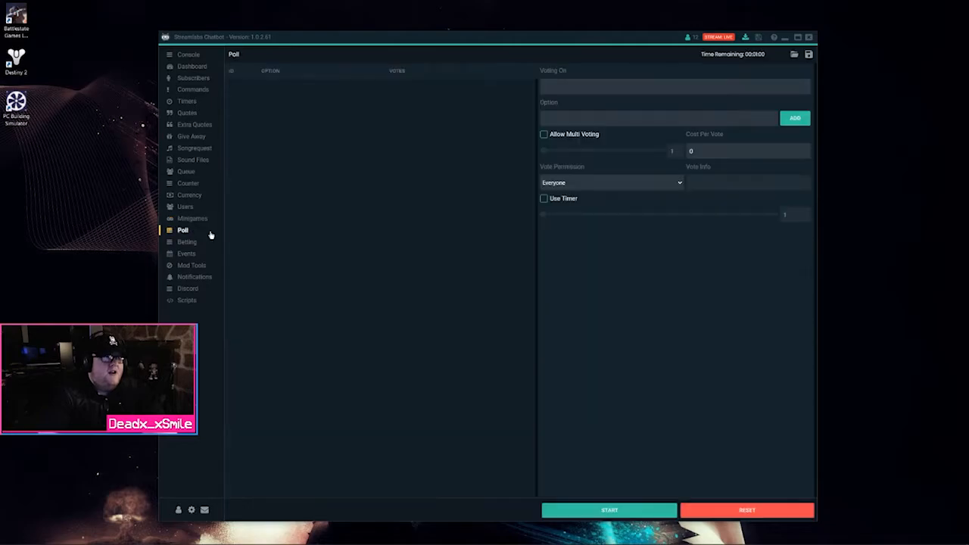
{"action": "left_click", "coordinate": [202, 160]}
{"action": "left_click", "coordinate": [198, 149]}
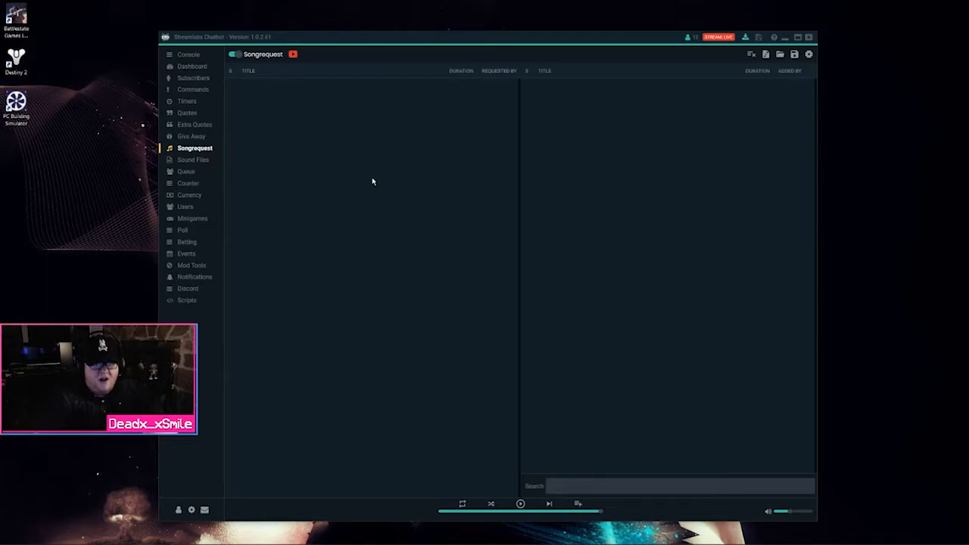
{"action": "left_click", "coordinate": [188, 136]}
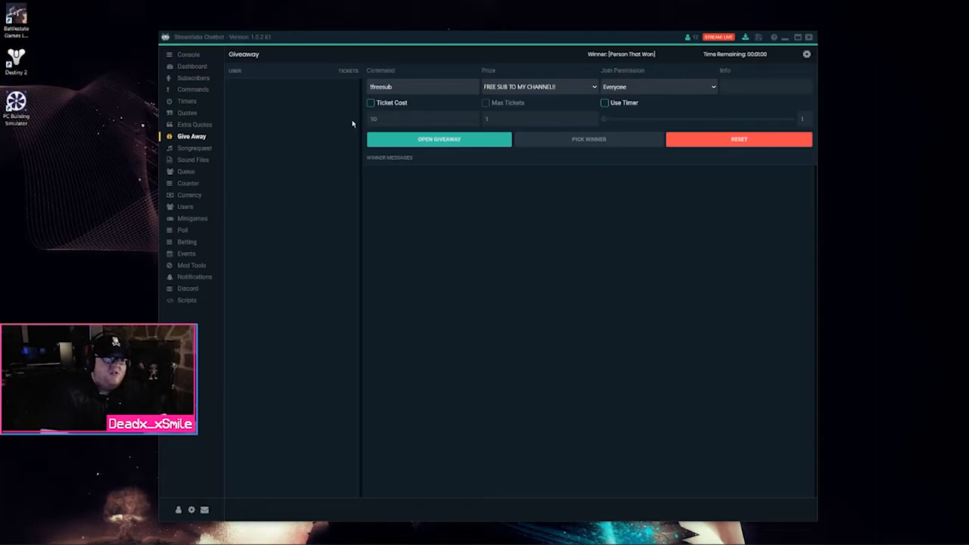
Start a giveaway with command !test and prize 'Test Giveaway', open to Everyone
{"action": "left_click_drag", "start_coordinate": [392, 86], "coordinate": [370, 87]}
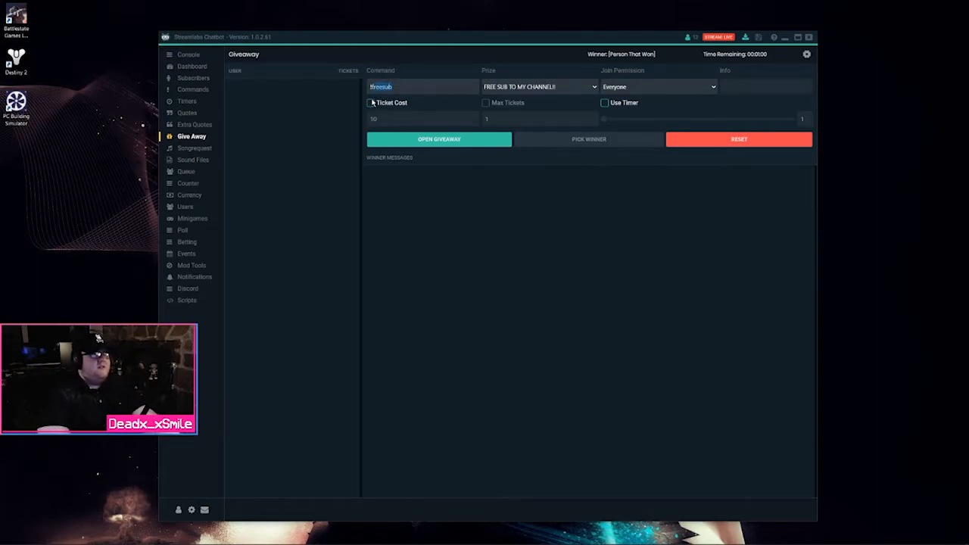
{"action": "type", "text": "!test"}
{"action": "key", "text": "Tab"}
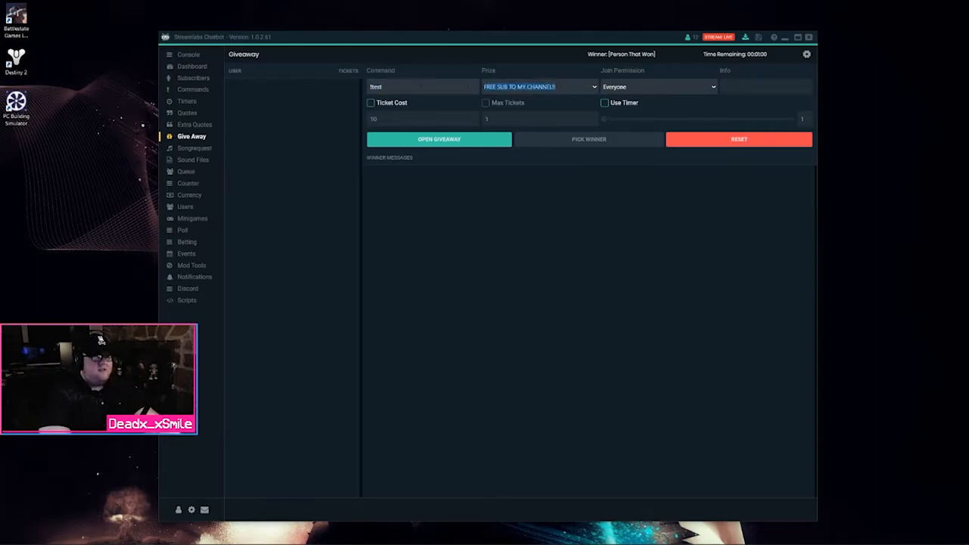
{"action": "type", "text": "Test Giveaway"}
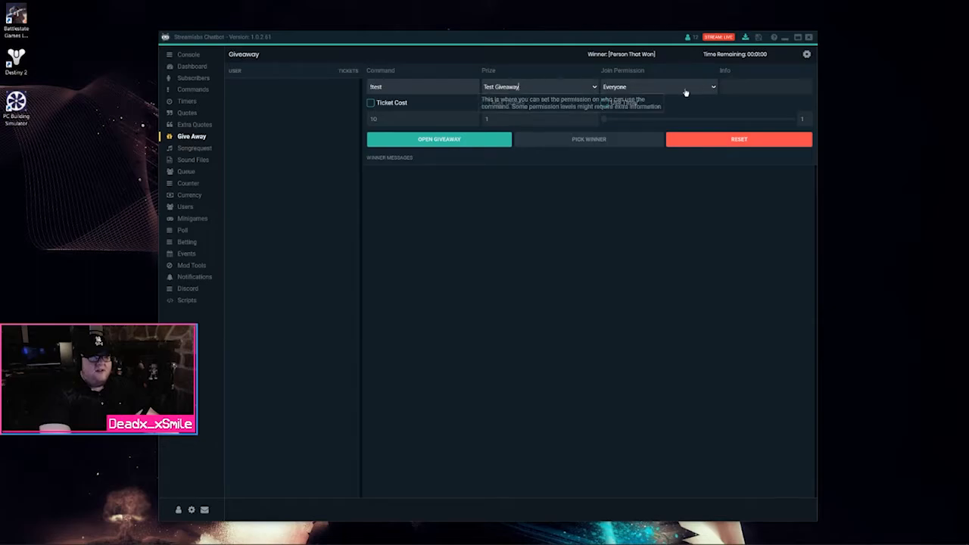
{"action": "left_click", "coordinate": [640, 88]}
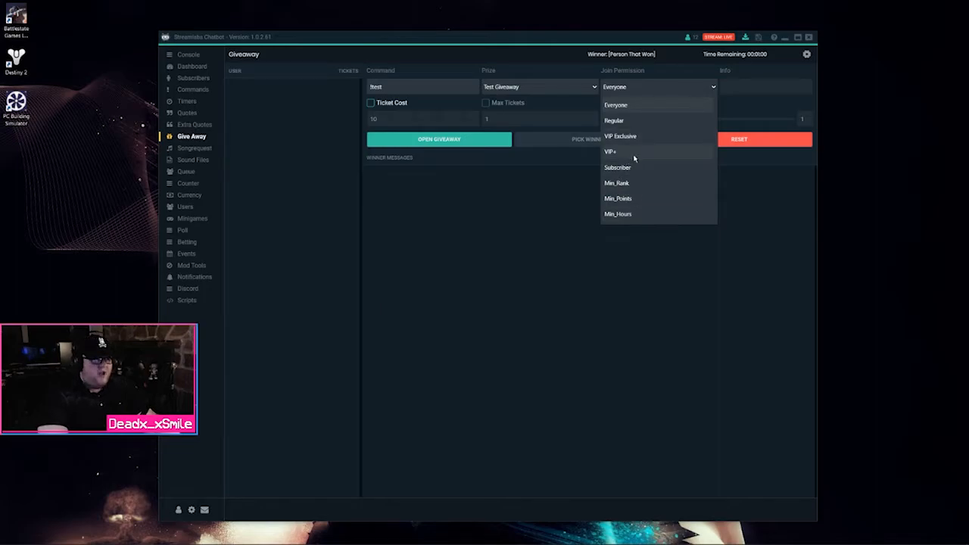
{"action": "left_click", "coordinate": [489, 237]}
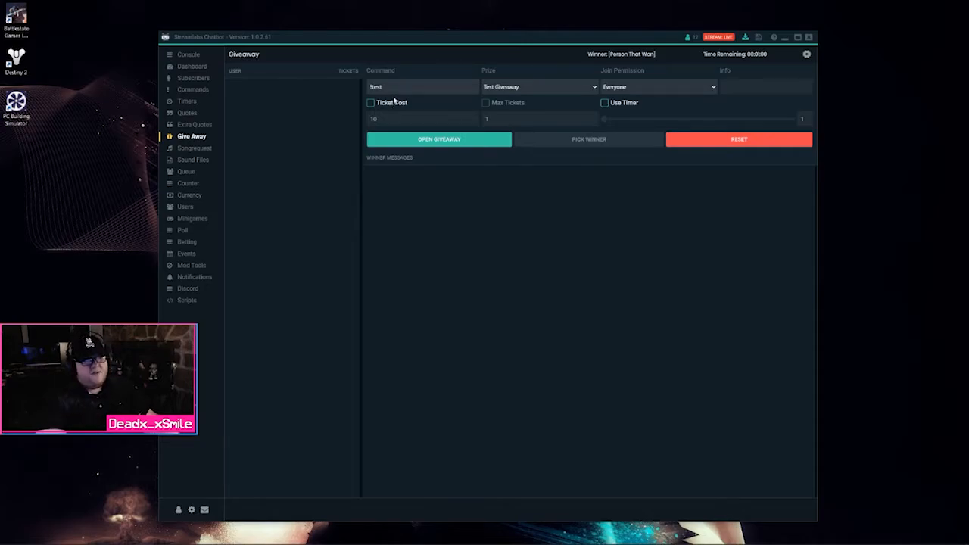
{"action": "left_click", "coordinate": [446, 140]}
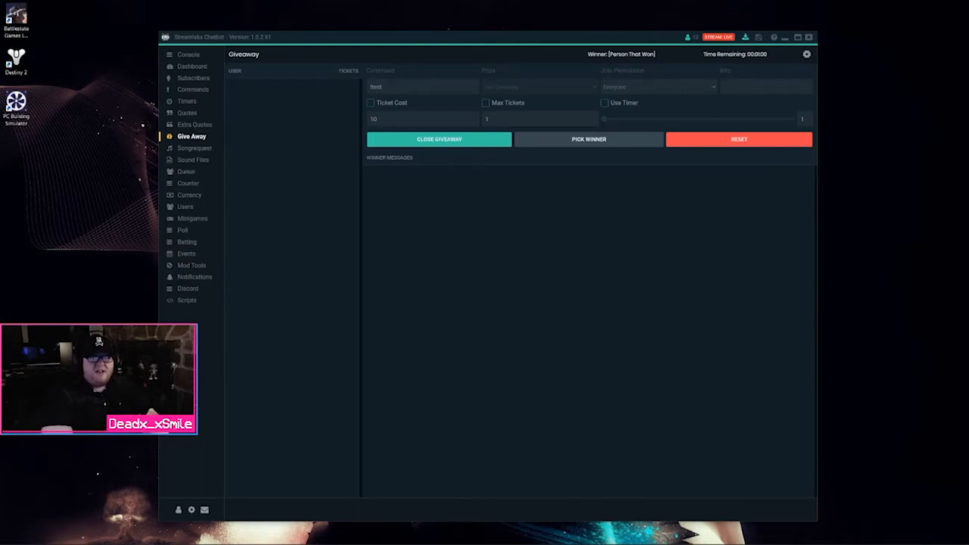
{"action": "left_click_drag", "start_coordinate": [968, 45], "coordinate": [480, 7]}
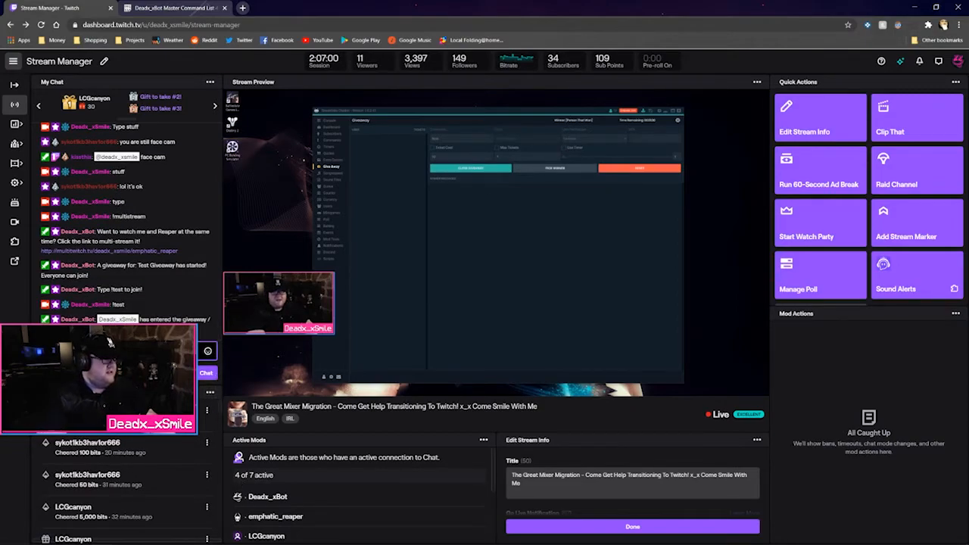
Place the Chatbot over the dashboard and close giveaway entries once three viewers join
{"action": "mouse_move", "coordinate": [266, 536]}
{"action": "left_click", "coordinate": [143, 536]}
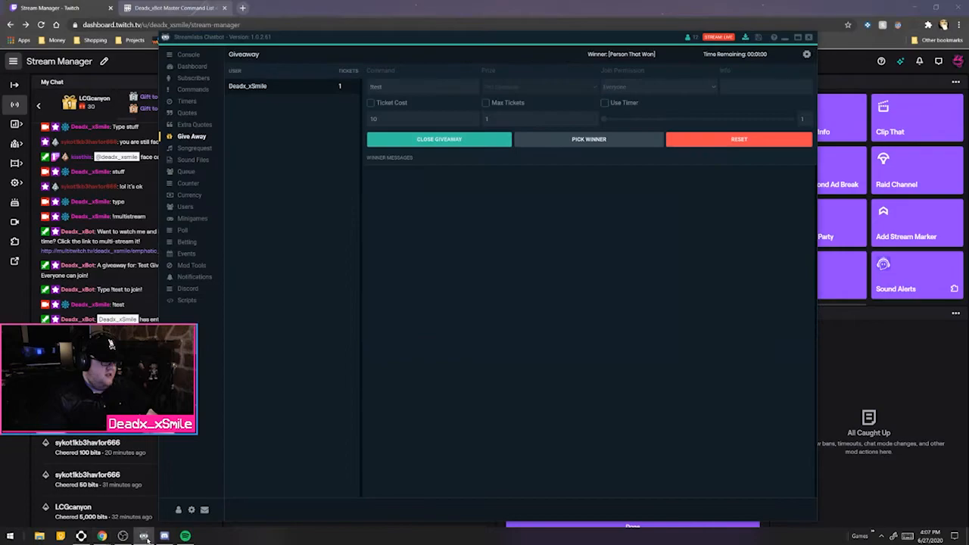
{"action": "left_click_drag", "start_coordinate": [415, 40], "coordinate": [502, 20]}
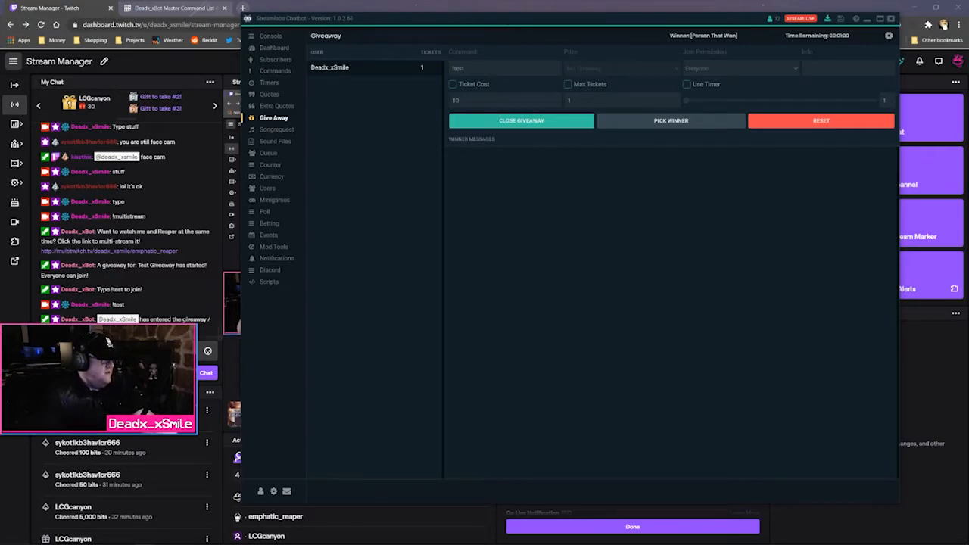
{"action": "left_click", "coordinate": [121, 350]}
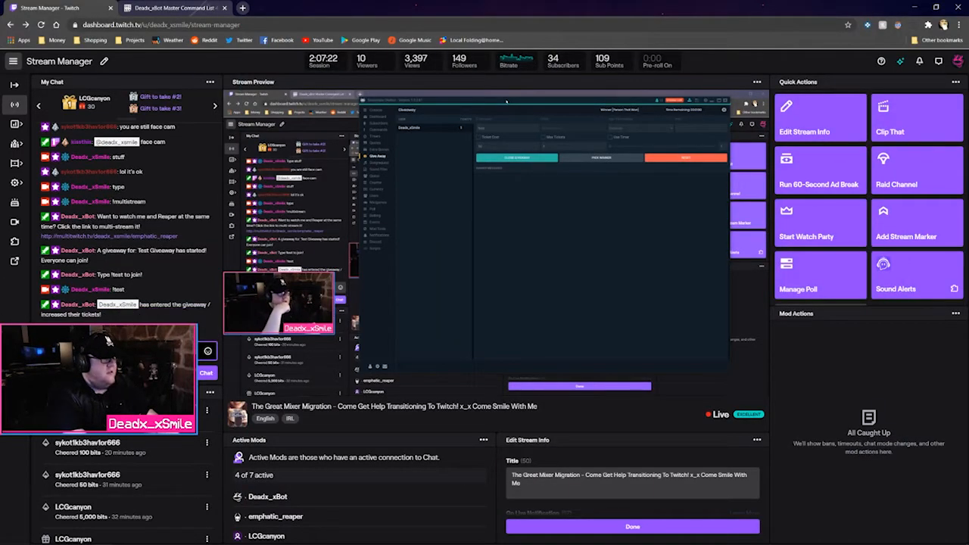
{"action": "left_click", "coordinate": [180, 537]}
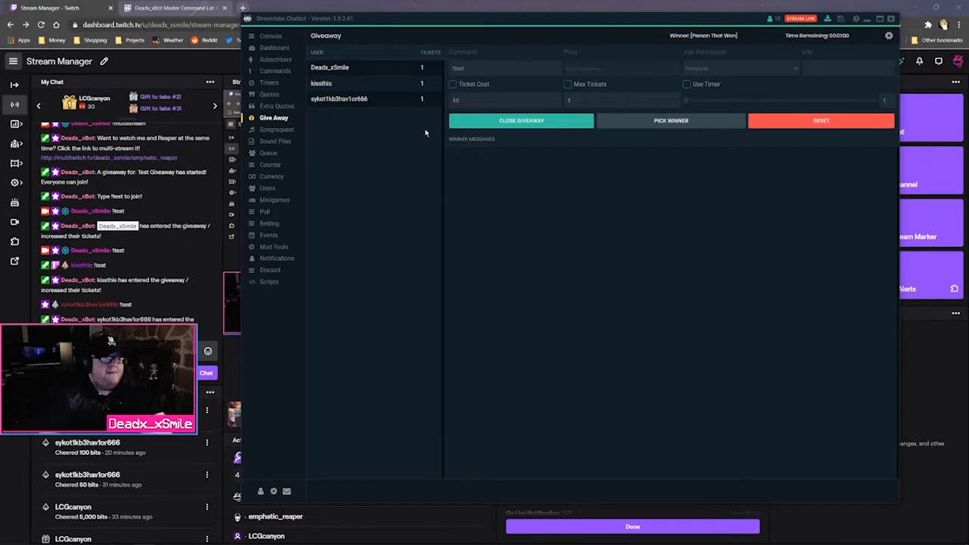
{"action": "left_click", "coordinate": [496, 118]}
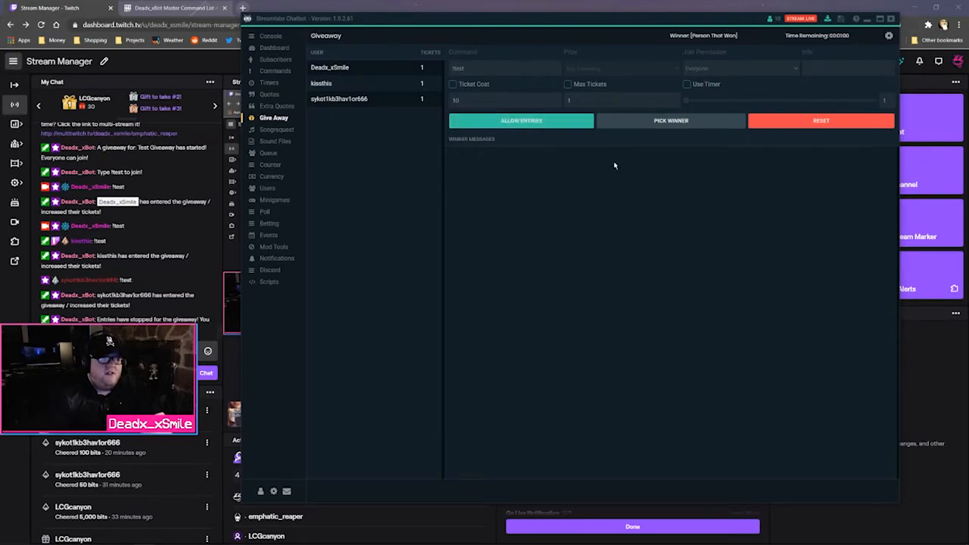
Draw three giveaway winners in a row
{"action": "left_click", "coordinate": [686, 121]}
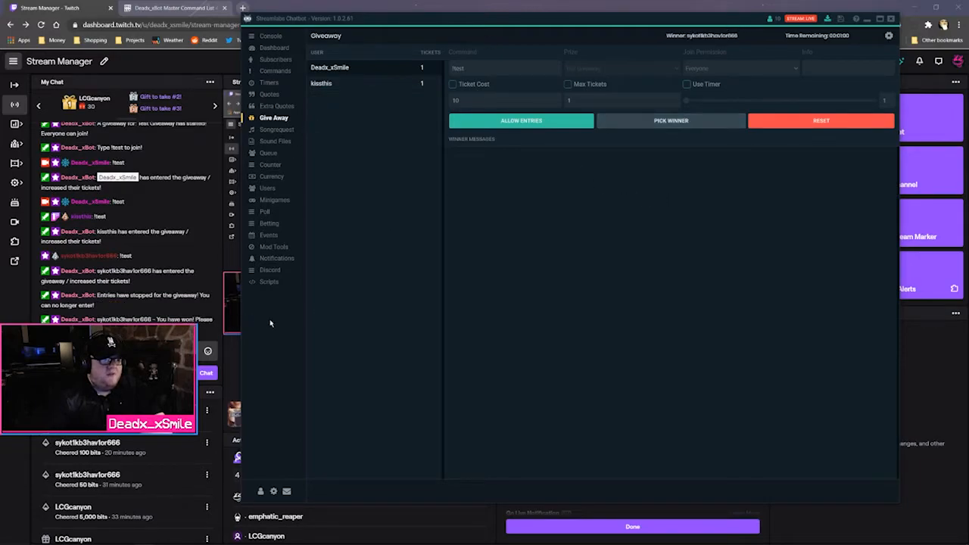
{"action": "left_click", "coordinate": [666, 121]}
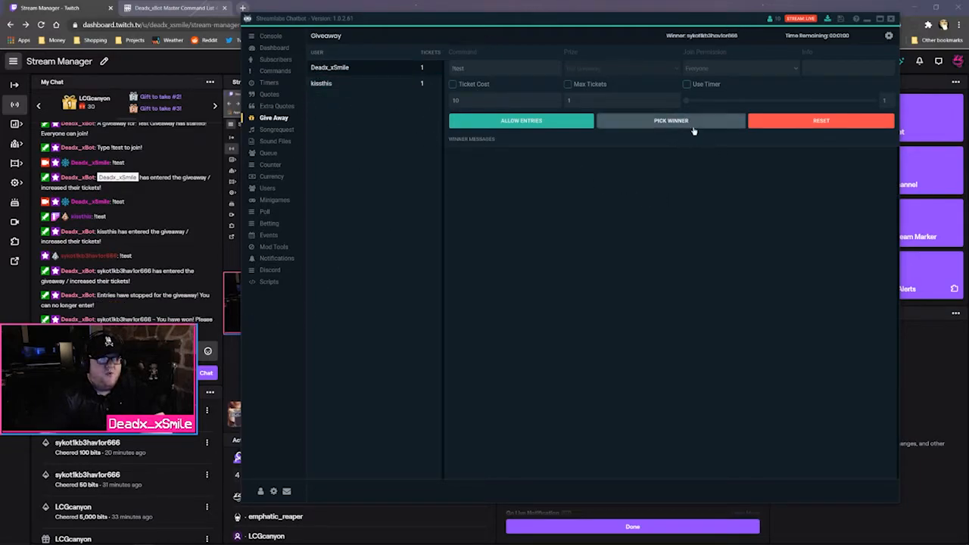
{"action": "left_click", "coordinate": [708, 126]}
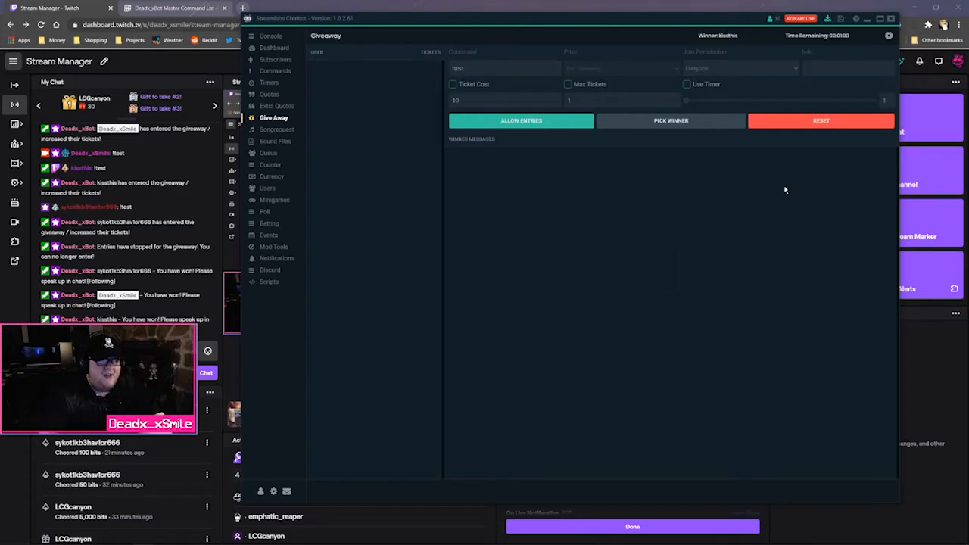
Review the Global Giveaway Settings and return to the main Giveaway panel
{"action": "left_click", "coordinate": [889, 37]}
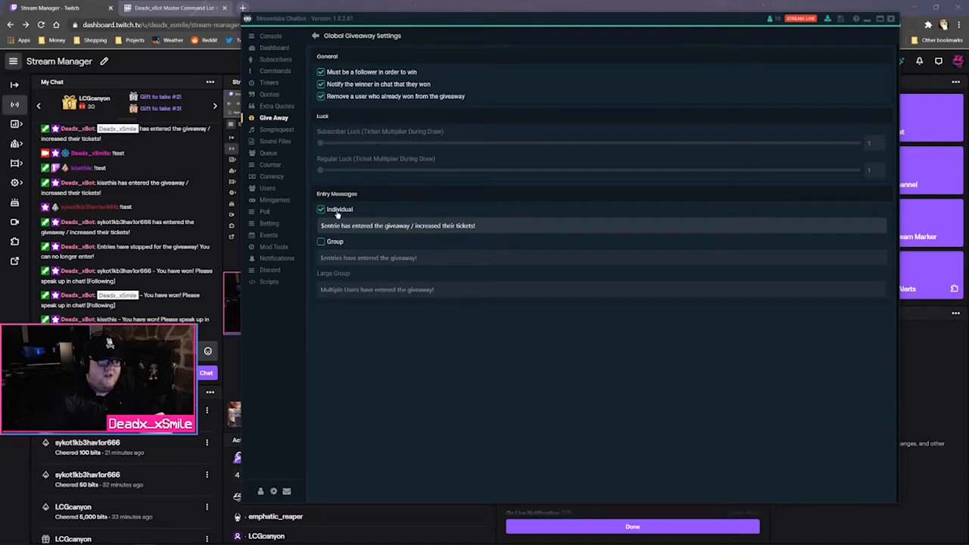
{"action": "left_click", "coordinate": [315, 35]}
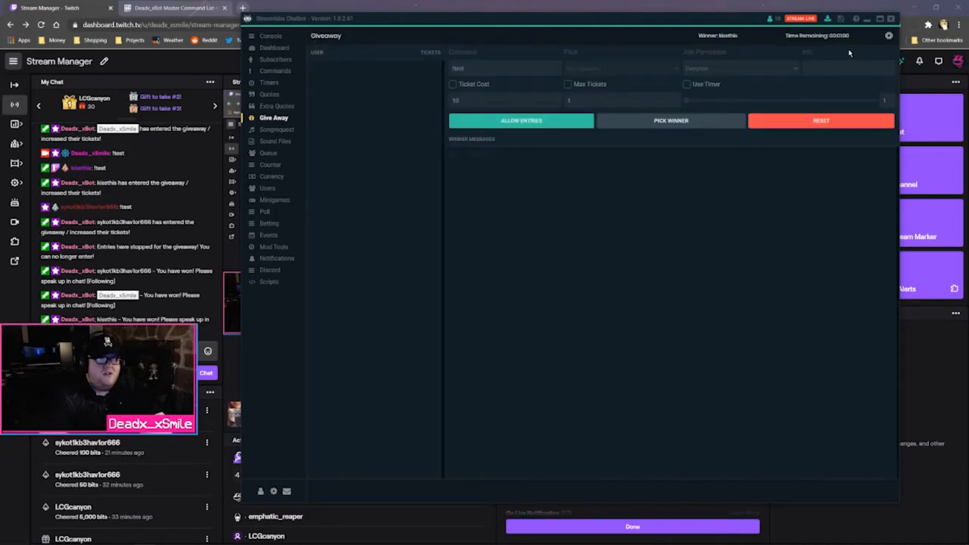
{"action": "left_click", "coordinate": [889, 37]}
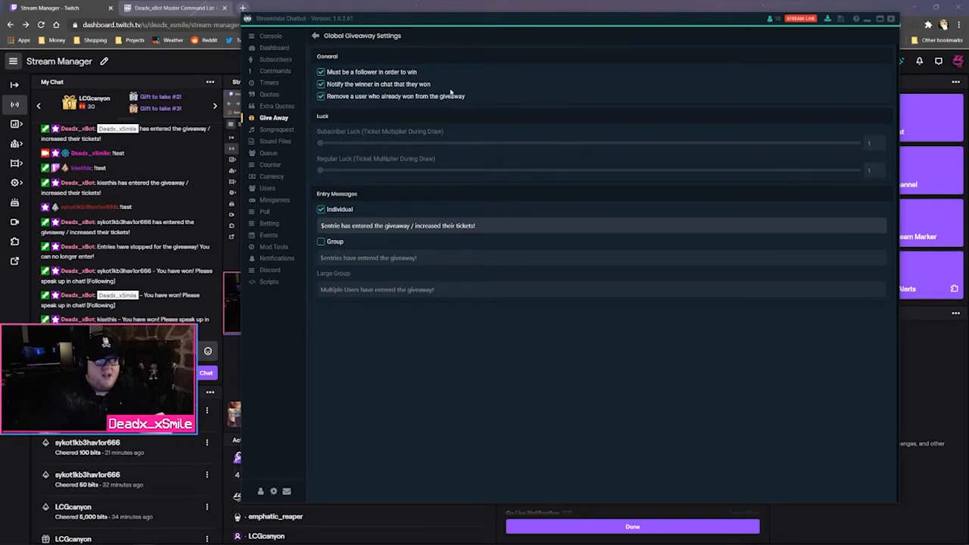
{"action": "left_click", "coordinate": [315, 35]}
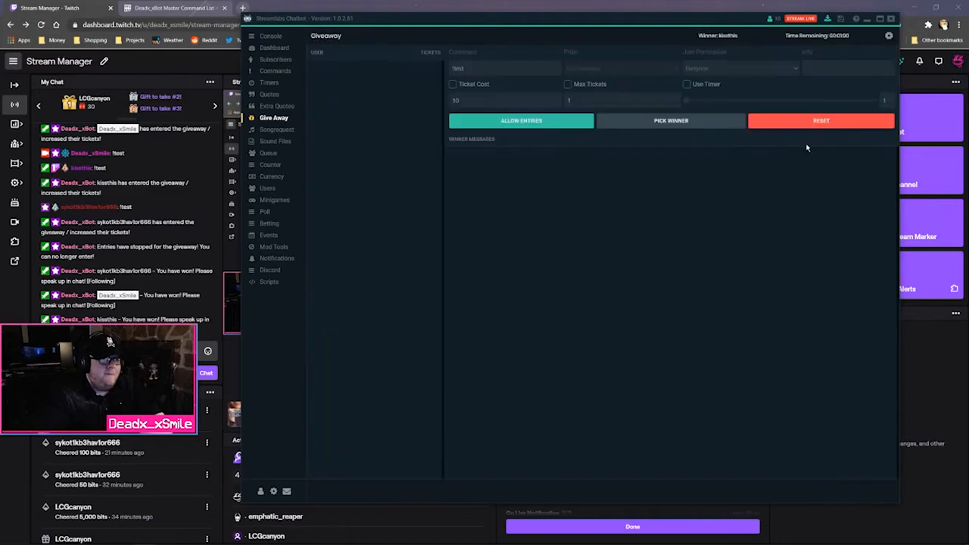
Browse the Queue, Counter, Users, Currency and Ranks pages, ending on the empty Poll editor
{"action": "left_click", "coordinate": [271, 152]}
{"action": "left_click", "coordinate": [270, 164]}
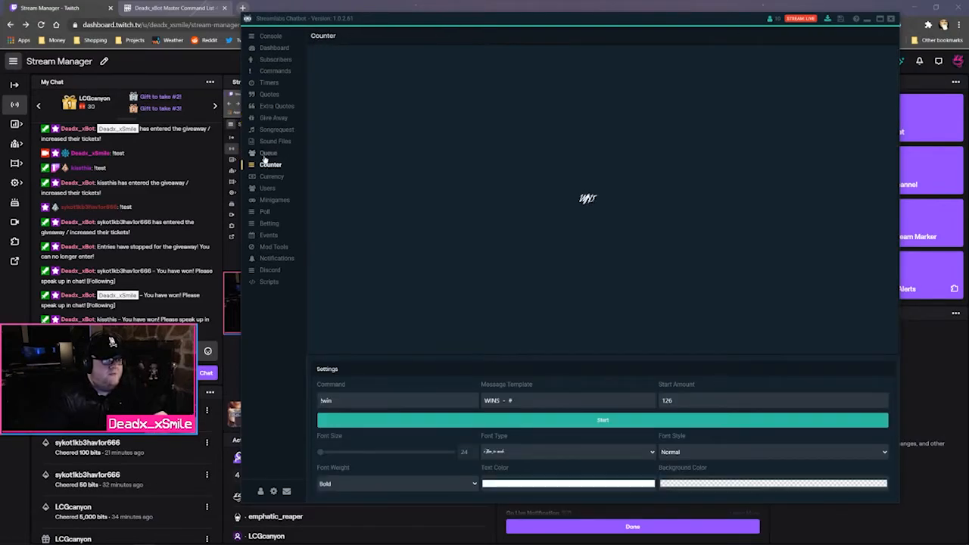
{"action": "left_click", "coordinate": [267, 154]}
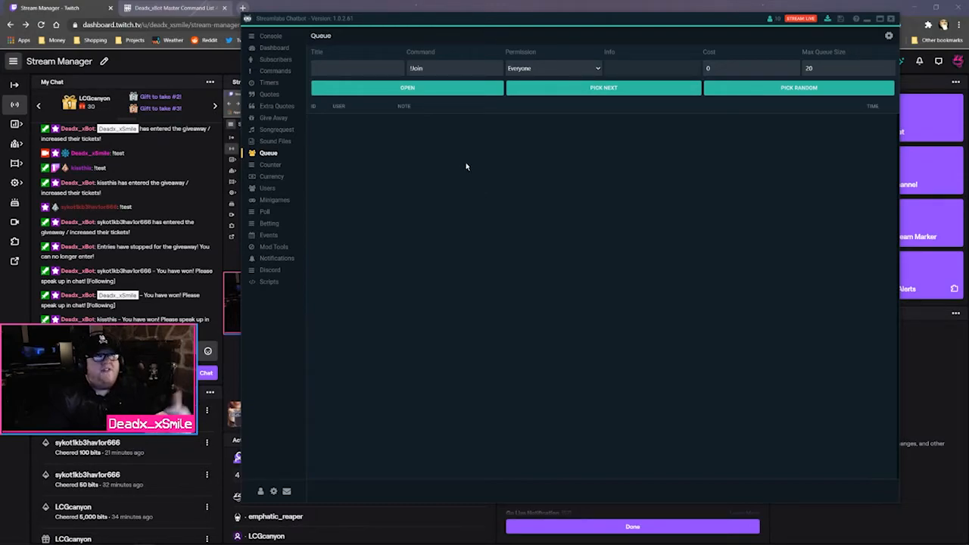
{"action": "left_click", "coordinate": [285, 188]}
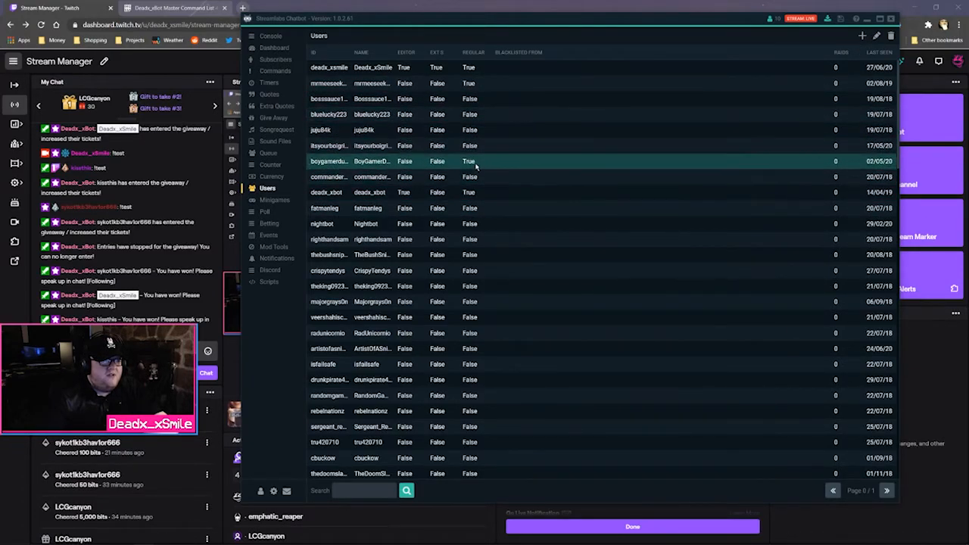
{"action": "left_click", "coordinate": [271, 176]}
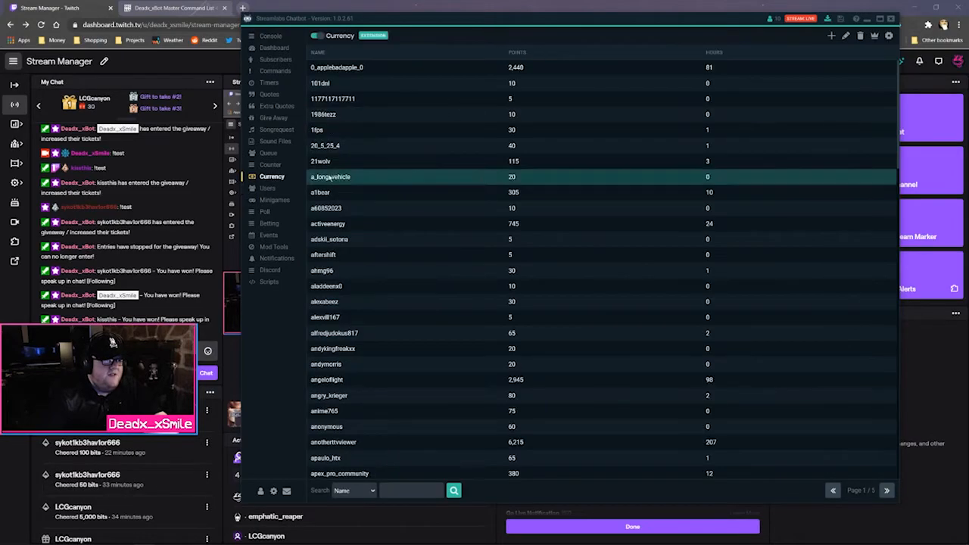
{"action": "left_click", "coordinate": [875, 37]}
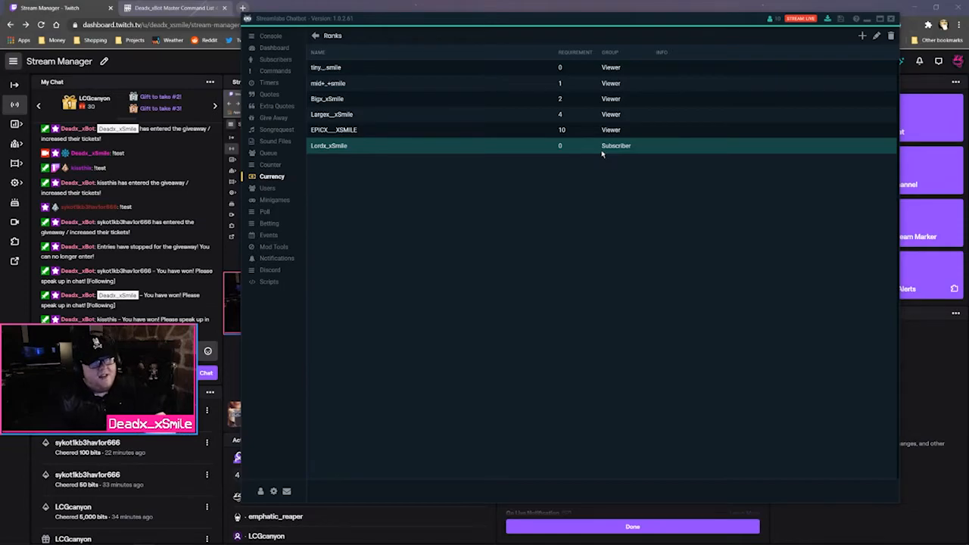
{"action": "left_click", "coordinate": [316, 38]}
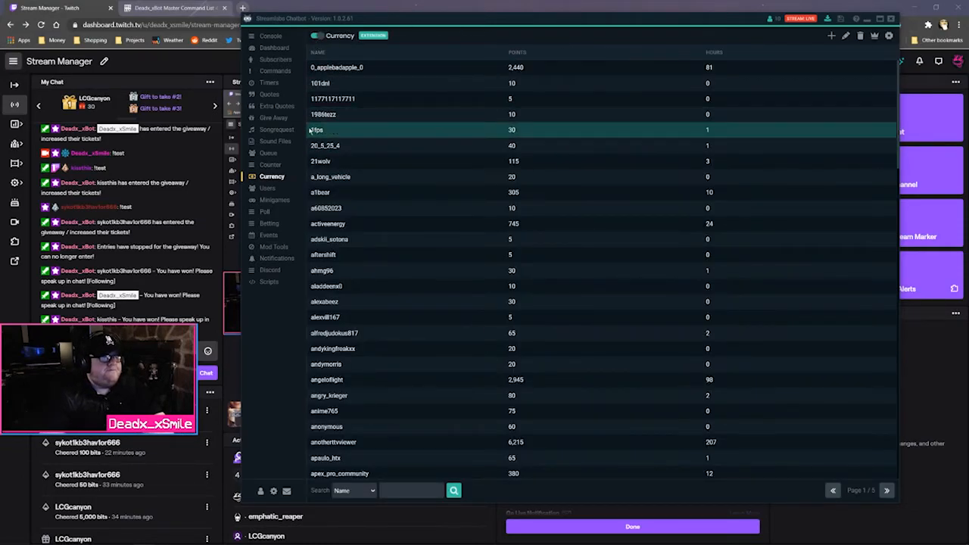
{"action": "left_click", "coordinate": [265, 213]}
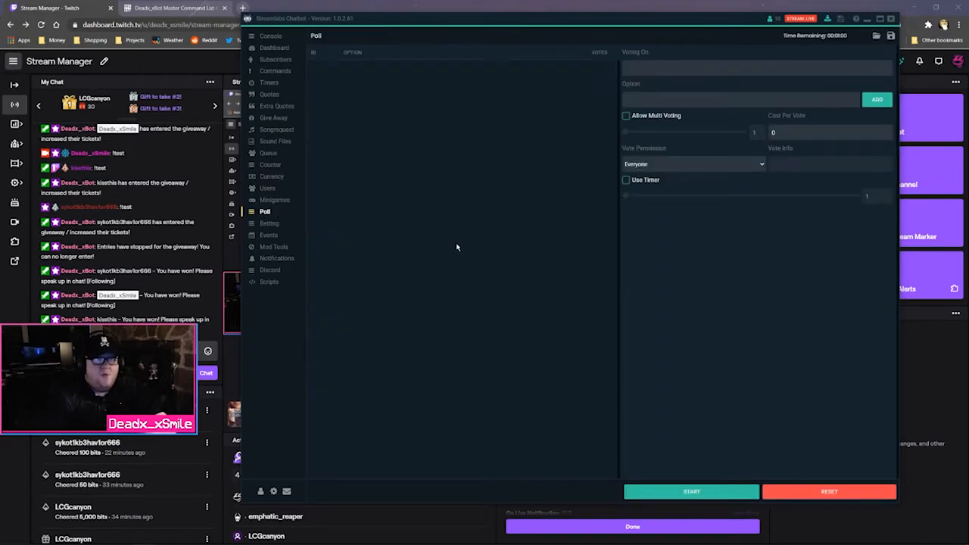
{"action": "left_click", "coordinate": [431, 4]}
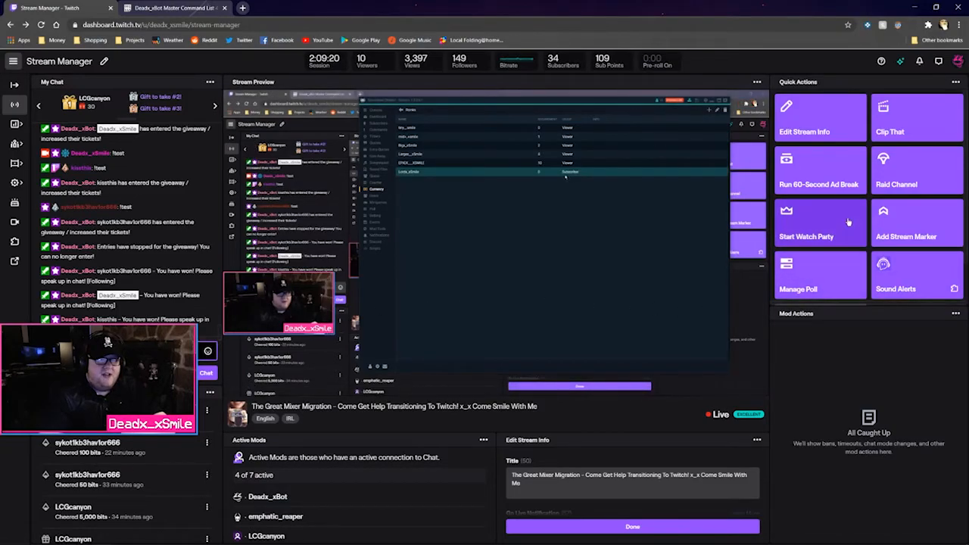
Create a new Twitch poll asking 'Have You Learned Anything' with responses Yes, No and a third answer
{"action": "left_click", "coordinate": [821, 279]}
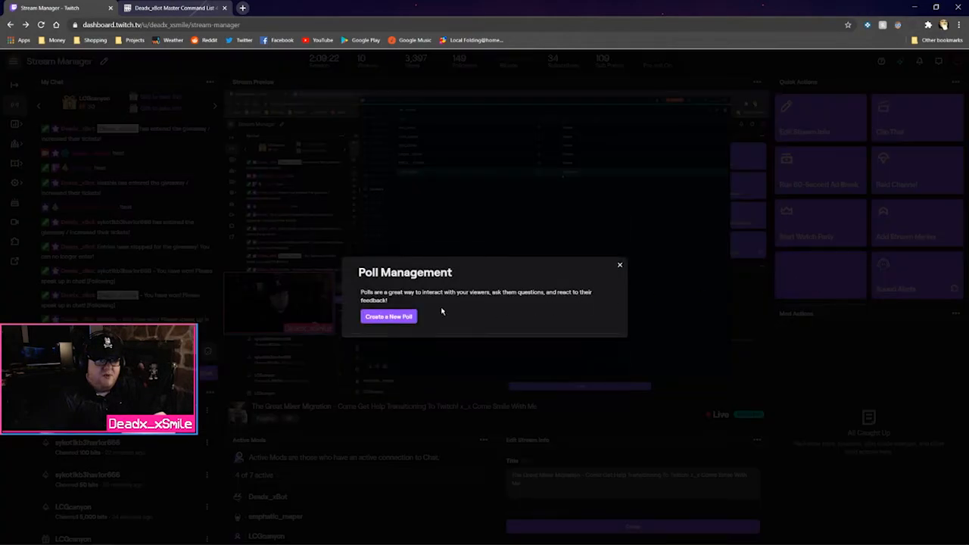
{"action": "left_click", "coordinate": [401, 317]}
{"action": "left_click", "coordinate": [539, 226]}
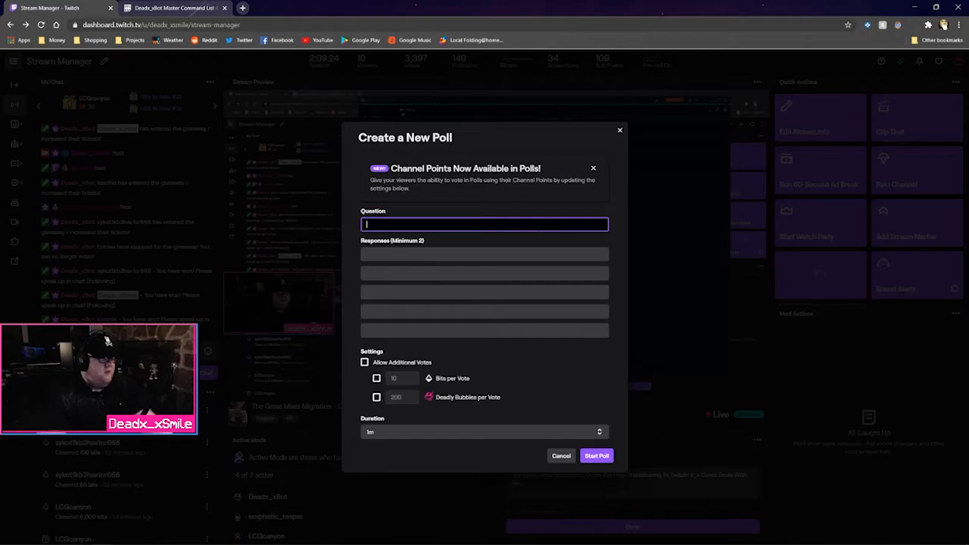
{"action": "type", "text": "Enjoyingh"}
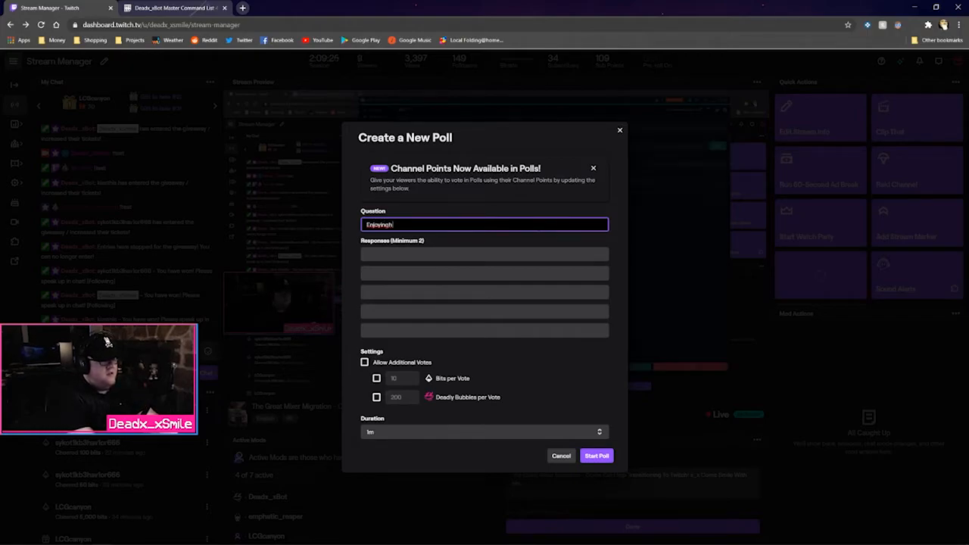
{"action": "type", "text": "he"}
{"action": "key", "text": "BackSpace"}
{"action": "key", "text": "BackSpace"}
{"action": "key", "text": "BackSpace"}
{"action": "key", "text": "BackSpace"}
{"action": "key", "text": "BackSpace"}
{"action": "key", "text": "BackSpace"}
{"action": "key", "text": "BackSpace"}
{"action": "key", "text": "BackSpace"}
{"action": "key", "text": "BackSpace"}
{"action": "key", "text": "BackSpace"}
{"action": "key", "text": "BackSpace"}
{"action": "key", "text": "BackSpace"}
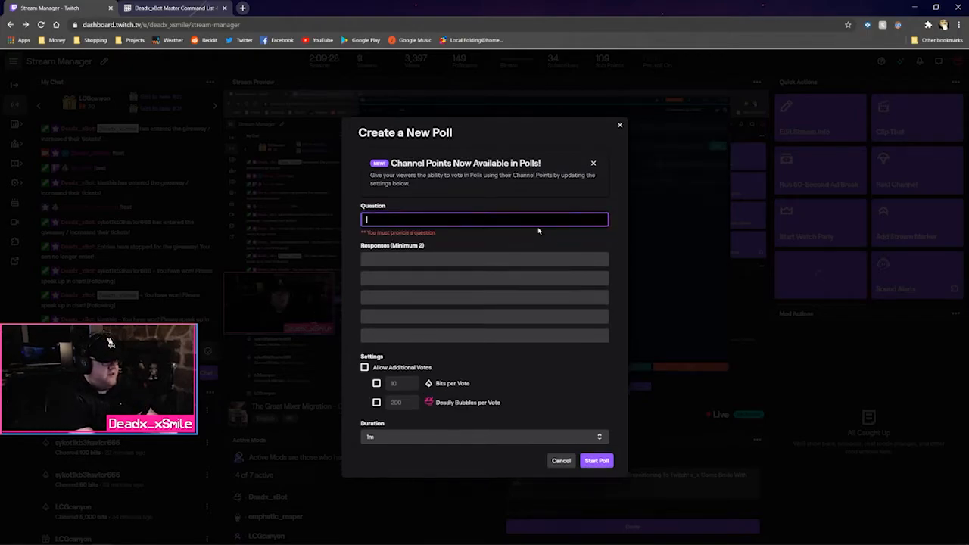
{"action": "type", "text": "Have"}
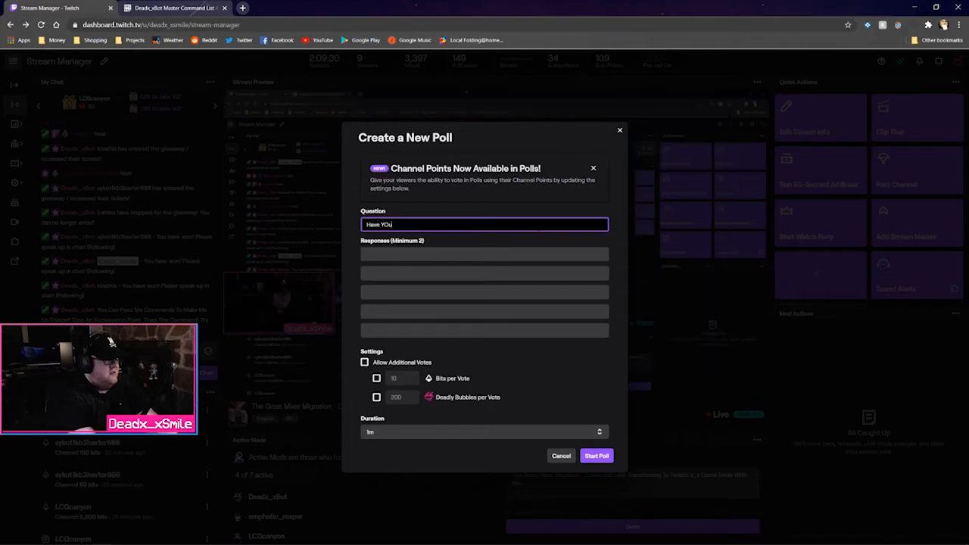
{"action": "type", "text": " You Learned An"}
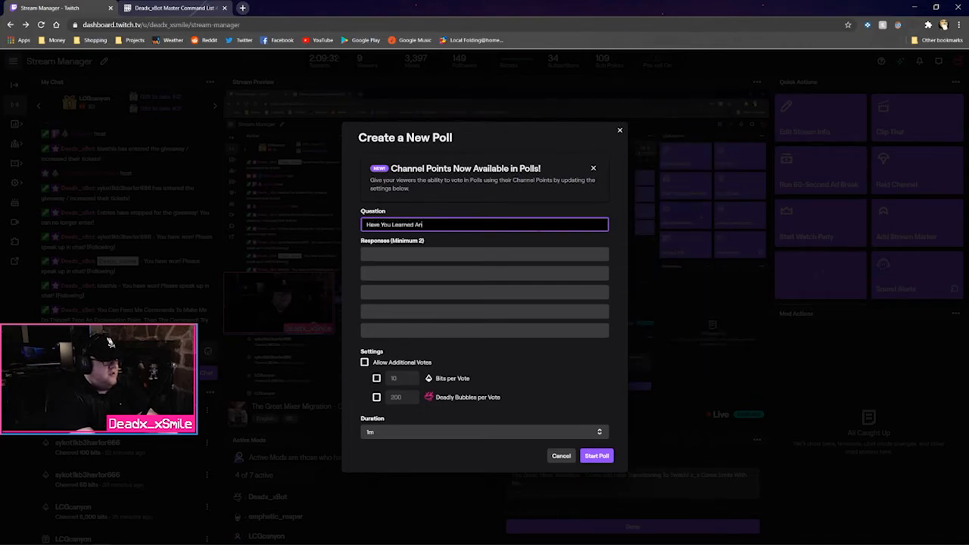
{"action": "type", "text": "ything?"}
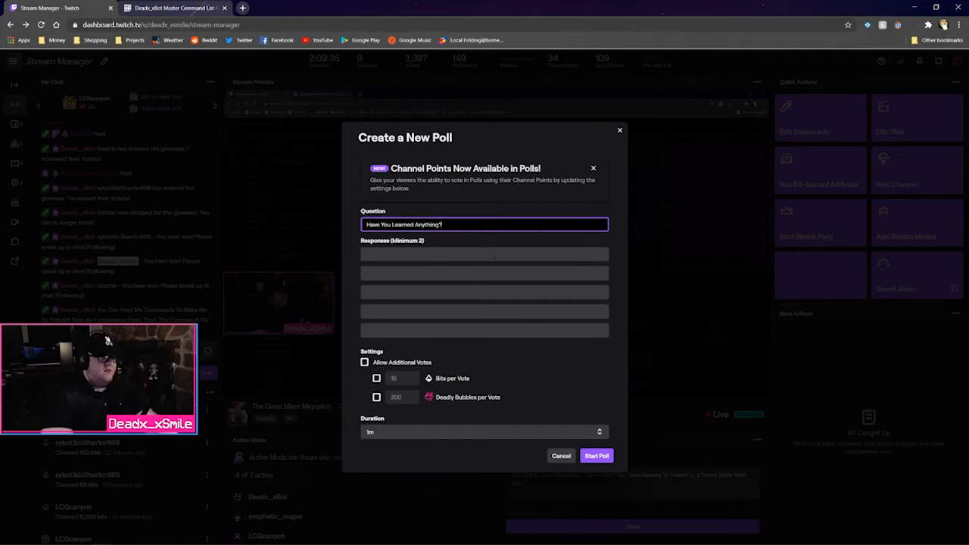
{"action": "key", "text": "Tab"}
{"action": "type", "text": "Yes"}
{"action": "key", "text": "Tab"}
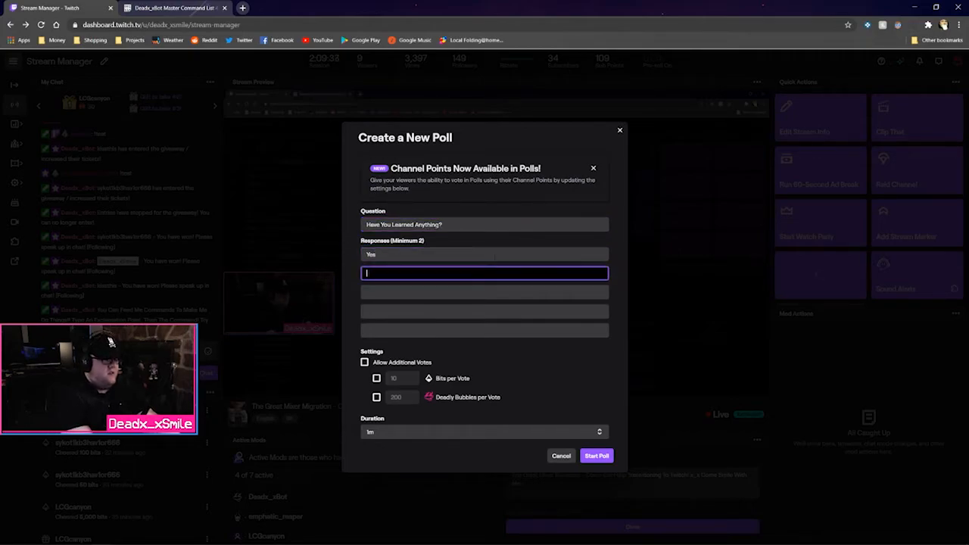
{"action": "type", "text": "No"}
{"action": "key", "text": "Tab"}
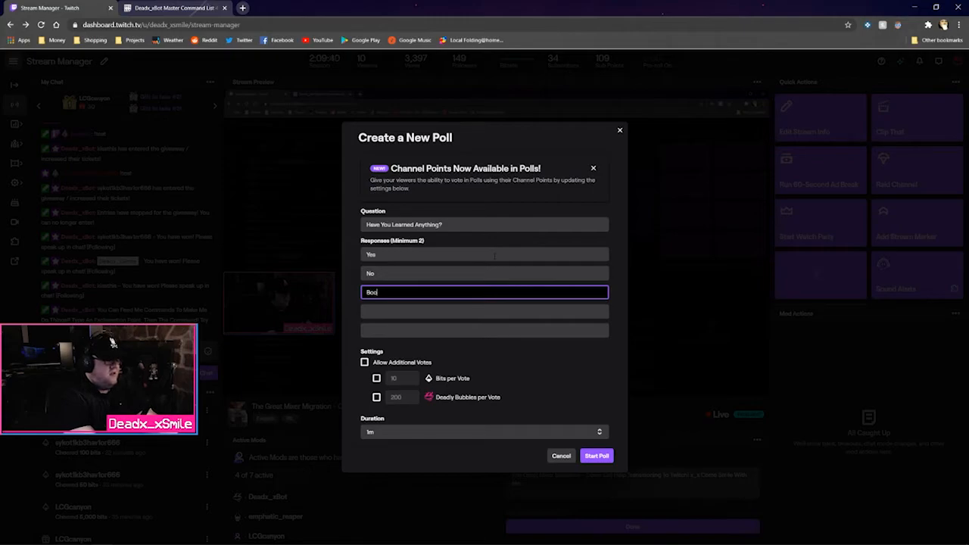
{"action": "type", "text": "Boobs"}
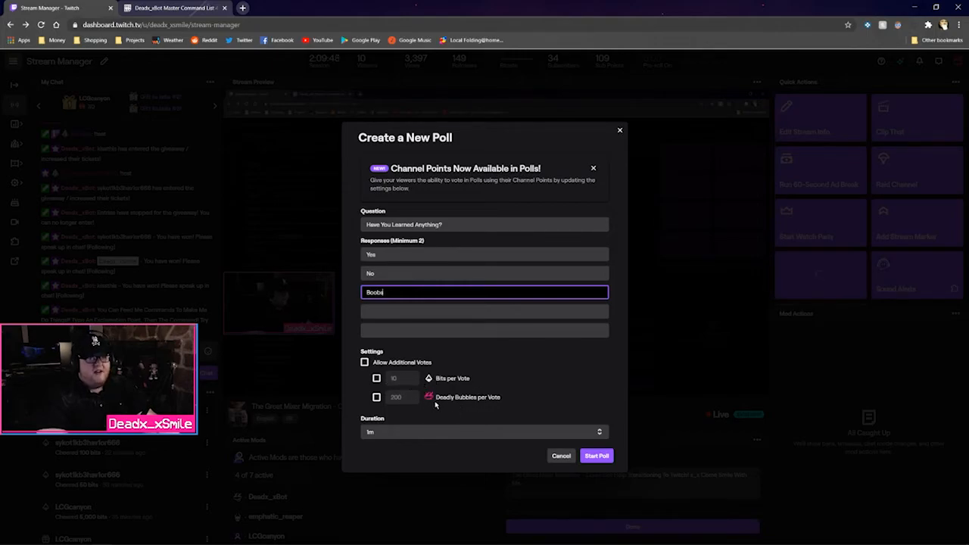
Keep the 1m duration, drop the guideline-rejected third response, and start the Yes/No poll
{"action": "left_click", "coordinate": [427, 433]}
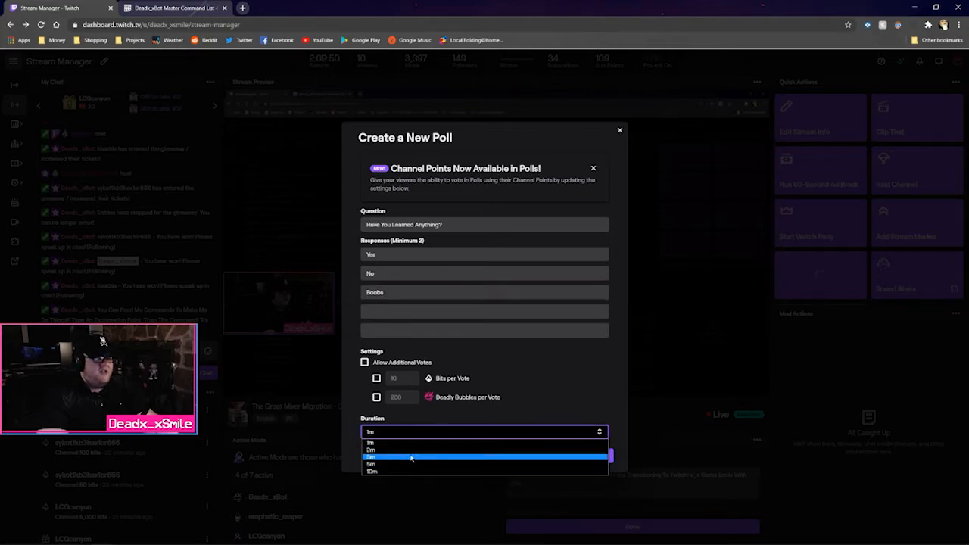
{"action": "left_click", "coordinate": [409, 442]}
{"action": "left_click", "coordinate": [596, 455]}
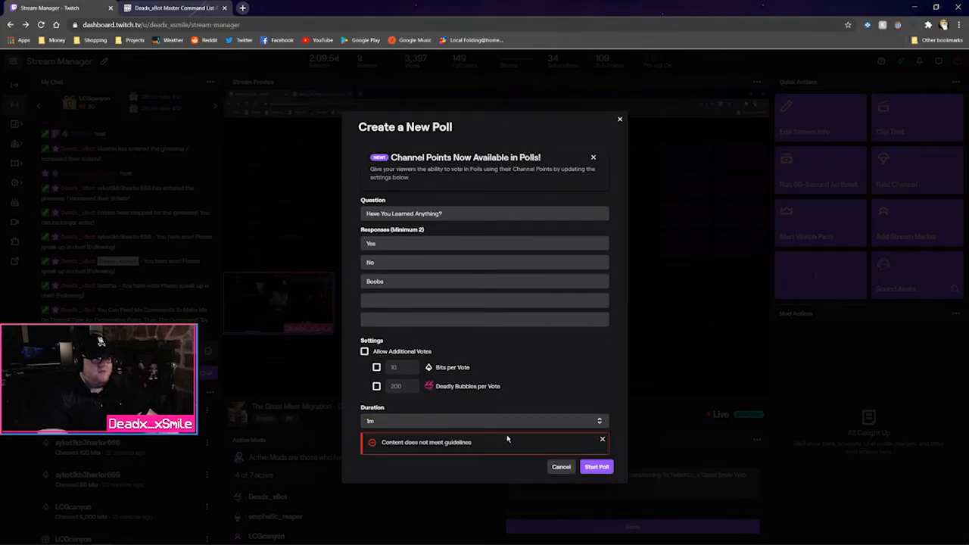
{"action": "double_click", "coordinate": [400, 282]}
{"action": "type", "text": "B00"}
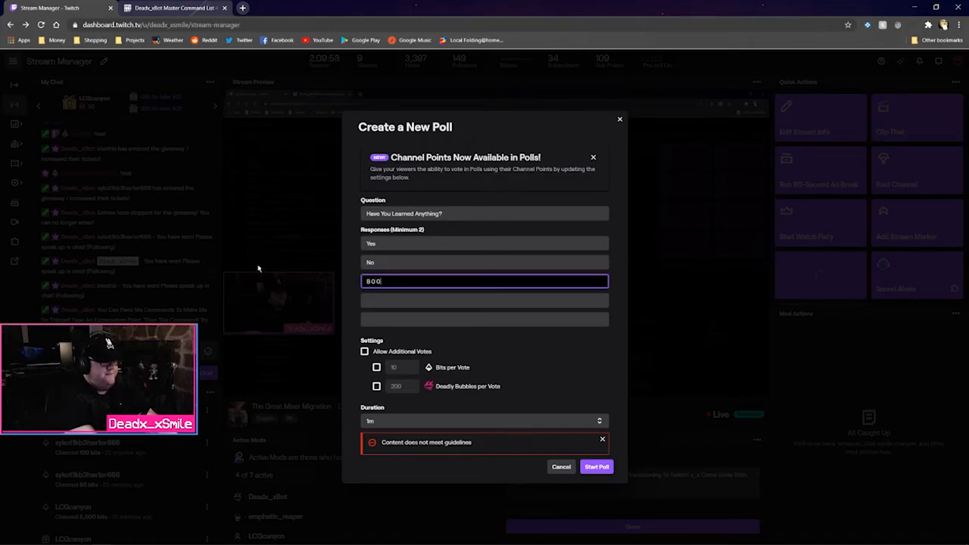
{"action": "type", "text": "bs"}
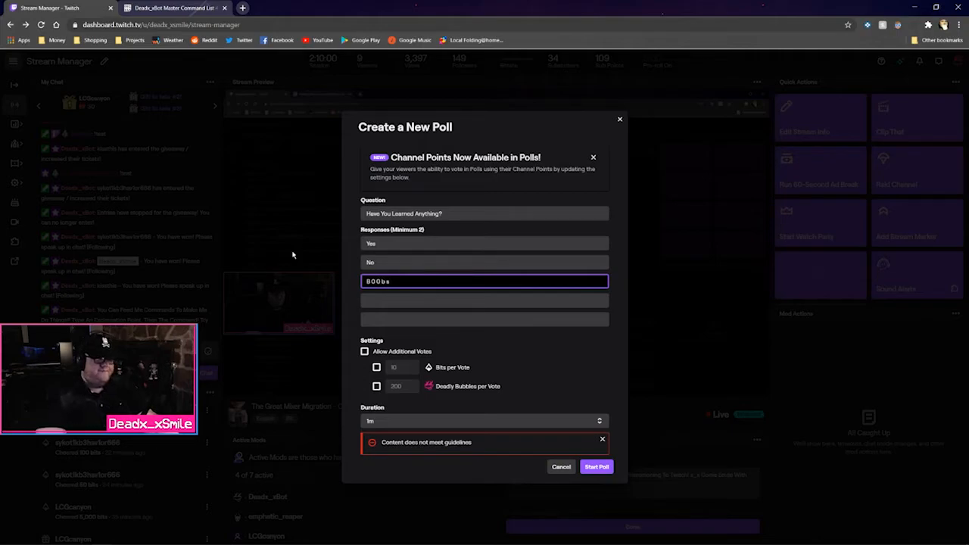
{"action": "left_click", "coordinate": [591, 467]}
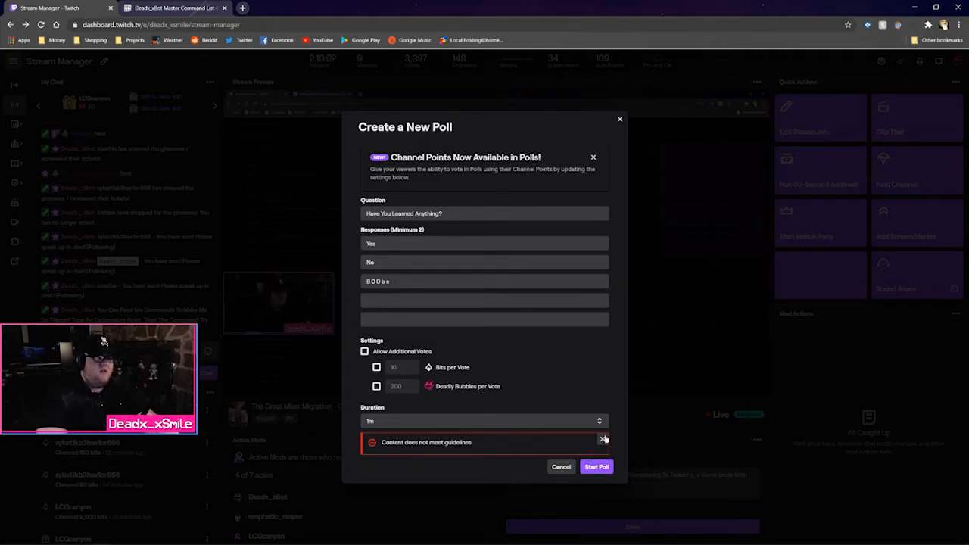
{"action": "left_click", "coordinate": [603, 439]}
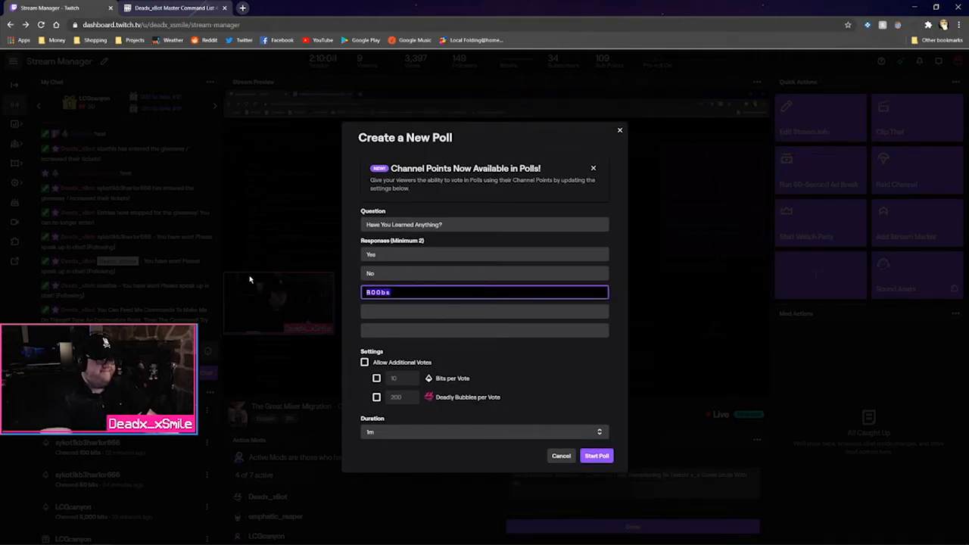
{"action": "key", "text": "BackSpace"}
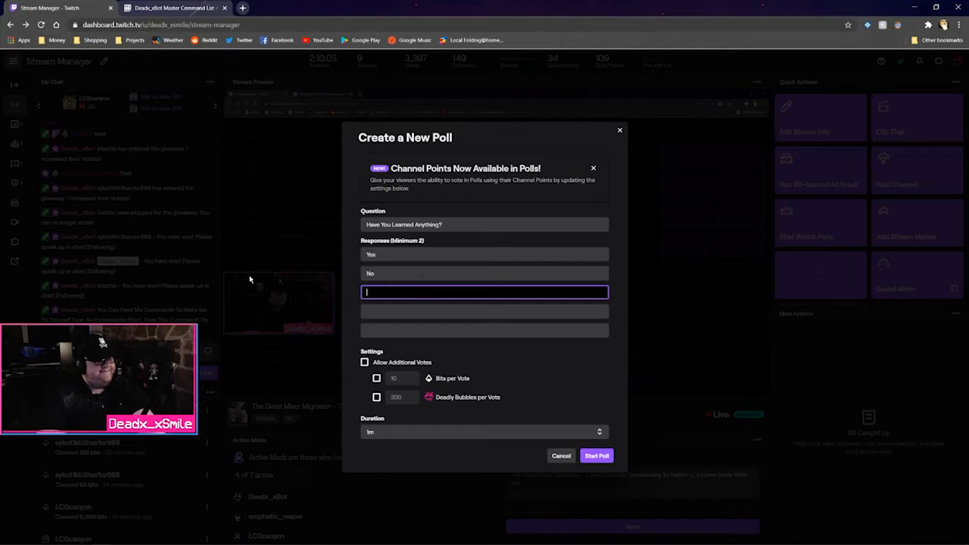
{"action": "left_click", "coordinate": [603, 455]}
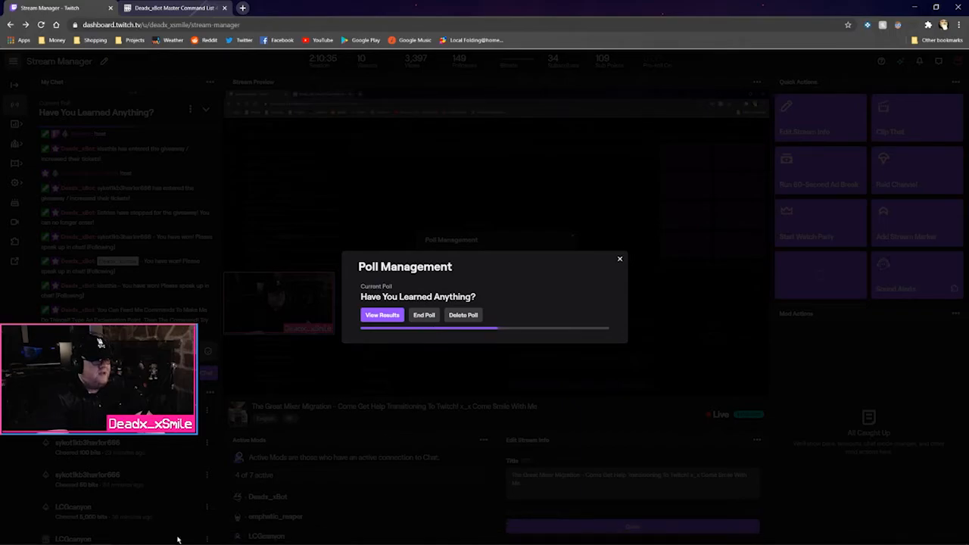
Bring Streamlabs Chatbot in front of Twitch and open its Betting settings
{"action": "left_click", "coordinate": [144, 538]}
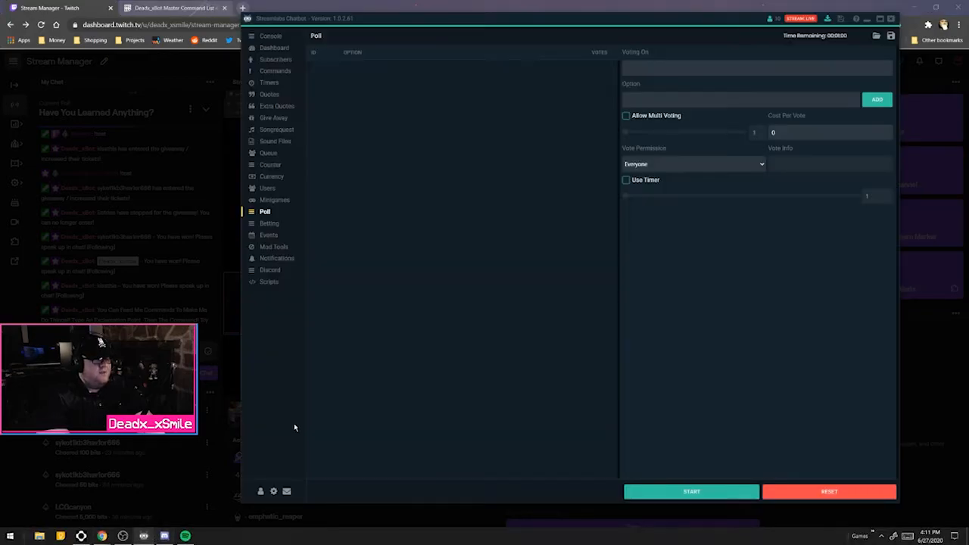
{"action": "left_click", "coordinate": [270, 224]}
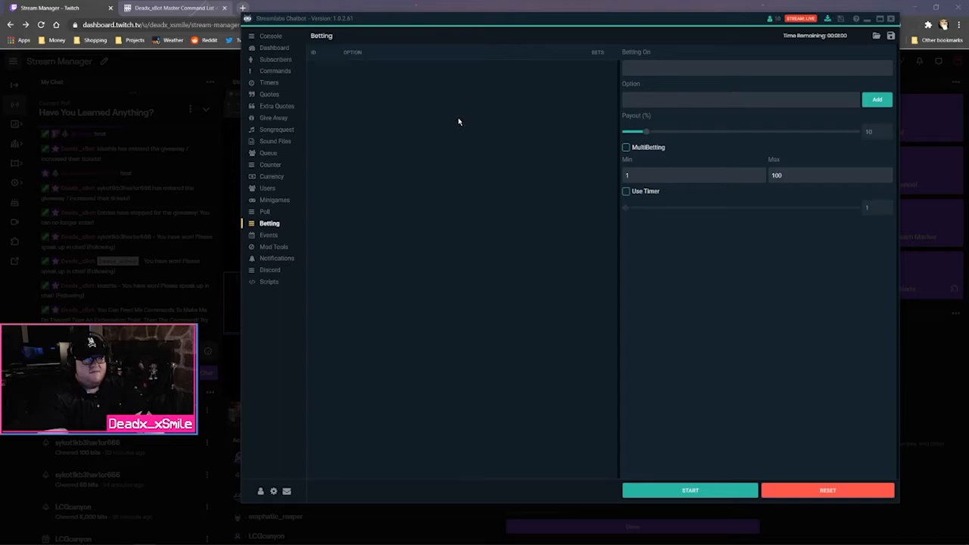
Open the custom event's id and username for editing, then view the ended Twitch poll's results
{"action": "left_click", "coordinate": [268, 236]}
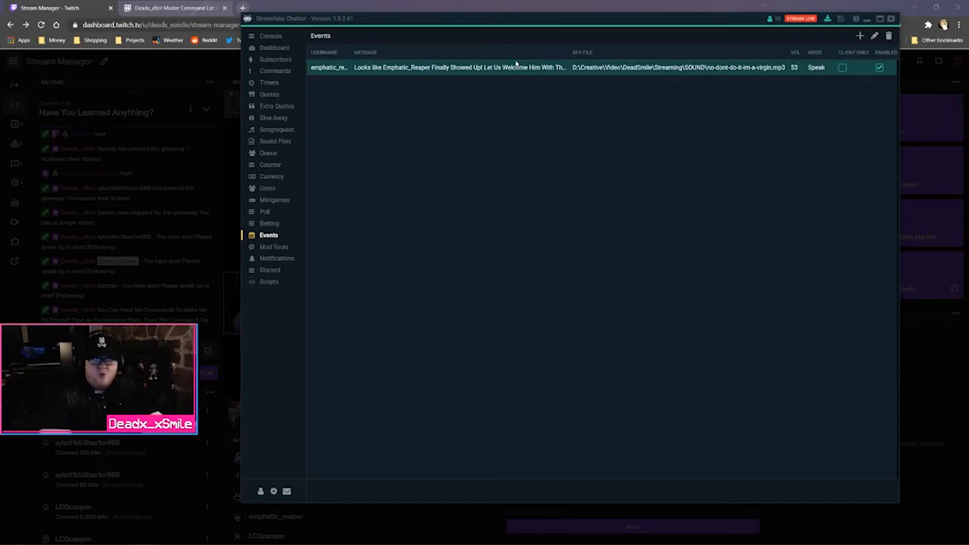
{"action": "left_click", "coordinate": [874, 36]}
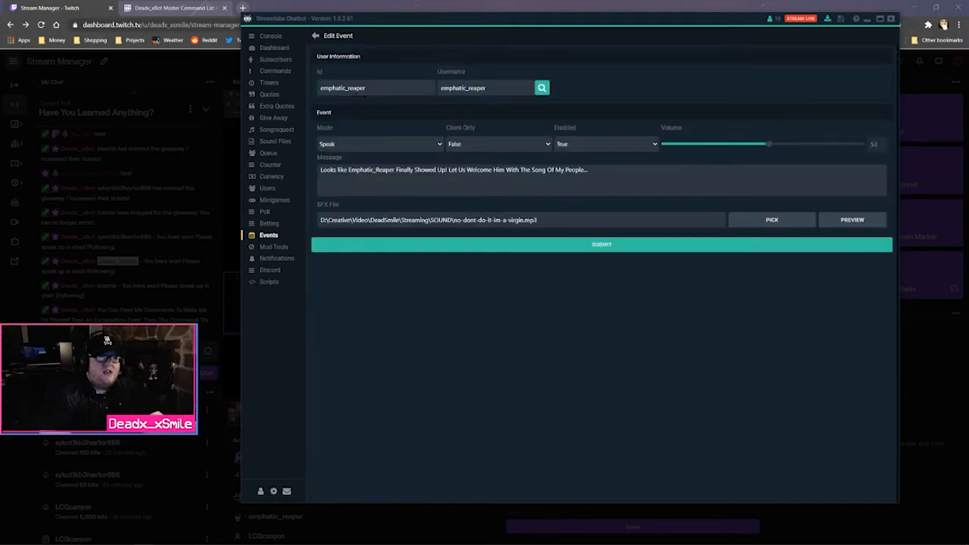
{"action": "double_click", "coordinate": [349, 88]}
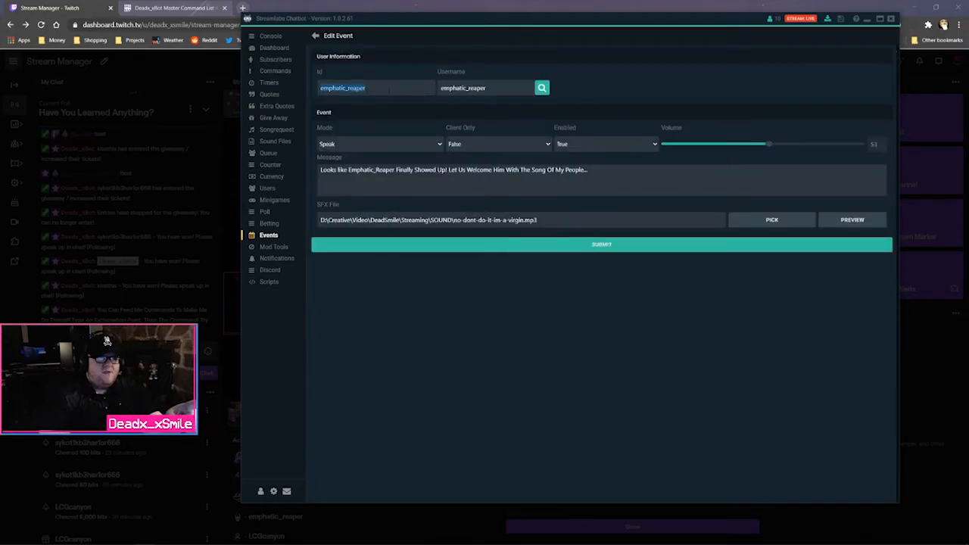
{"action": "left_click_drag", "start_coordinate": [511, 88], "coordinate": [400, 82]}
{"action": "left_click", "coordinate": [400, 86]}
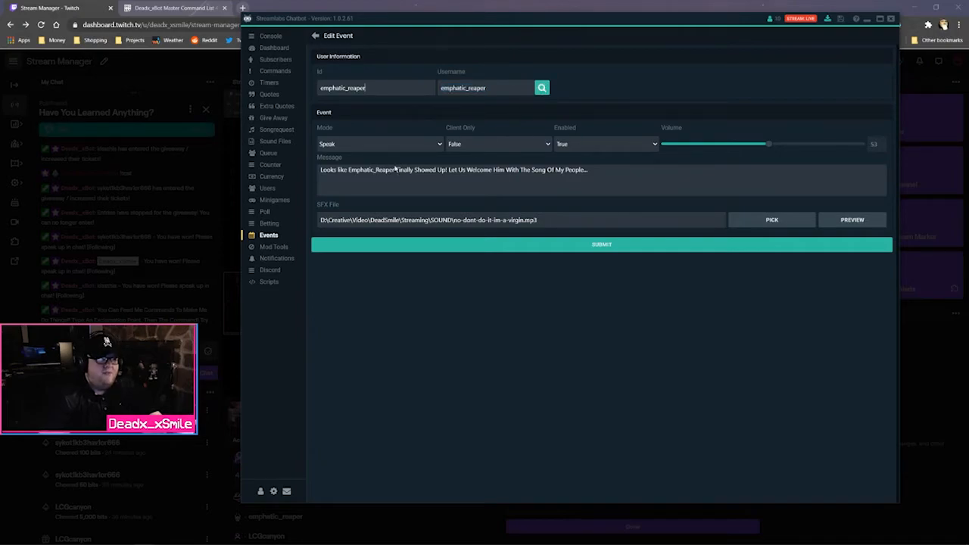
{"action": "left_click", "coordinate": [187, 9]}
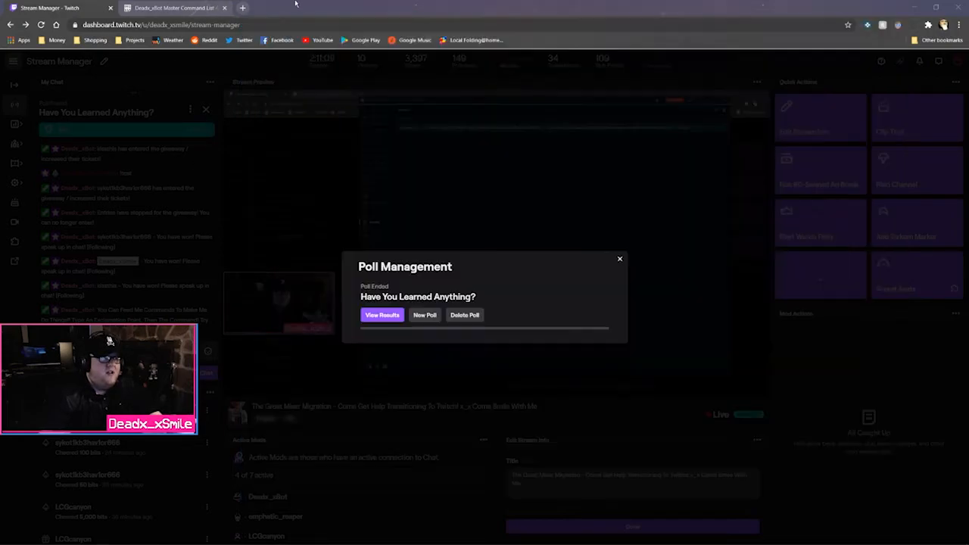
{"action": "left_click", "coordinate": [381, 313]}
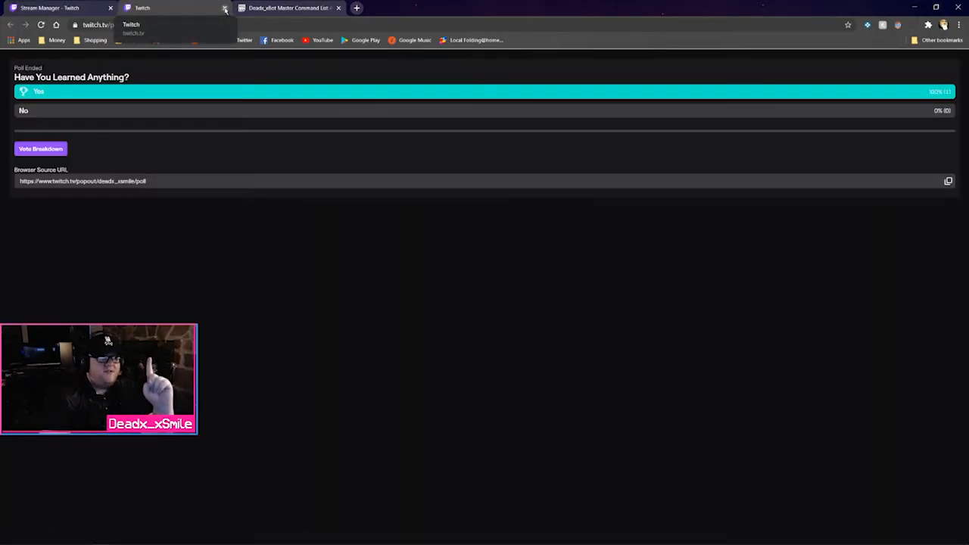
Close the Yes-100% poll results page and Poll Management, returning to the chatbot's event editor
{"action": "left_click", "coordinate": [225, 8]}
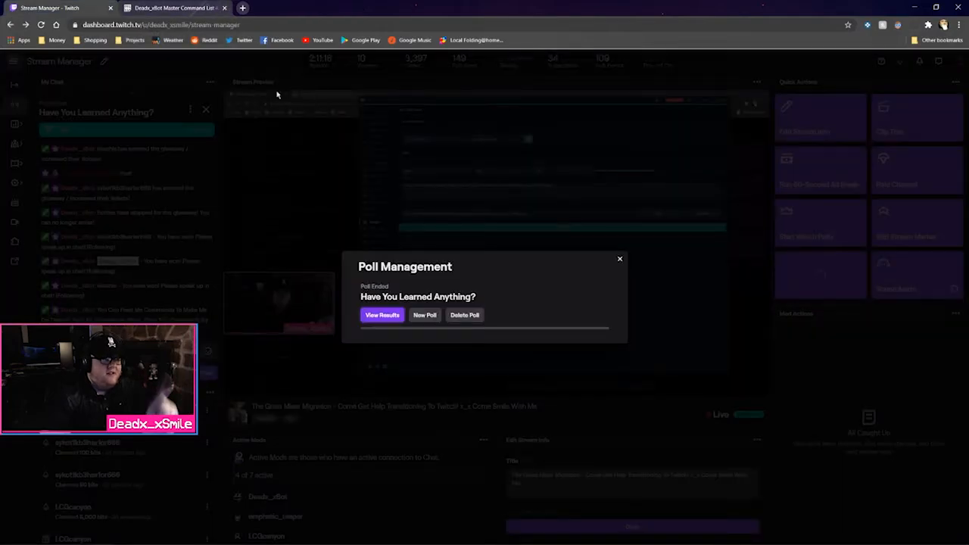
{"action": "left_click", "coordinate": [619, 259]}
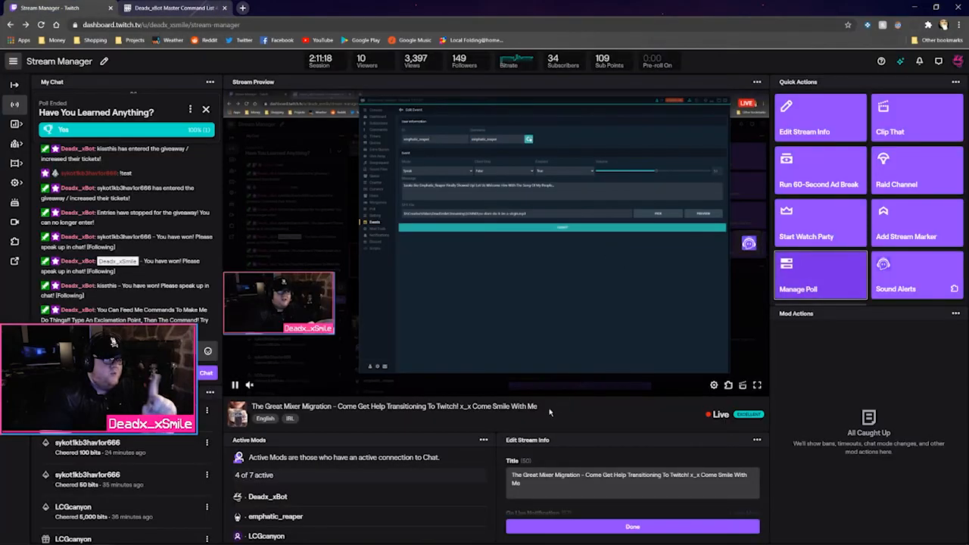
{"action": "left_click", "coordinate": [143, 536]}
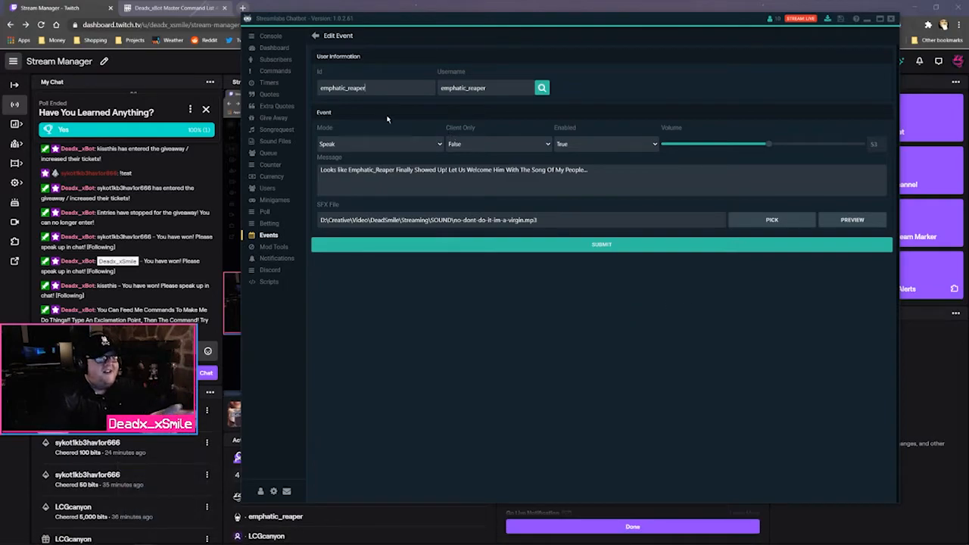
Keep the custom event's mode as Speak and Client Only as False
{"action": "left_click", "coordinate": [350, 144]}
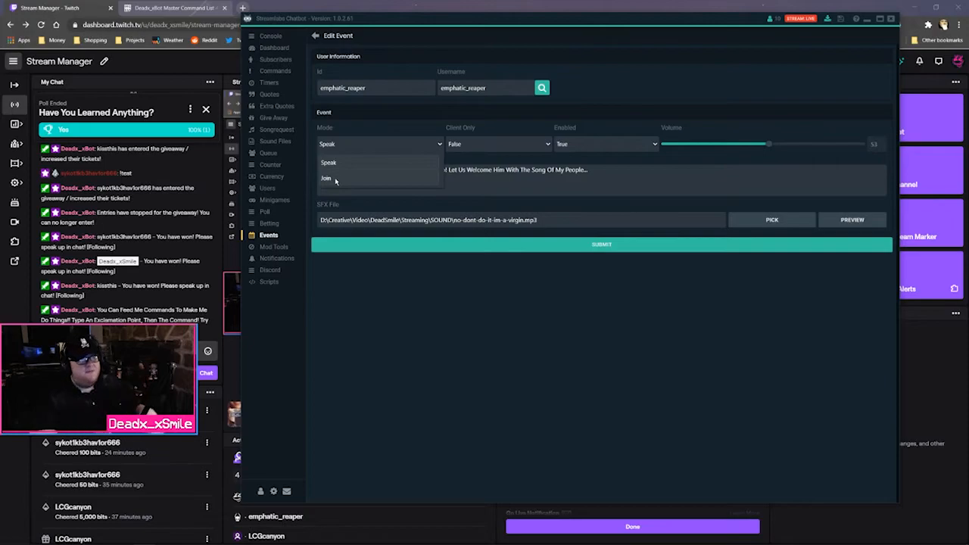
{"action": "left_click", "coordinate": [334, 165]}
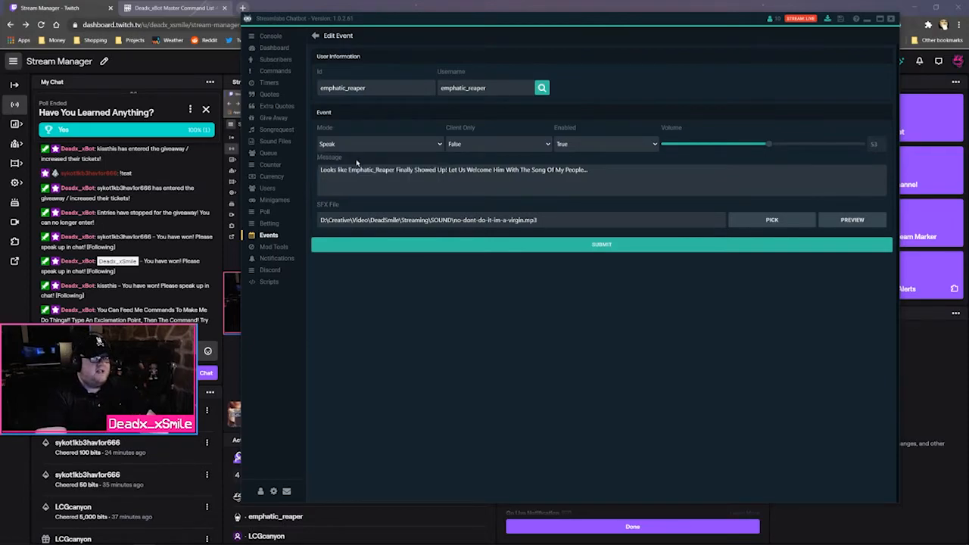
{"action": "left_click", "coordinate": [504, 152]}
{"action": "left_click", "coordinate": [610, 119]}
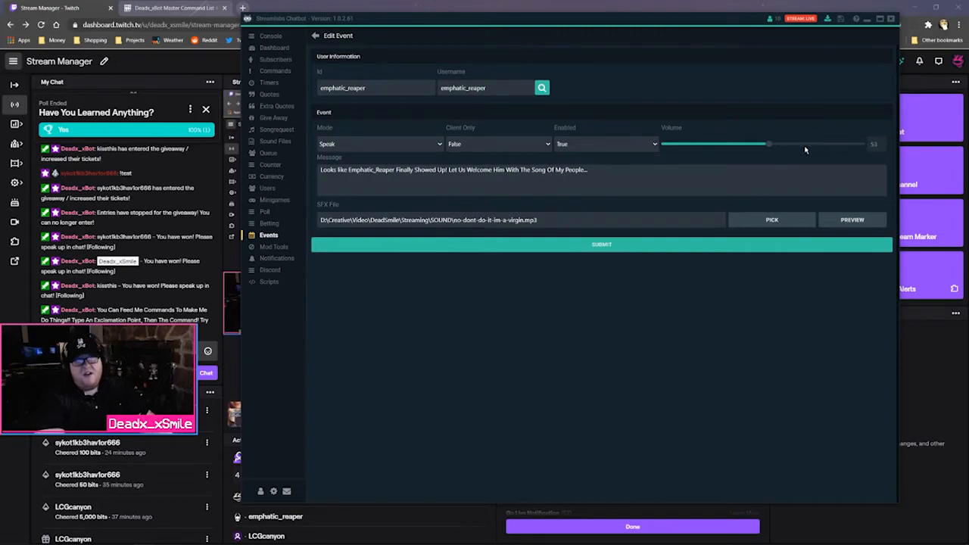
Look over the event message text, then leave the editor for the Notifications page
{"action": "left_click_drag", "start_coordinate": [589, 169], "coordinate": [319, 170]}
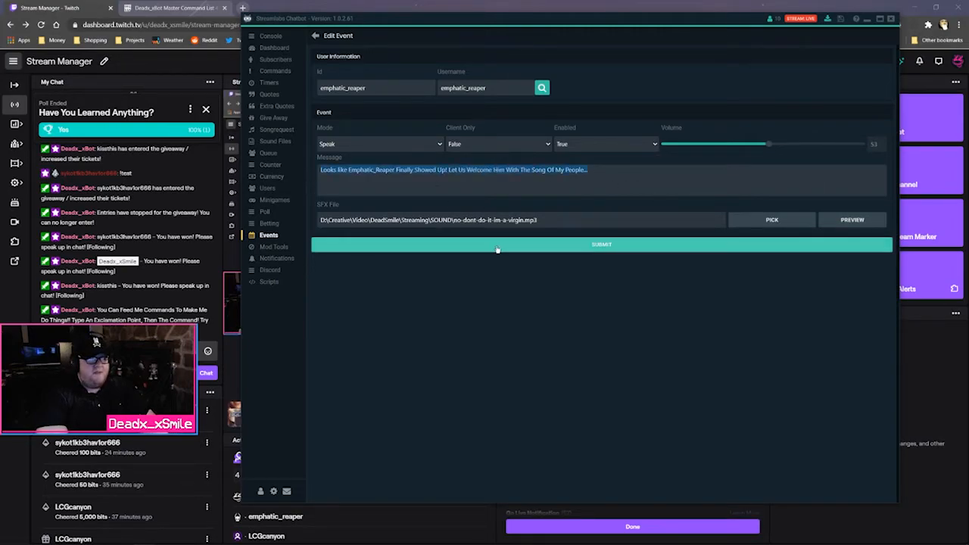
{"action": "left_click", "coordinate": [558, 221]}
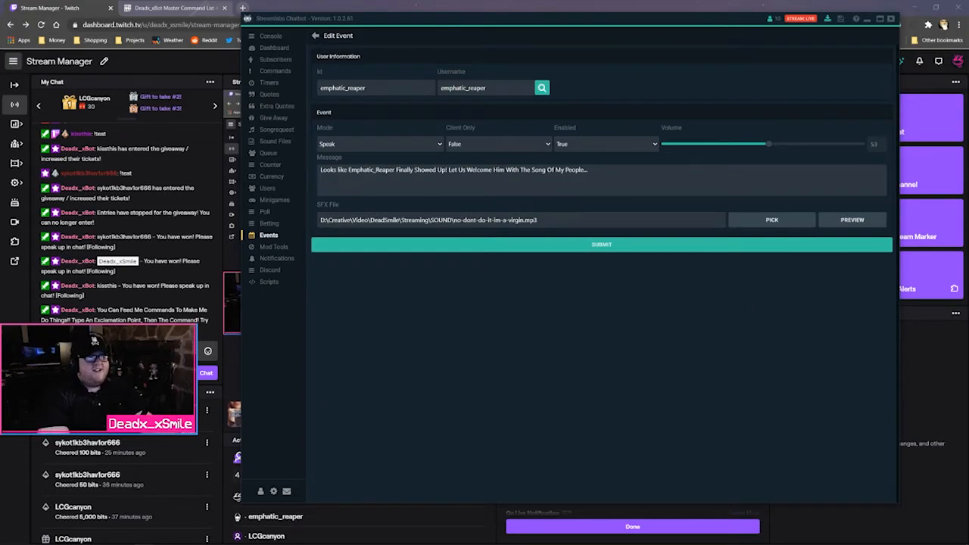
{"action": "left_click_drag", "start_coordinate": [320, 170], "coordinate": [509, 170]}
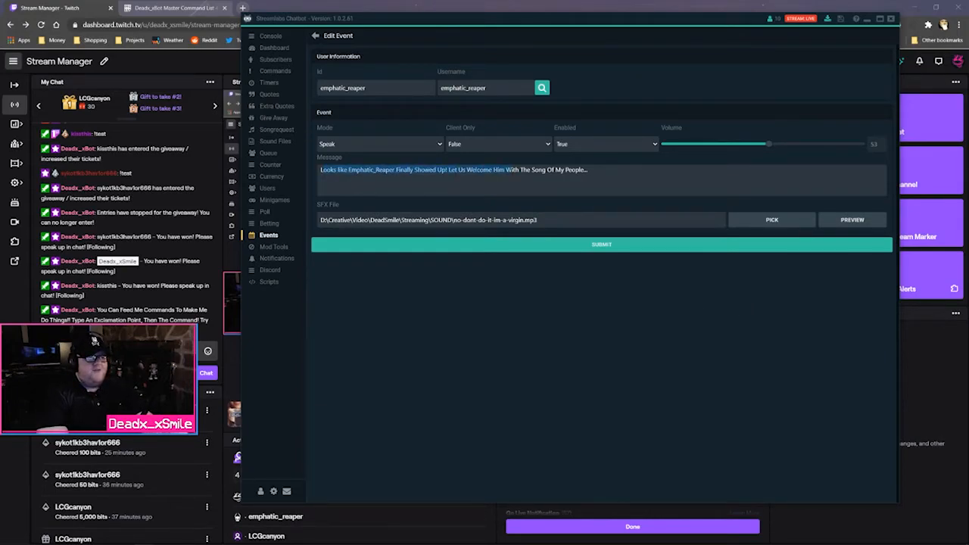
{"action": "left_click", "coordinate": [511, 171]}
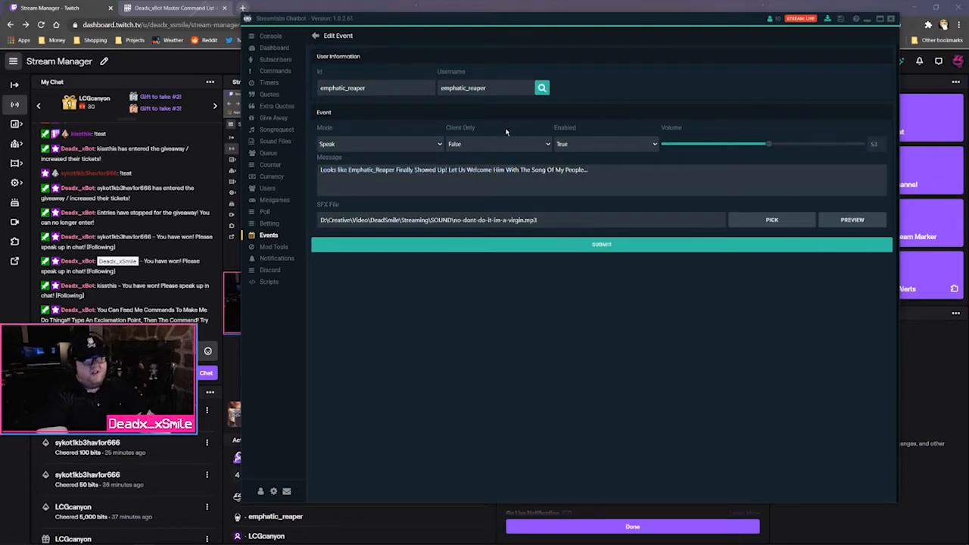
{"action": "left_click", "coordinate": [315, 35]}
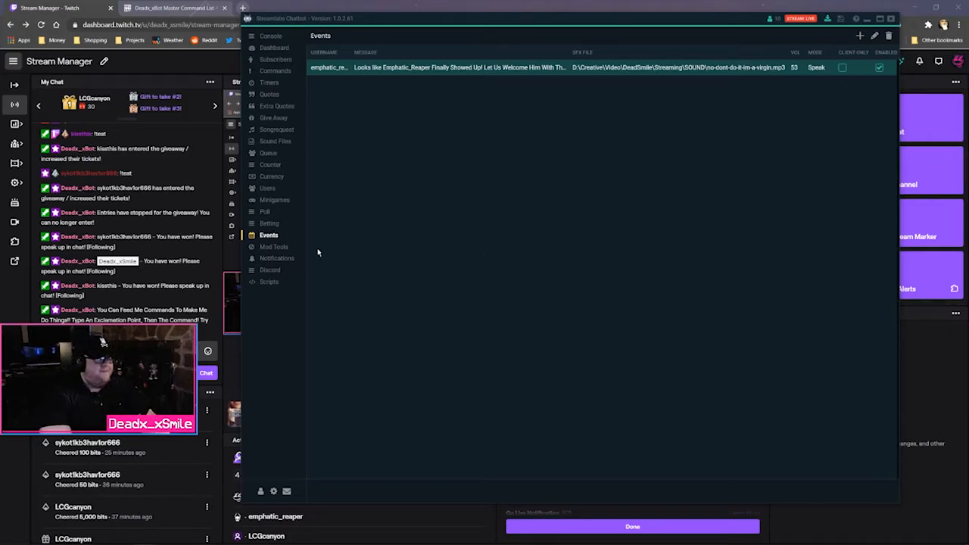
{"action": "left_click", "coordinate": [270, 259]}
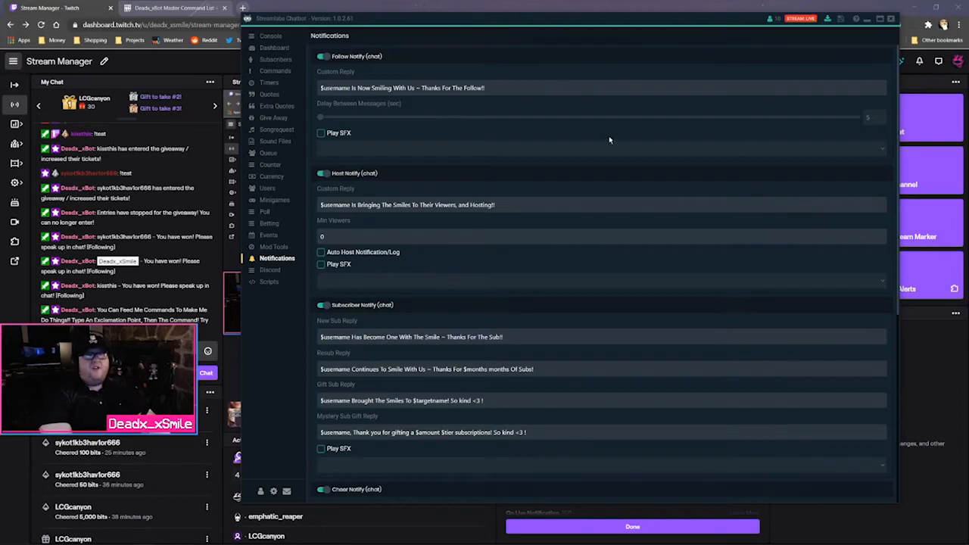
Scroll through Notifications, then view the Discord settings and the seven-entry Timers list
{"action": "scroll", "coordinate": [488, 216], "scroll_direction": "down", "scroll_amount": 5}
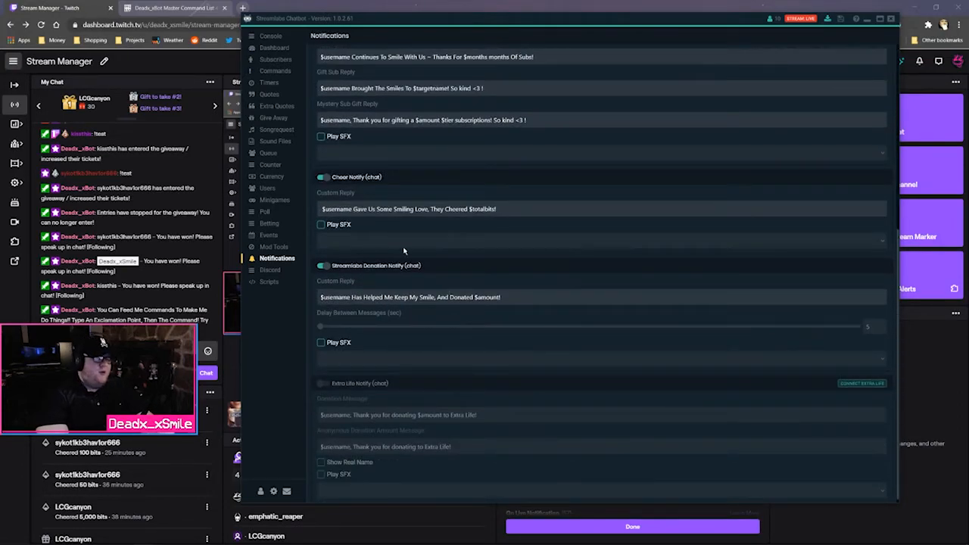
{"action": "scroll", "coordinate": [404, 295], "scroll_direction": "up", "scroll_amount": 3}
{"action": "scroll", "coordinate": [397, 294], "scroll_direction": "up", "scroll_amount": 2}
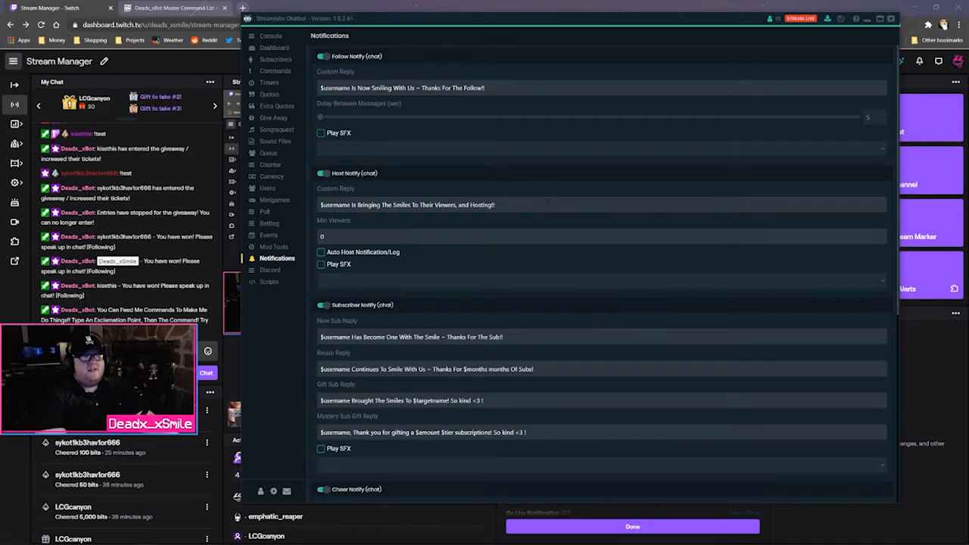
{"action": "left_click", "coordinate": [271, 270]}
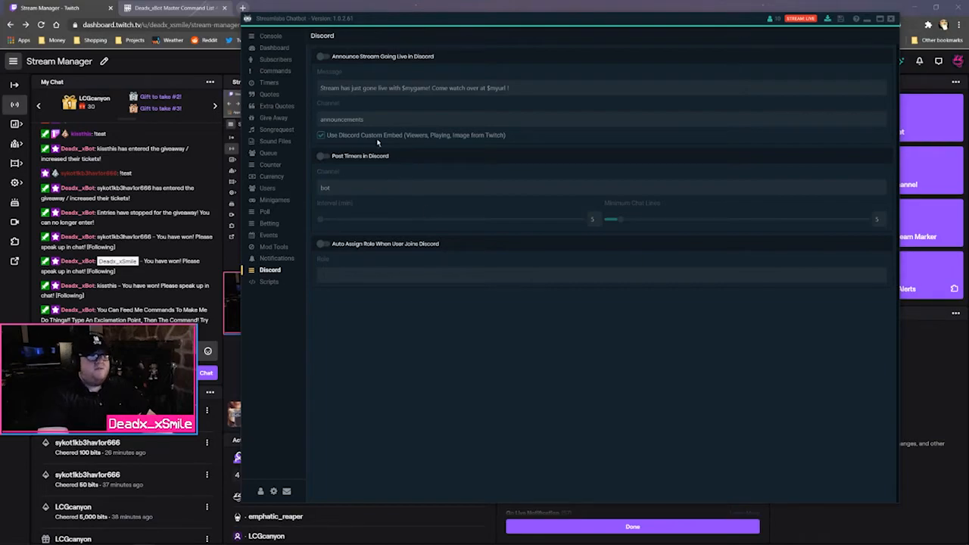
{"action": "left_click", "coordinate": [271, 81]}
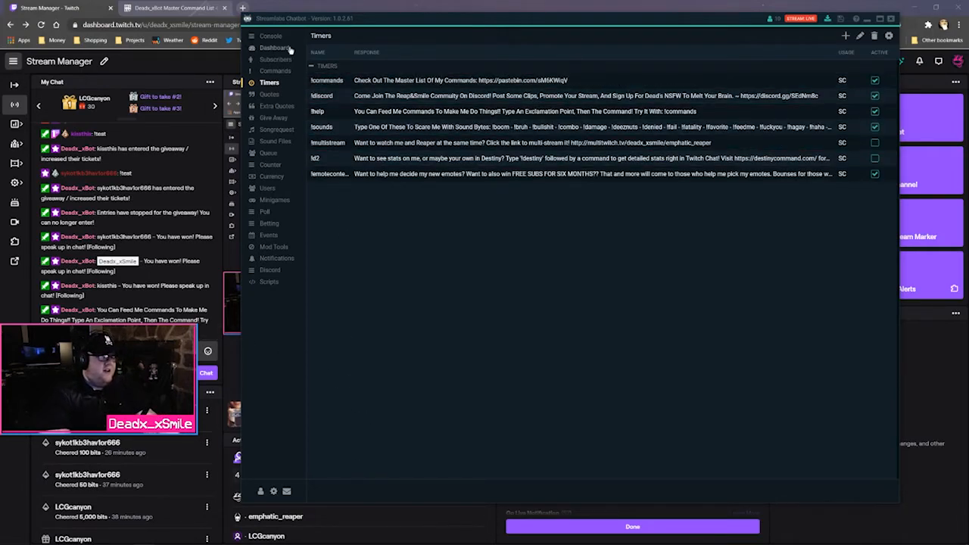
{"action": "left_click", "coordinate": [270, 36]}
Send a !so shoutout for a viewer's username in chat, then show the Commands list
{"action": "left_click", "coordinate": [428, 471]}
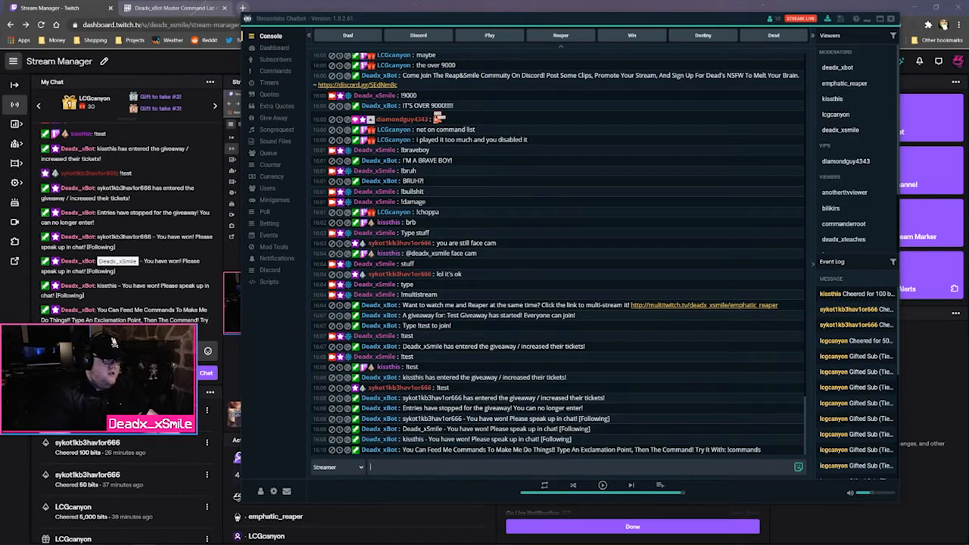
{"action": "type", "text": "!so KissThis"}
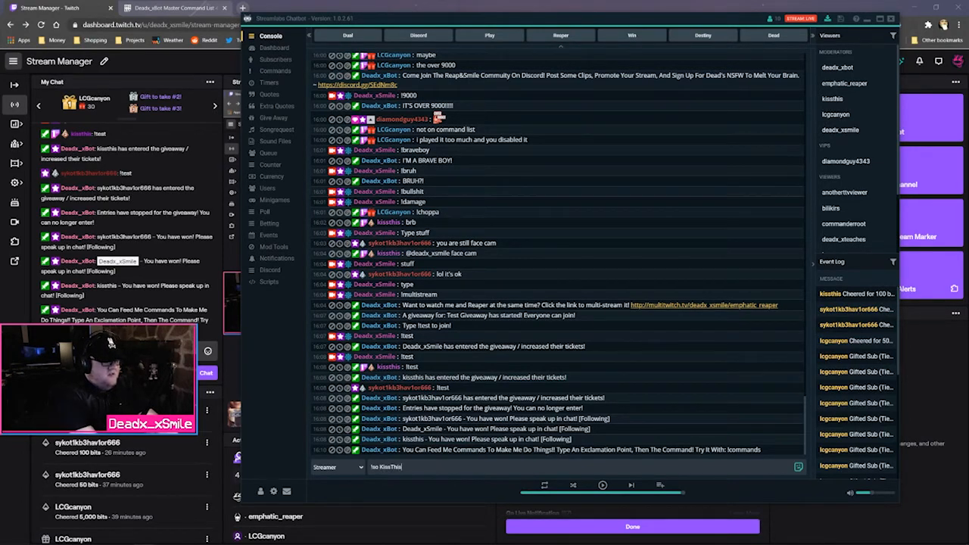
{"action": "key", "text": "Return"}
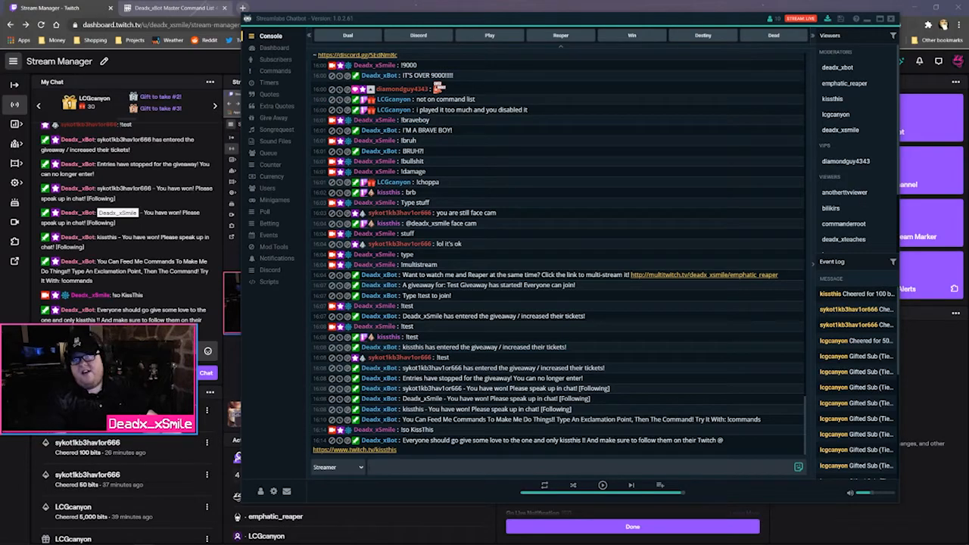
{"action": "left_click", "coordinate": [275, 70]}
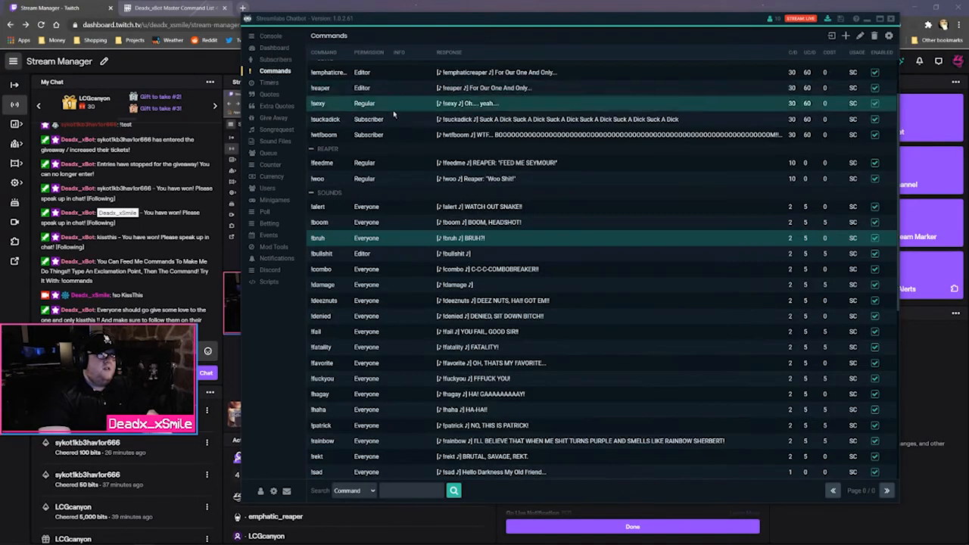
Browse the Subscribers, Timers and Commands lists, then start a new Sound Files entry
{"action": "scroll", "coordinate": [455, 166], "scroll_direction": "up", "scroll_amount": 2}
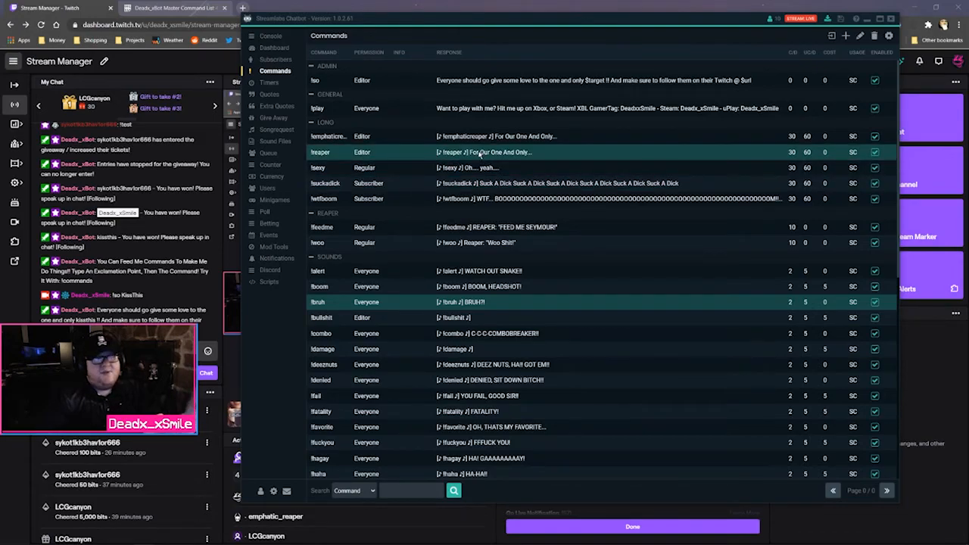
{"action": "left_click", "coordinate": [274, 59]}
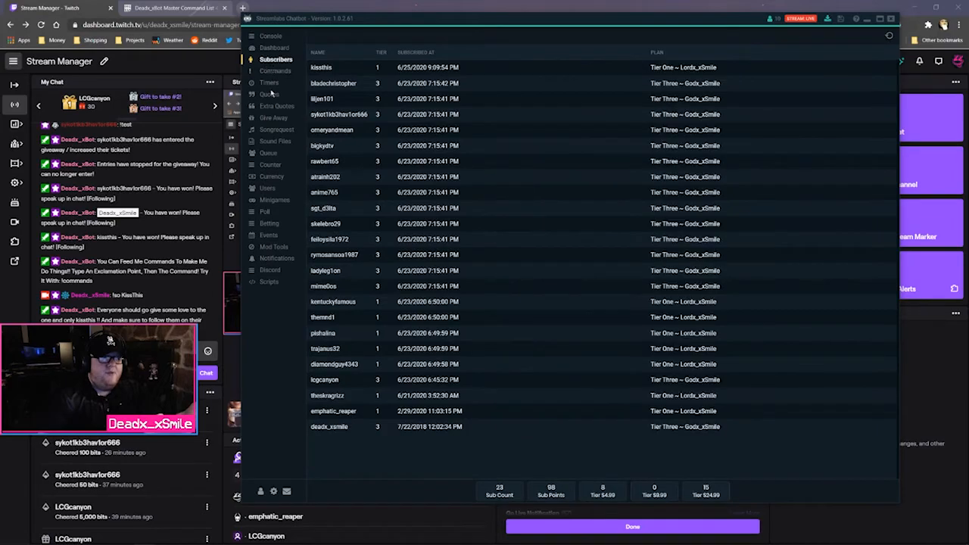
{"action": "left_click", "coordinate": [270, 82]}
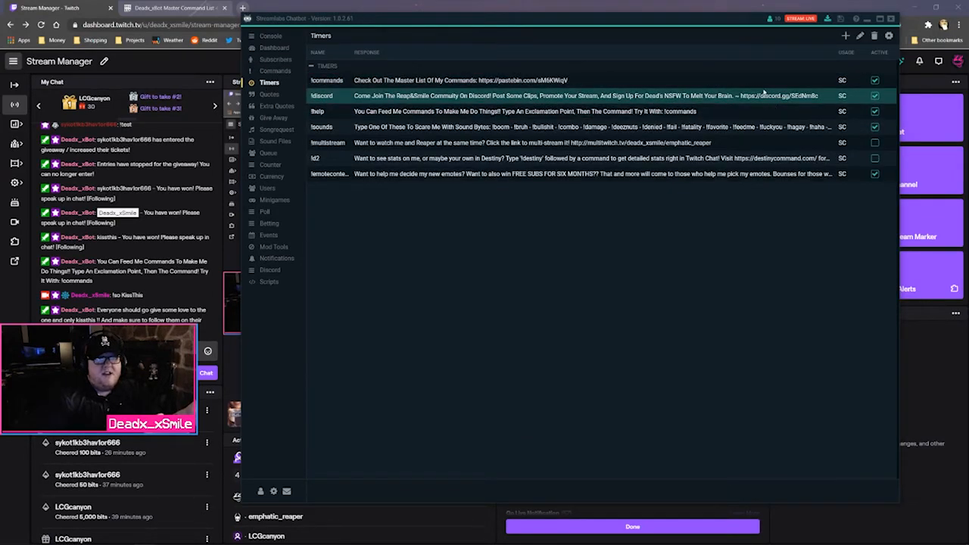
{"action": "left_click", "coordinate": [274, 71]}
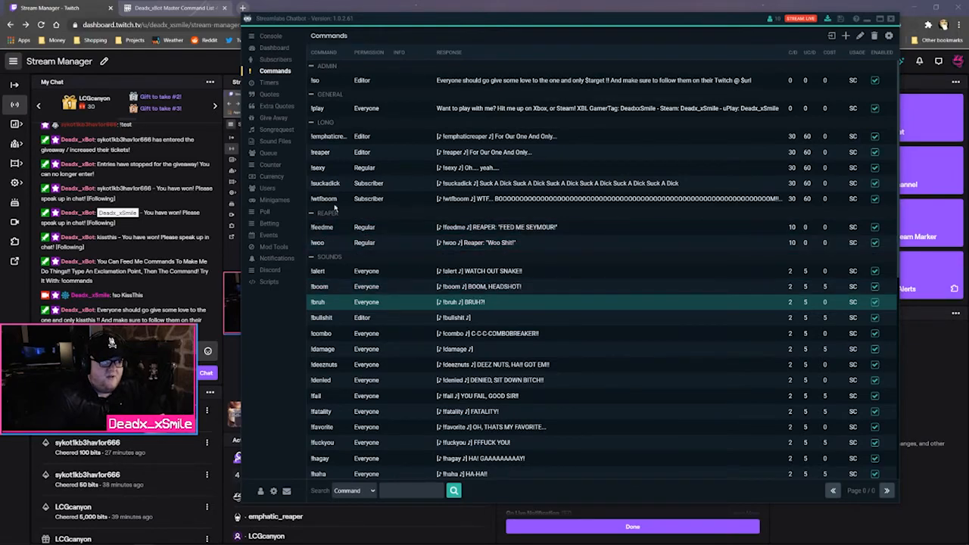
{"action": "left_click", "coordinate": [275, 142]}
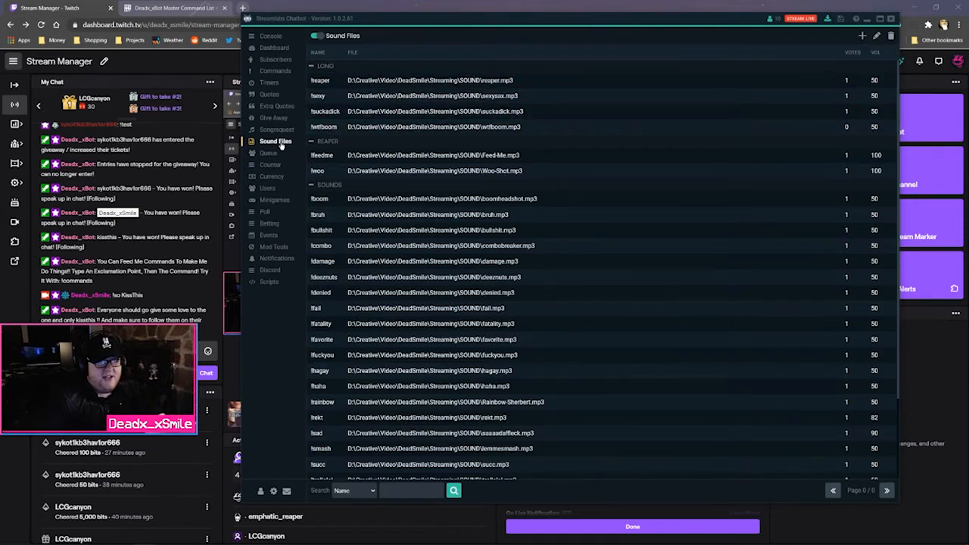
{"action": "left_click", "coordinate": [861, 36]}
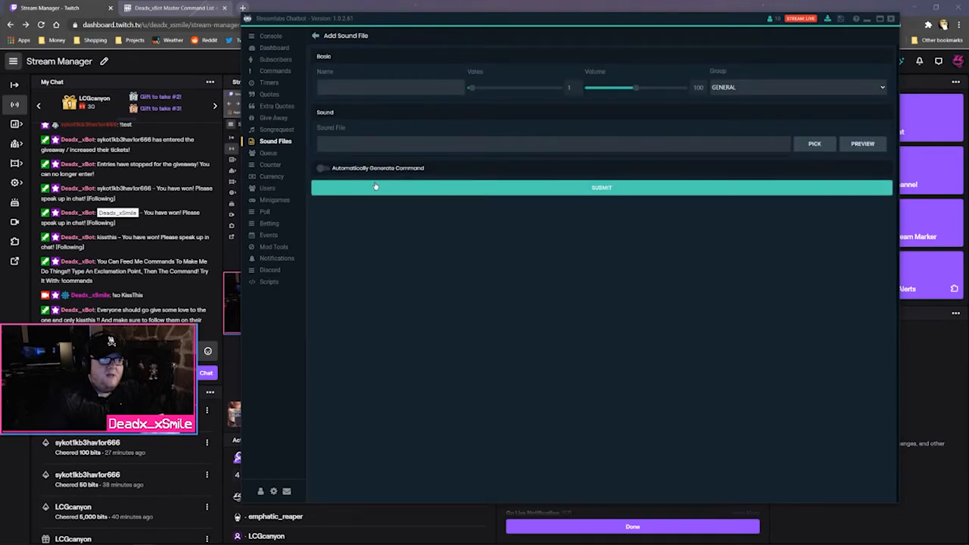
Turn on automatic command generation, discard a new timer, and reopen a blank sound form
{"action": "left_click", "coordinate": [343, 169]}
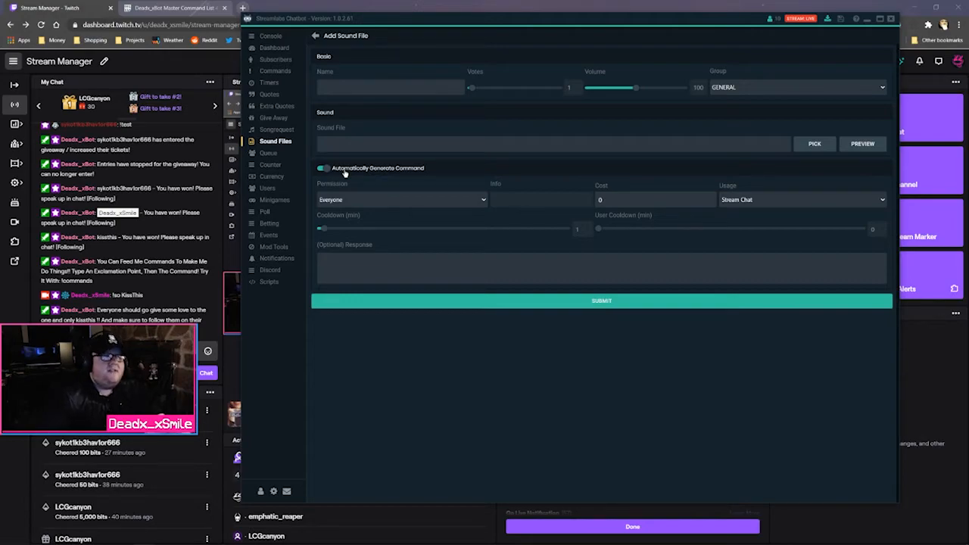
{"action": "left_click", "coordinate": [274, 83]}
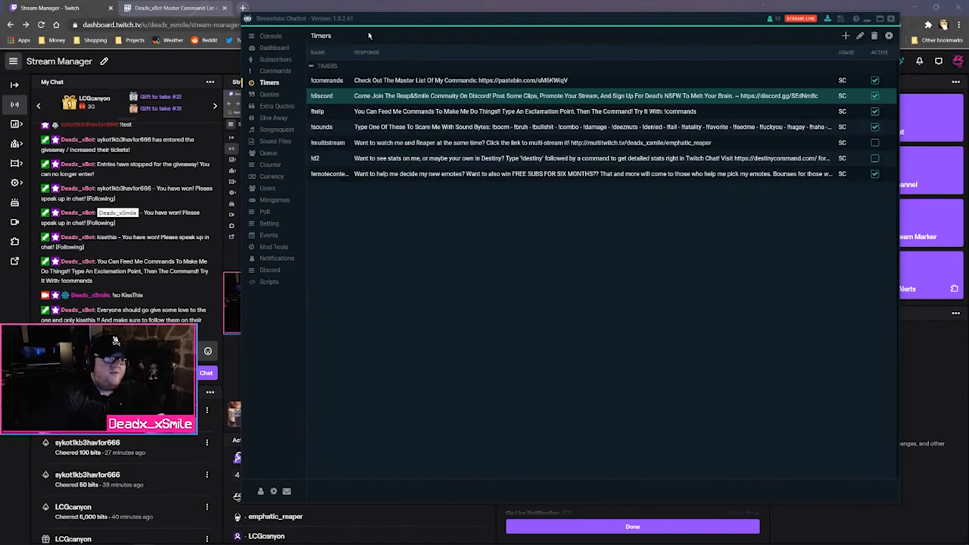
{"action": "left_click", "coordinate": [848, 37]}
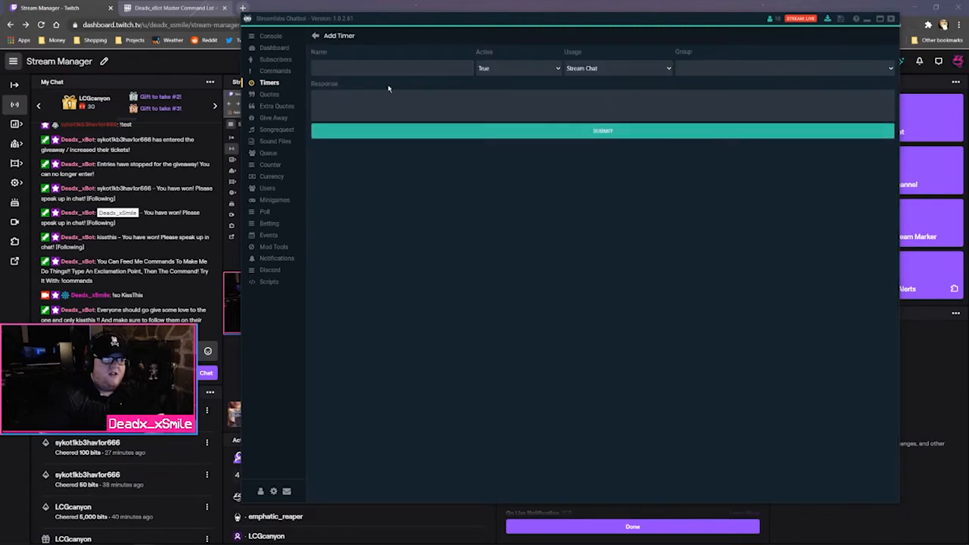
{"action": "left_click", "coordinate": [315, 35]}
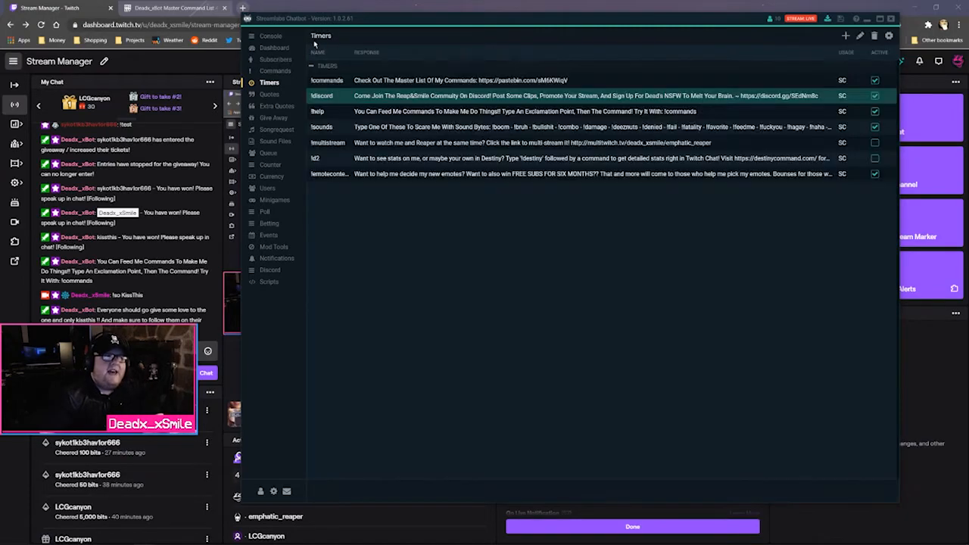
{"action": "left_click", "coordinate": [275, 71]}
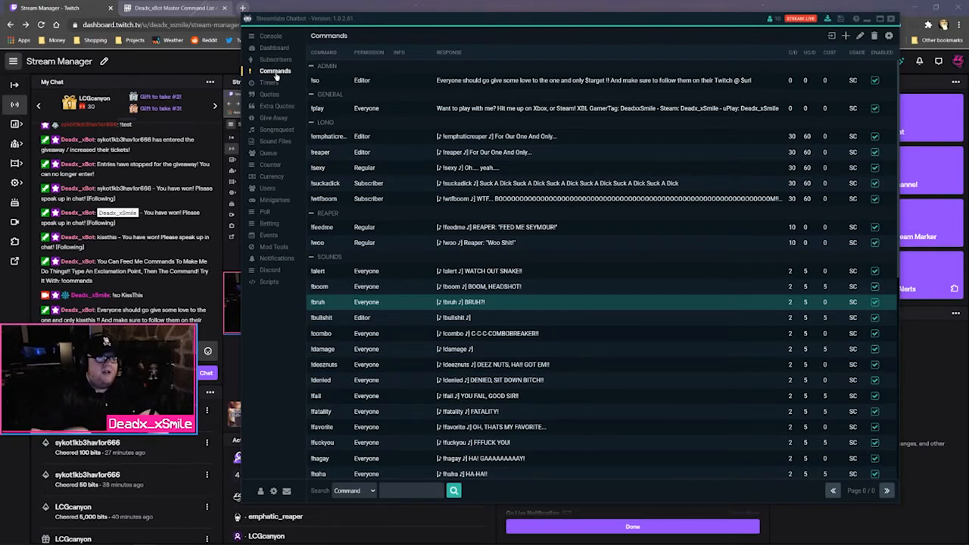
{"action": "left_click", "coordinate": [274, 141]}
Name the sound !9000, lower its volume to 49, and put it in the SOUNDS group
{"action": "left_click", "coordinate": [437, 90]}
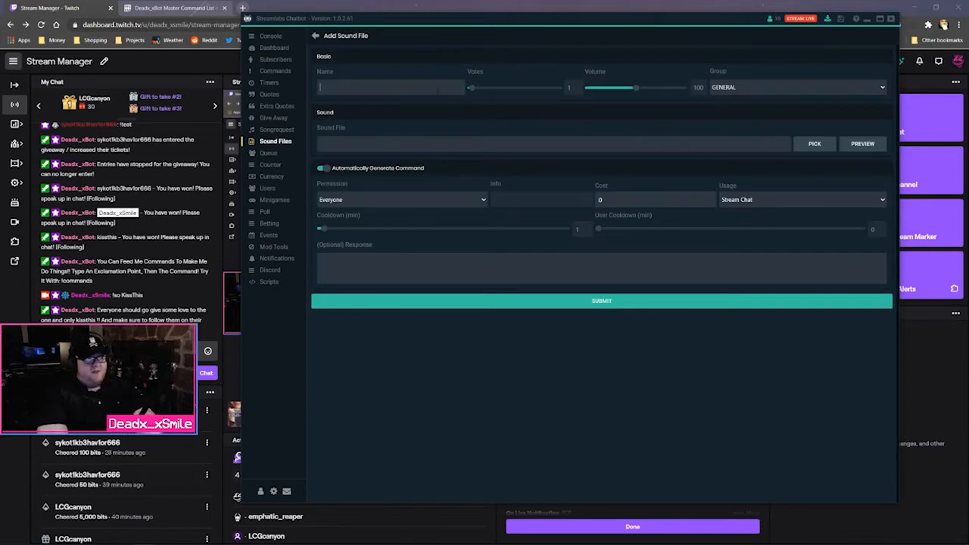
{"action": "type", "text": "!9000"}
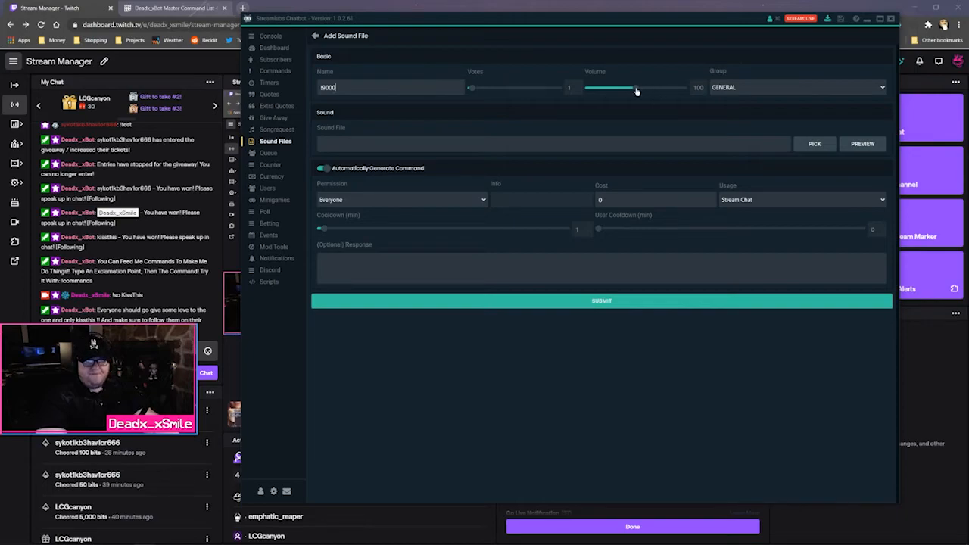
{"action": "left_click_drag", "start_coordinate": [636, 89], "coordinate": [612, 90]}
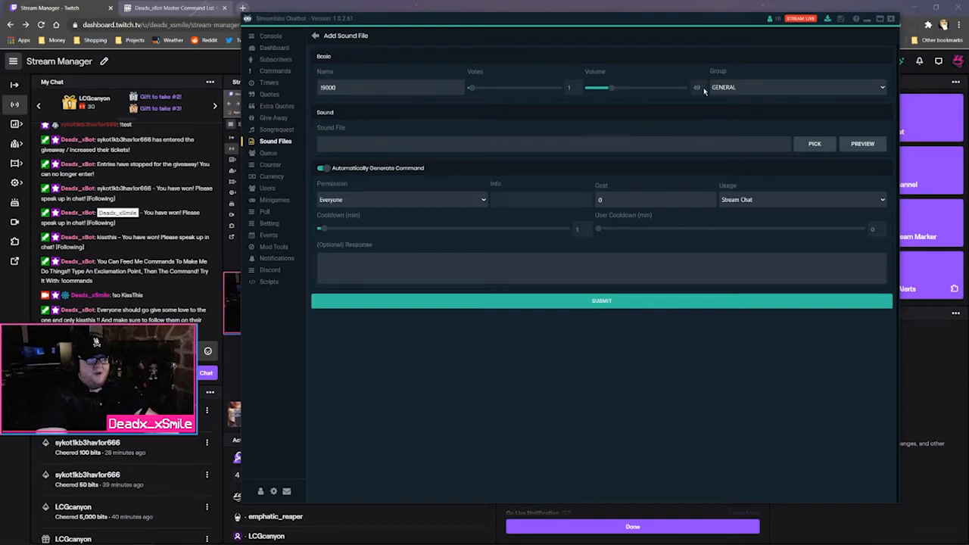
{"action": "left_click", "coordinate": [881, 88]}
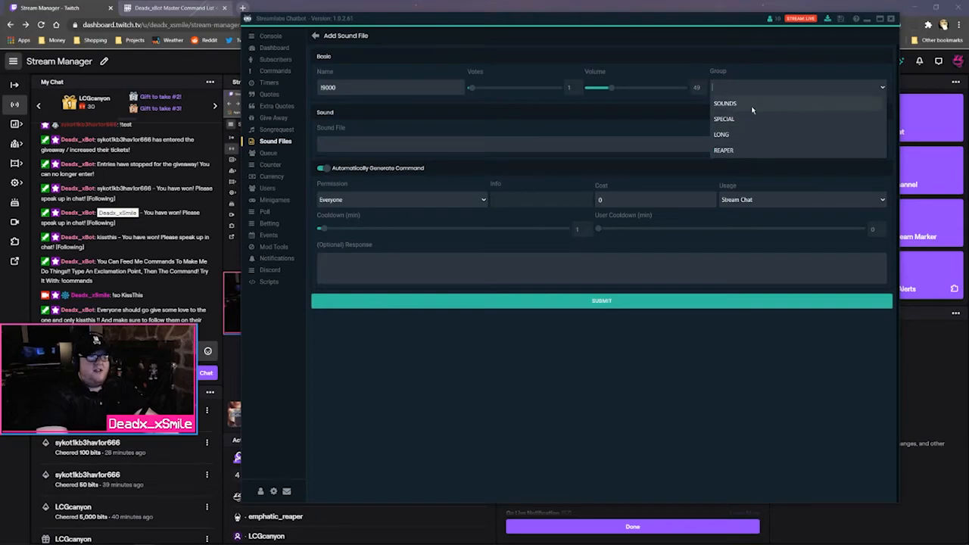
{"action": "type", "text": "Test"}
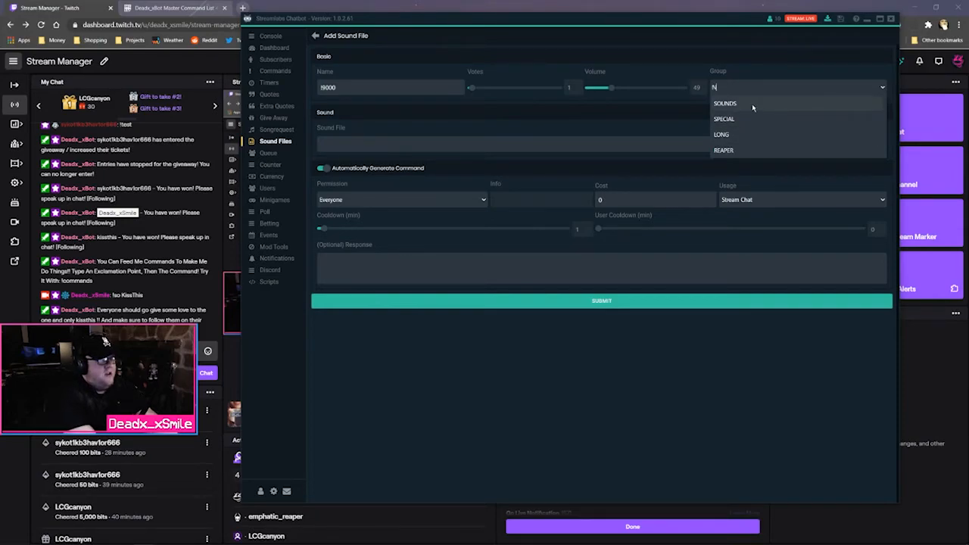
{"action": "left_click", "coordinate": [752, 105]}
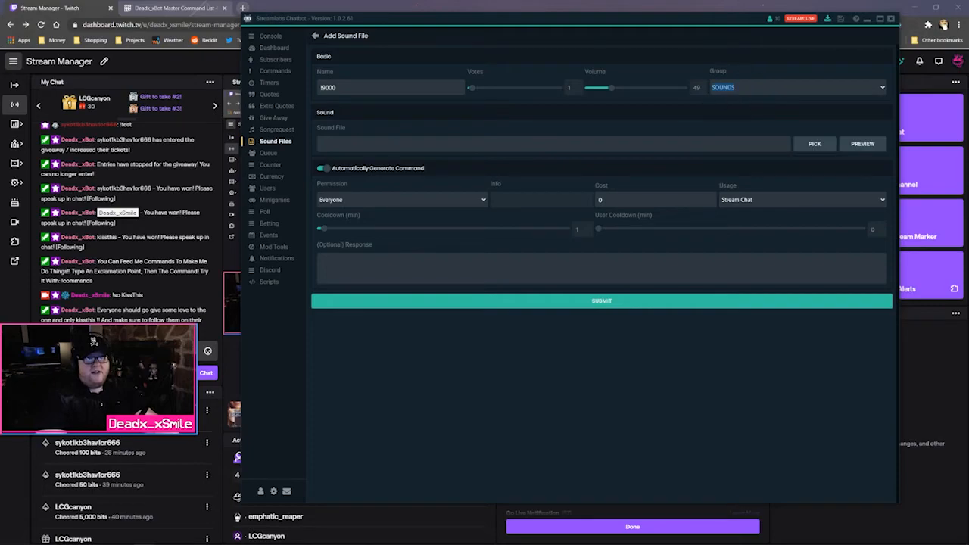
Pick over9000.mp3 from the Streaming SOUND folder as the audio file
{"action": "left_click", "coordinate": [828, 145]}
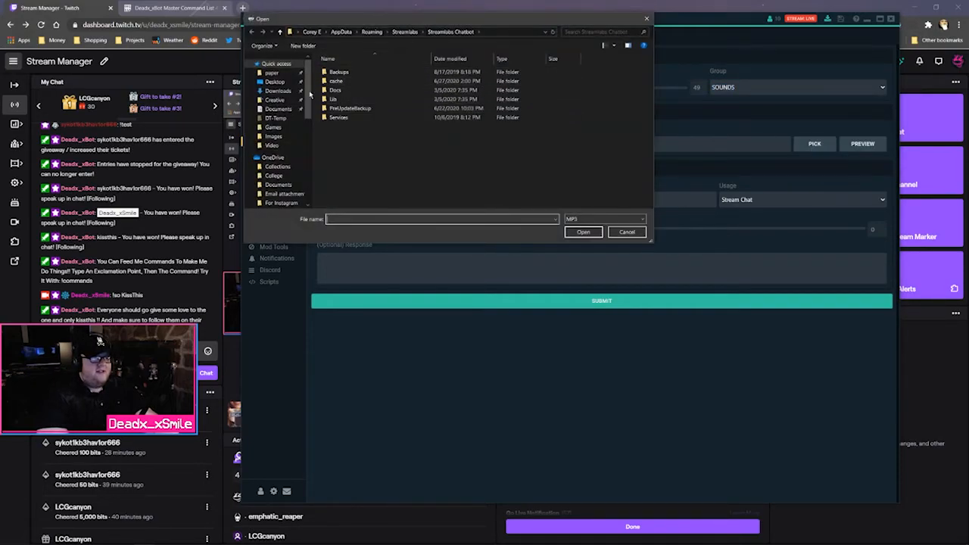
{"action": "left_click", "coordinate": [271, 145]}
{"action": "left_click", "coordinate": [474, 31]}
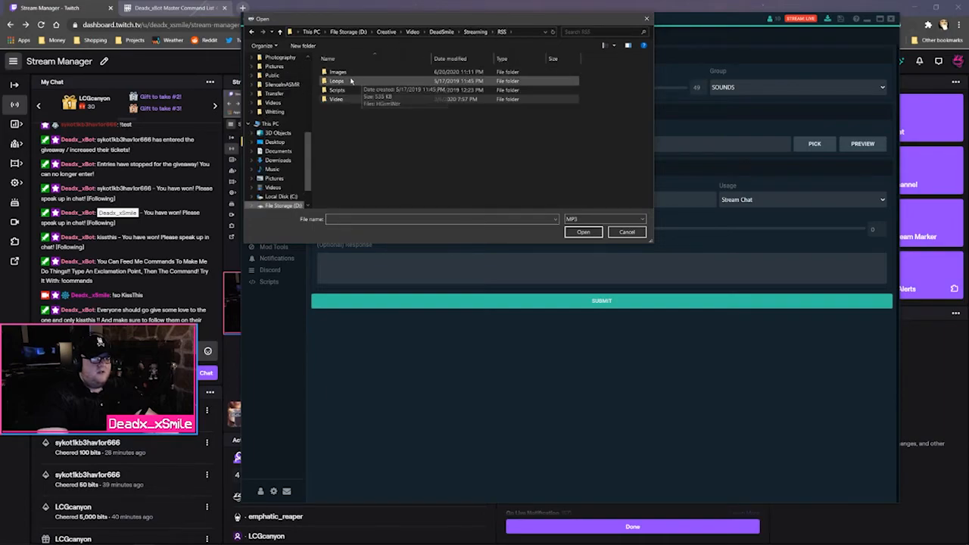
{"action": "left_click", "coordinate": [476, 31]}
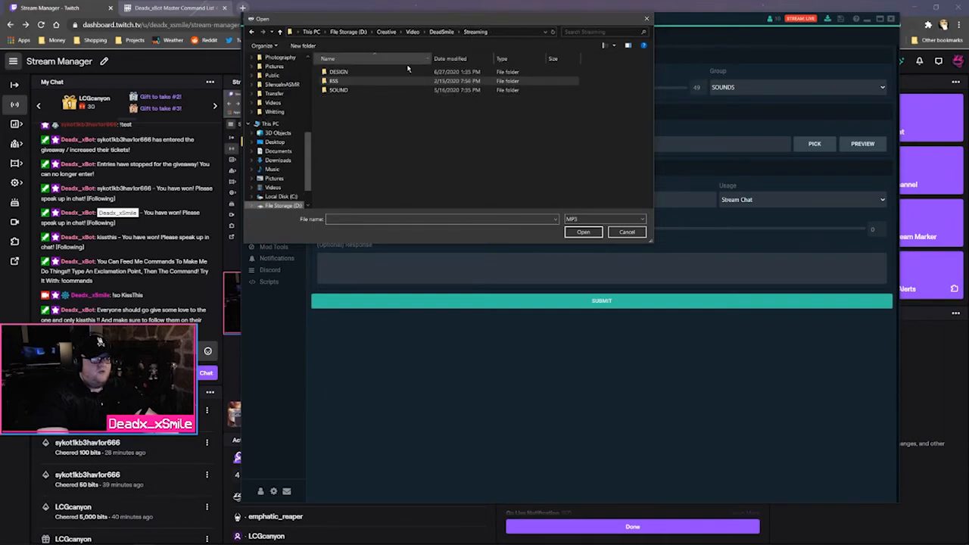
{"action": "double_click", "coordinate": [364, 89]}
{"action": "scroll", "coordinate": [369, 95], "scroll_direction": "down", "scroll_amount": 10}
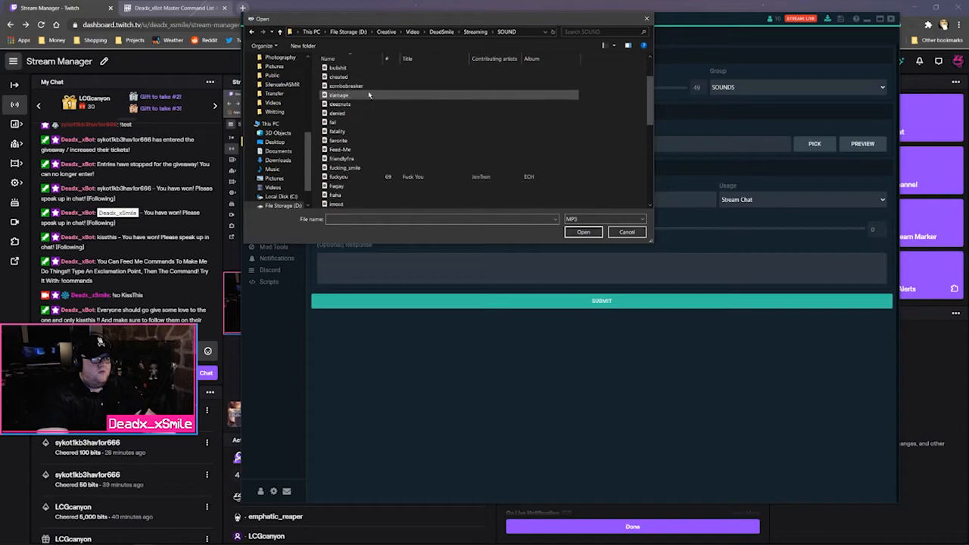
{"action": "double_click", "coordinate": [343, 113]}
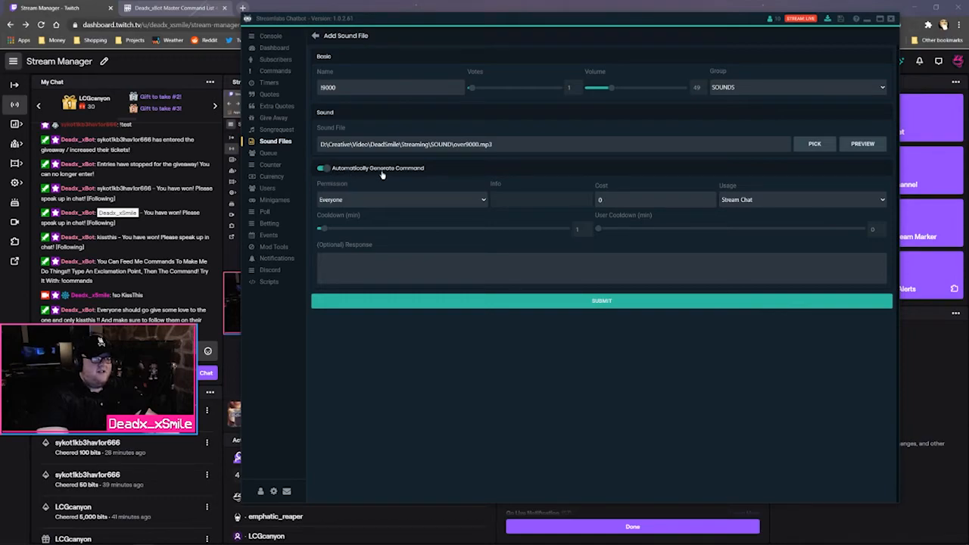
Keep the permission at Everyone (after trying Regular) and usage at Stream Chat
{"action": "left_click", "coordinate": [412, 209]}
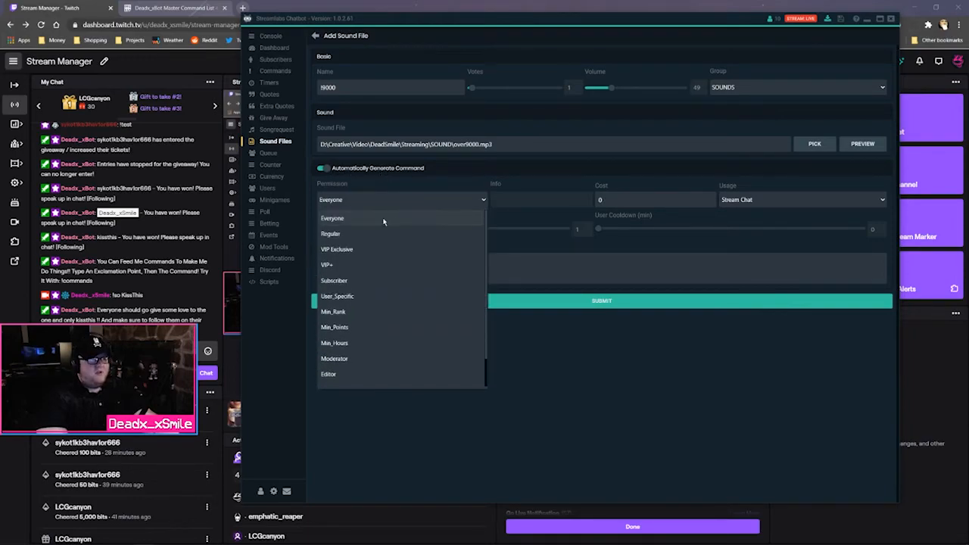
{"action": "left_click", "coordinate": [390, 232]}
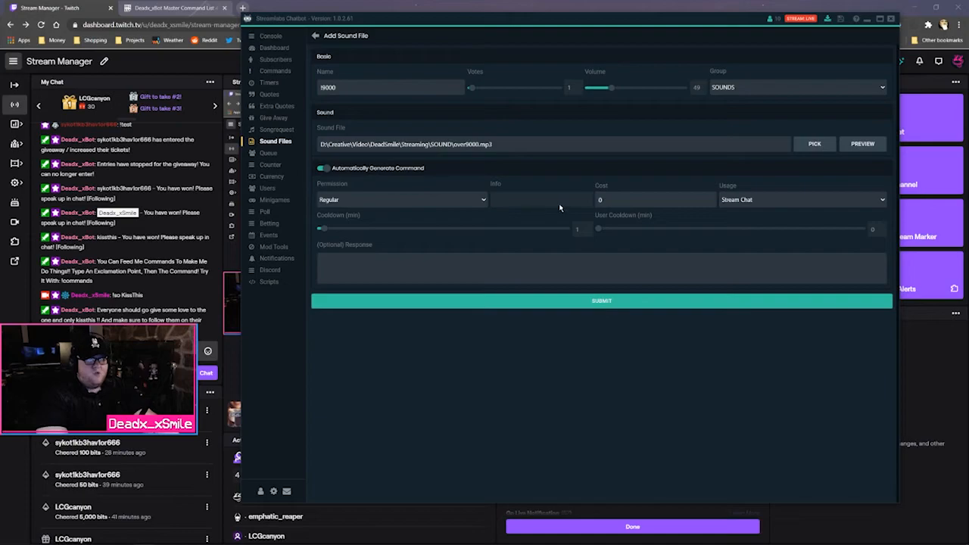
{"action": "left_click", "coordinate": [467, 203]}
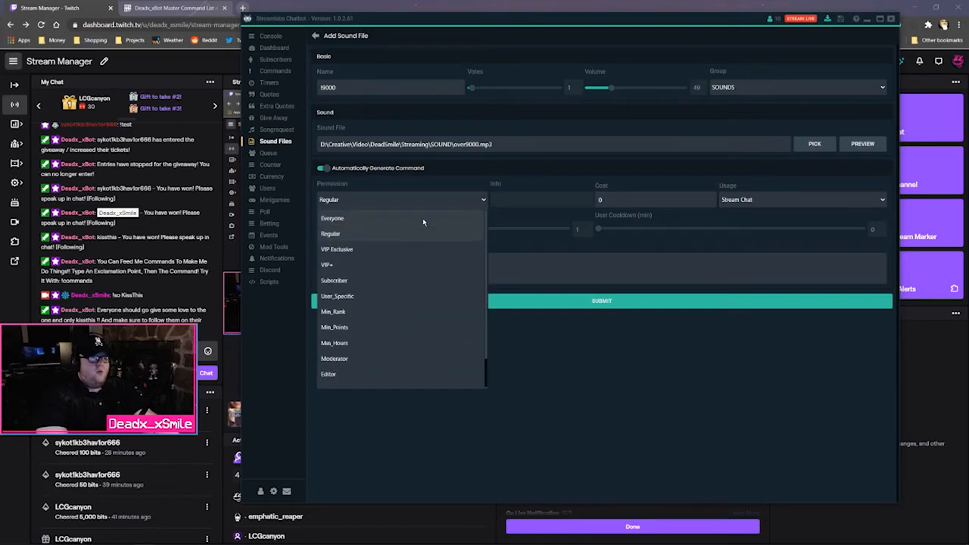
{"action": "left_click", "coordinate": [412, 218]}
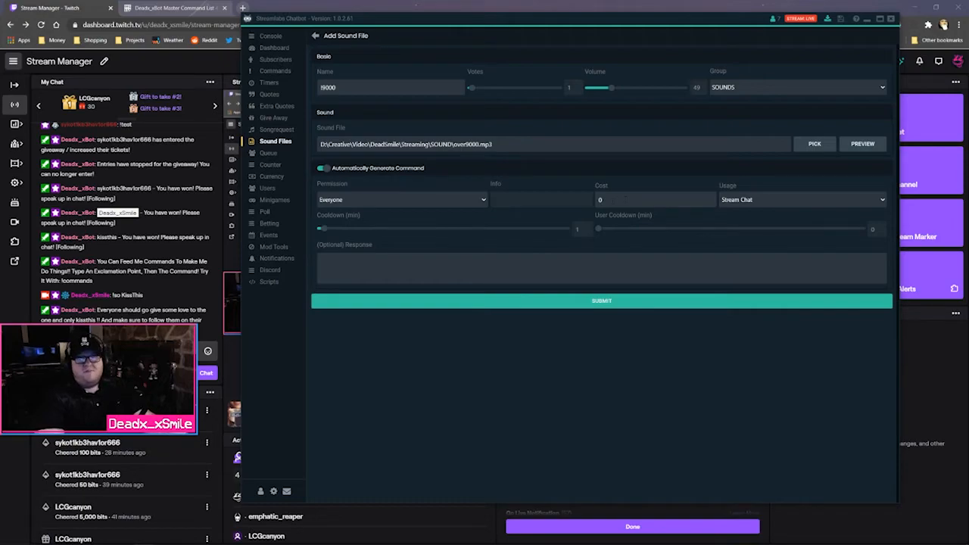
{"action": "left_click", "coordinate": [756, 202]}
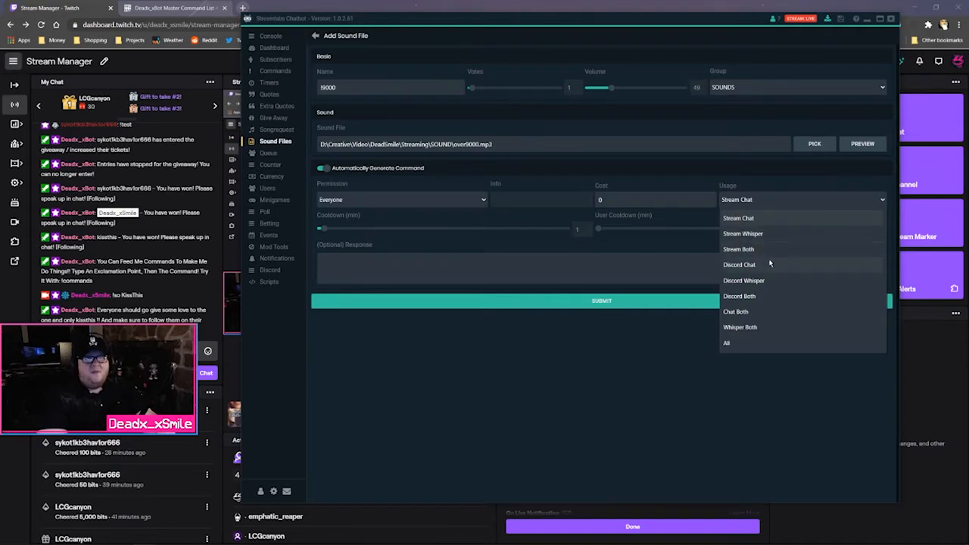
{"action": "left_click", "coordinate": [771, 221]}
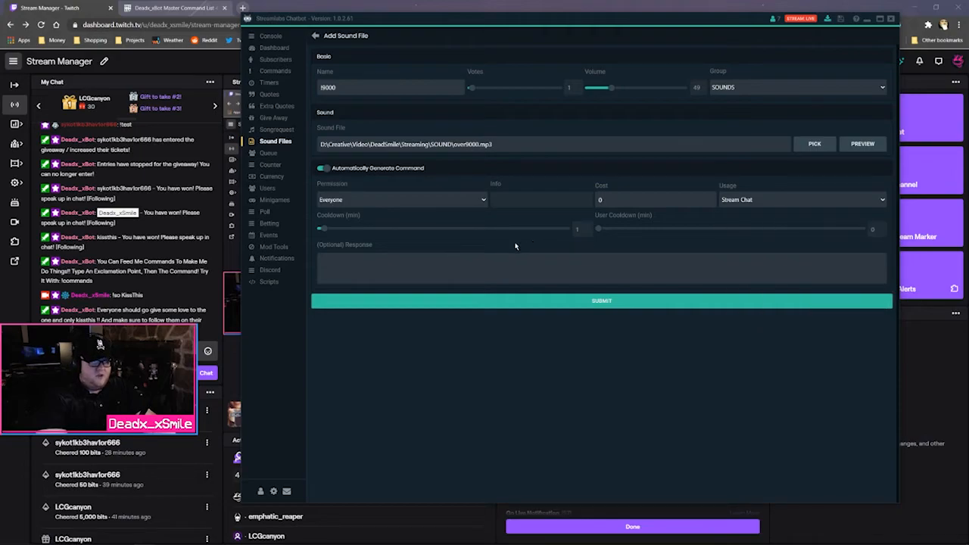
Add the response 'ITS OVER 90000!!!…' and submit the !9000 sound
{"action": "left_click", "coordinate": [391, 261]}
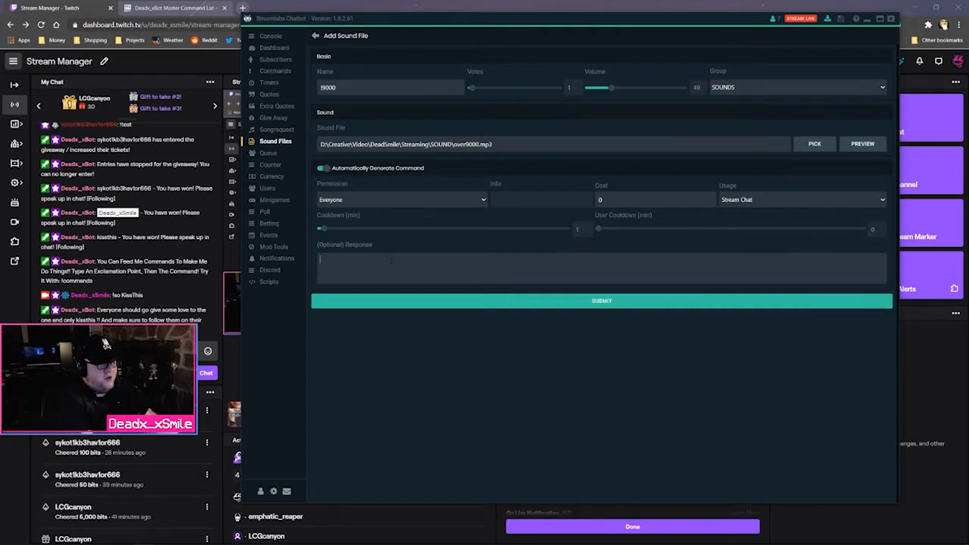
{"action": "type", "text": "ITS OV"}
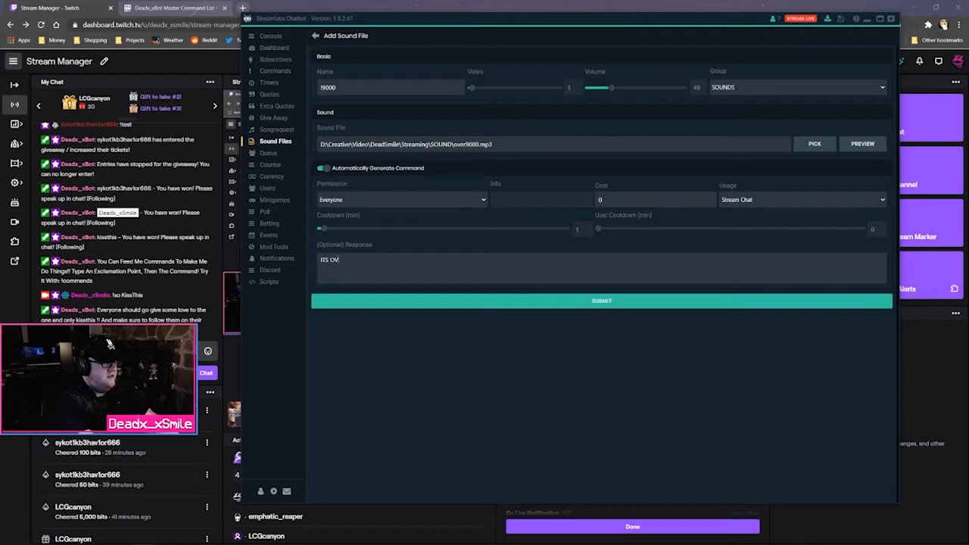
{"action": "type", "text": "ER 90000!!"}
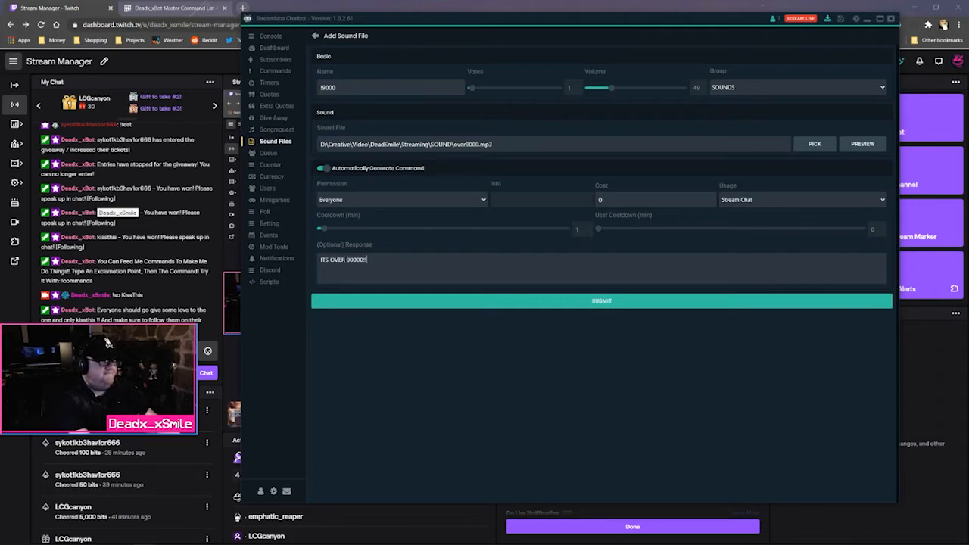
{"action": "type", "text": "!!!!!!!!!!!!!!!!!!!!!!!!!!!!!!"}
{"action": "left_click", "coordinate": [590, 302]}
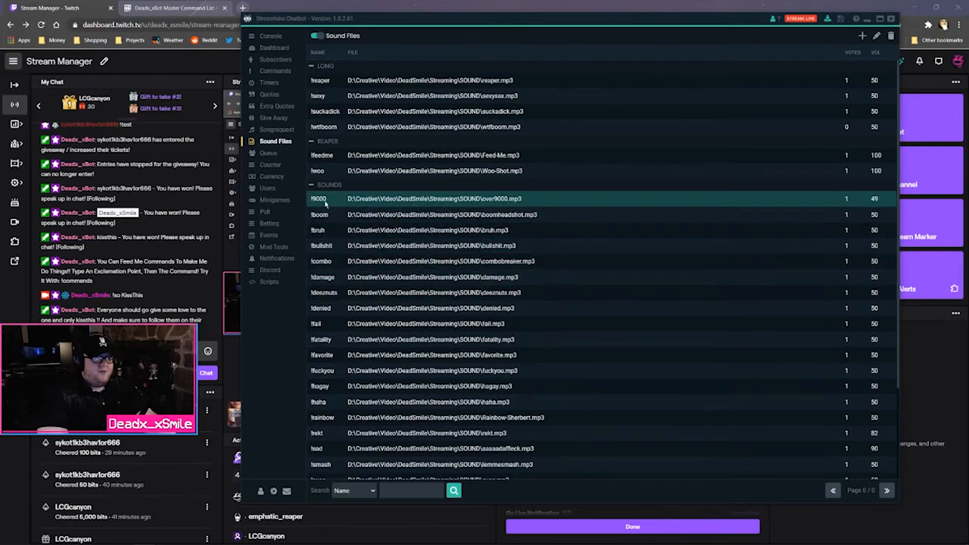
Test the !9000 sound by sending it from the Console chat, then open Timers
{"action": "left_click", "coordinate": [270, 72]}
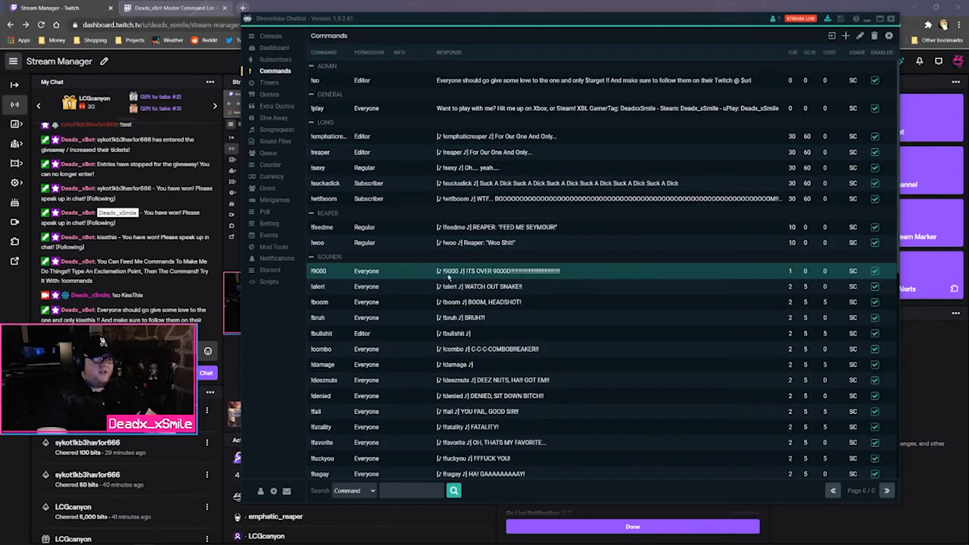
{"action": "left_click", "coordinate": [271, 36]}
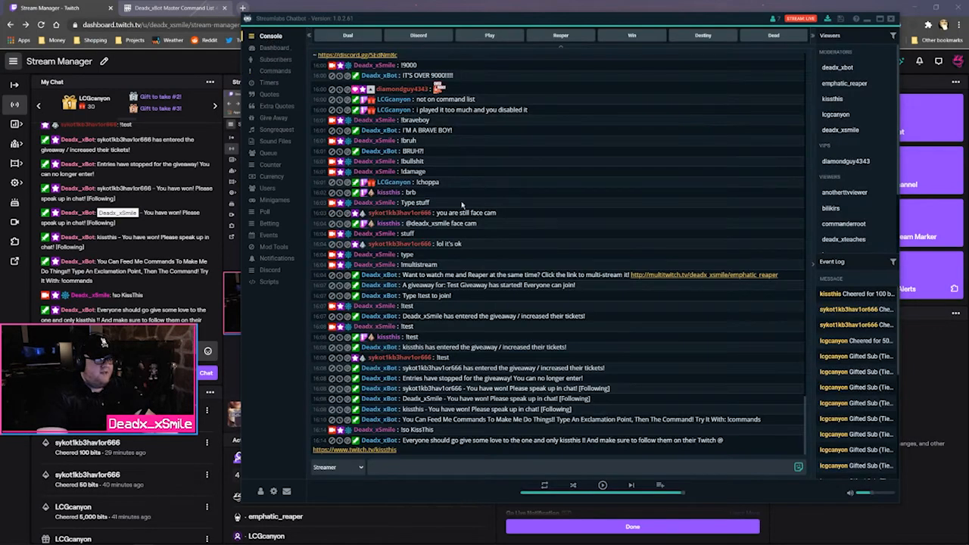
{"action": "type", "text": "!"}
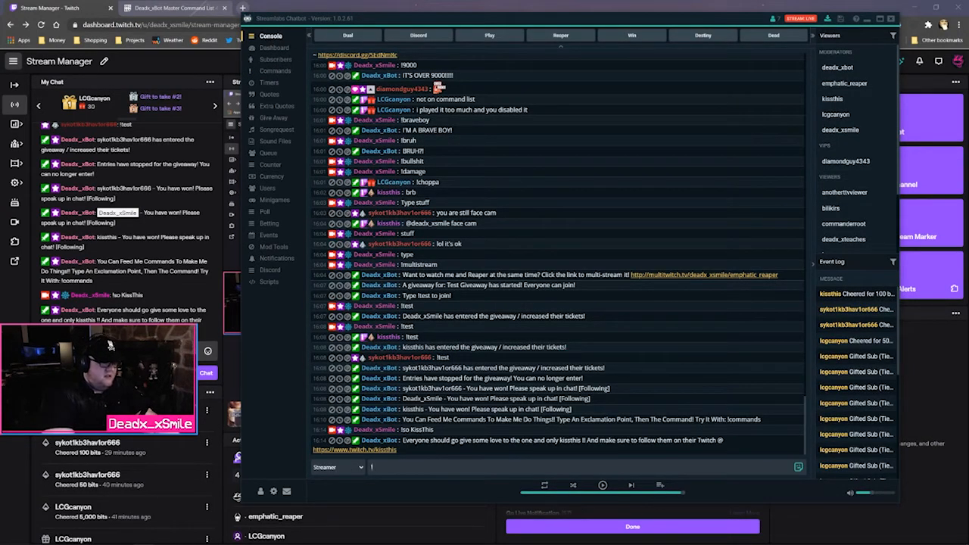
{"action": "type", "text": "9000"}
{"action": "key", "text": "Return"}
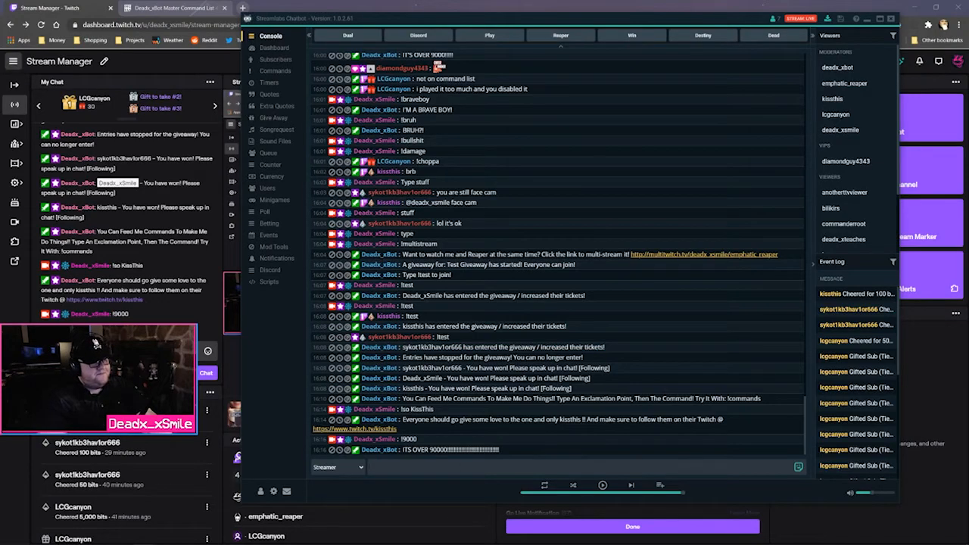
{"action": "left_click", "coordinate": [271, 82]}
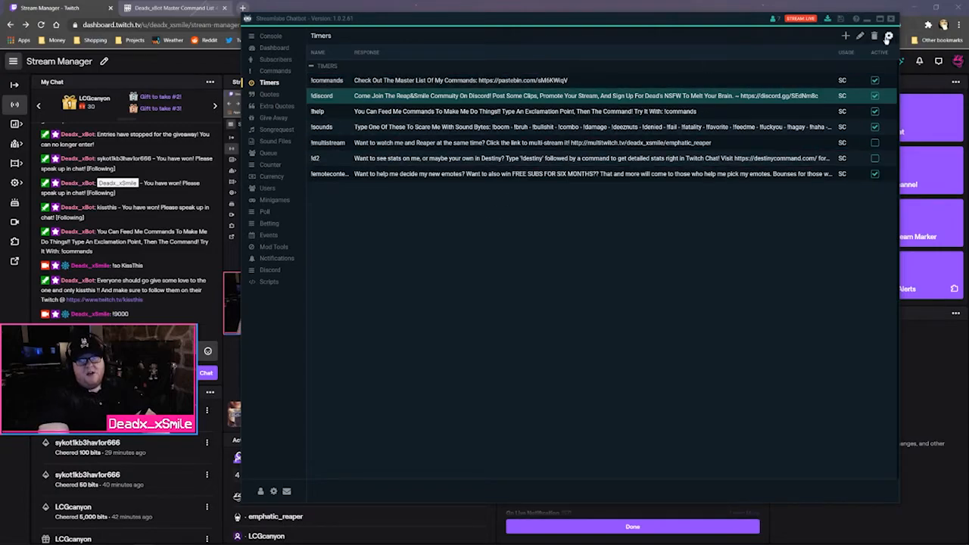
{"action": "left_click", "coordinate": [889, 36]}
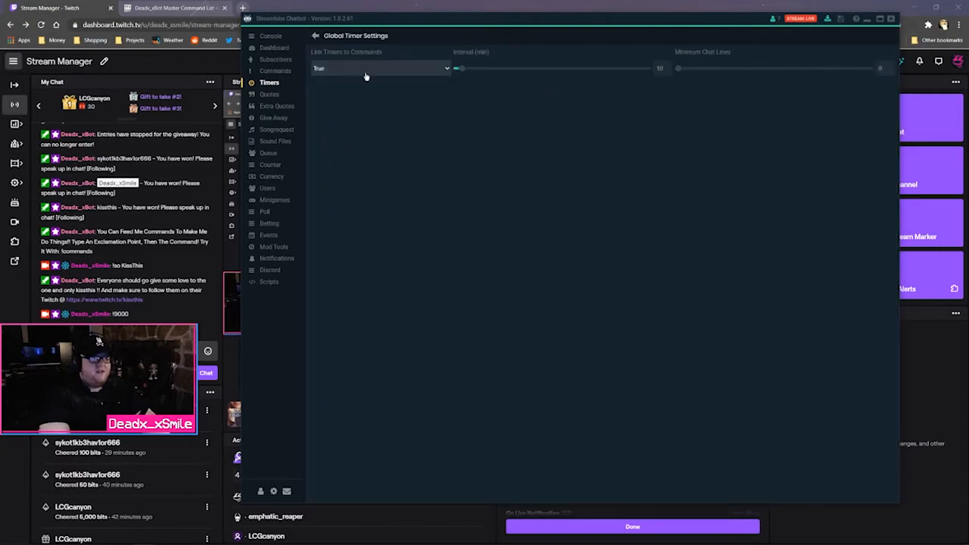
{"action": "mouse_move", "coordinate": [337, 70]}
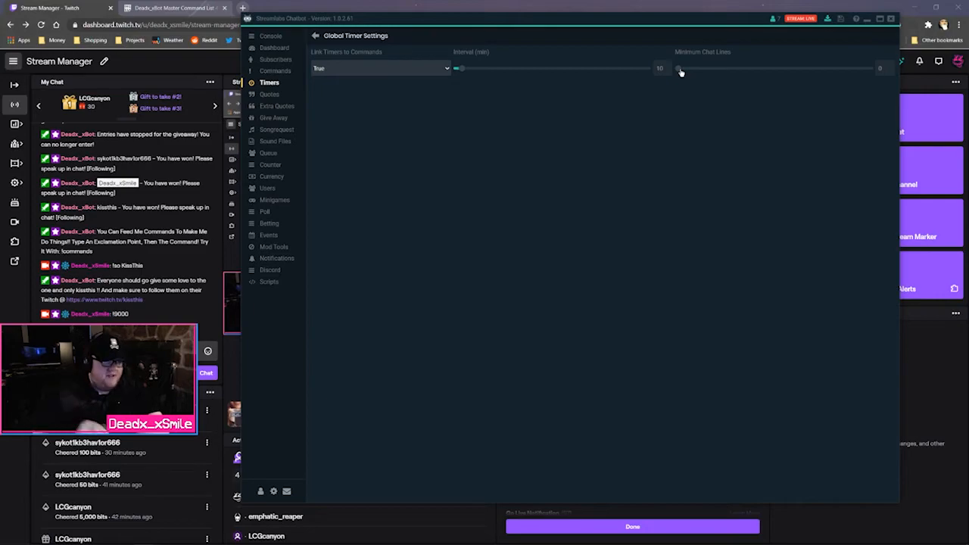
{"action": "left_click", "coordinate": [316, 37]}
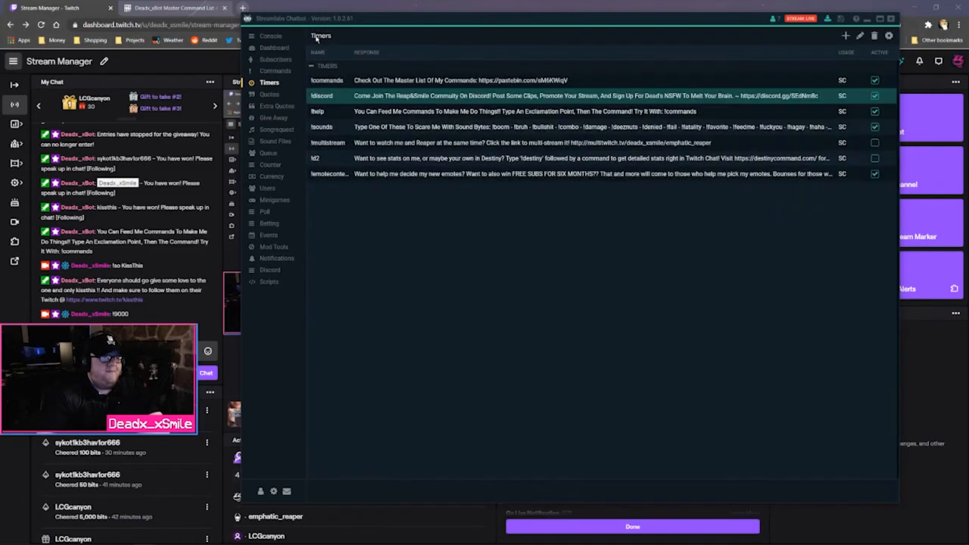
Start a new timer named !twitch with a 'check out my Twitch' response message
{"action": "left_click", "coordinate": [846, 35]}
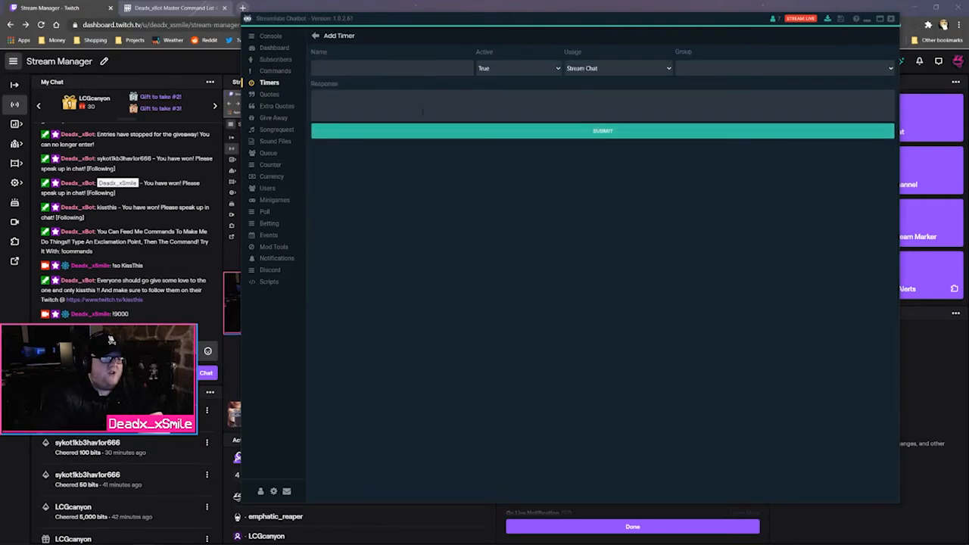
{"action": "left_click", "coordinate": [412, 69]}
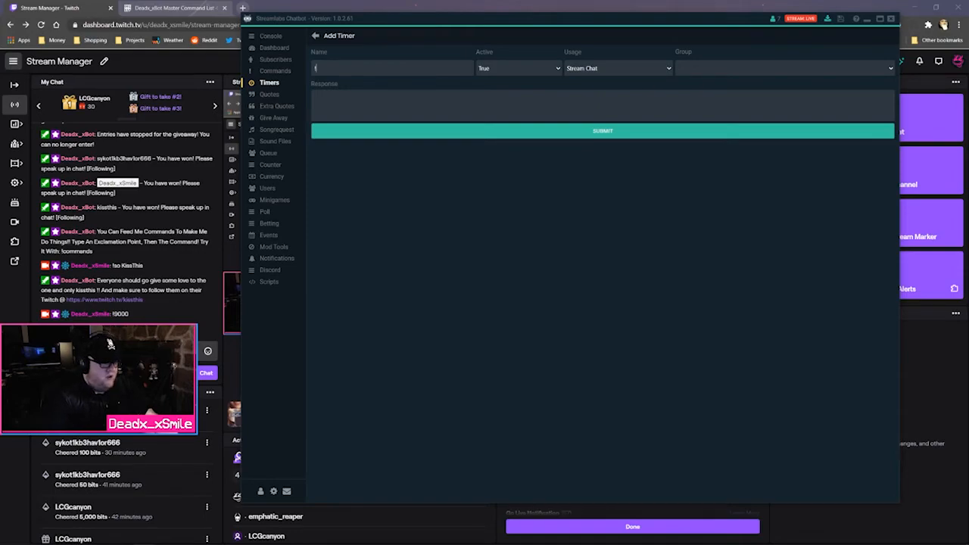
{"action": "type", "text": "!"}
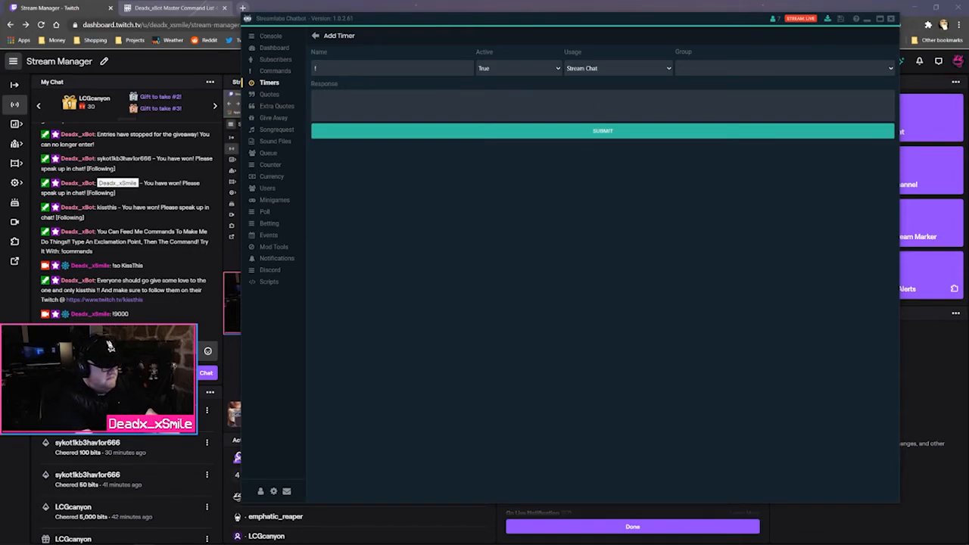
{"action": "type", "text": "twitch"}
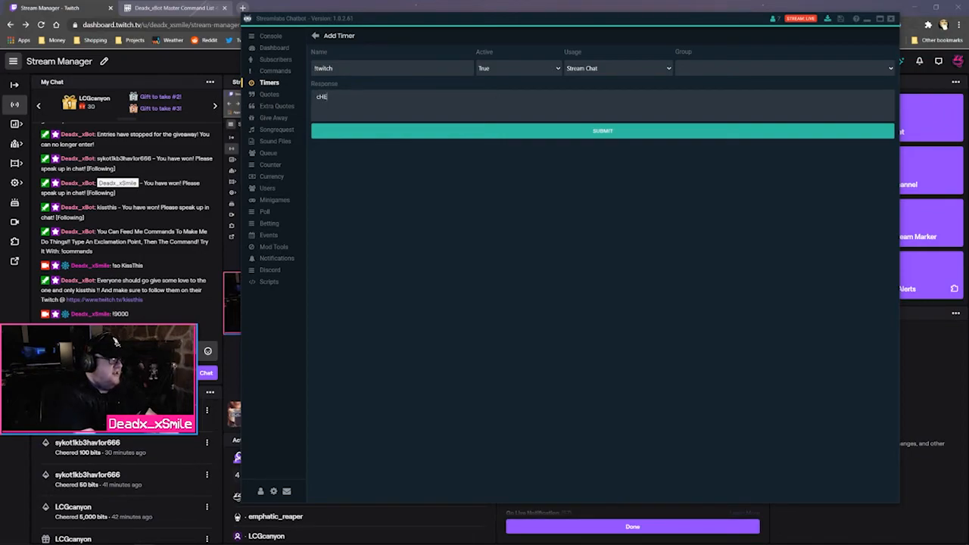
{"action": "type", "text": "OUT MY TWITCH EVEN"}
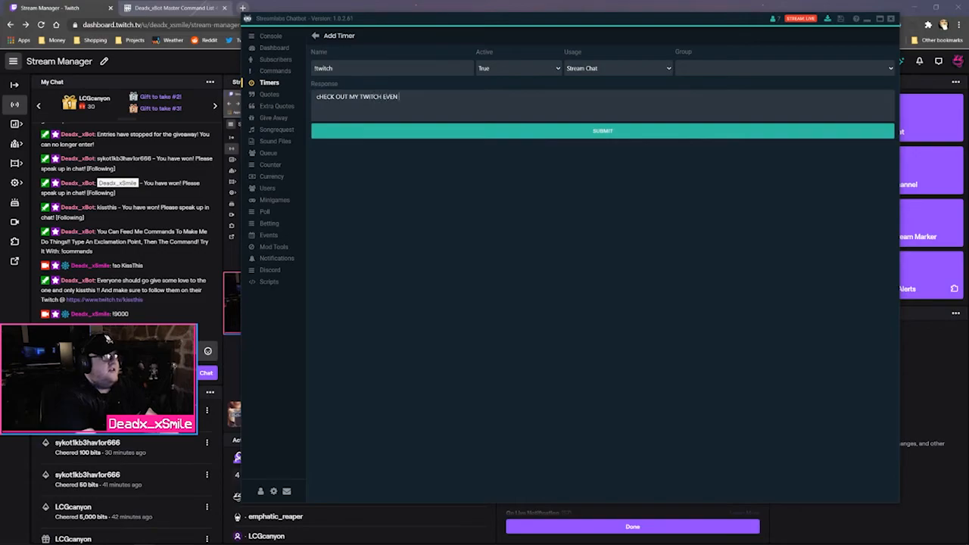
{"action": "type", "text": "THOU"}
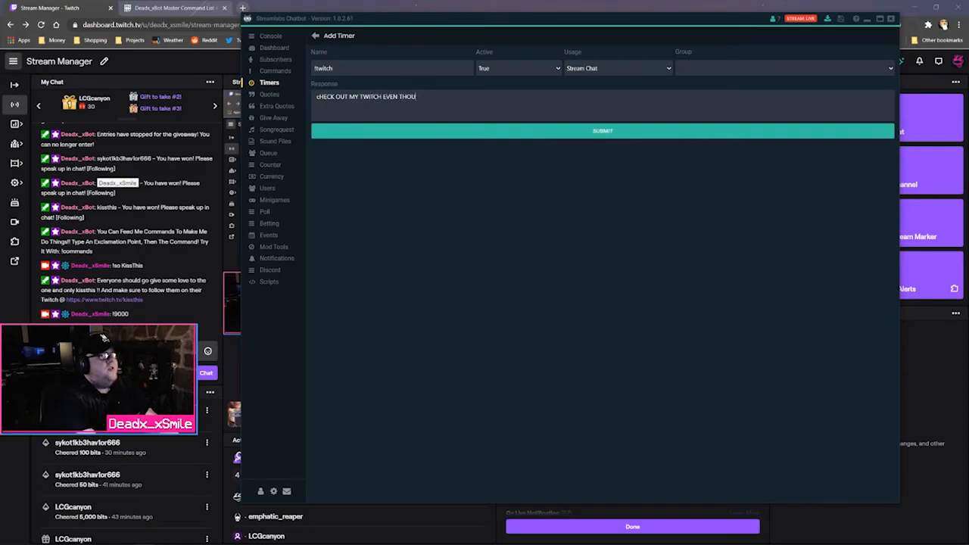
{"action": "type", "text": "GH YOU CAN OIN"}
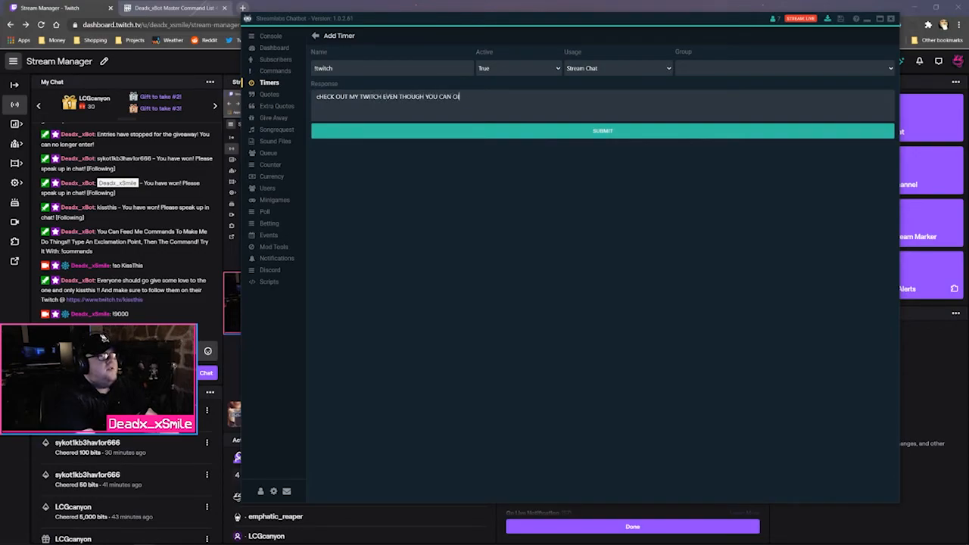
{"action": "type", "text": "Y SW"}
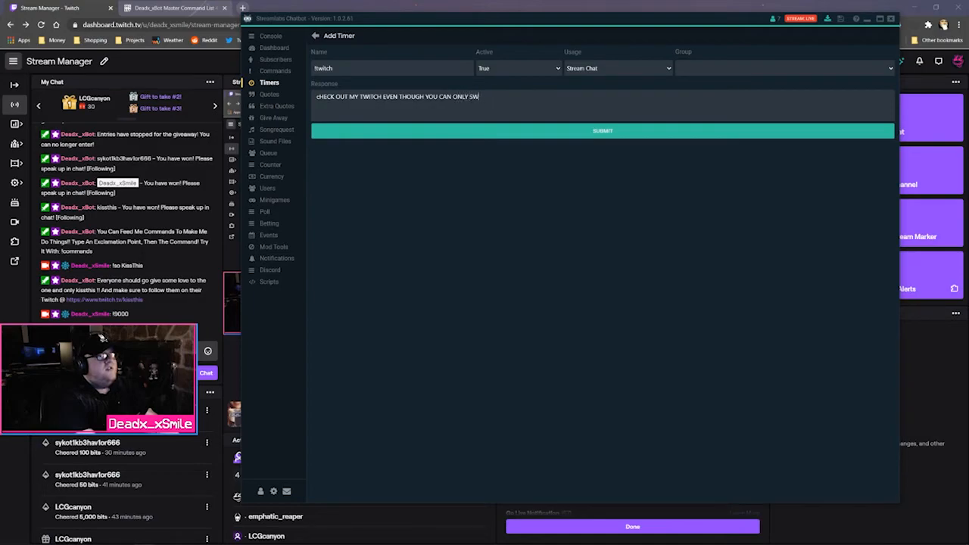
{"action": "key", "text": "BackSpace"}
{"action": "type", "text": "EE THIS ON MY T"}
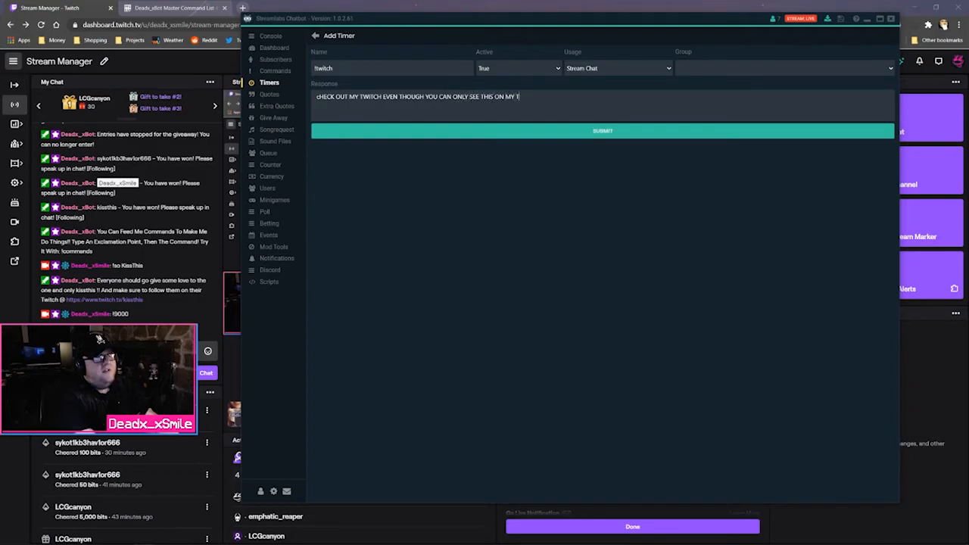
{"action": "type", "text": "WITCH...."}
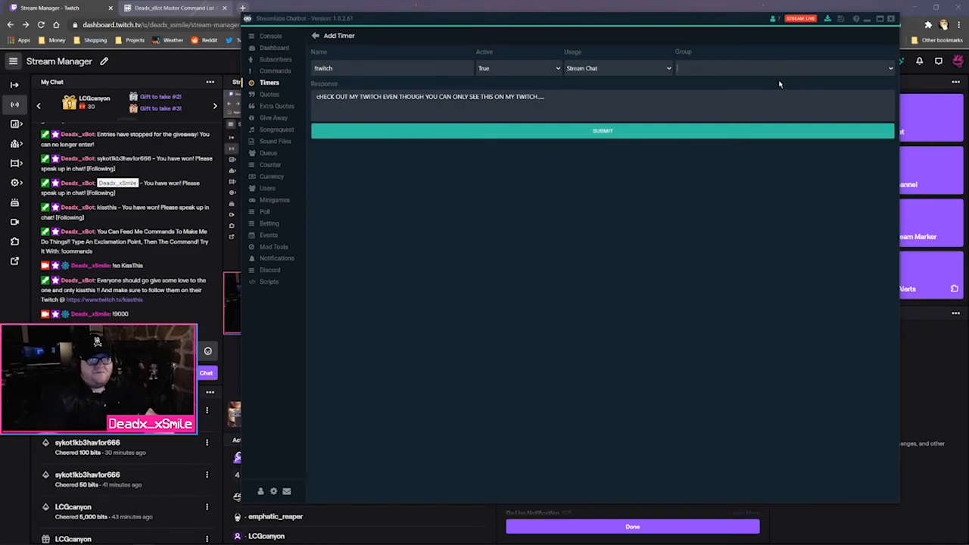
Set the timer's group to TIMERS, usage Stream Chat, Active True, and submit it
{"action": "left_click", "coordinate": [888, 74]}
{"action": "left_click", "coordinate": [774, 89]}
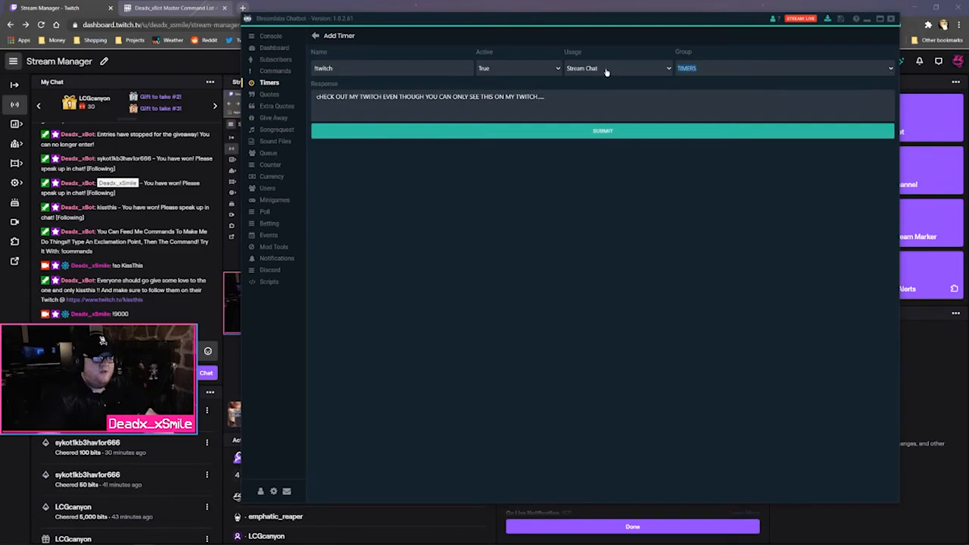
{"action": "left_click", "coordinate": [579, 72]}
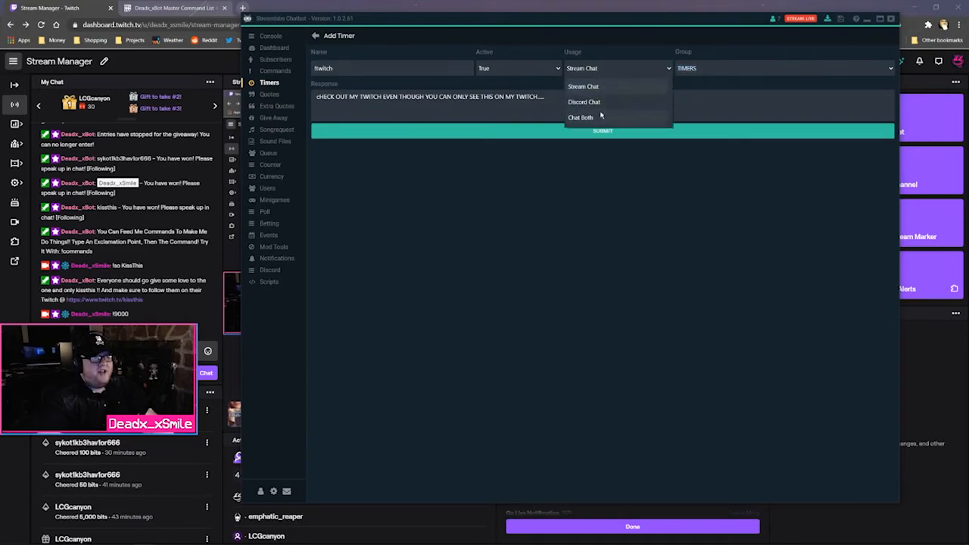
{"action": "left_click", "coordinate": [588, 83]}
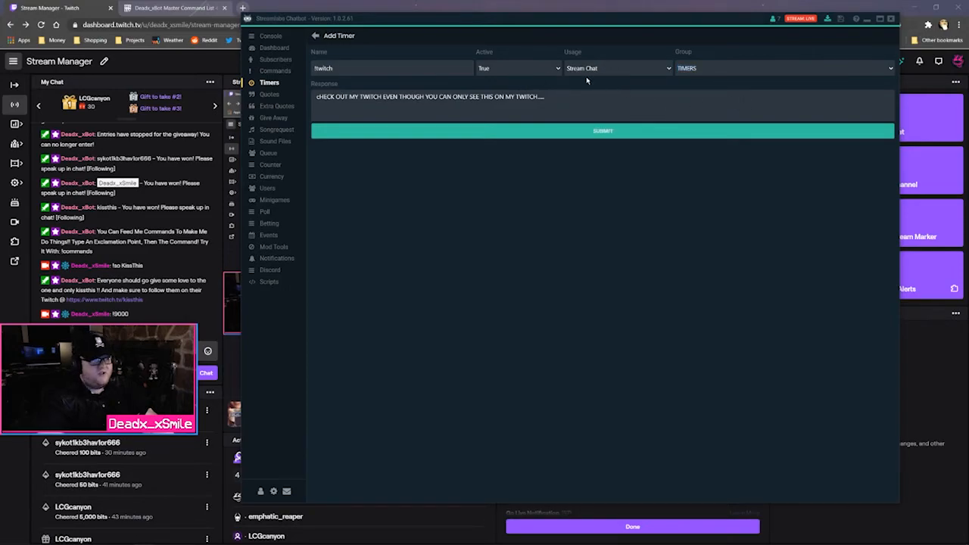
{"action": "left_click", "coordinate": [540, 73]}
{"action": "left_click", "coordinate": [541, 72]}
{"action": "left_click", "coordinate": [641, 132]}
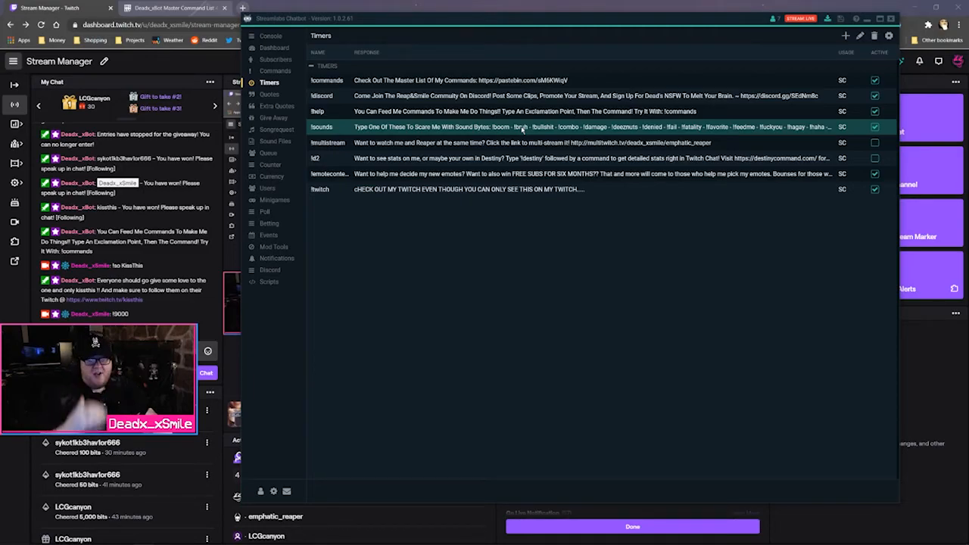
Send the !TWITCH command in the Twitch stream chat
{"action": "left_click", "coordinate": [168, 350]}
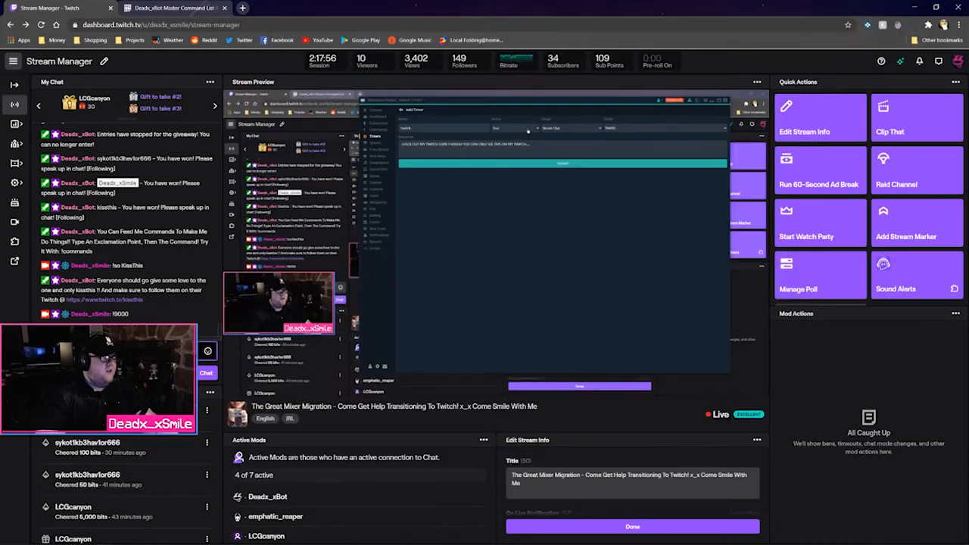
{"action": "type", "text": "!TWITCH"}
{"action": "key", "text": "Return"}
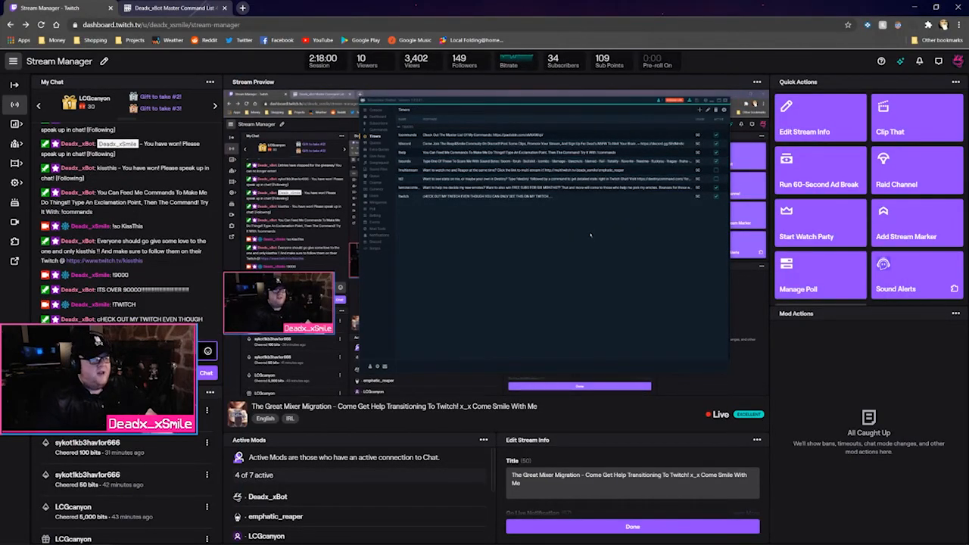
In Streamlabs Chatbot, delete the !twitch timer and show the Subscribers list (23 subs, 98 points)
{"action": "mouse_move", "coordinate": [213, 539]}
{"action": "left_click", "coordinate": [143, 536]}
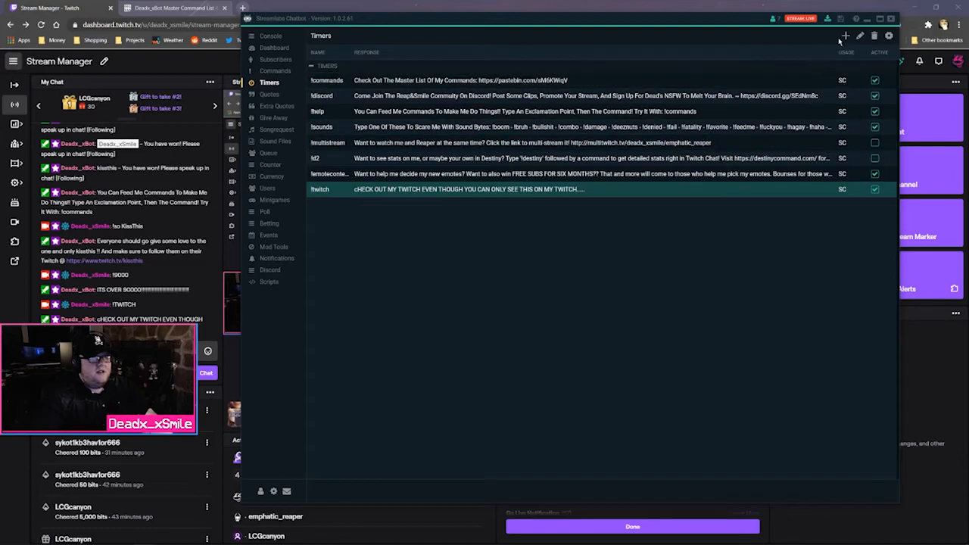
{"action": "right_click", "coordinate": [813, 193]}
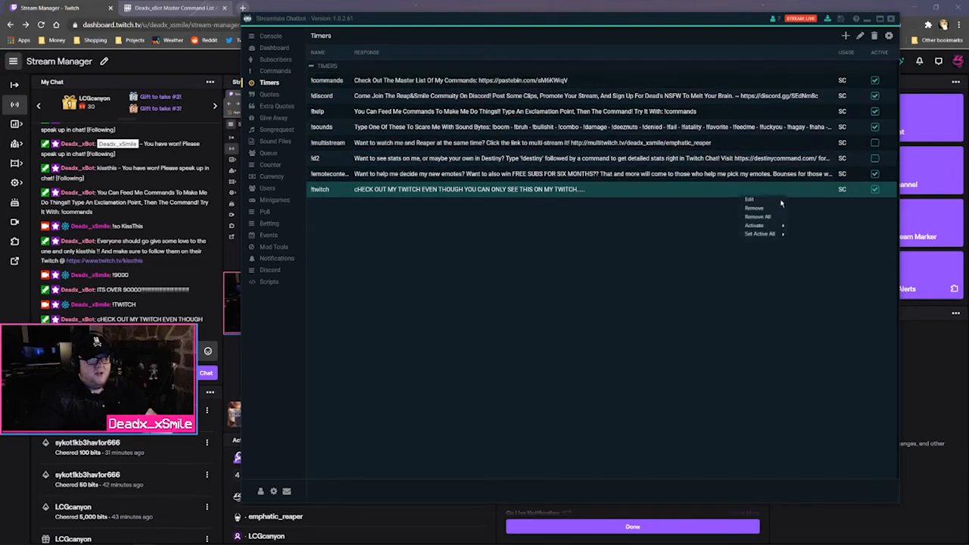
{"action": "left_click", "coordinate": [755, 208]}
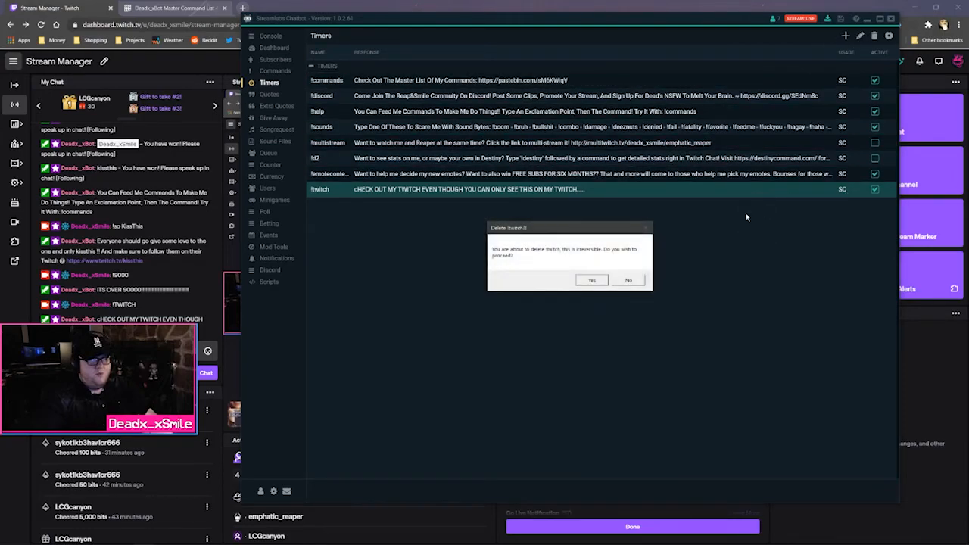
{"action": "left_click", "coordinate": [591, 281]}
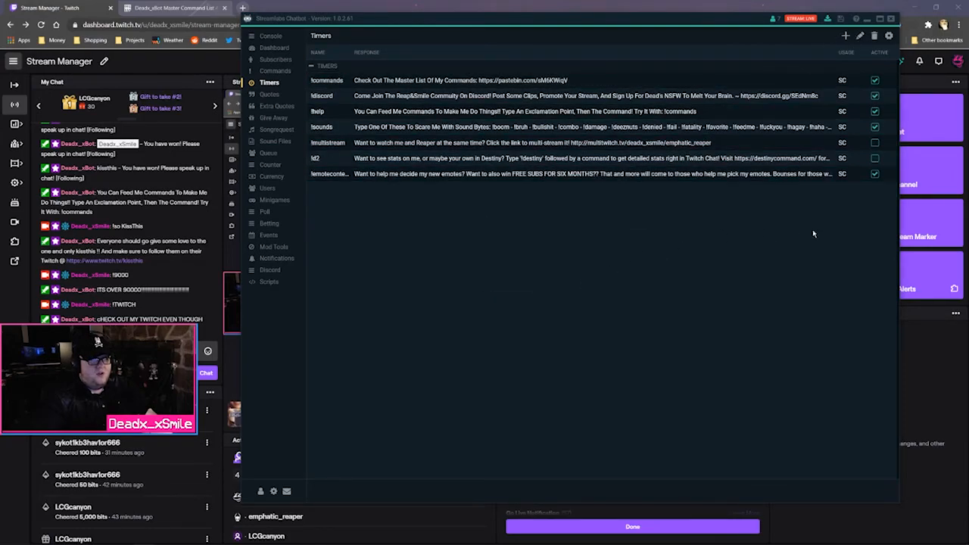
{"action": "left_click", "coordinate": [277, 59]}
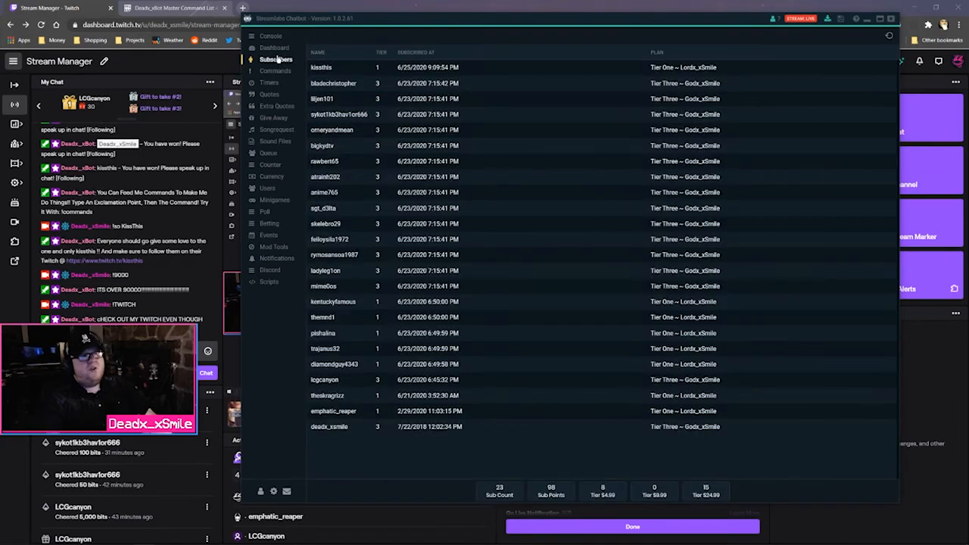
Refresh the dashboard's Just Chatting title and game, then move through Subscribers and Commands to the 15 saved quotes
{"action": "left_click", "coordinate": [274, 47]}
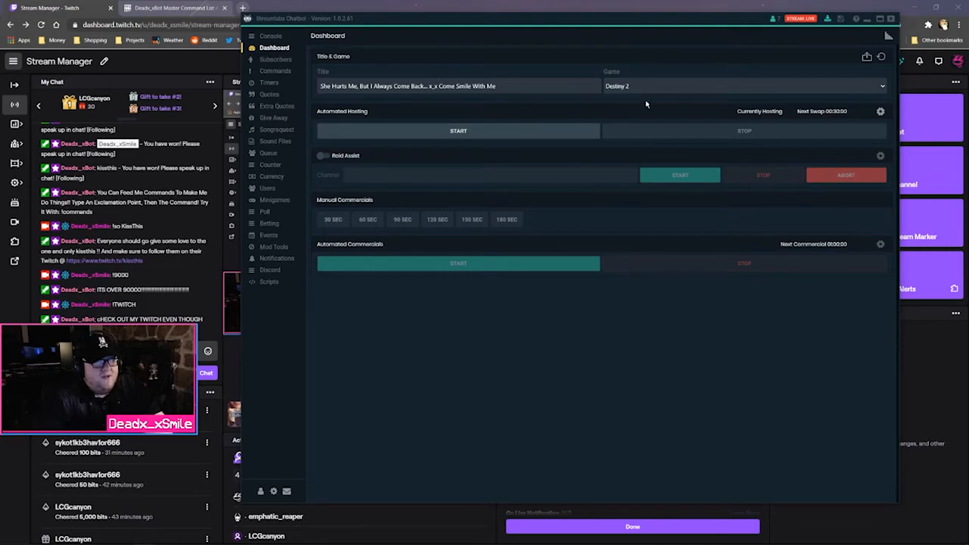
{"action": "left_click", "coordinate": [880, 57]}
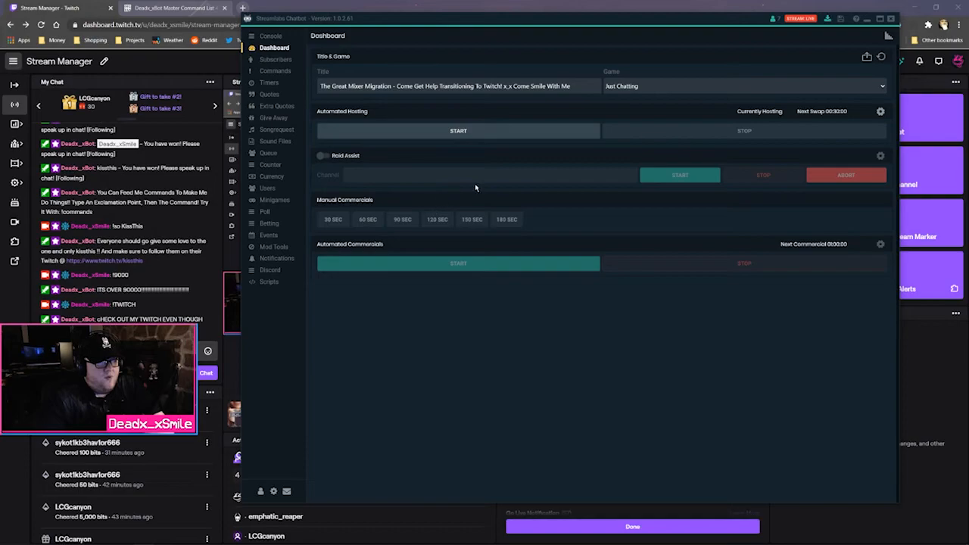
{"action": "left_click", "coordinate": [288, 62]}
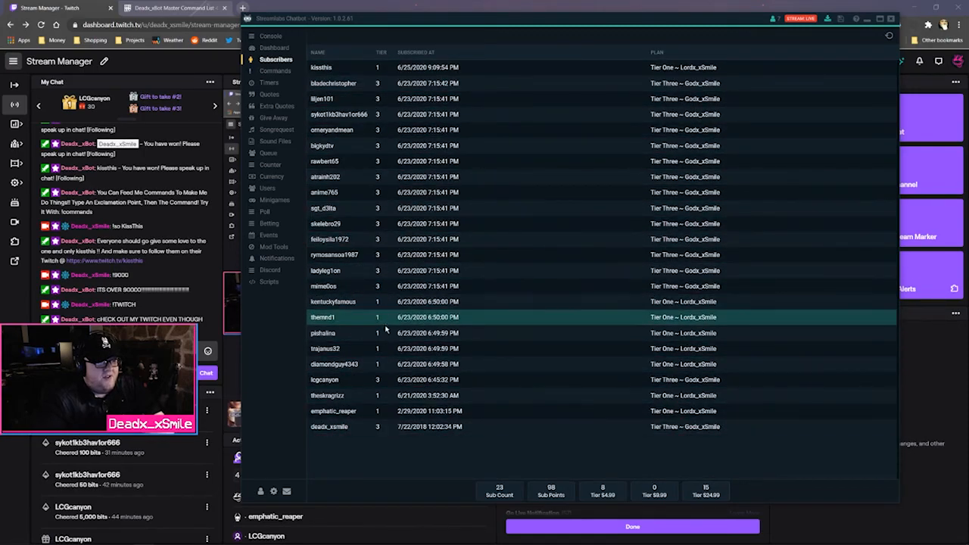
{"action": "left_click", "coordinate": [266, 70]}
{"action": "left_click", "coordinate": [269, 94]}
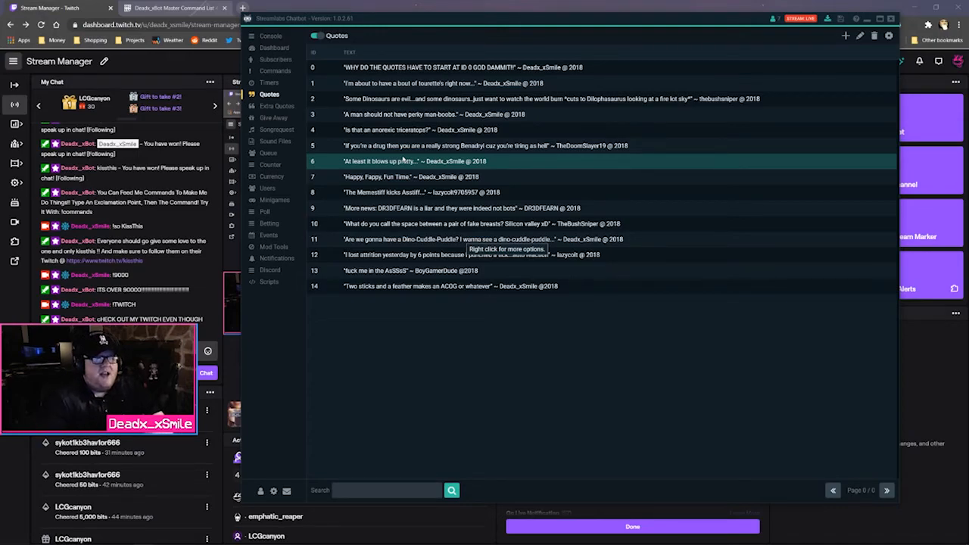
Browse Extra Quotes and Sound Files, selecting !woo, then open the Queue page with !join and max size 20
{"action": "left_click", "coordinate": [233, 327]}
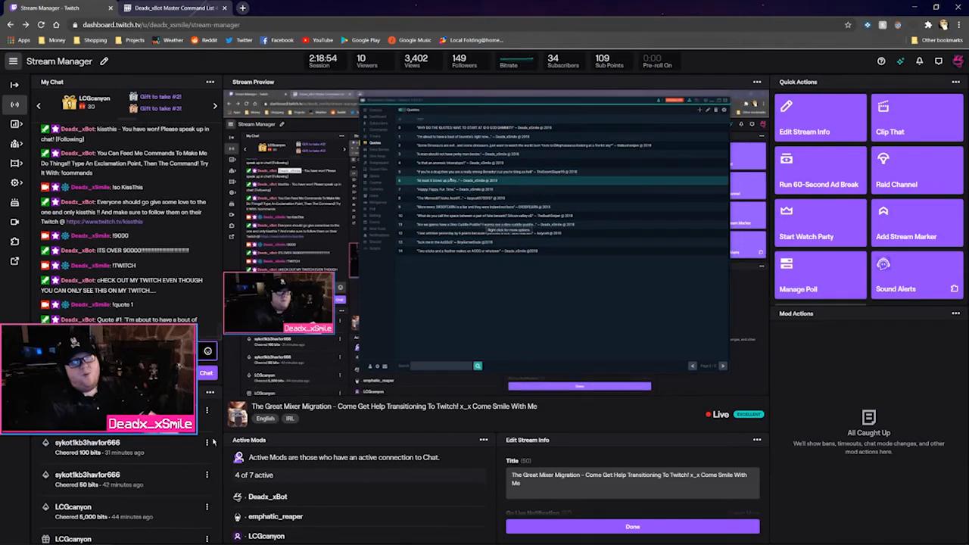
{"action": "left_click", "coordinate": [143, 541]}
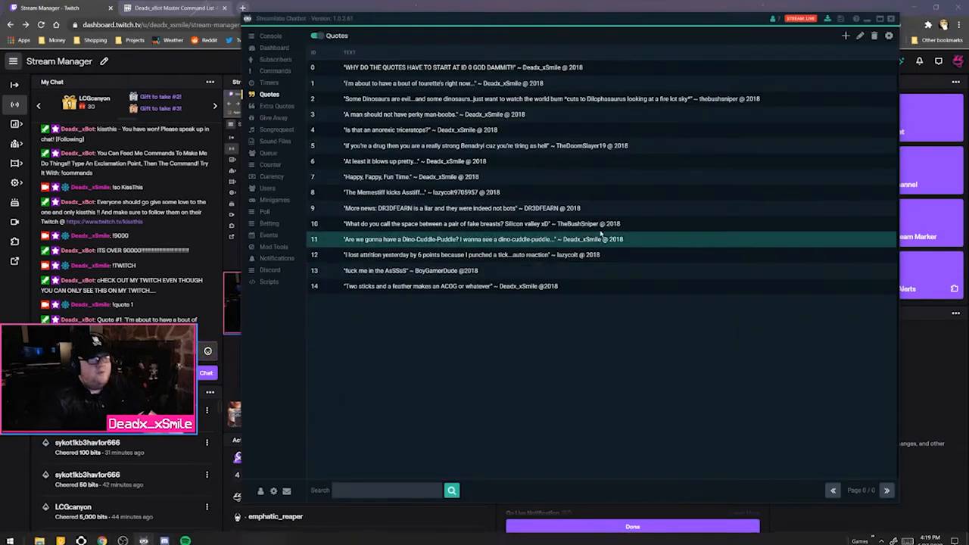
{"action": "left_click", "coordinate": [279, 106]}
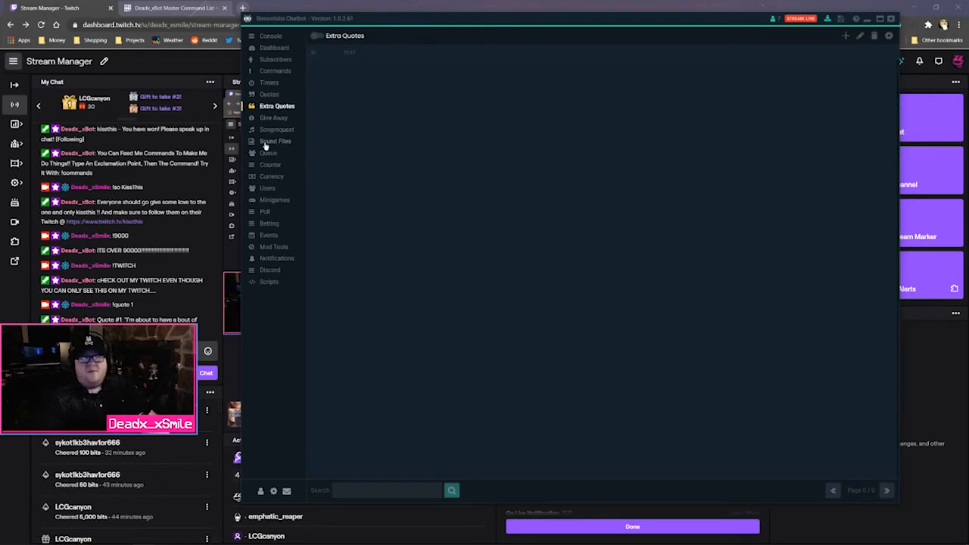
{"action": "left_click", "coordinate": [274, 142]}
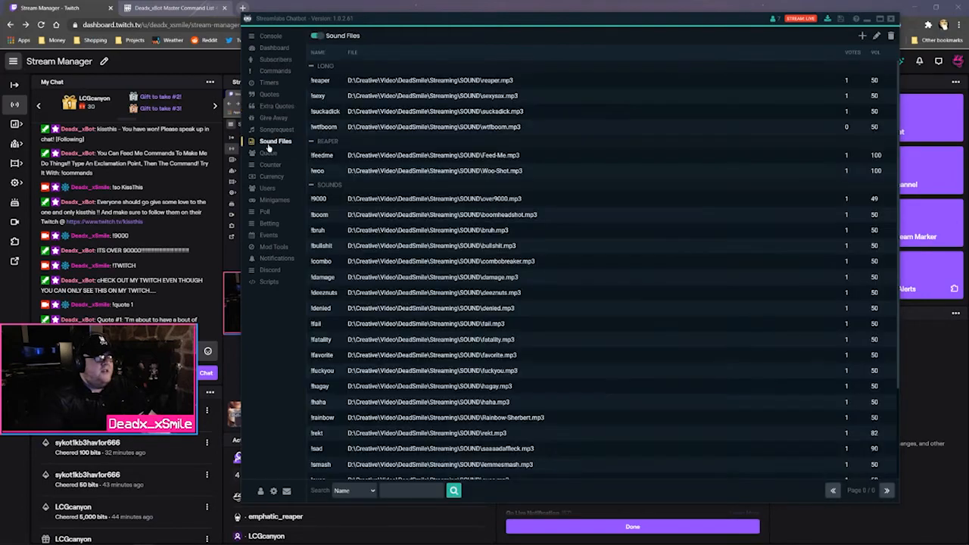
{"action": "left_click", "coordinate": [544, 181]}
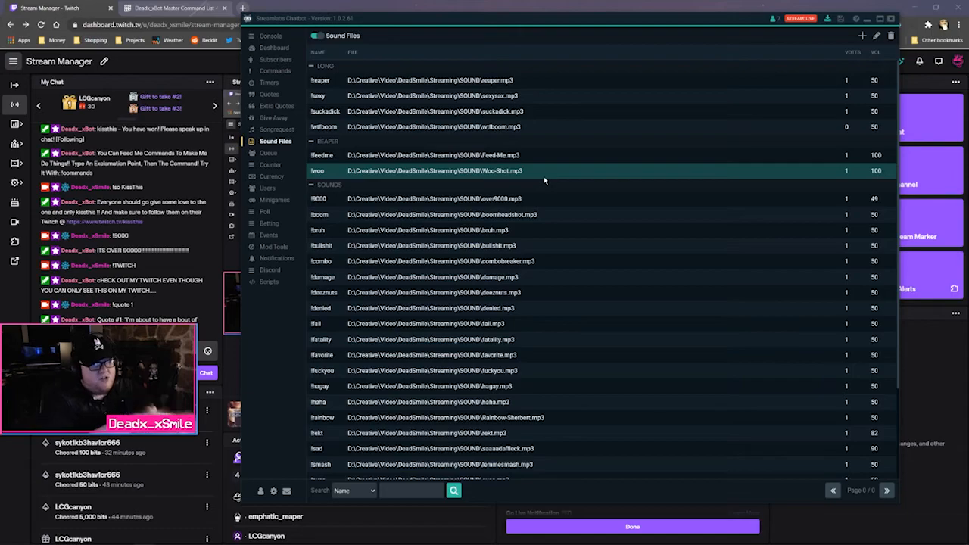
{"action": "left_click", "coordinate": [269, 155]}
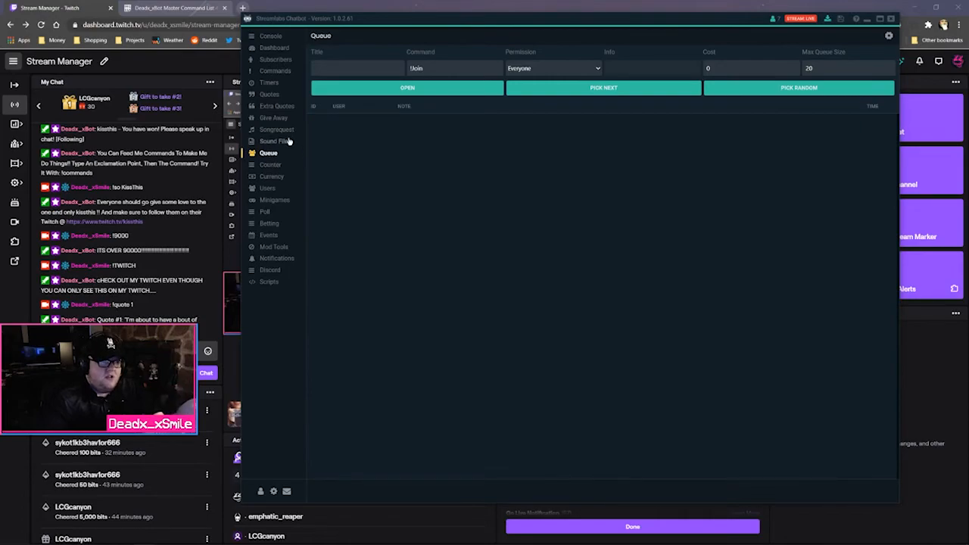
View the Counter page's !win counter at start amount 126, then the Currency page
{"action": "left_click", "coordinate": [272, 165]}
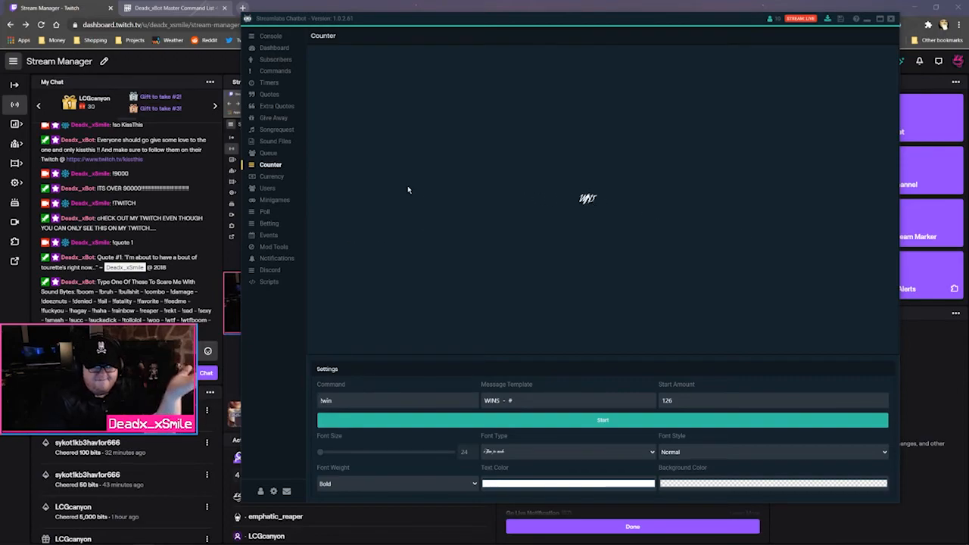
{"action": "left_click", "coordinate": [271, 178]}
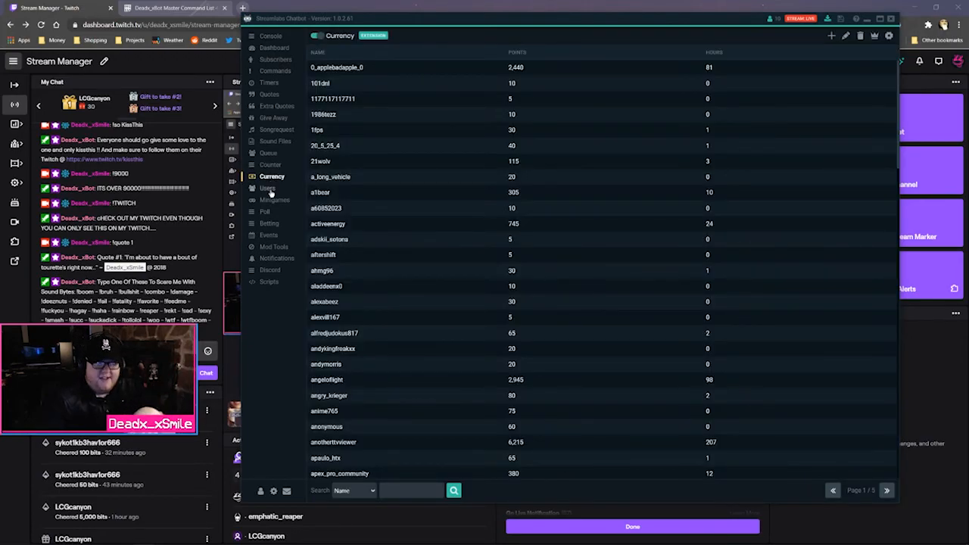
Page through Users, Minigames, Scripts, Discord and Notifications, then open the chatbot's Settings
{"action": "left_click", "coordinate": [271, 189]}
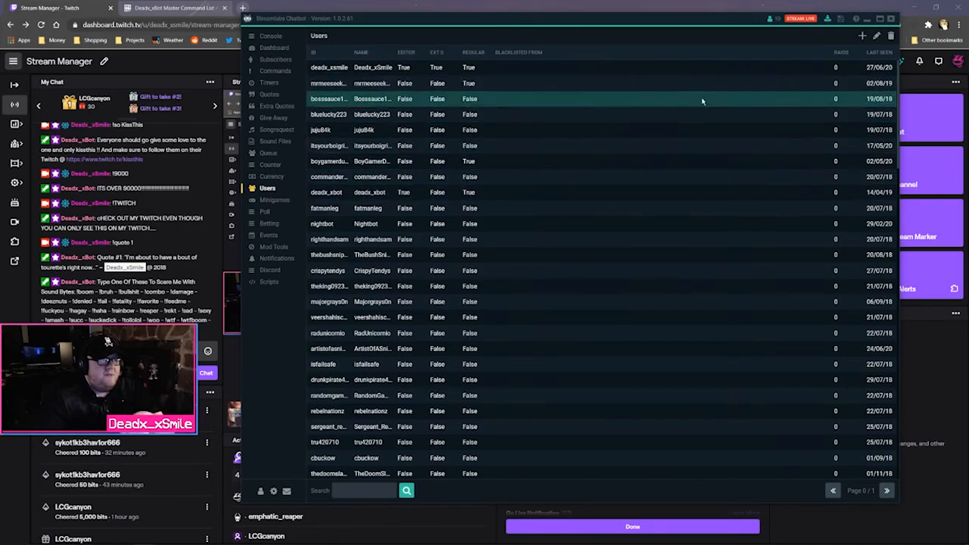
{"action": "left_click", "coordinate": [268, 202]}
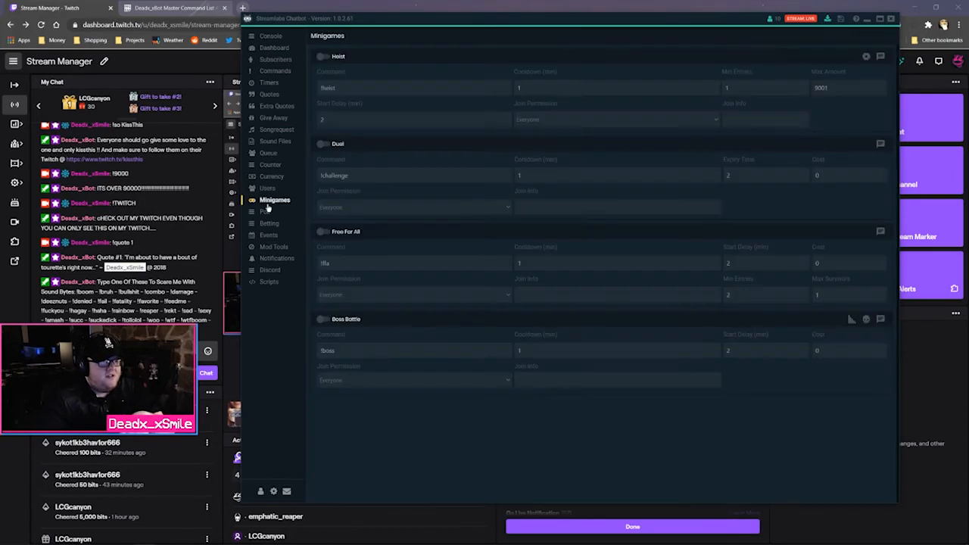
{"action": "left_click", "coordinate": [269, 282]}
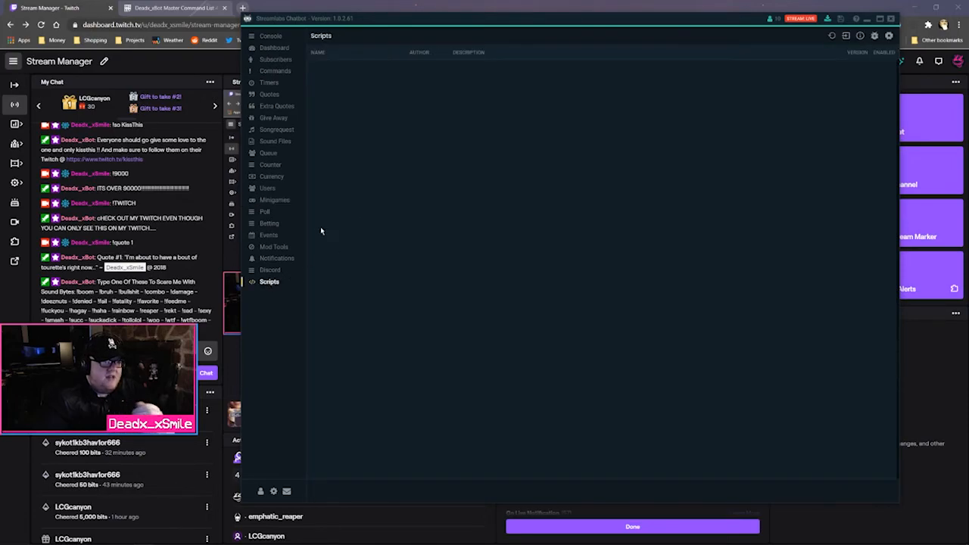
{"action": "left_click", "coordinate": [276, 270]}
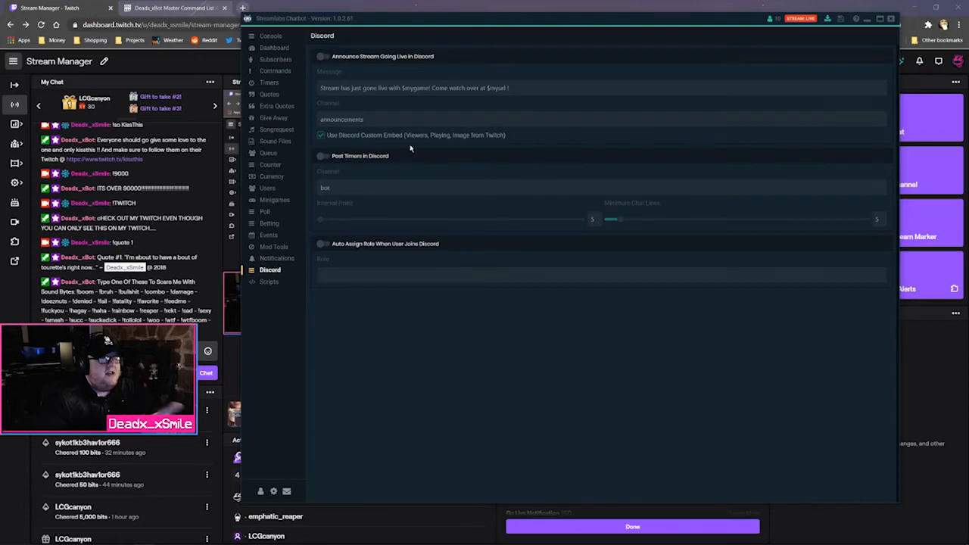
{"action": "left_click", "coordinate": [282, 259]}
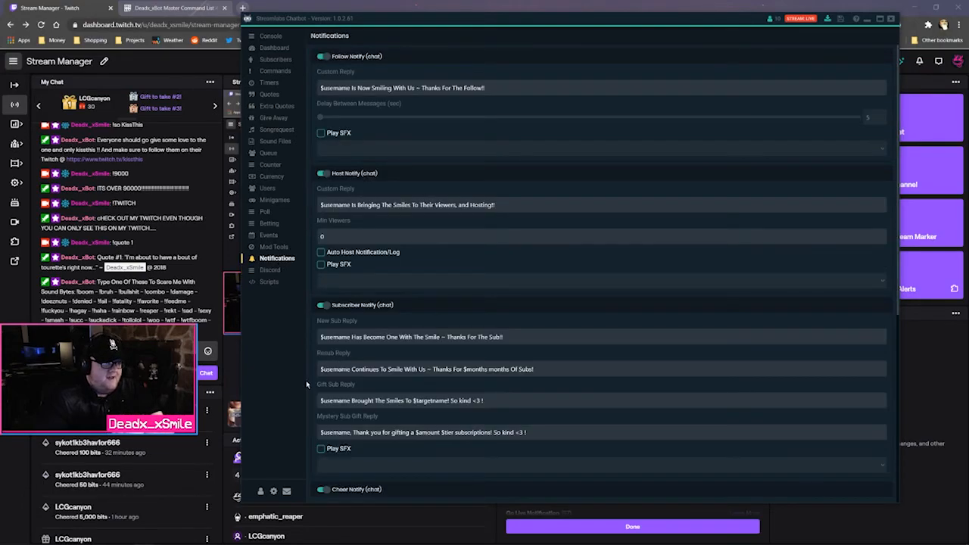
{"action": "left_click", "coordinate": [273, 491]}
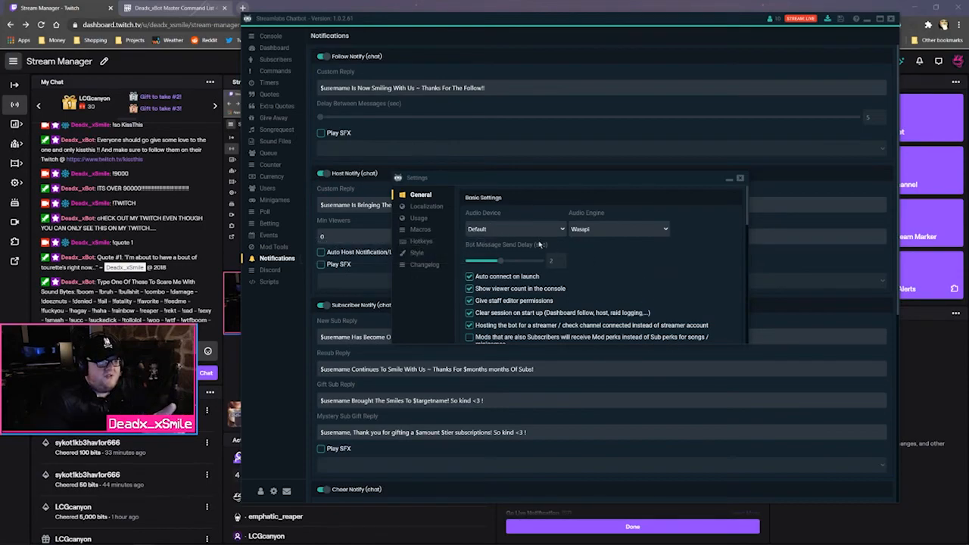
Review the localized replies, timer messages, usage settings and macros like !multistream and !discord
{"action": "scroll", "coordinate": [594, 275], "scroll_direction": "down", "scroll_amount": 3}
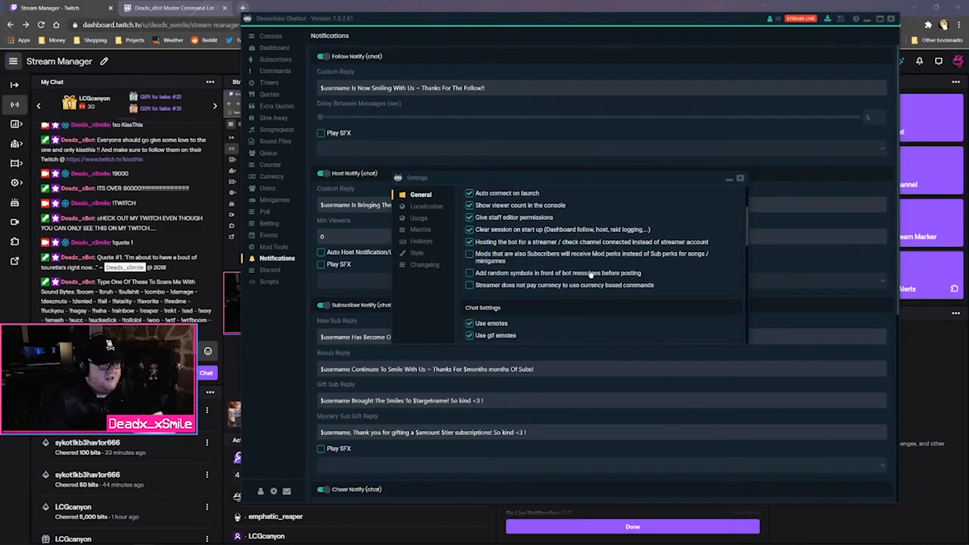
{"action": "scroll", "coordinate": [558, 239], "scroll_direction": "down", "scroll_amount": 3}
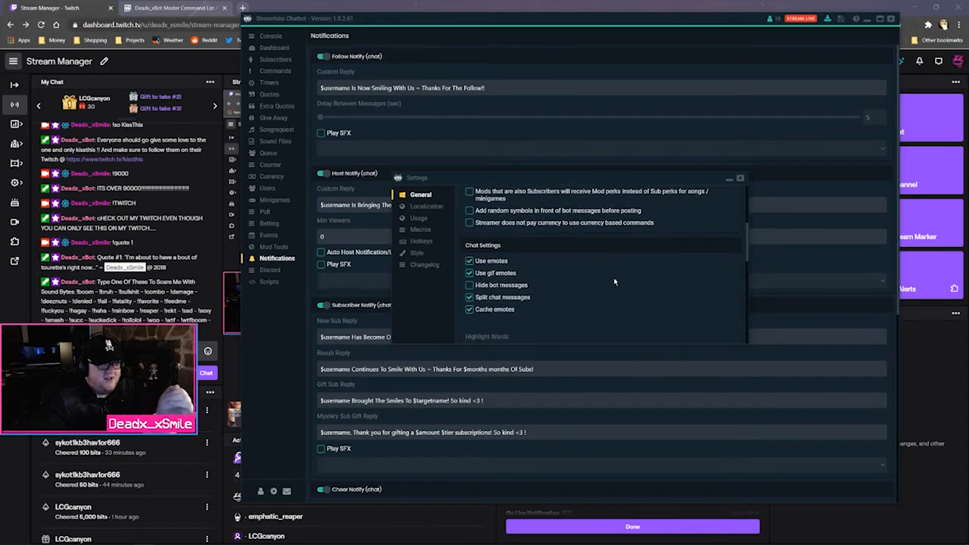
{"action": "scroll", "coordinate": [538, 266], "scroll_direction": "down", "scroll_amount": 2}
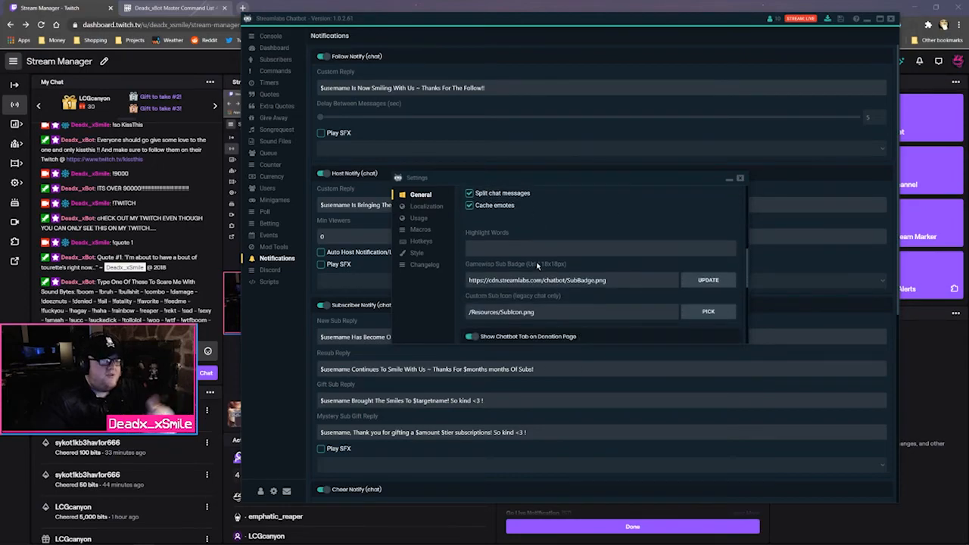
{"action": "scroll", "coordinate": [538, 265], "scroll_direction": "down", "scroll_amount": 1}
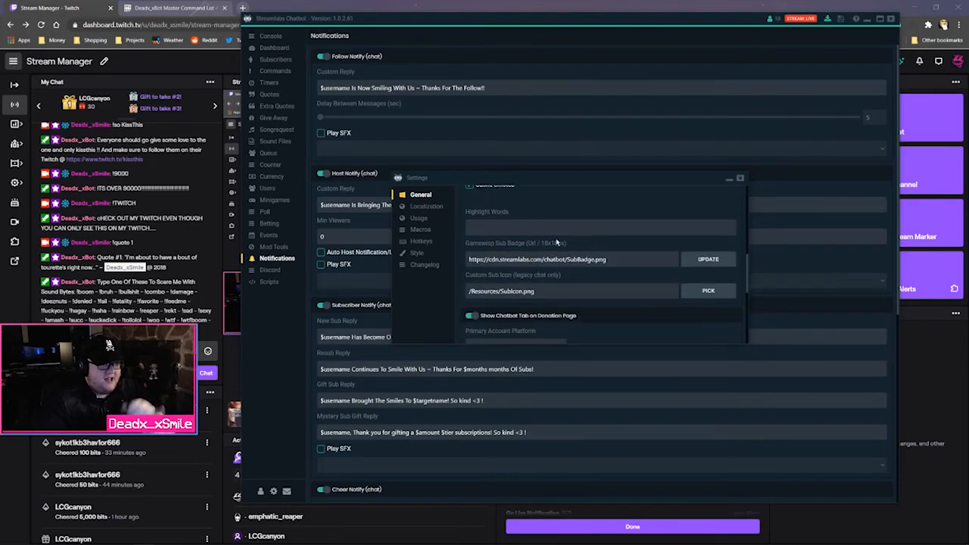
{"action": "left_click", "coordinate": [424, 206]}
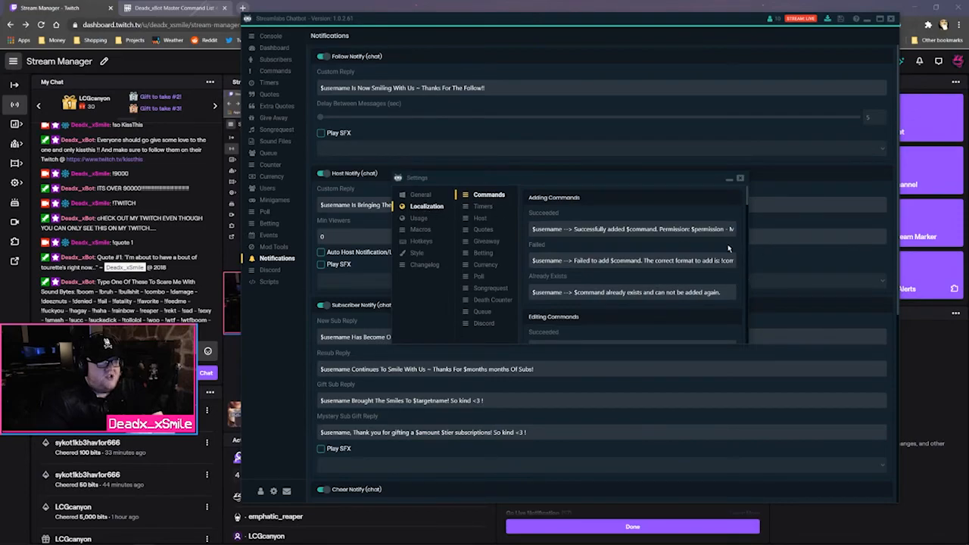
{"action": "scroll", "coordinate": [728, 248], "scroll_direction": "down", "scroll_amount": 3}
{"action": "left_click", "coordinate": [484, 207]}
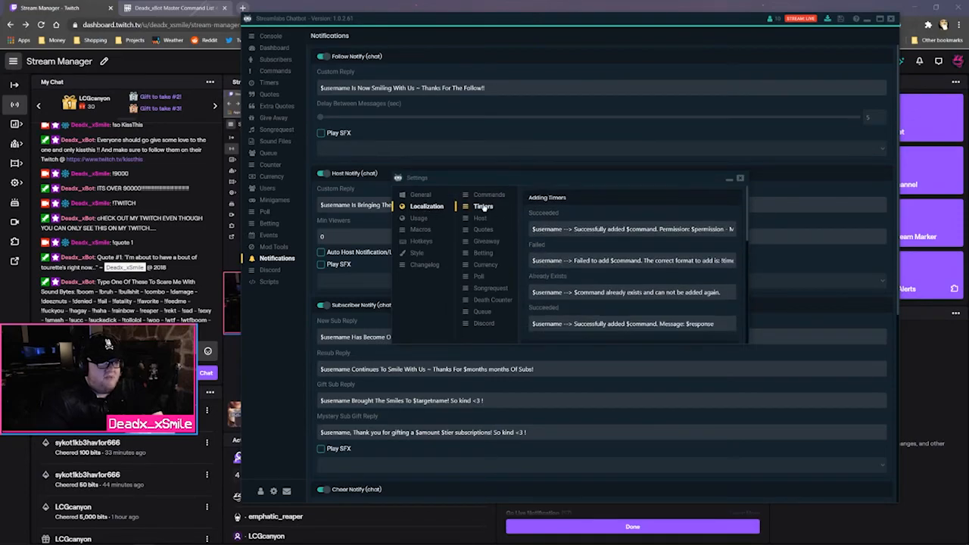
{"action": "left_click", "coordinate": [410, 218]}
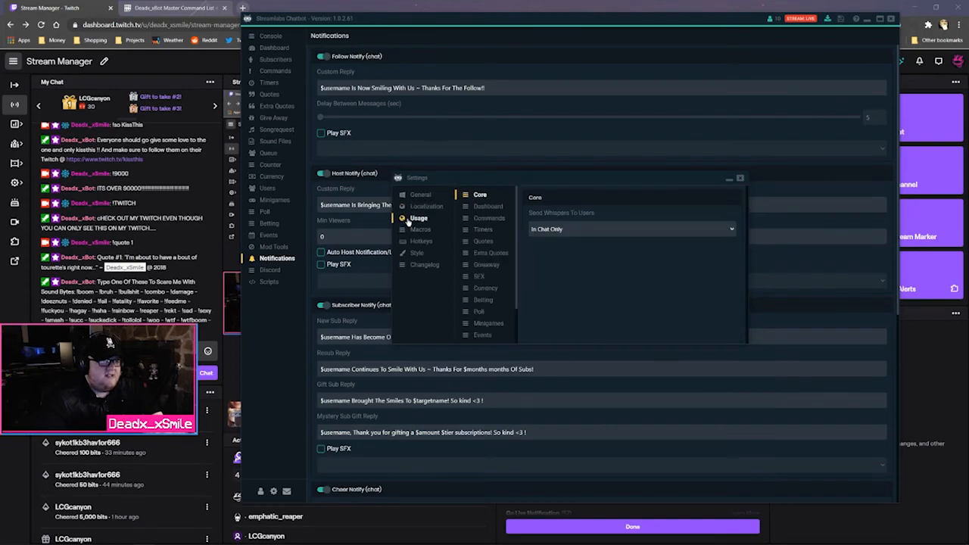
{"action": "left_click", "coordinate": [416, 230]}
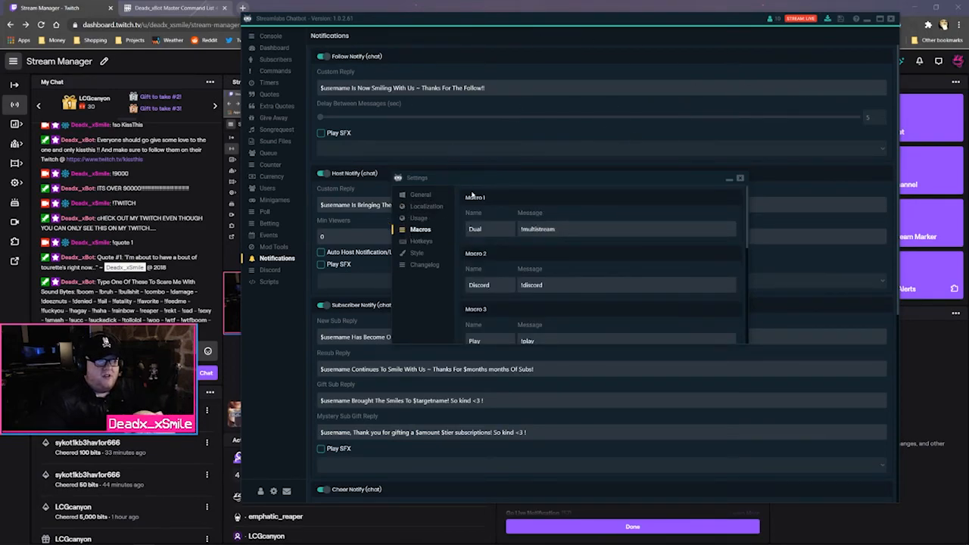
{"action": "scroll", "coordinate": [564, 273], "scroll_direction": "down", "scroll_amount": 2}
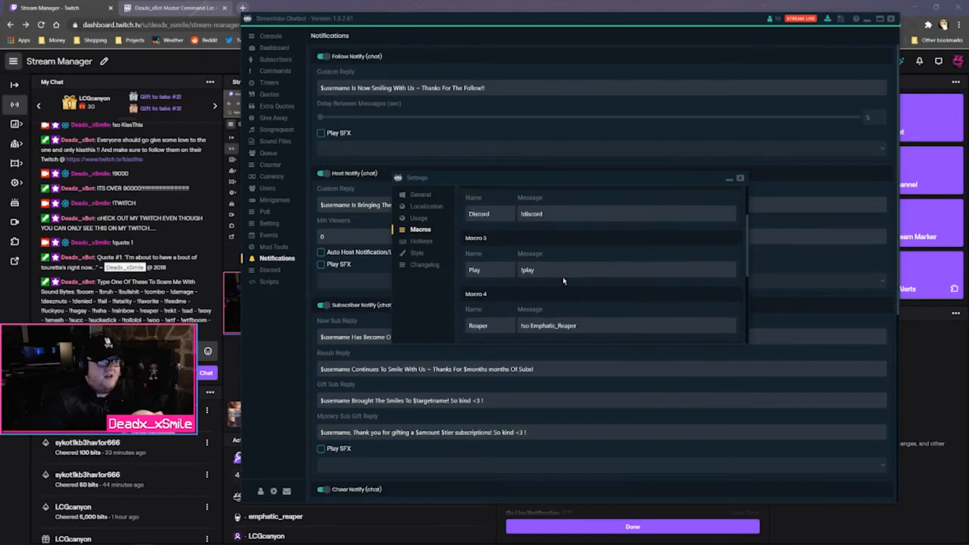
{"action": "scroll", "coordinate": [562, 278], "scroll_direction": "up", "scroll_amount": 2}
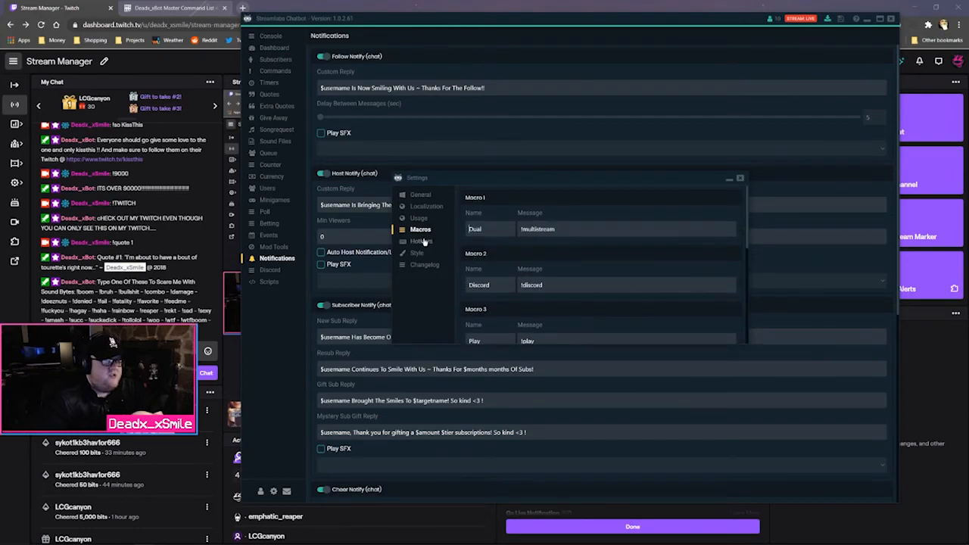
Check the Hotkeys, Dark style and Changelog pages, then close the Settings window
{"action": "left_click", "coordinate": [422, 240]}
{"action": "scroll", "coordinate": [586, 284], "scroll_direction": "down", "scroll_amount": 6}
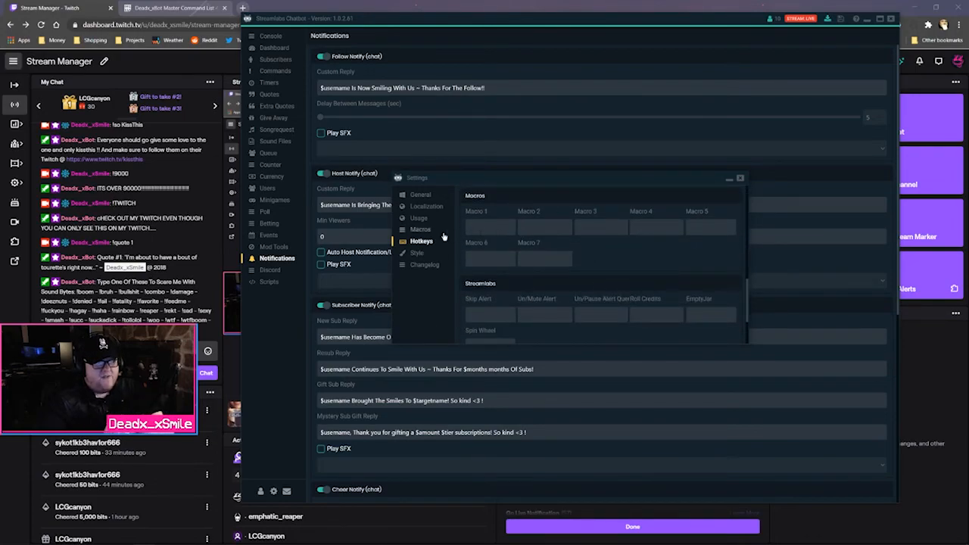
{"action": "left_click", "coordinate": [418, 253]}
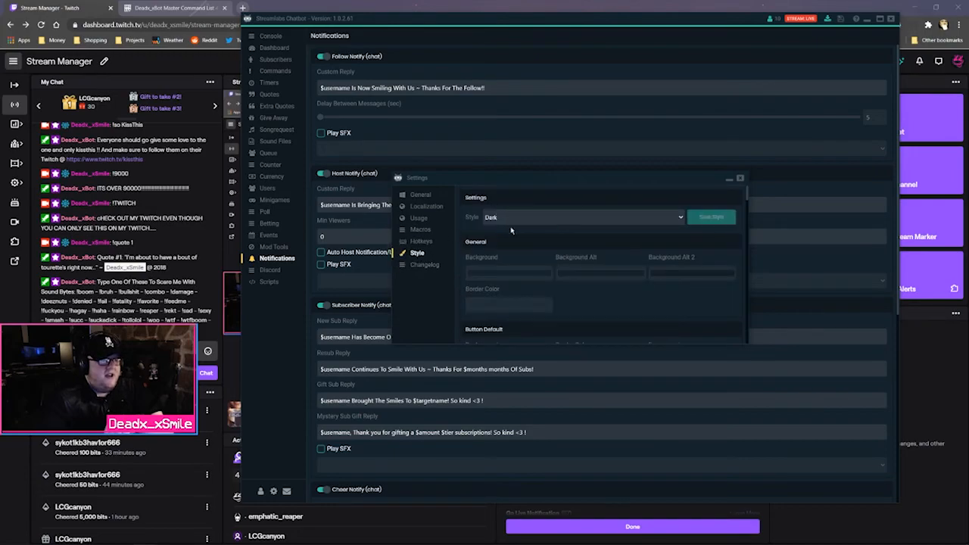
{"action": "left_click", "coordinate": [424, 265]}
{"action": "left_click", "coordinate": [740, 178]}
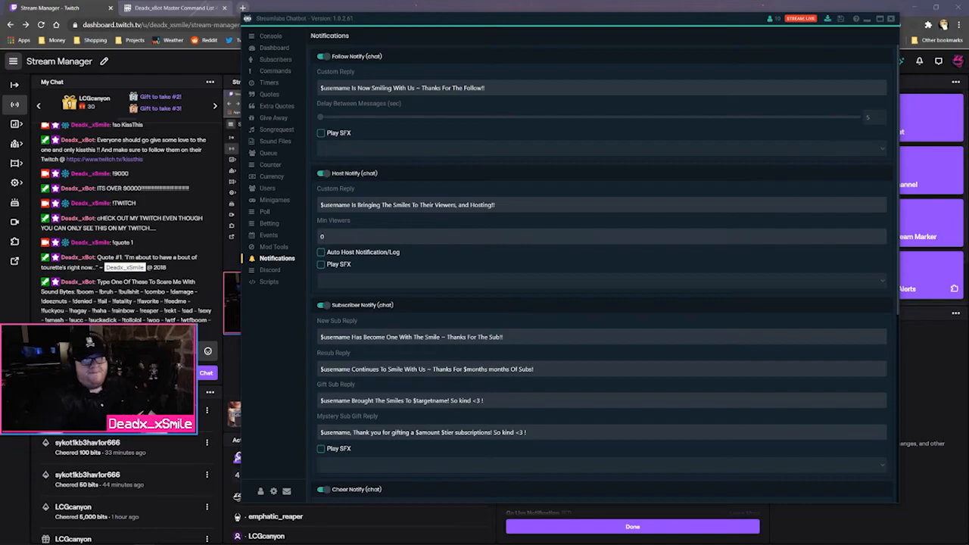
Minimize the chatbot and browse Twitch chat's slash-command list, then dismiss it
{"action": "left_click", "coordinate": [869, 19]}
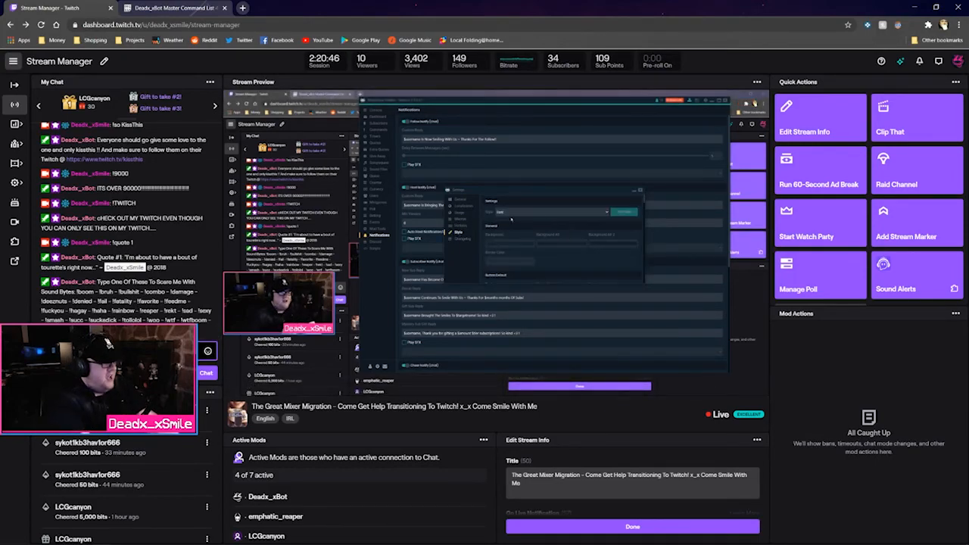
{"action": "type", "text": "/"}
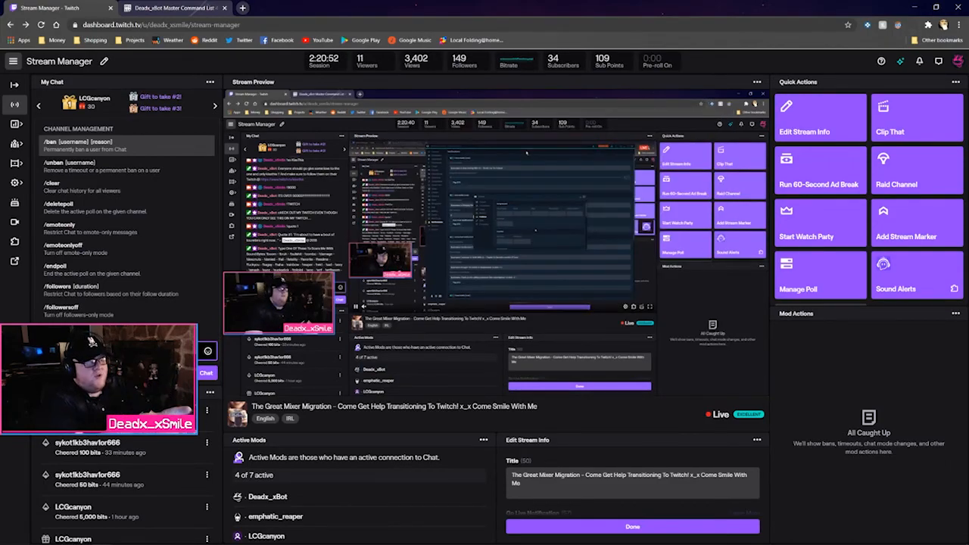
{"action": "key", "text": "Up"}
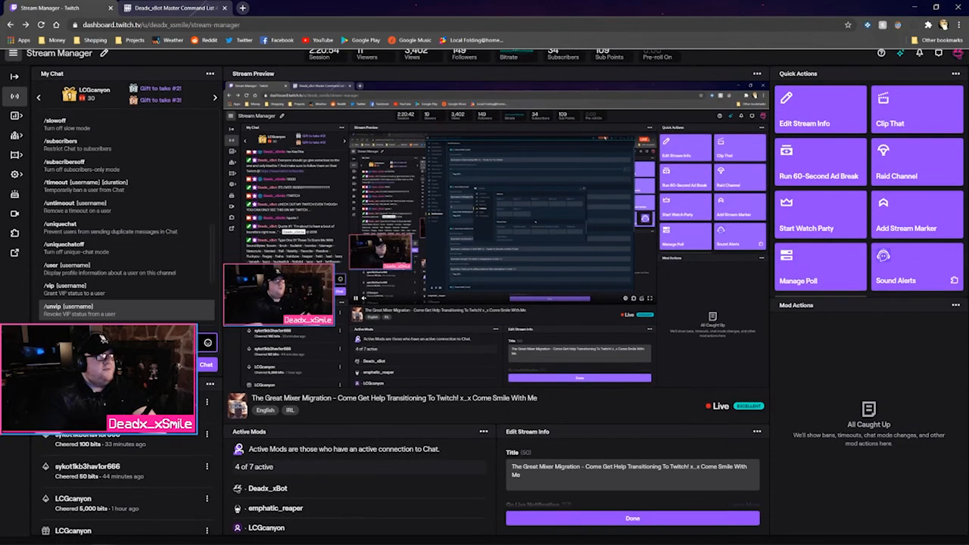
{"action": "key", "text": "BackSpace"}
{"action": "scroll", "coordinate": [126, 250], "scroll_direction": "up", "scroll_amount": 3}
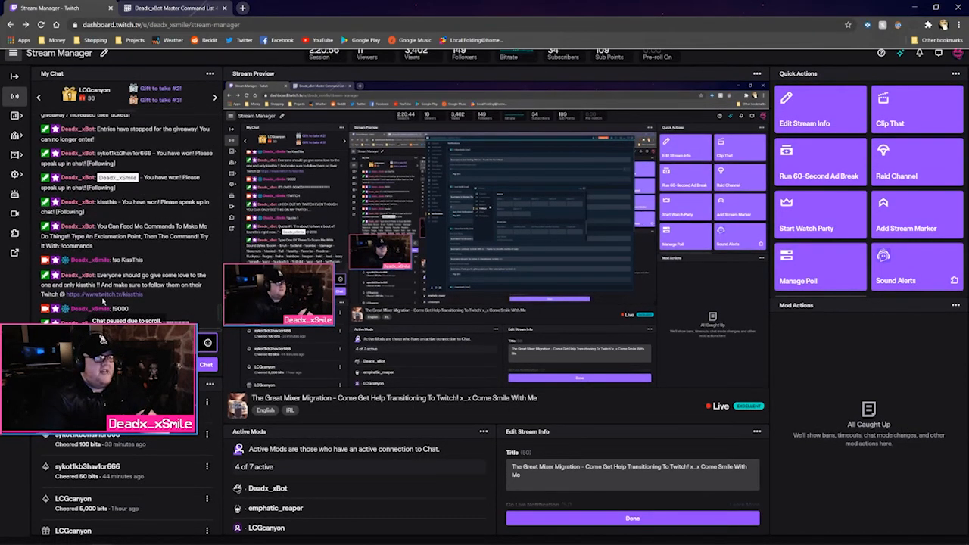
{"action": "scroll", "coordinate": [127, 212], "scroll_direction": "up", "scroll_amount": 3}
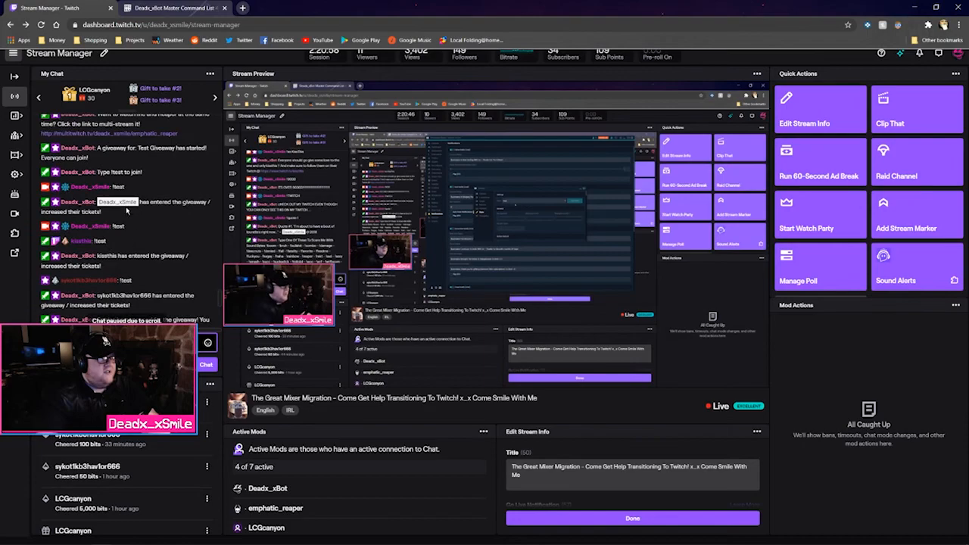
Reload Stream Manager, check the chatbot Console log, and bring the Twitch dashboard back to front
{"action": "left_click", "coordinate": [42, 25]}
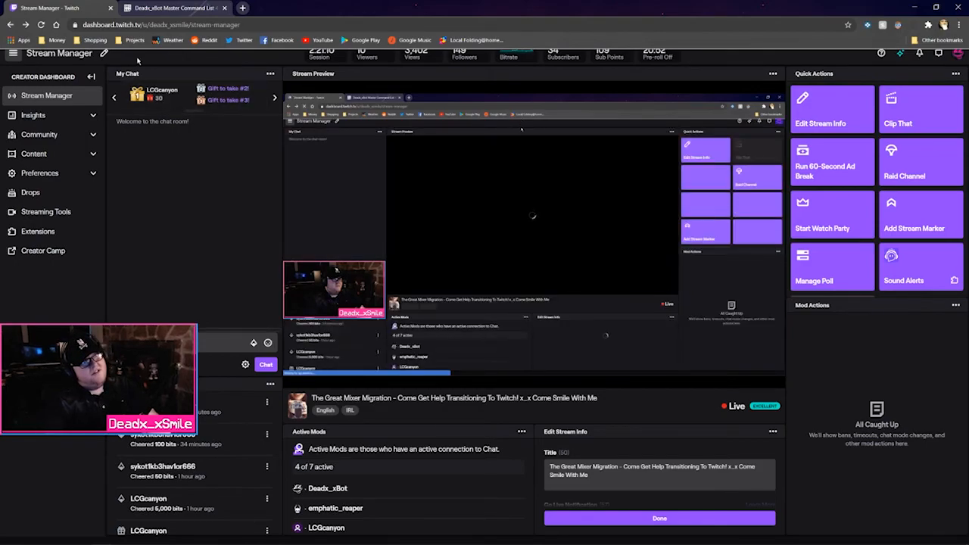
{"action": "left_click_drag", "start_coordinate": [53, 55], "coordinate": [93, 81]}
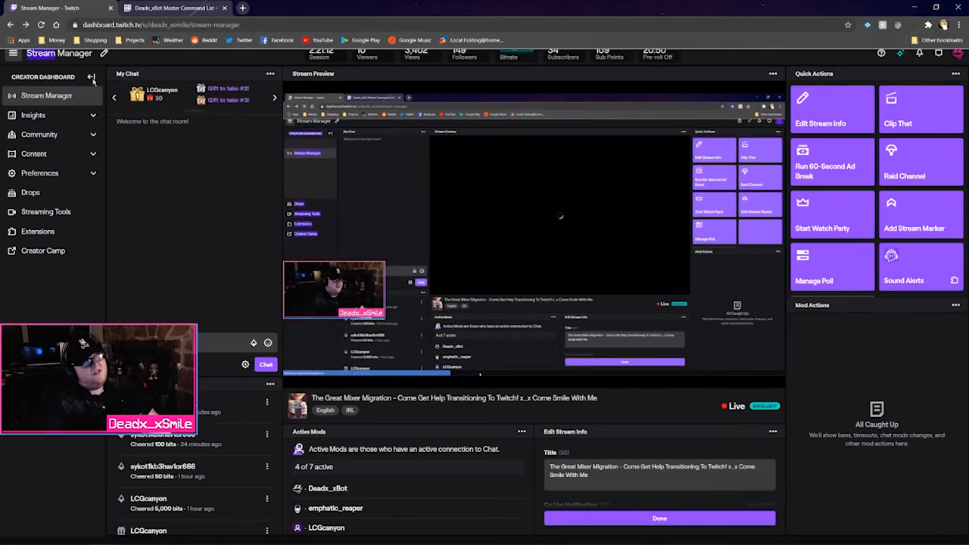
{"action": "left_click", "coordinate": [165, 153]}
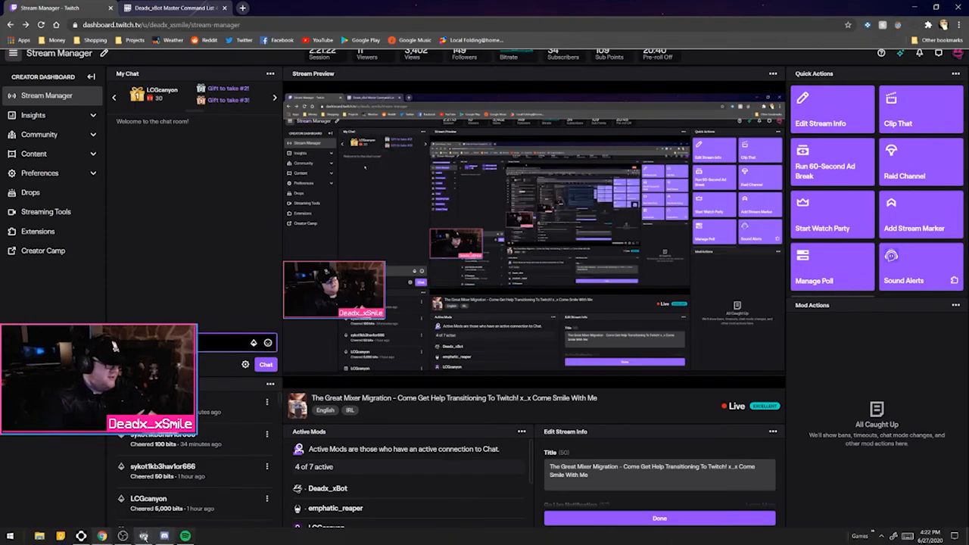
{"action": "left_click", "coordinate": [143, 538]}
{"action": "left_click", "coordinate": [273, 37]}
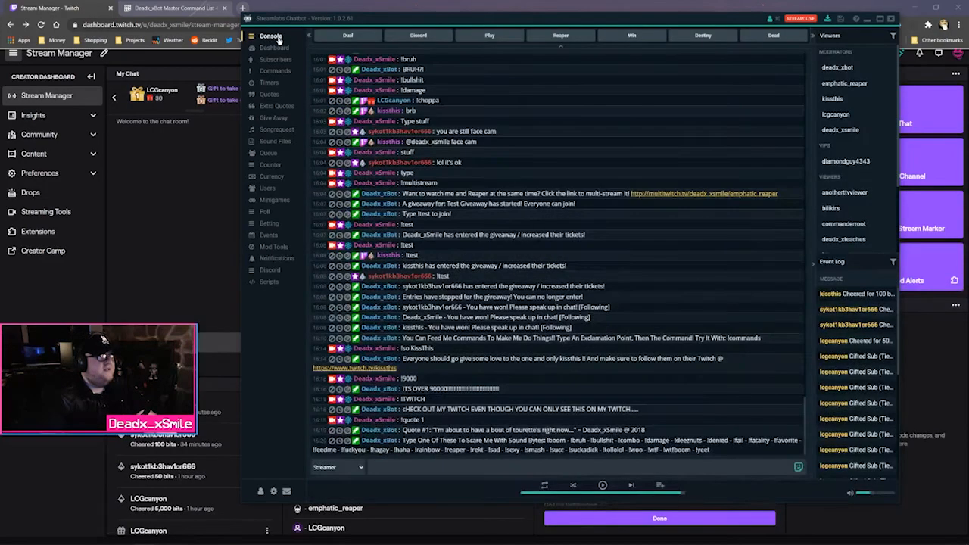
{"action": "left_click", "coordinate": [146, 151]}
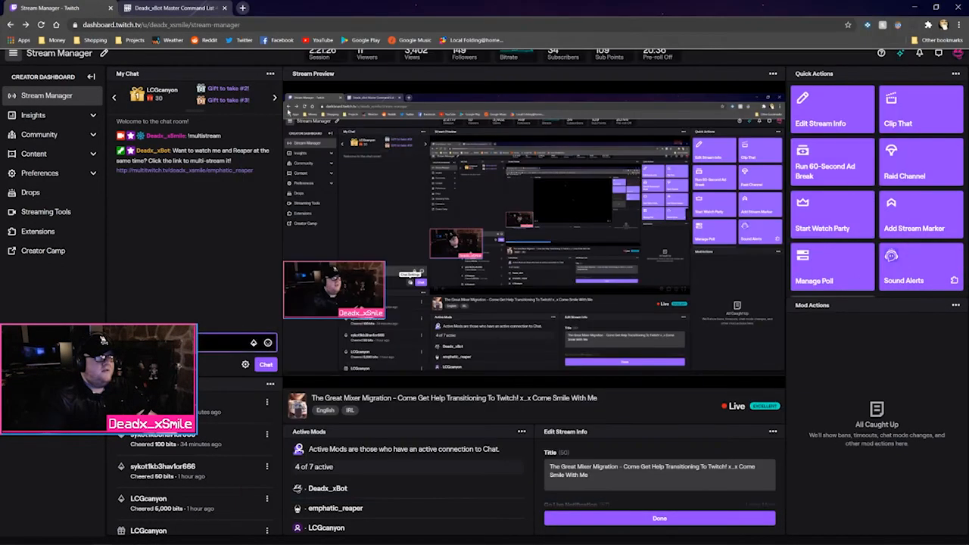
Open the channel bot's user card, send a friend request, check its options menu, and close it
{"action": "left_click", "coordinate": [146, 151]}
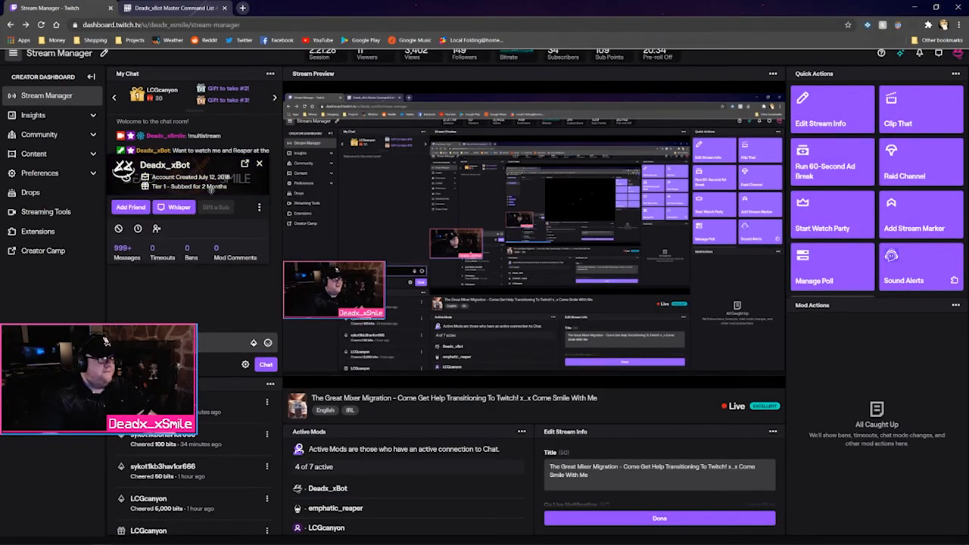
{"action": "mouse_move", "coordinate": [161, 176]}
{"action": "left_mouse_down"}
{"action": "mouse_move", "coordinate": [176, 198]}
{"action": "mouse_move", "coordinate": [200, 196]}
{"action": "mouse_move", "coordinate": [171, 176]}
{"action": "left_mouse_up"}
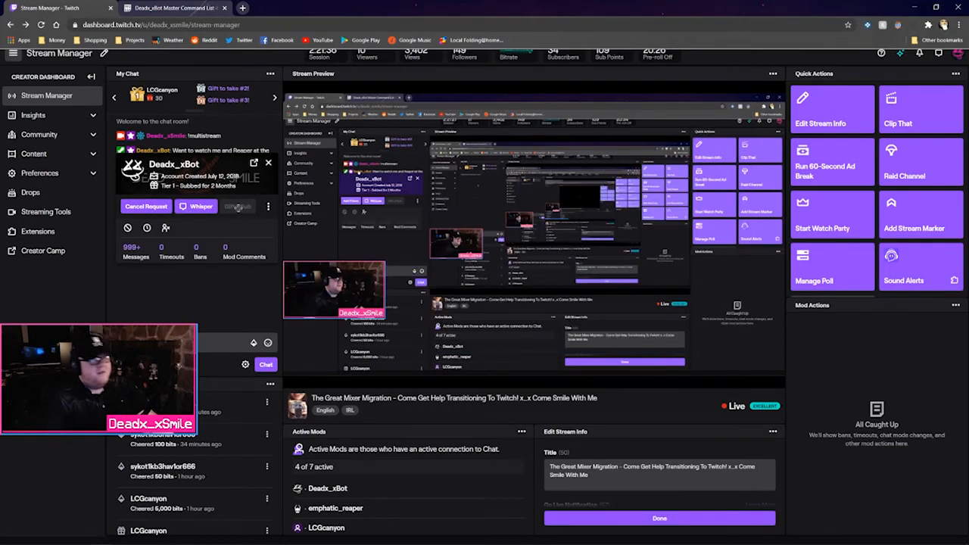
{"action": "left_click", "coordinate": [268, 206]}
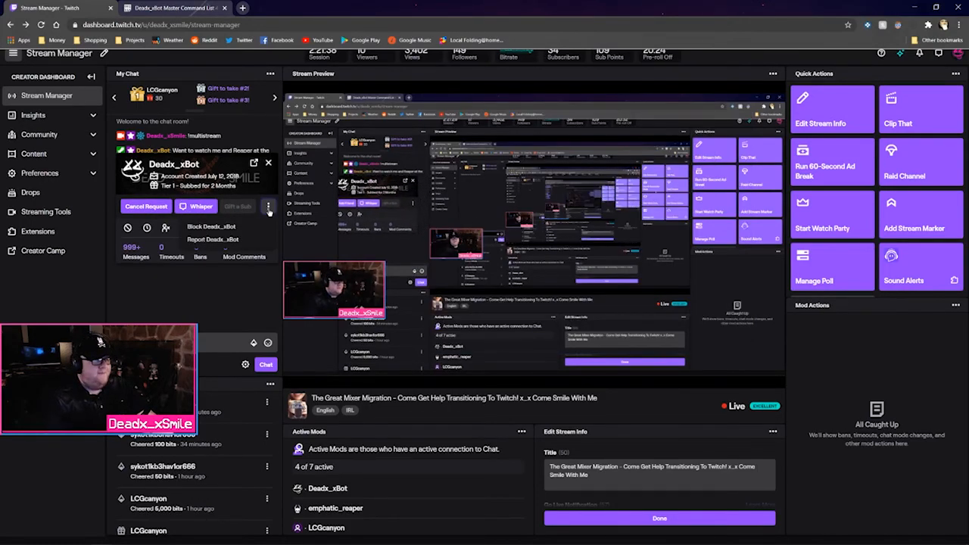
{"action": "left_click", "coordinate": [250, 192]}
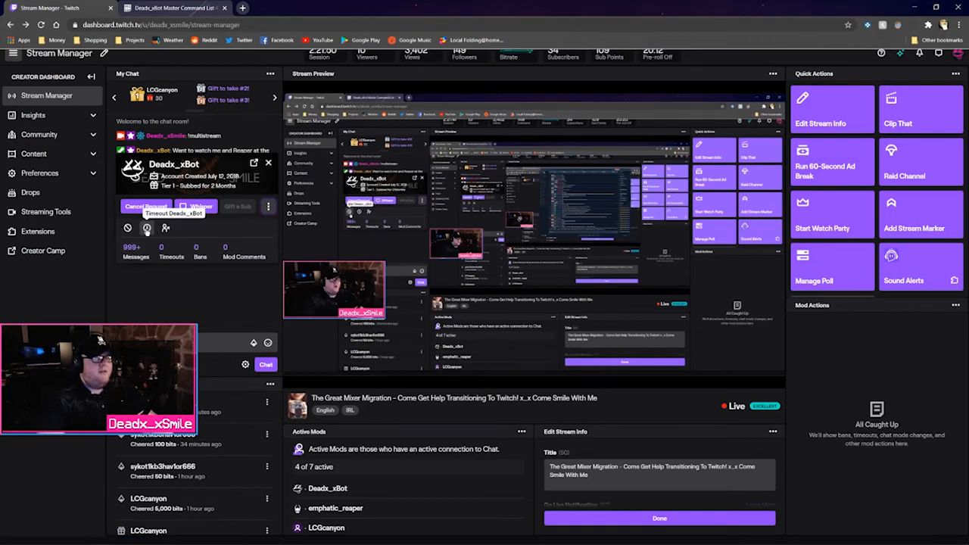
{"action": "left_click", "coordinate": [267, 164]}
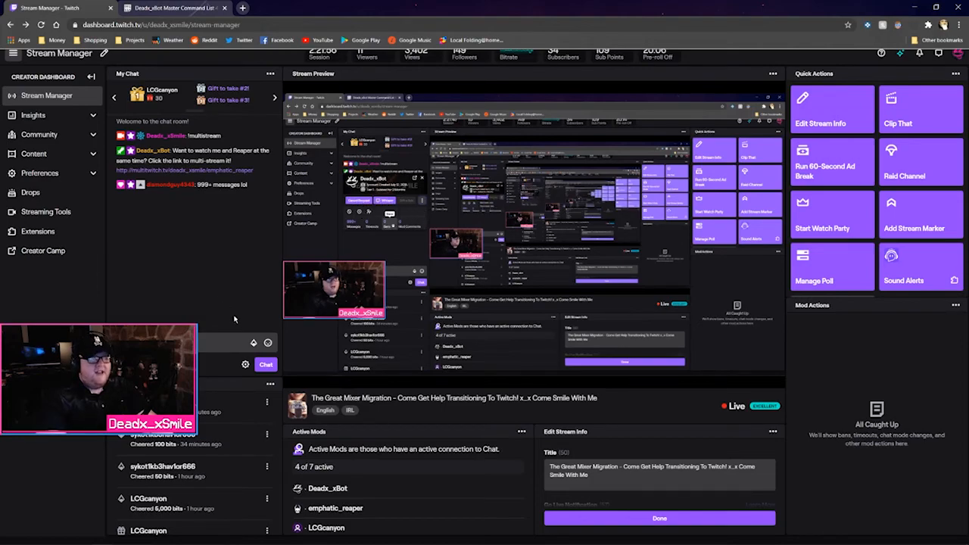
Open and close a chatting viewer's user card, then focus the chat box
{"action": "left_click", "coordinate": [159, 185]}
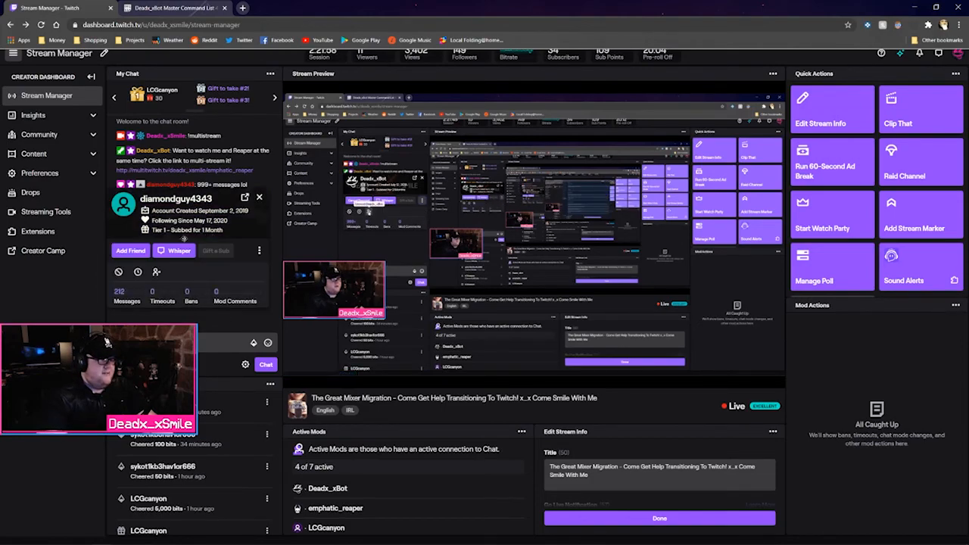
{"action": "left_click", "coordinate": [258, 200]}
{"action": "left_click", "coordinate": [220, 343]}
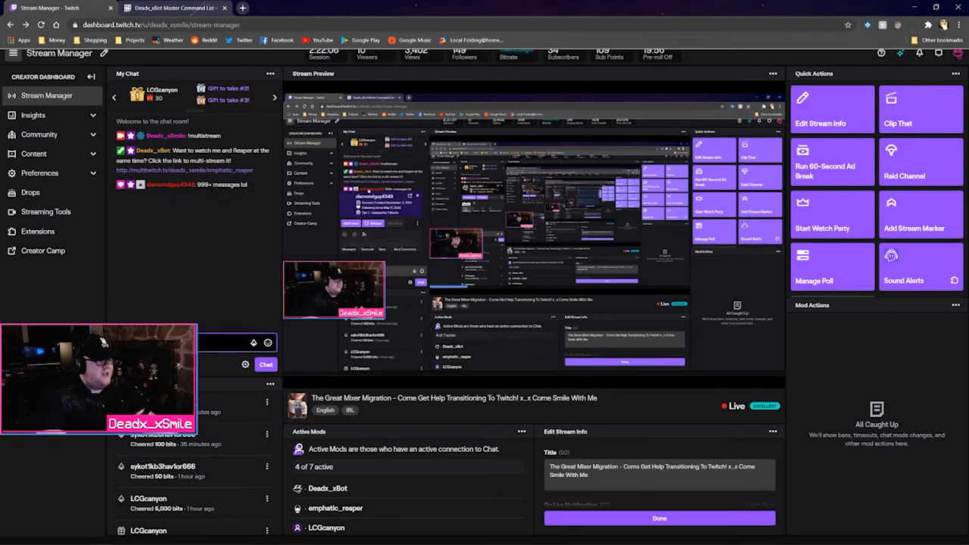
{"action": "type", "text": "/"}
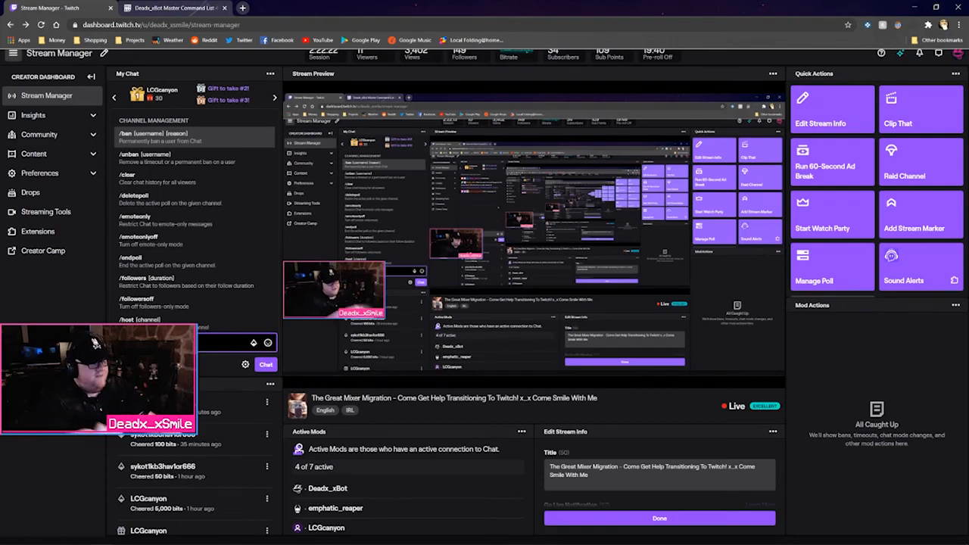
{"action": "scroll", "coordinate": [179, 287], "scroll_direction": "down", "scroll_amount": 5}
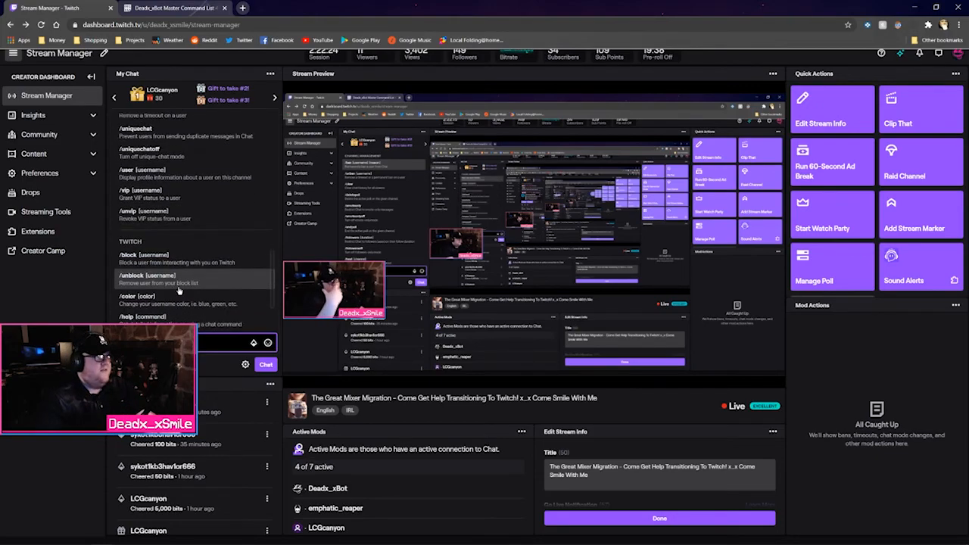
{"action": "scroll", "coordinate": [179, 291], "scroll_direction": "up", "scroll_amount": 8}
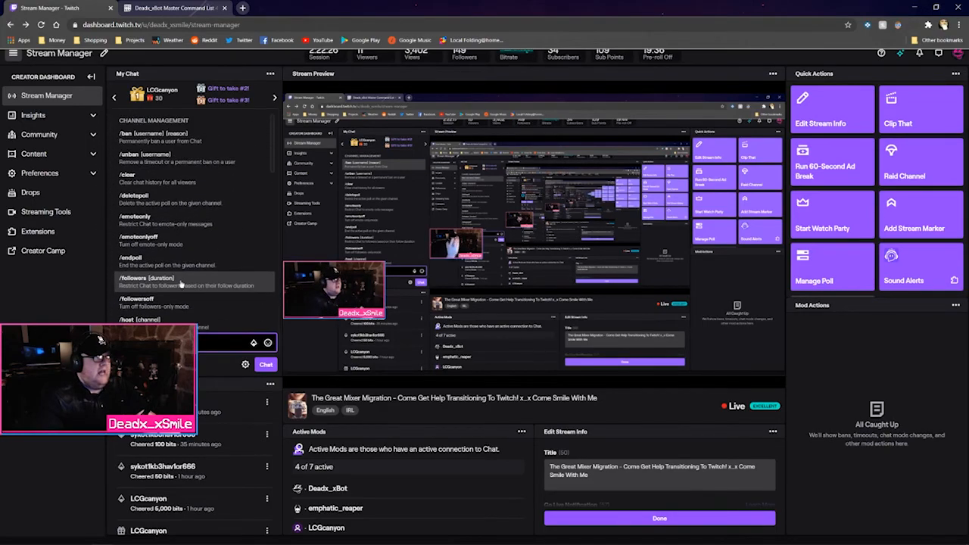
{"action": "scroll", "coordinate": [181, 282], "scroll_direction": "down", "scroll_amount": 3}
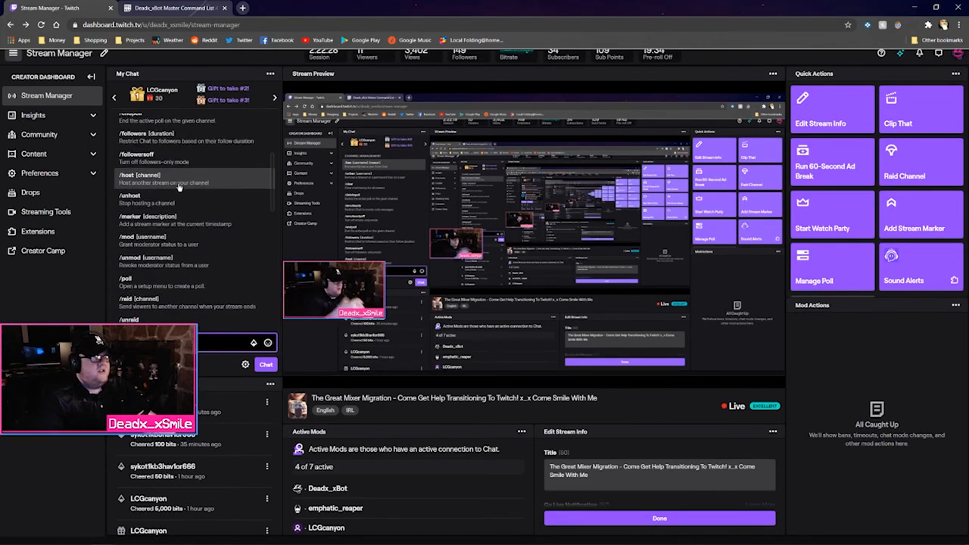
{"action": "scroll", "coordinate": [178, 187], "scroll_direction": "down", "scroll_amount": 3}
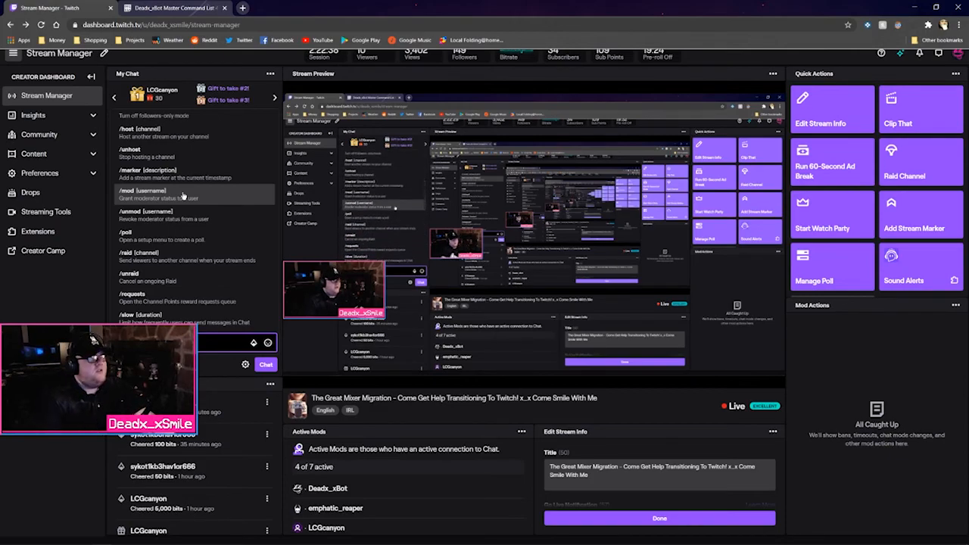
{"action": "scroll", "coordinate": [182, 198], "scroll_direction": "down", "scroll_amount": 1}
{"action": "left_click", "coordinate": [144, 208]}
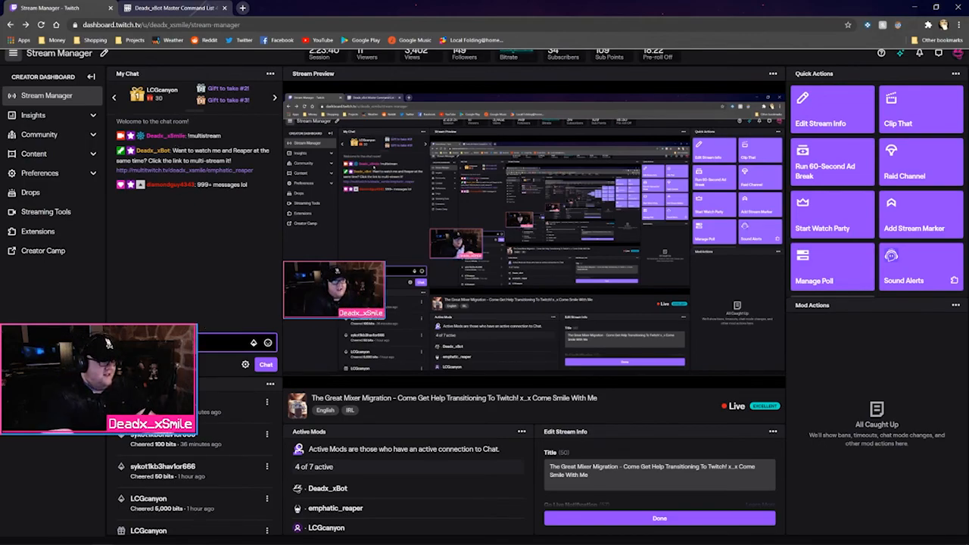
Time out the webcam-complaining viewer for 1 second with /timeout and the autocompleted name
{"action": "type", "text": "/"}
{"action": "scroll", "coordinate": [211, 261], "scroll_direction": "down", "scroll_amount": 3}
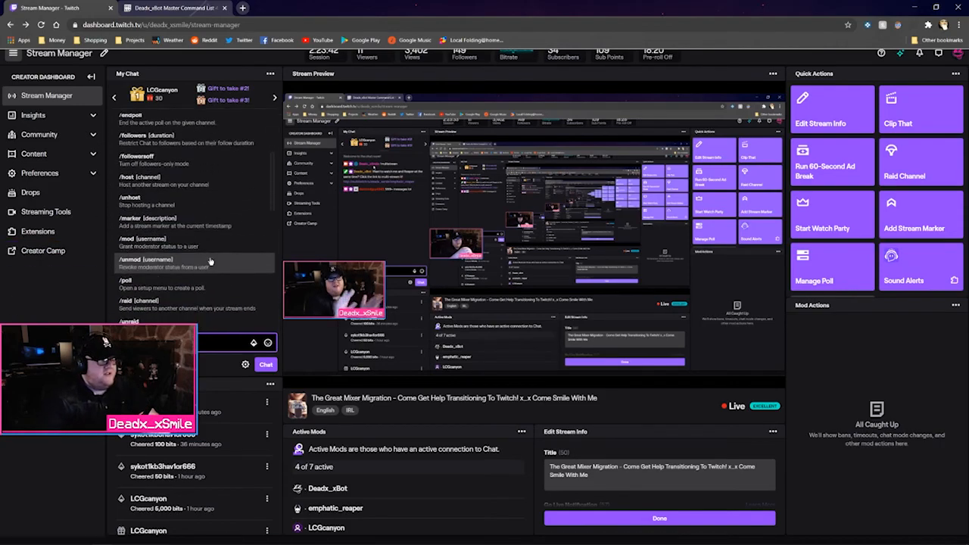
{"action": "scroll", "coordinate": [210, 261], "scroll_direction": "down", "scroll_amount": 1}
{"action": "type", "text": "t"}
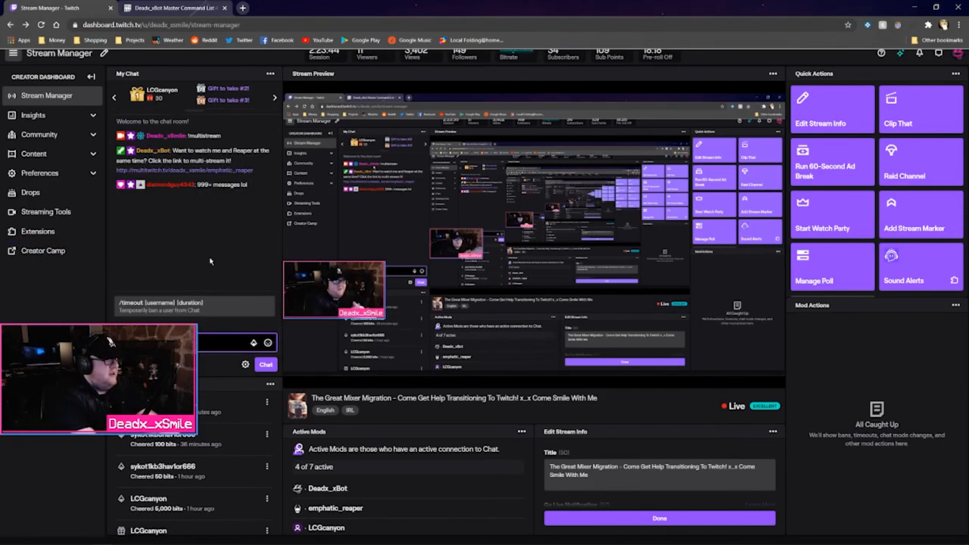
{"action": "key", "text": "BackSpace"}
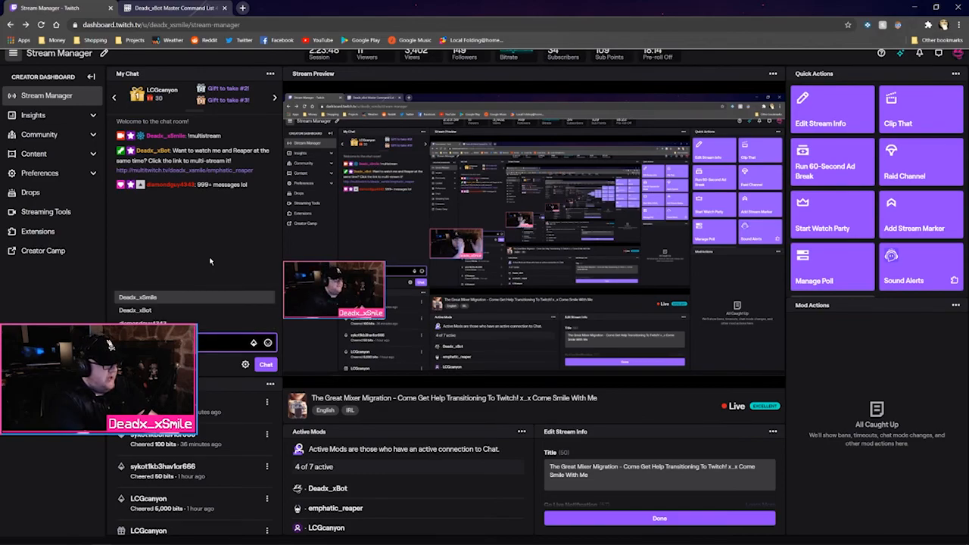
{"action": "key", "text": "Down"}
{"action": "key", "text": "Down"}
{"action": "key", "text": "Return"}
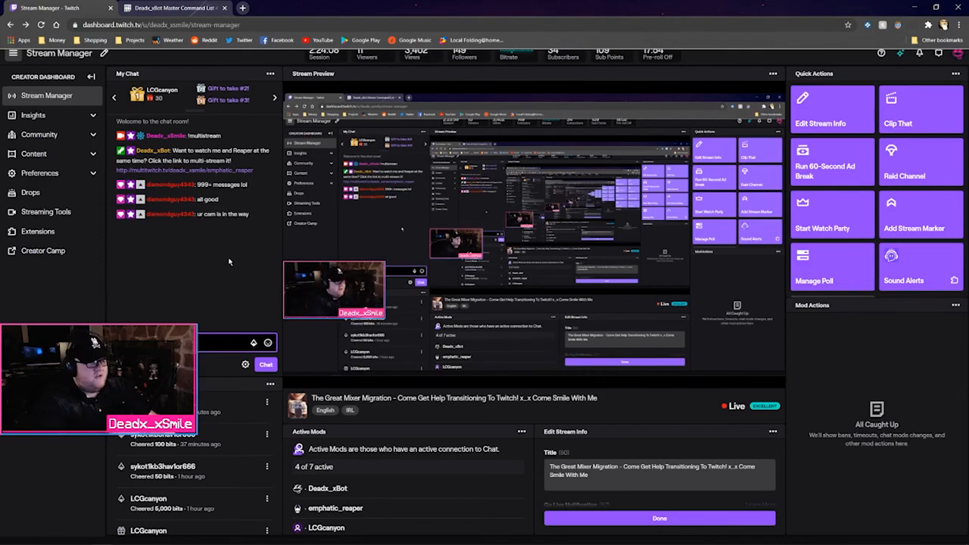
{"action": "left_click_drag", "start_coordinate": [357, 11], "coordinate": [627, 18]}
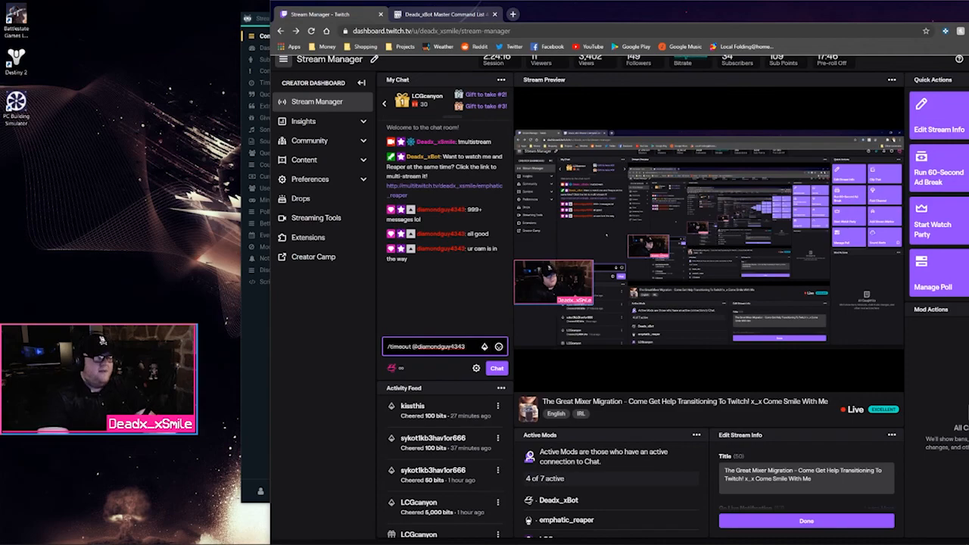
{"action": "type", "text": "@dim"}
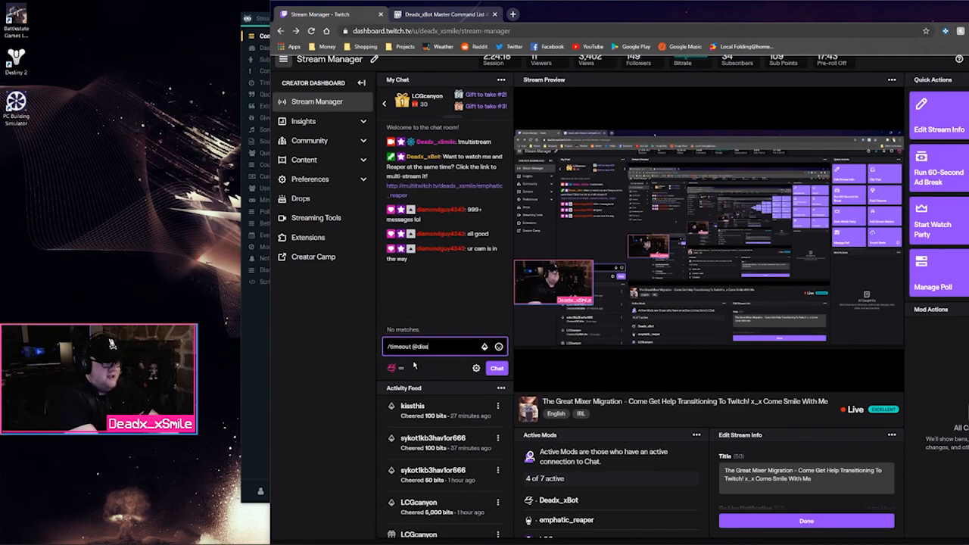
{"action": "key", "text": "BackSpace"}
{"action": "key", "text": "Tab"}
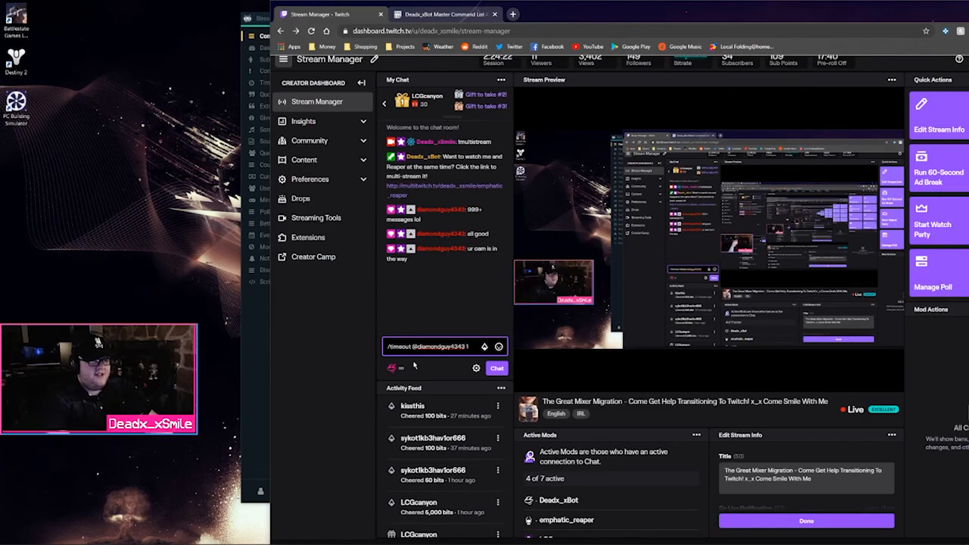
{"action": "key", "text": "Return"}
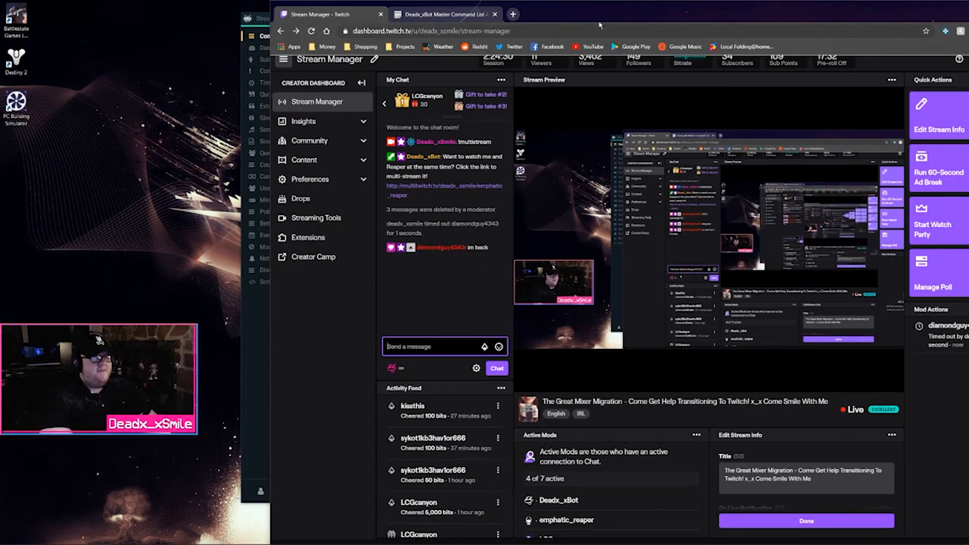
{"action": "left_click_drag", "start_coordinate": [599, 25], "coordinate": [527, 32]}
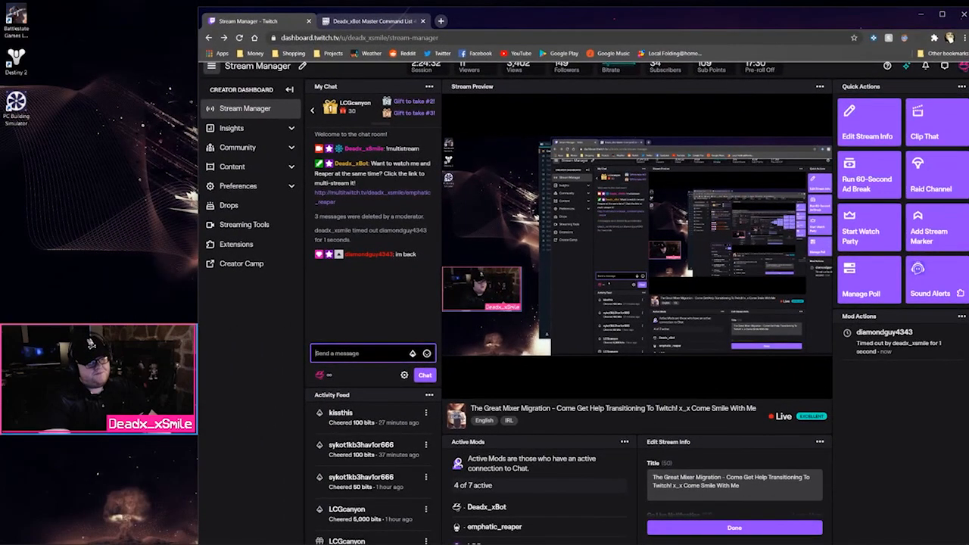
List the channel's moderators and VIPs in chat with /mods and /vips
{"action": "type", "text": "/"}
{"action": "scroll", "coordinate": [403, 312], "scroll_direction": "down", "scroll_amount": 10}
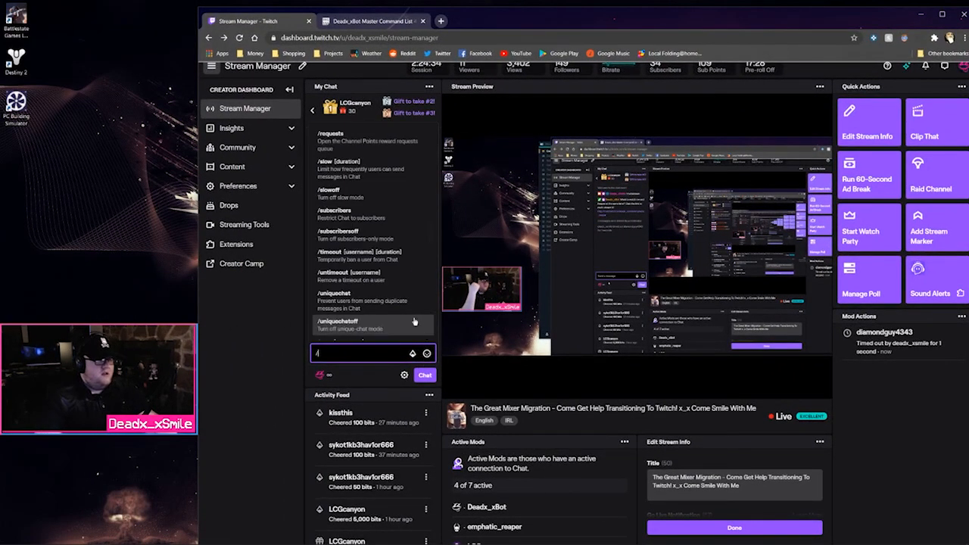
{"action": "scroll", "coordinate": [404, 312], "scroll_direction": "down", "scroll_amount": 5}
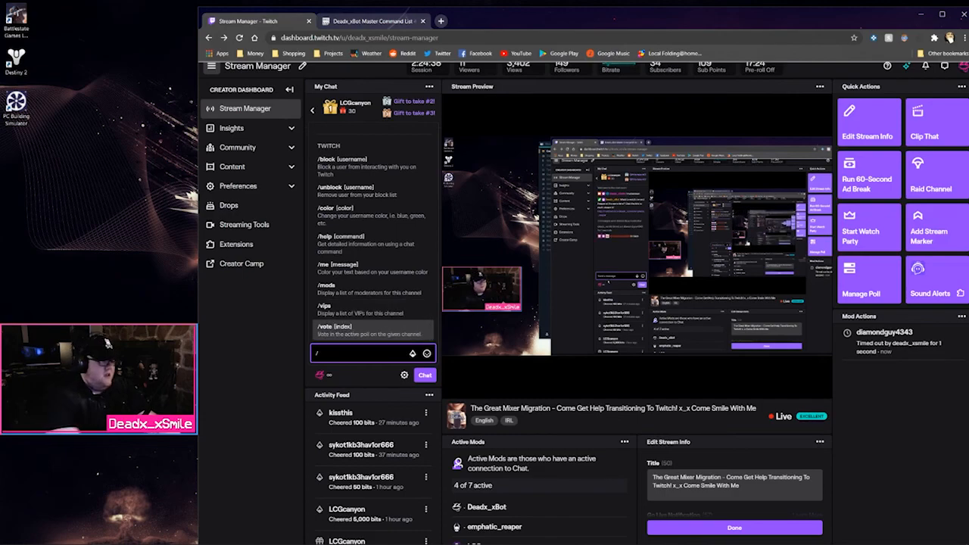
{"action": "type", "text": "mods"}
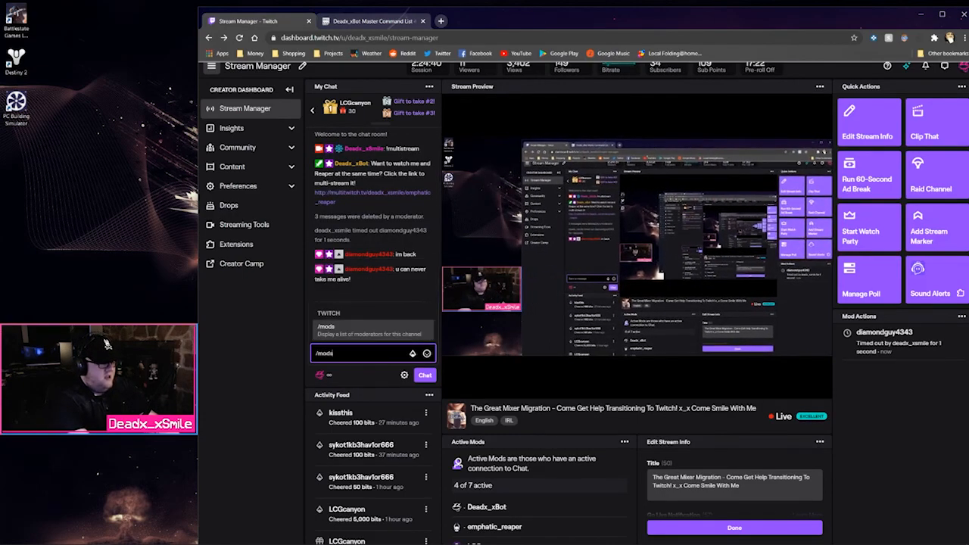
{"action": "key", "text": "Return"}
{"action": "key", "text": "Return"}
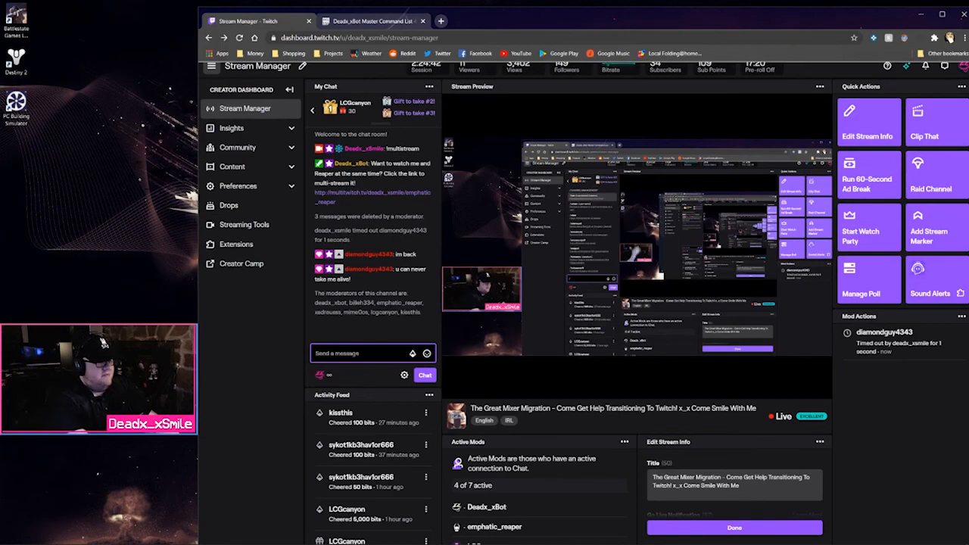
{"action": "type", "text": "/"}
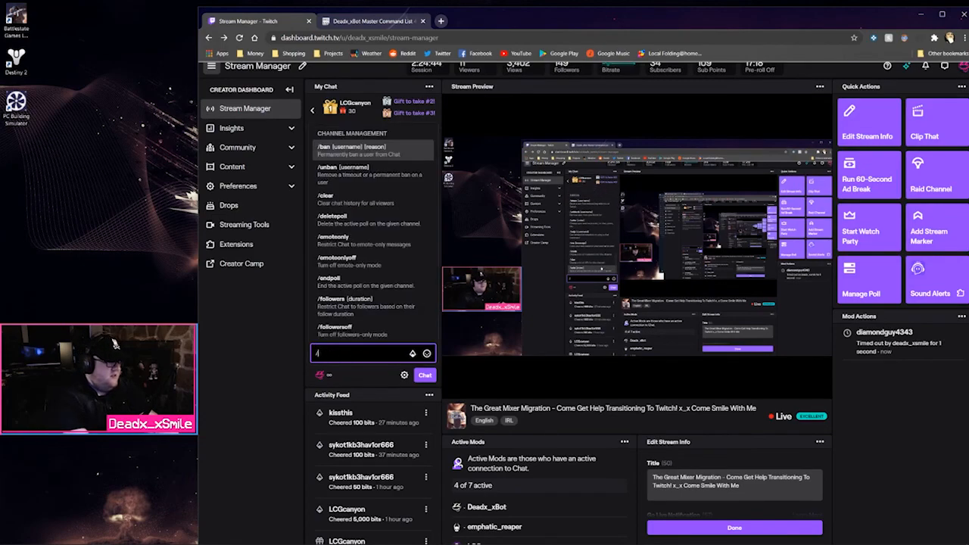
{"action": "type", "text": "vips"}
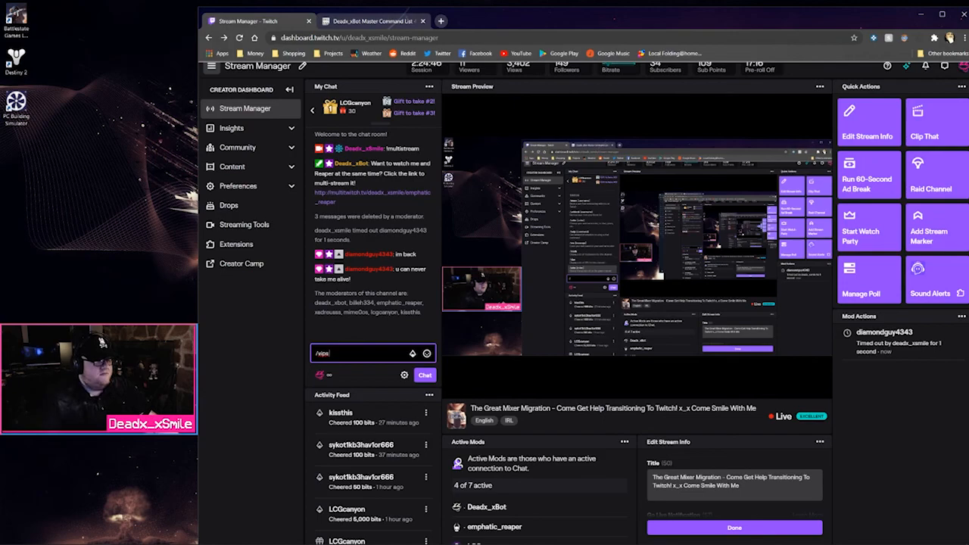
{"action": "key", "text": "Return"}
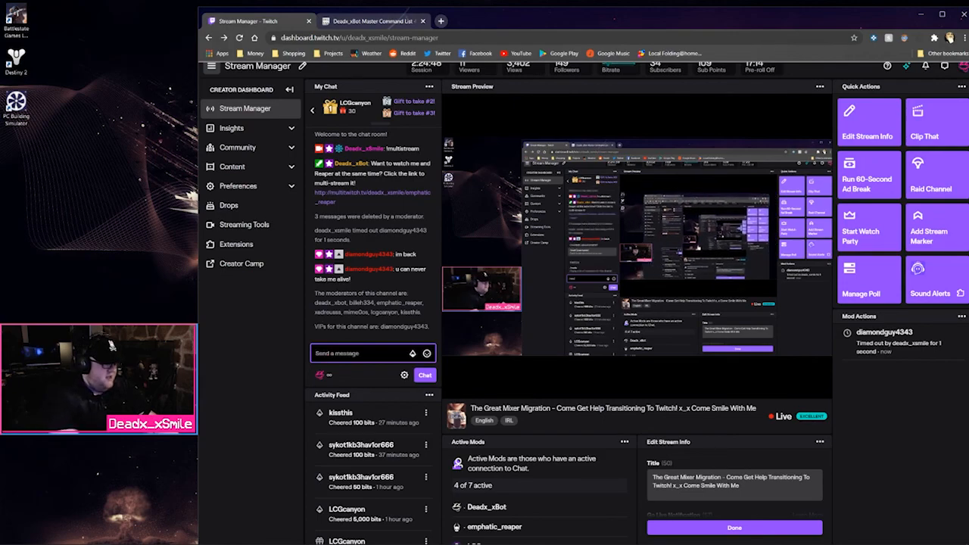
Change the chat username colour with /color until accepted as #ff0099, then send 'Hello'
{"action": "type", "text": "/"}
{"action": "scroll", "coordinate": [337, 258], "scroll_direction": "down", "scroll_amount": 5}
{"action": "scroll", "coordinate": [336, 258], "scroll_direction": "up", "scroll_amount": 8}
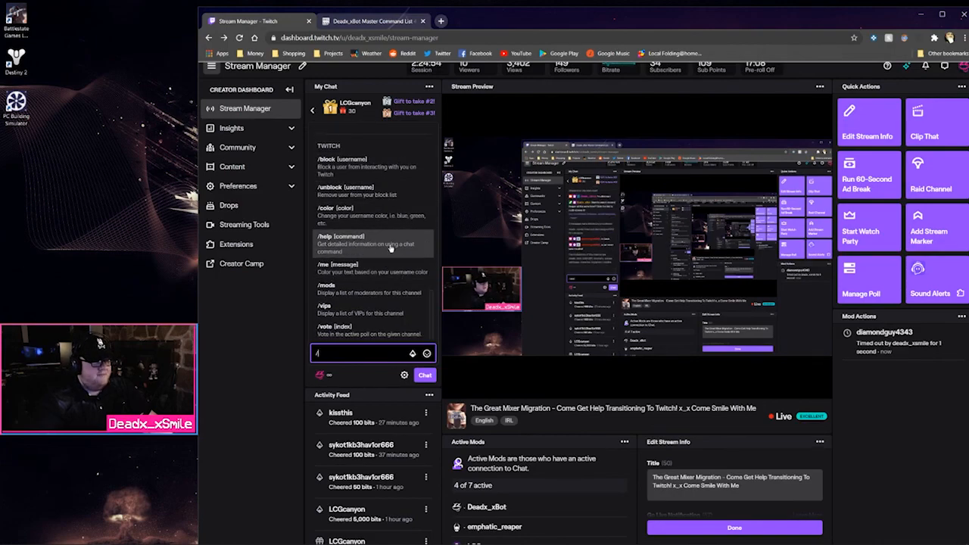
{"action": "scroll", "coordinate": [407, 297], "scroll_direction": "up", "scroll_amount": 1}
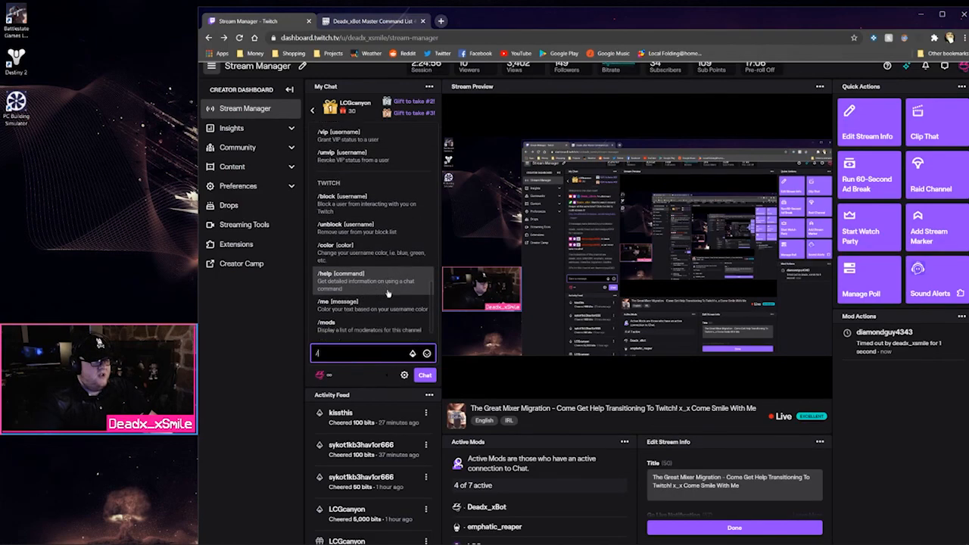
{"action": "key", "text": "Escape"}
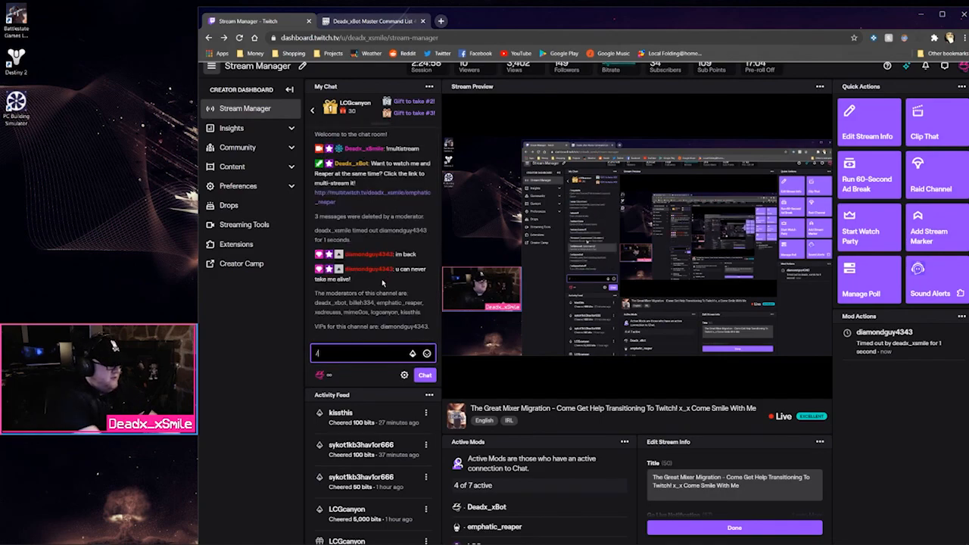
{"action": "type", "text": "col"}
{"action": "key", "text": "Tab"}
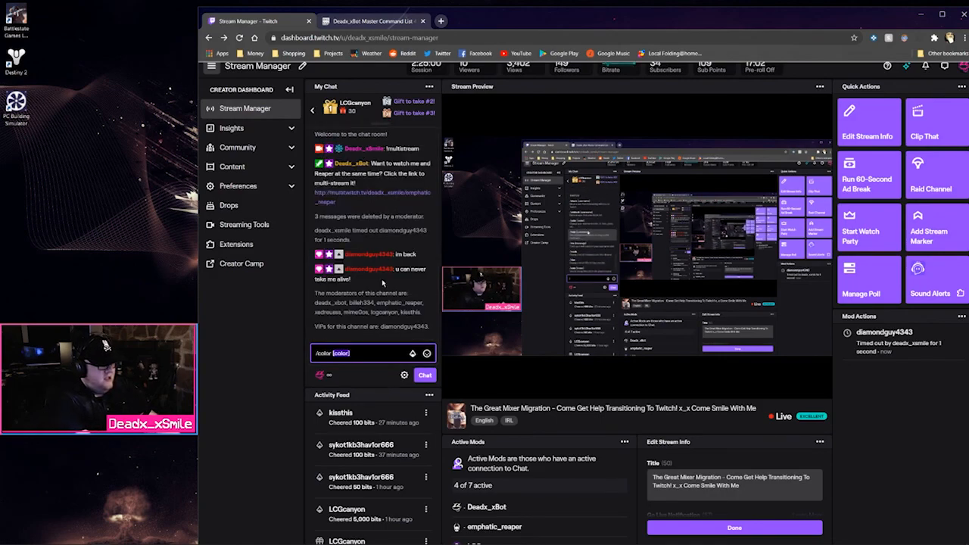
{"action": "type", "text": "ff"}
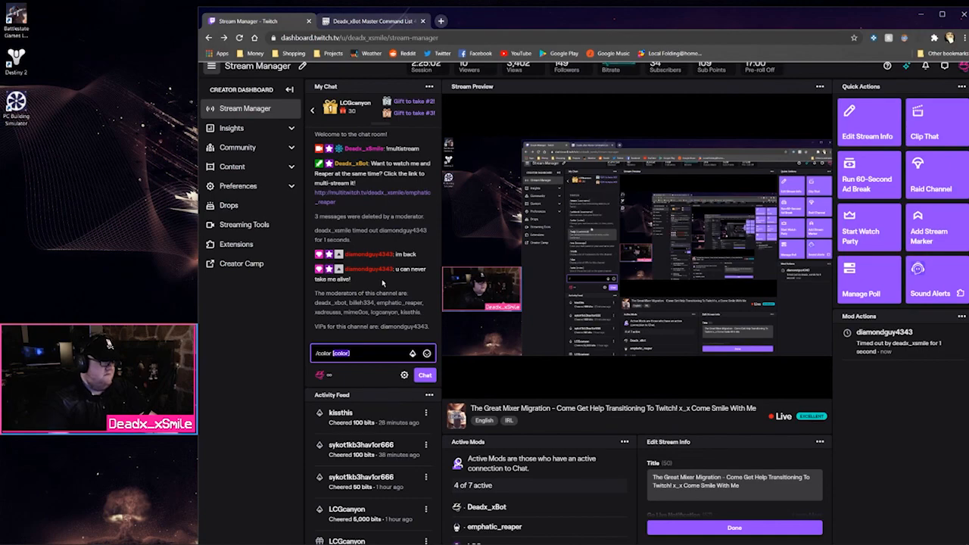
{"action": "type", "text": "0000"}
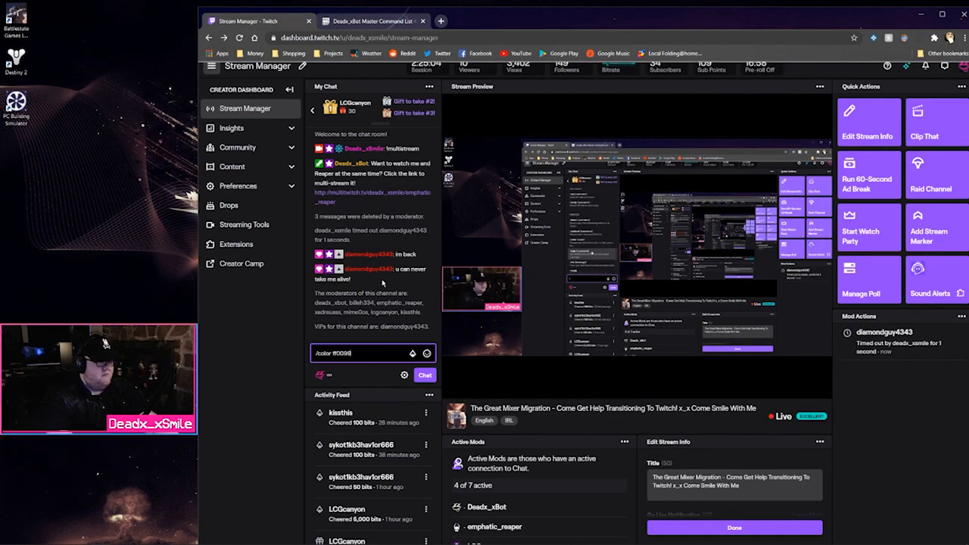
{"action": "key", "text": "Return"}
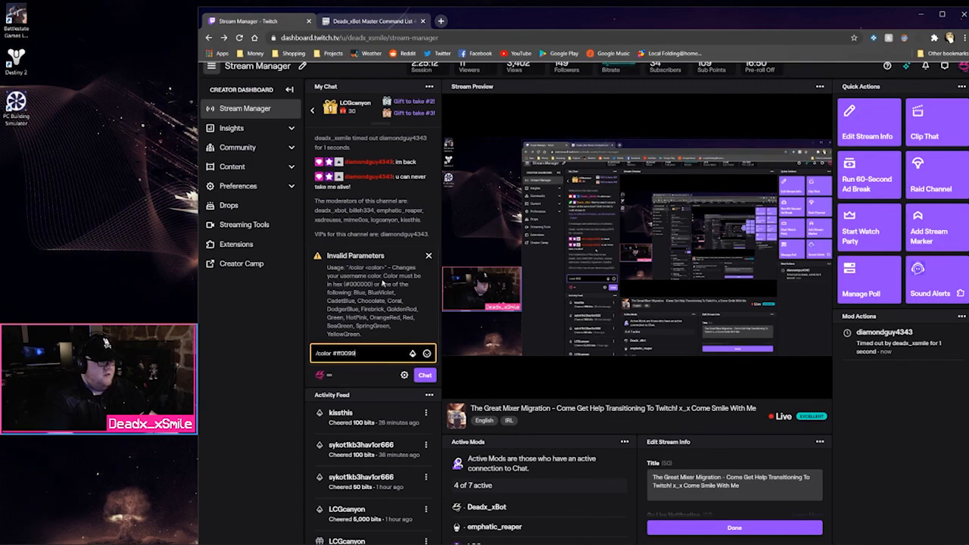
{"action": "key", "text": "Return"}
{"action": "type", "text": "Hello"}
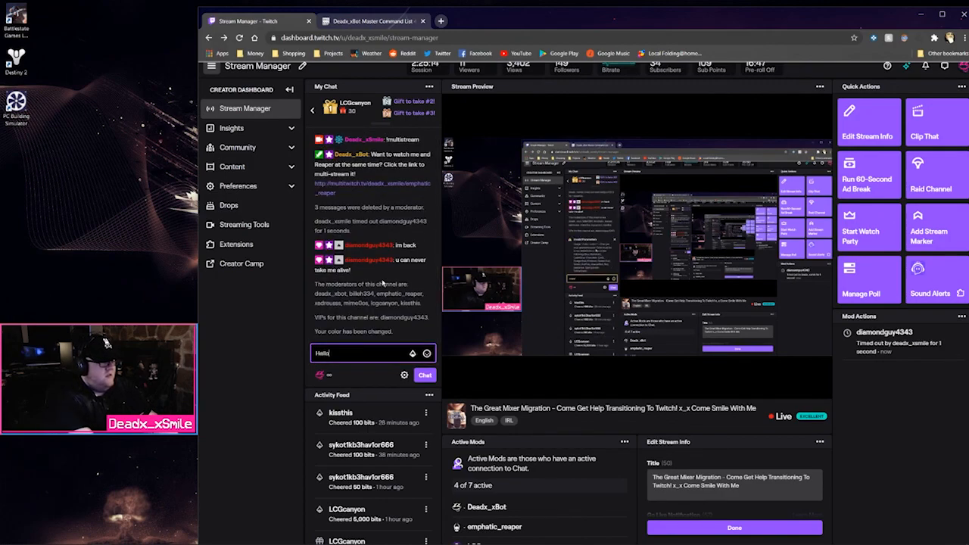
{"action": "key", "text": "Return"}
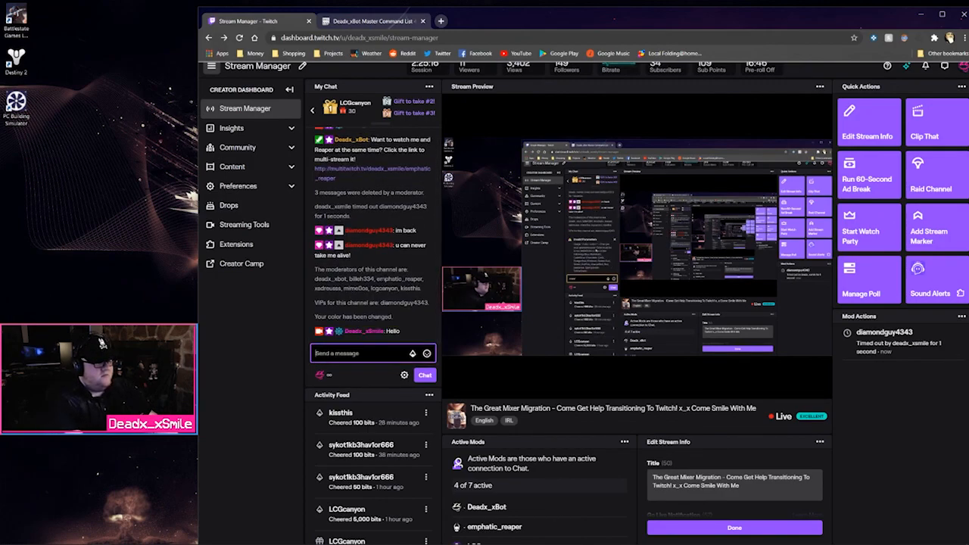